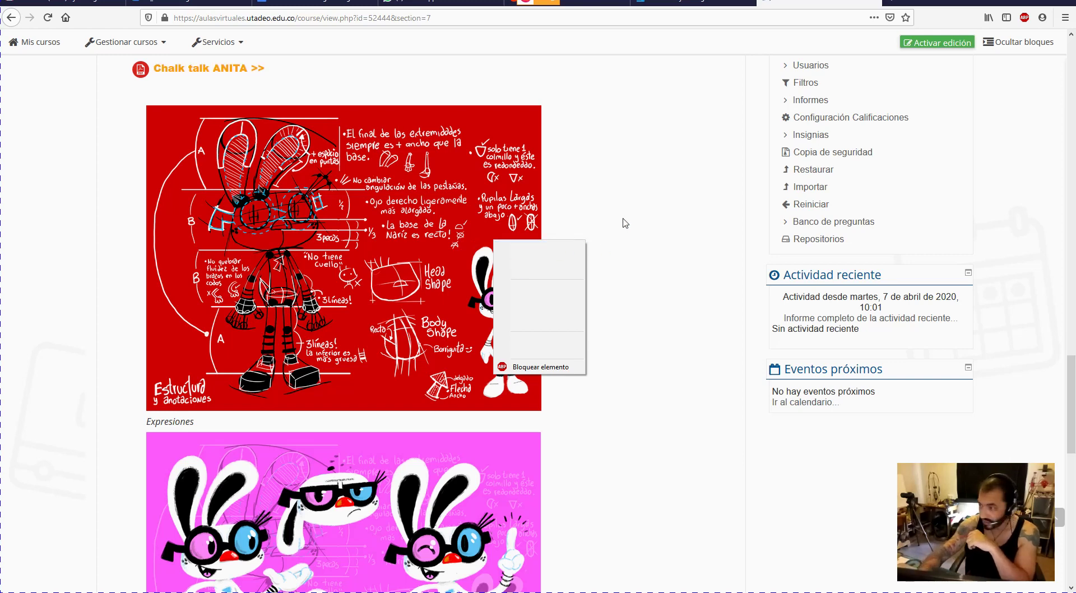
- Open the red structure and annotations image from the course page on its own in the browser
right_click(458, 125)
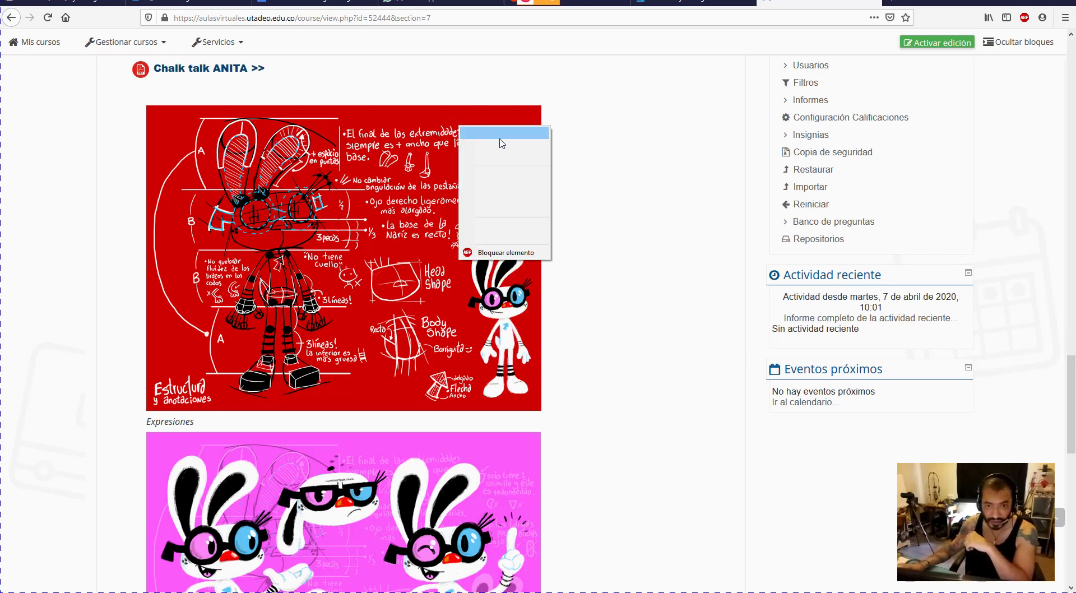
click(437, 111)
right_click(434, 137)
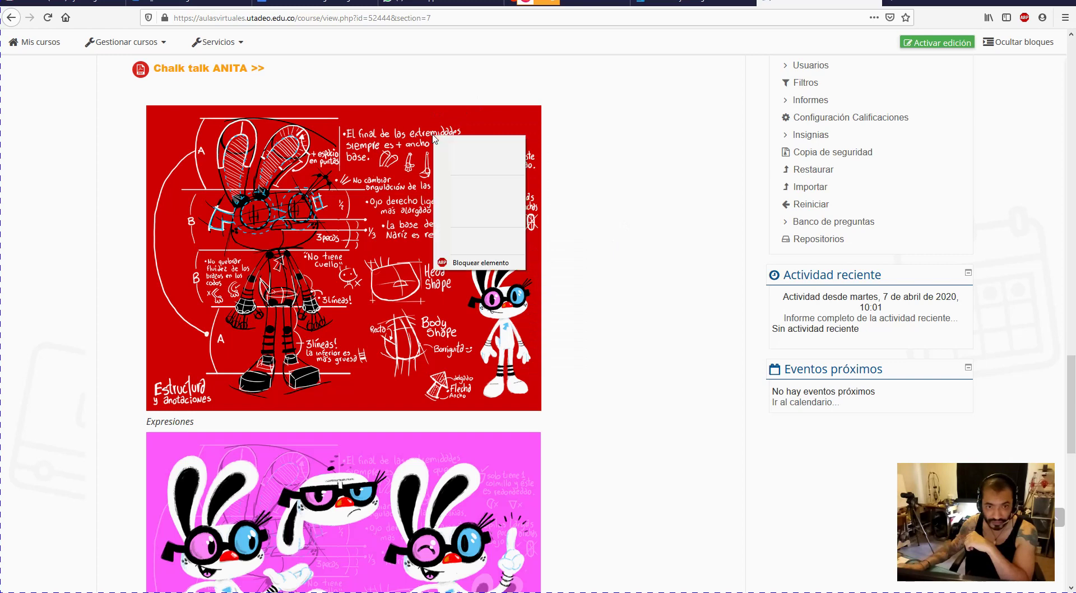
click(479, 143)
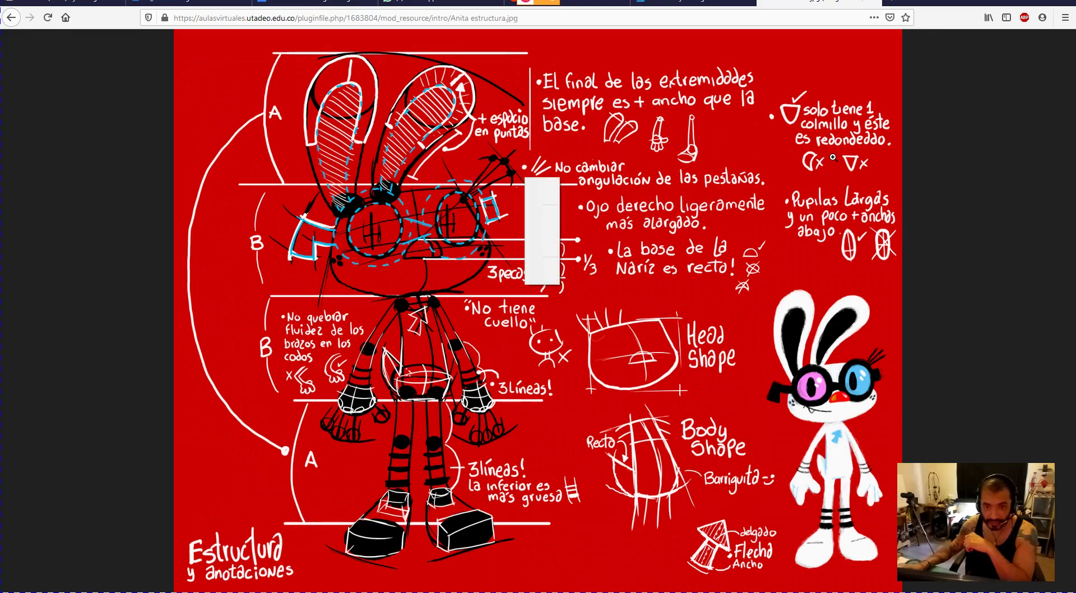
- Save the page's image as "Anita estructura" in the clases folder 2020-1
click(1060, 21)
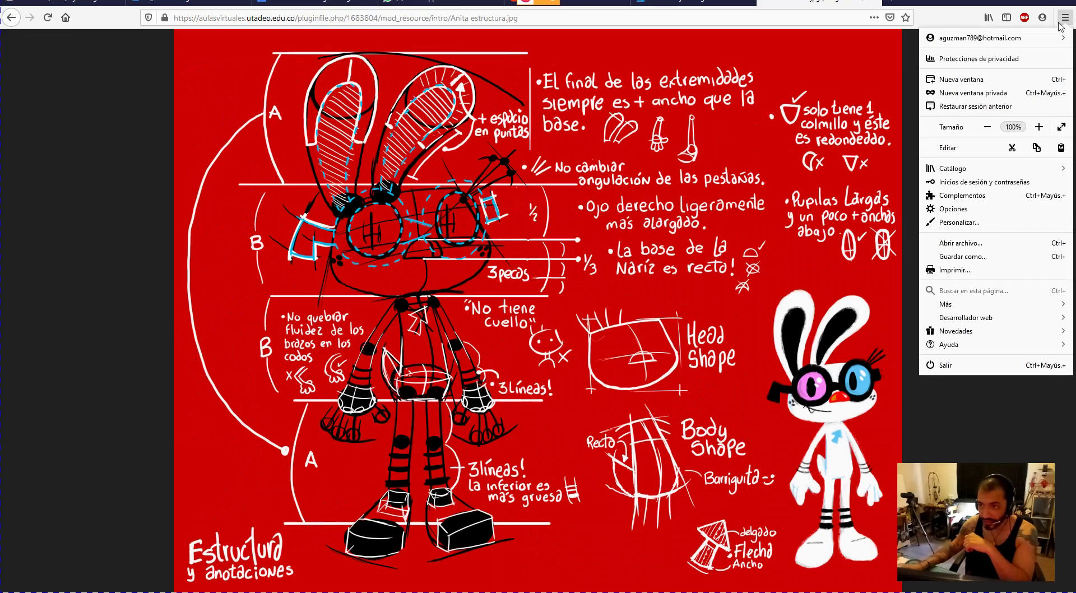
click(980, 257)
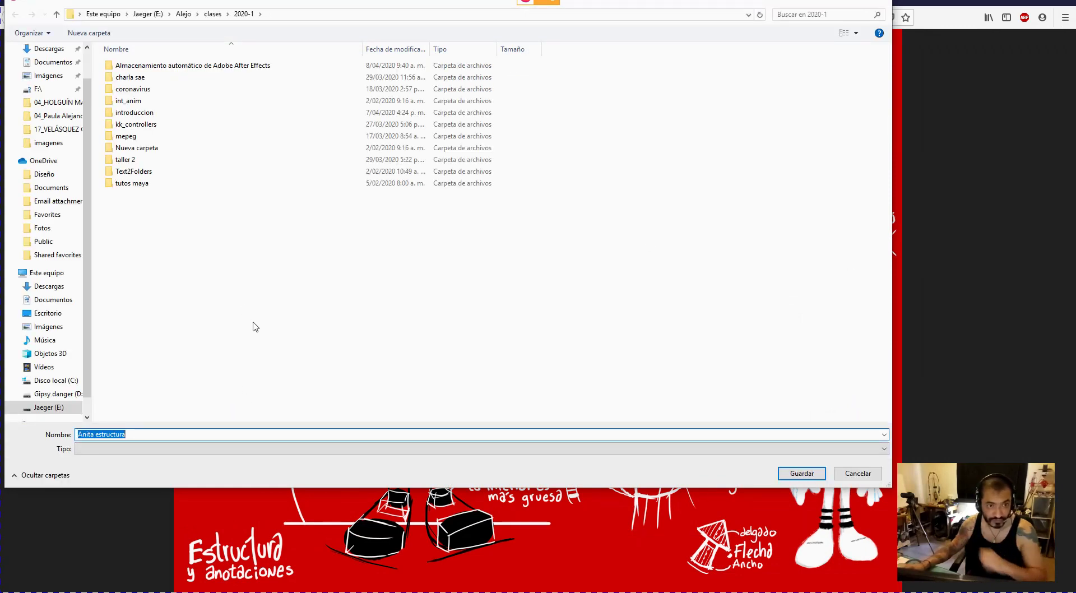
key(Return)
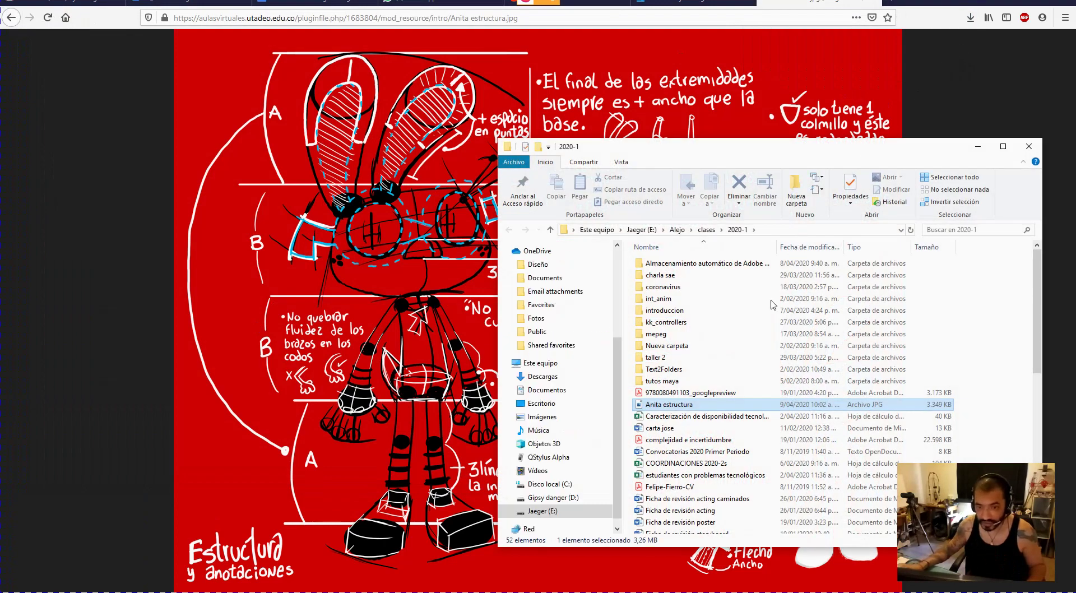
- Open the saved Anita estructura image file in Adobe Photoshop CC 2018
right_click(660, 404)
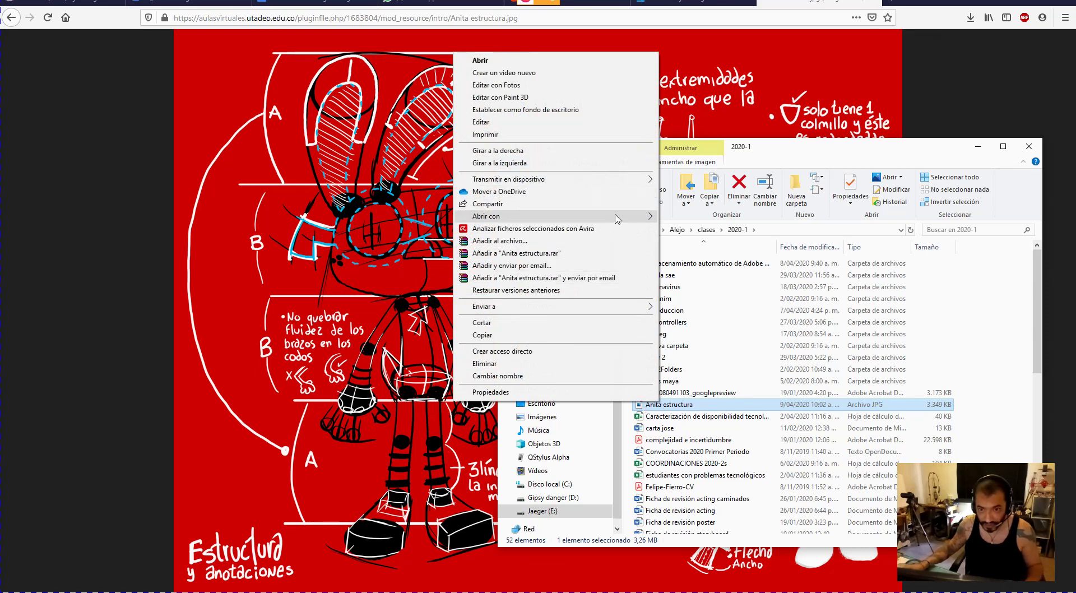
mouse_move(616, 219)
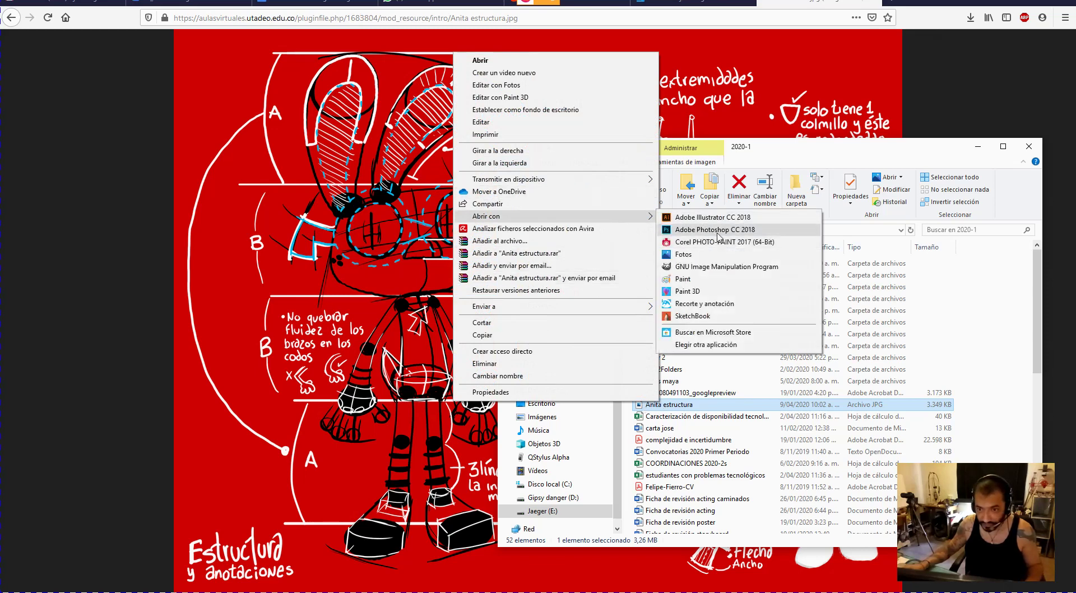
click(717, 230)
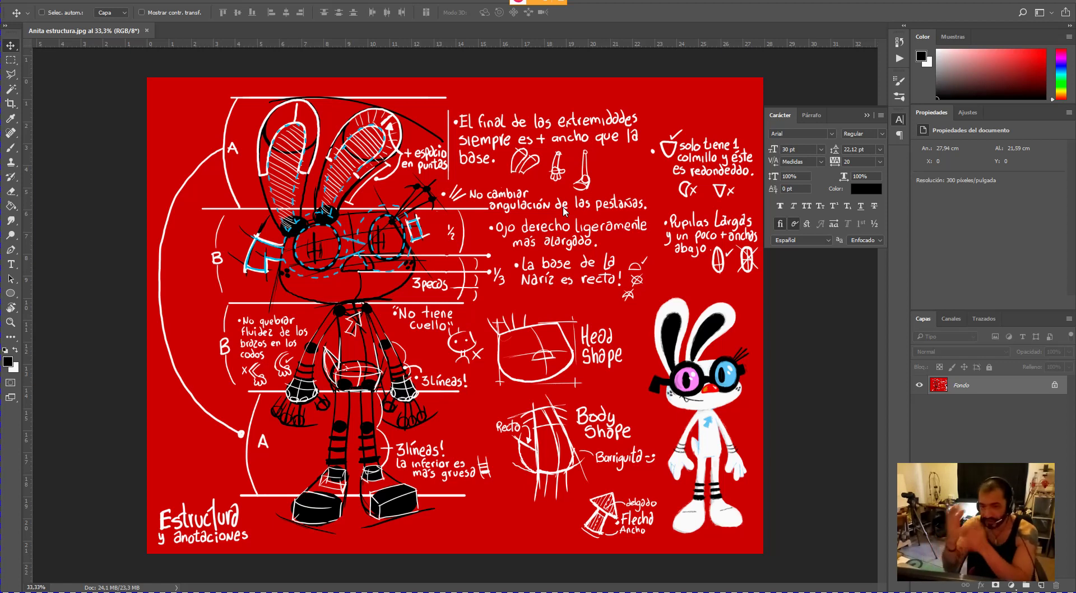
- Add a layer and fill a rectangular selection over the image's right half, about 13.90 by 21.59 cm, with white
click(16, 64)
click(1039, 584)
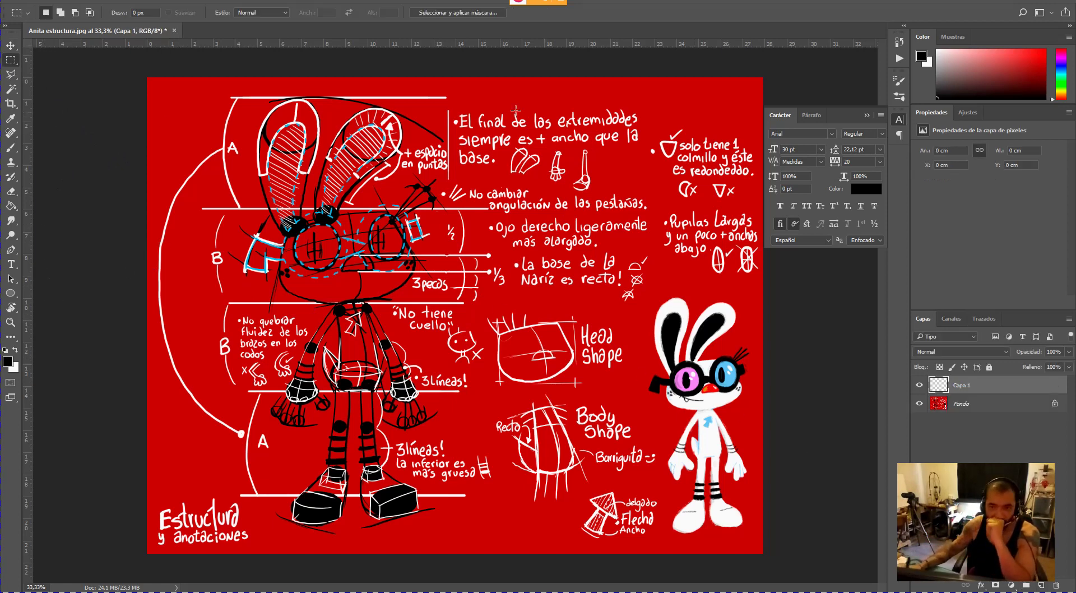
drag(456, 72, 762, 565)
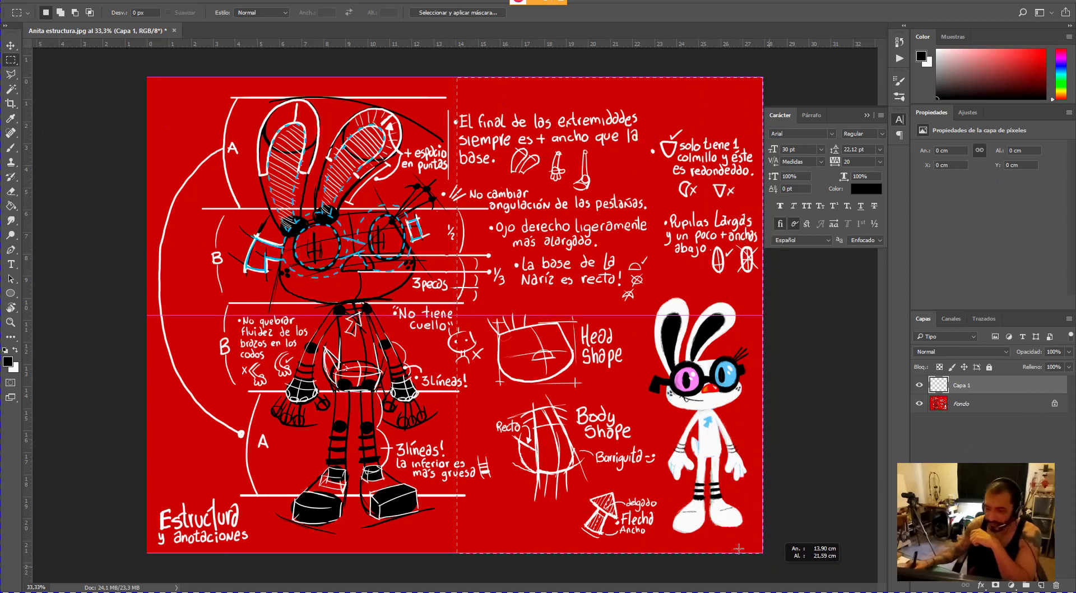
click(11, 205)
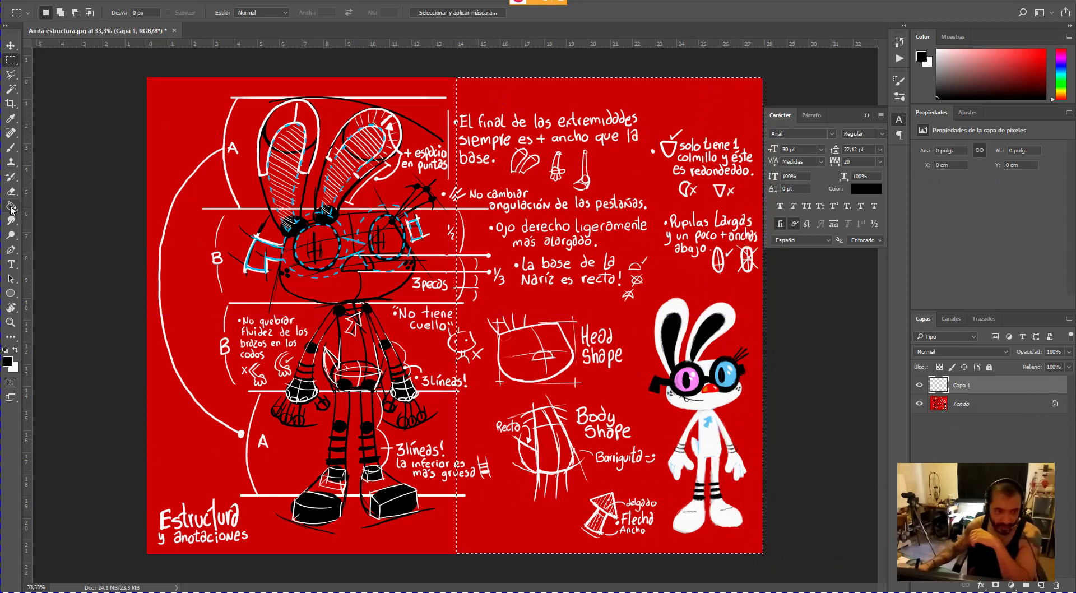
click(15, 349)
click(564, 300)
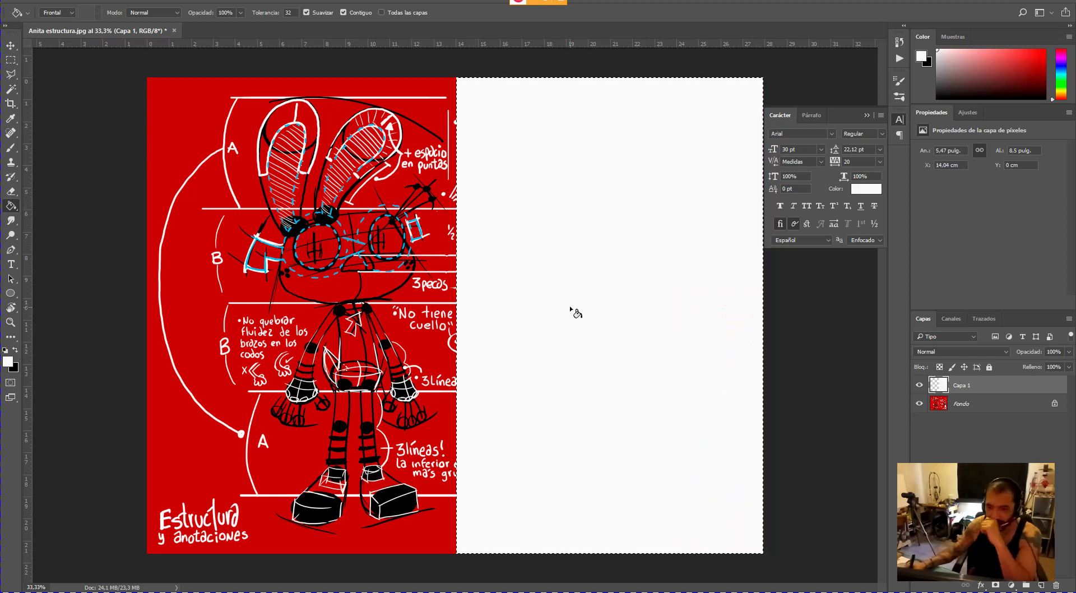
- Add another layer above the white area, clear the selection, and try the Brush in black with a diagonal stroke, undoing it
click(1039, 585)
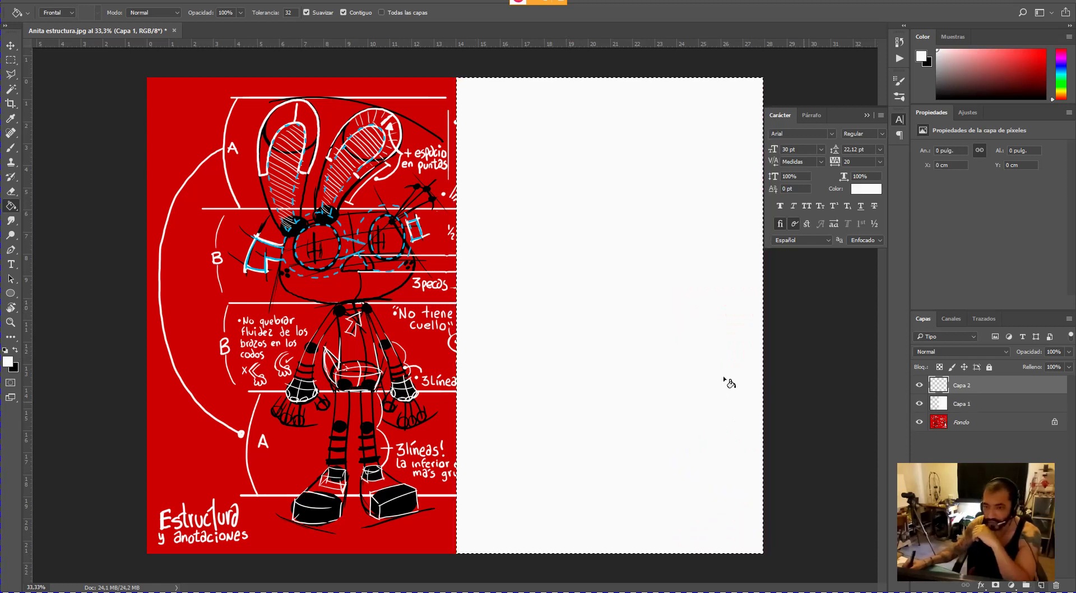
key(ctrl+d)
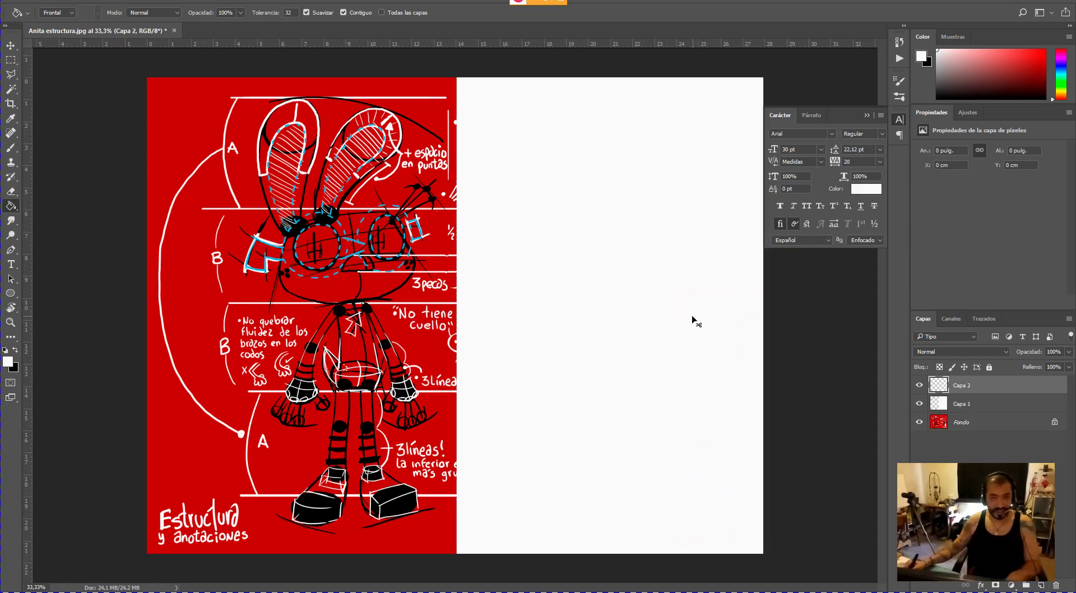
click(11, 148)
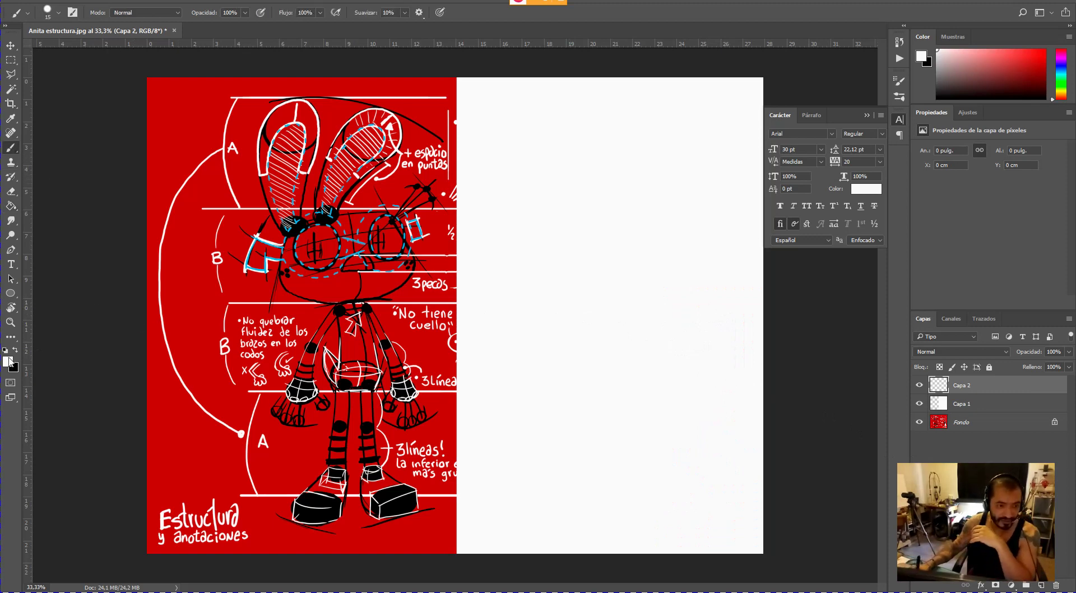
key(x)
drag(653, 162, 484, 279)
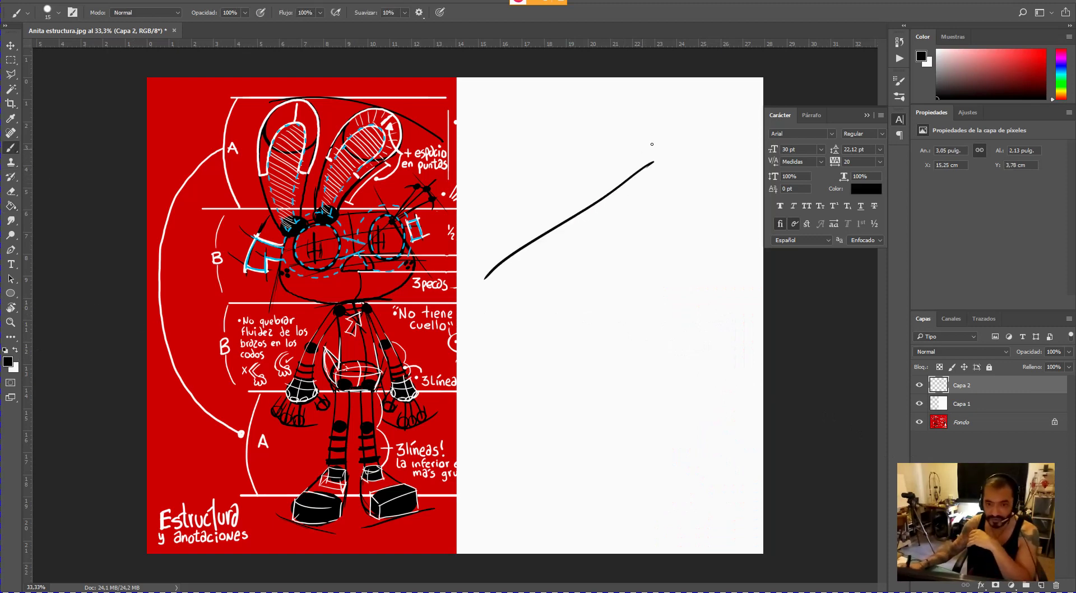
key(ctrl+z)
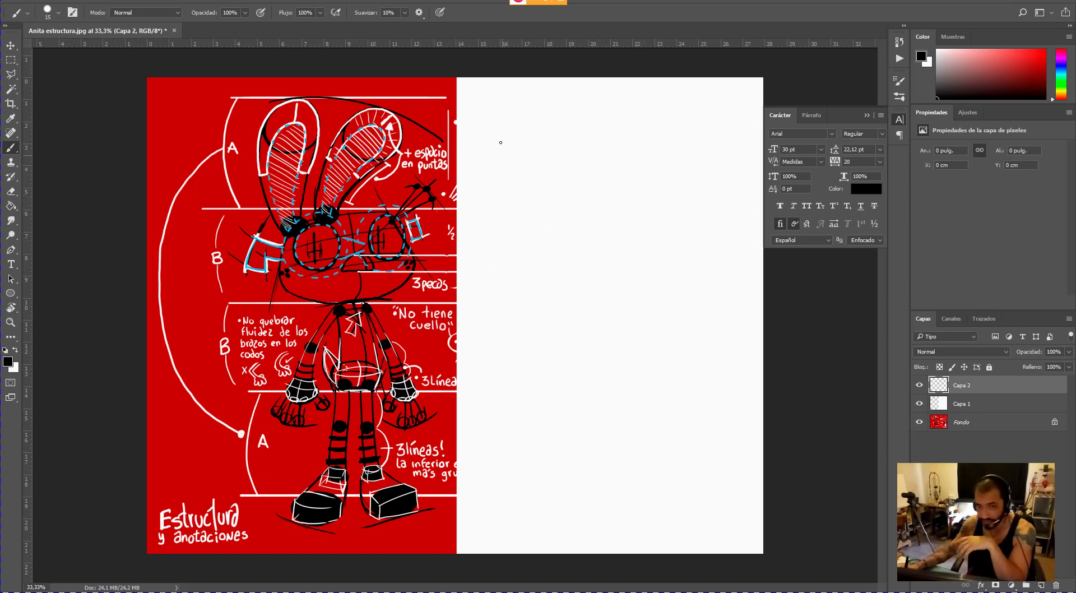
- Sketch a flat square in the upper part of the white area and a parallel-edged cube beside it
mouse_move(501, 165)
mouse_down()
mouse_move(499, 127)
mouse_move(545, 123)
mouse_move(549, 175)
mouse_move(552, 166)
mouse_up()
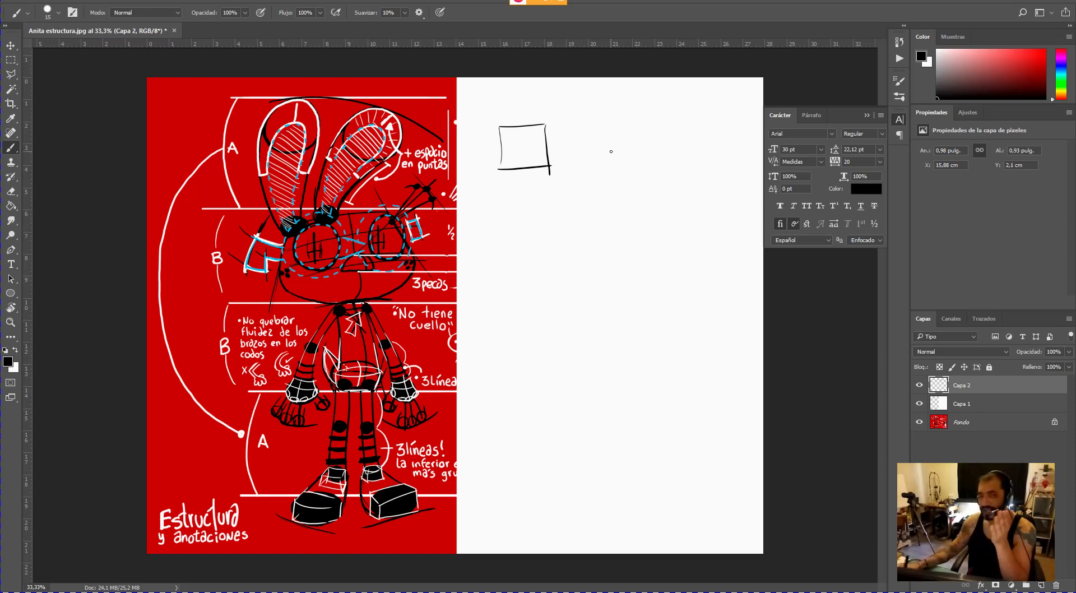
mouse_move(605, 153)
mouse_down()
mouse_move(641, 135)
mouse_move(684, 141)
mouse_up()
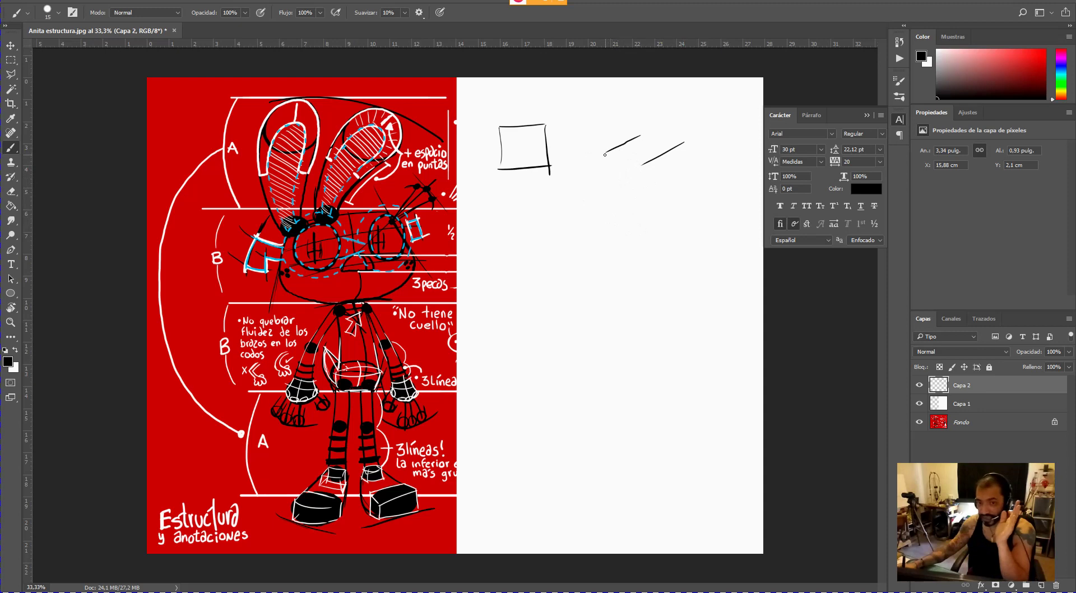
mouse_move(605, 154)
mouse_down()
mouse_move(646, 219)
mouse_move(604, 185)
mouse_move(603, 208)
mouse_up()
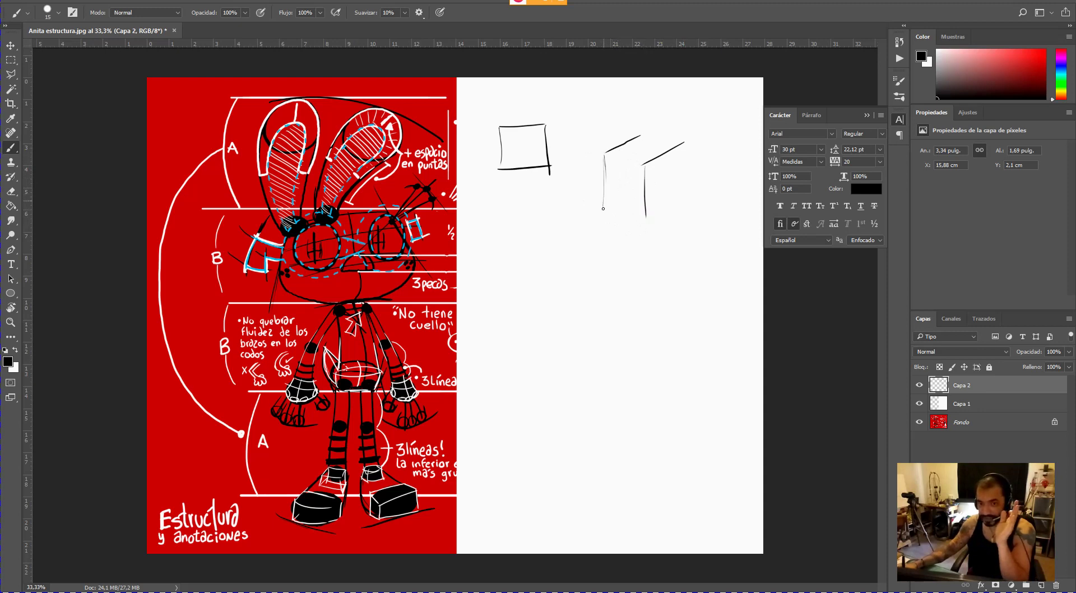
mouse_move(598, 154)
mouse_down()
mouse_move(645, 164)
mouse_move(640, 135)
mouse_move(687, 182)
mouse_up()
drag(645, 215, 685, 191)
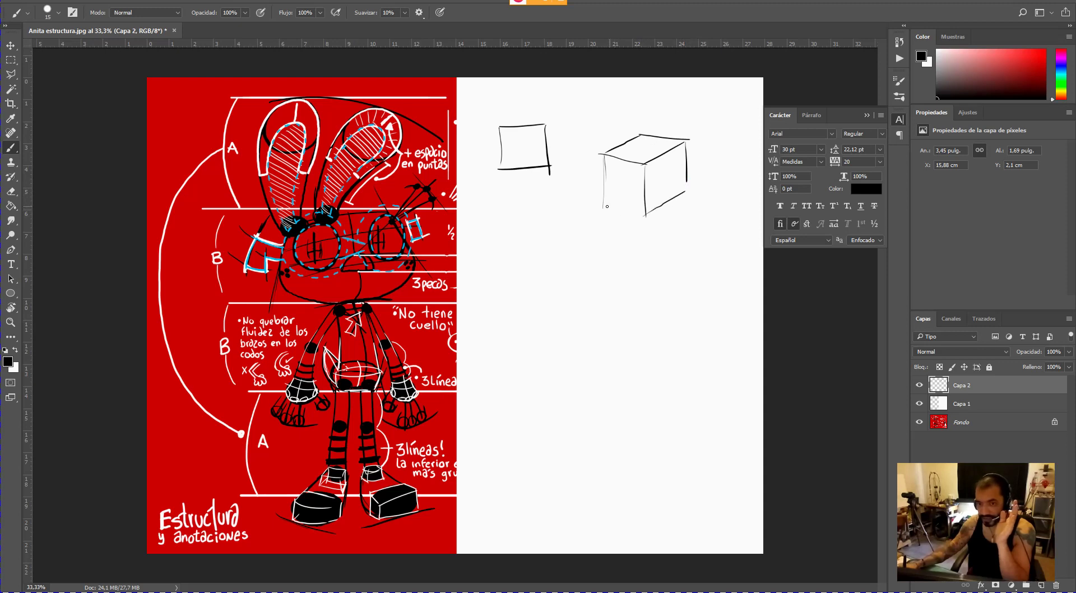
drag(606, 207, 642, 215)
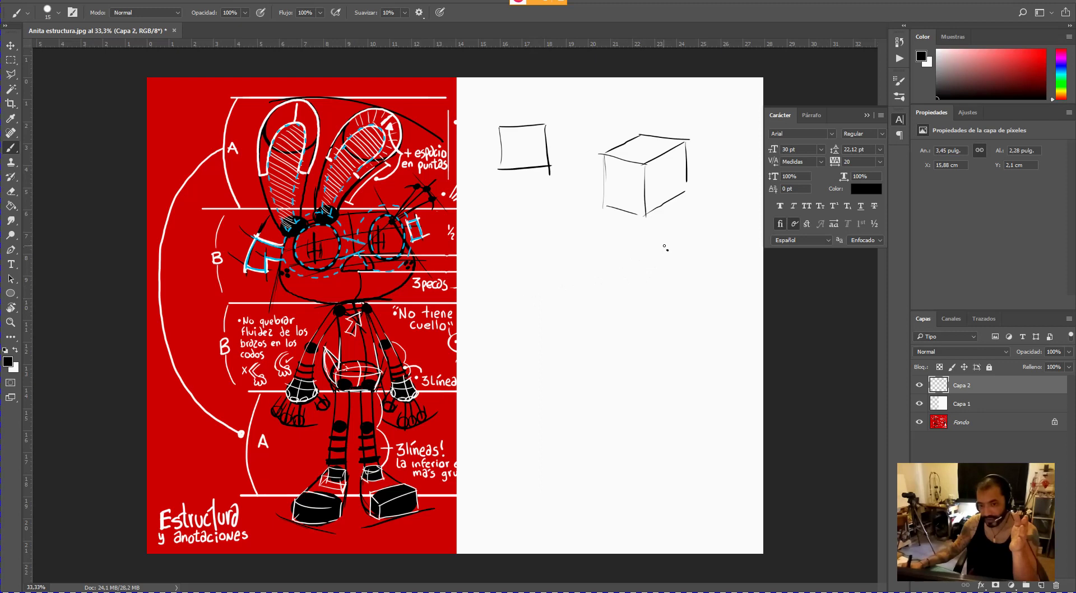
- Sketch a box receding to a vanishing point below the cube, and circle both the cube and this box
drag(515, 296, 667, 250)
drag(549, 327, 667, 250)
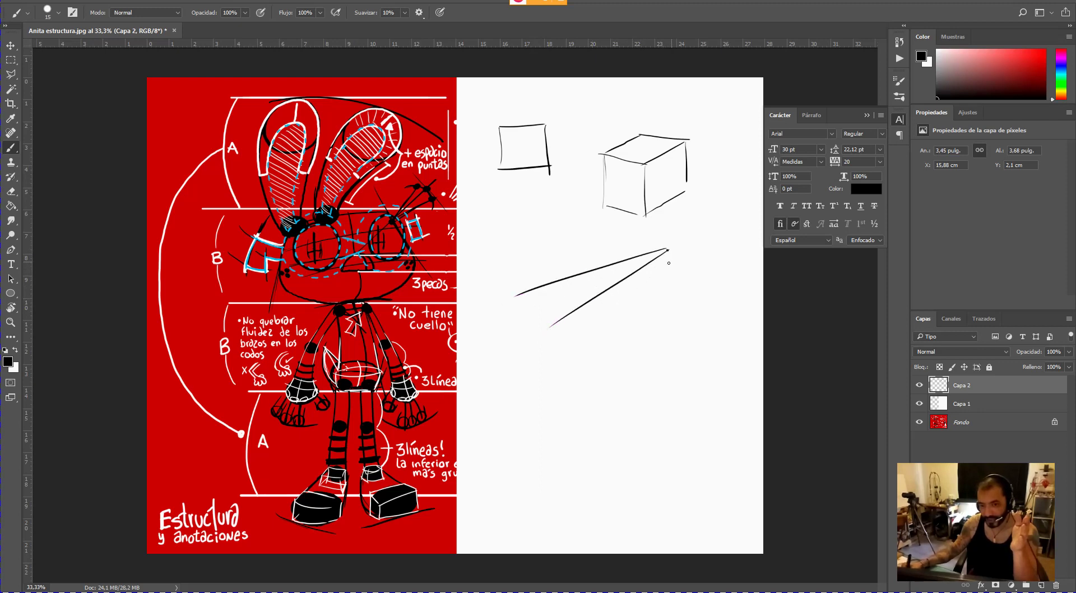
drag(584, 363, 668, 251)
mouse_move(561, 278)
mouse_down()
mouse_move(608, 290)
mouse_move(600, 268)
mouse_move(635, 297)
mouse_move(604, 332)
mouse_up()
mouse_move(564, 279)
mouse_down()
mouse_move(565, 320)
mouse_move(622, 331)
mouse_up()
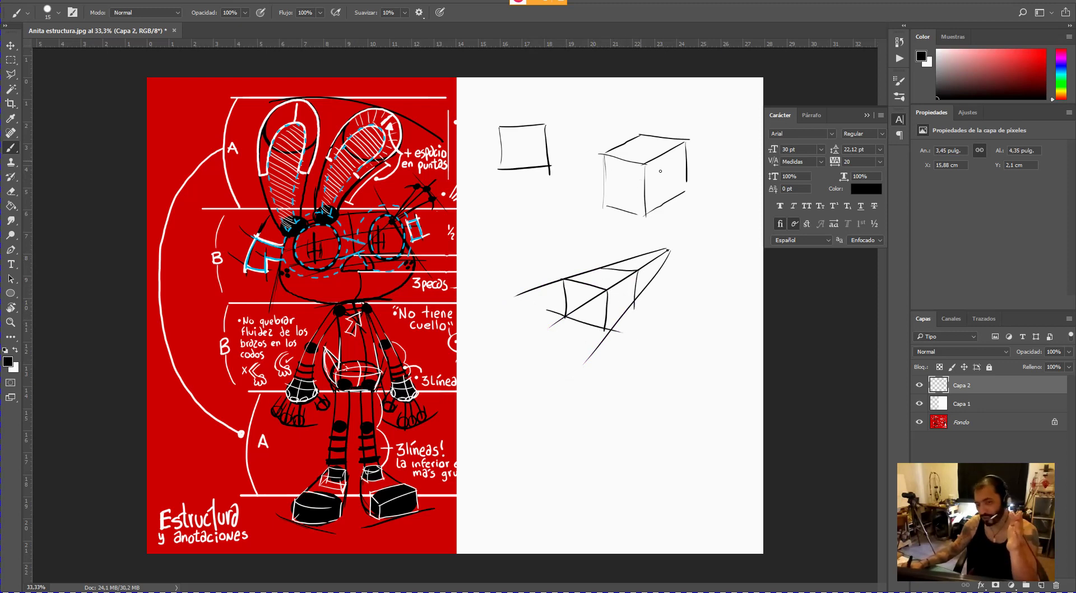
mouse_move(589, 144)
mouse_down()
mouse_move(711, 146)
mouse_move(680, 220)
mouse_move(601, 231)
mouse_up()
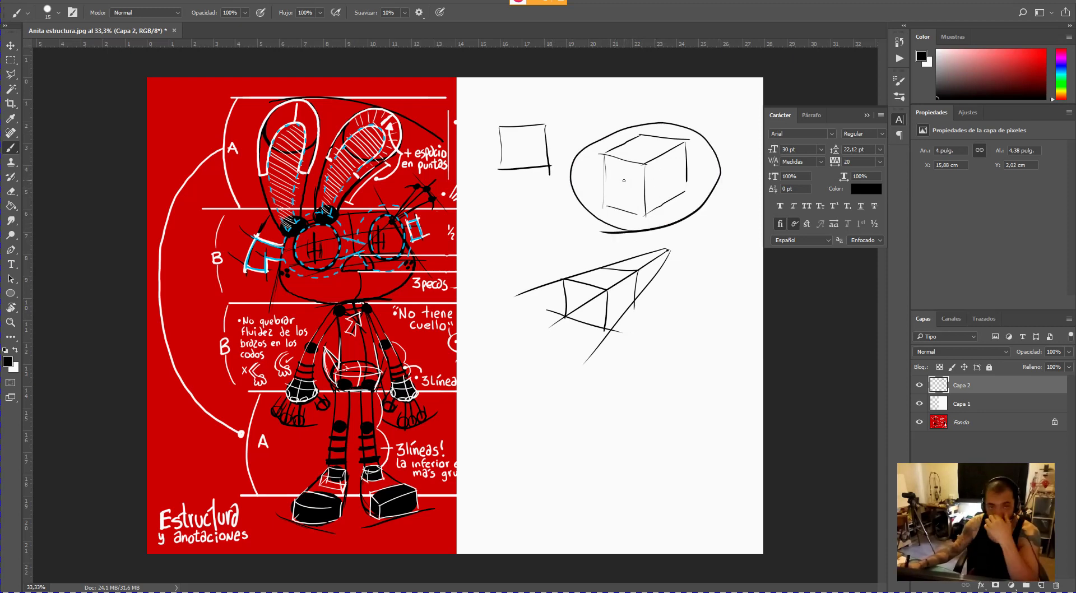
mouse_move(610, 358)
mouse_down()
mouse_move(653, 243)
mouse_move(591, 352)
mouse_up()
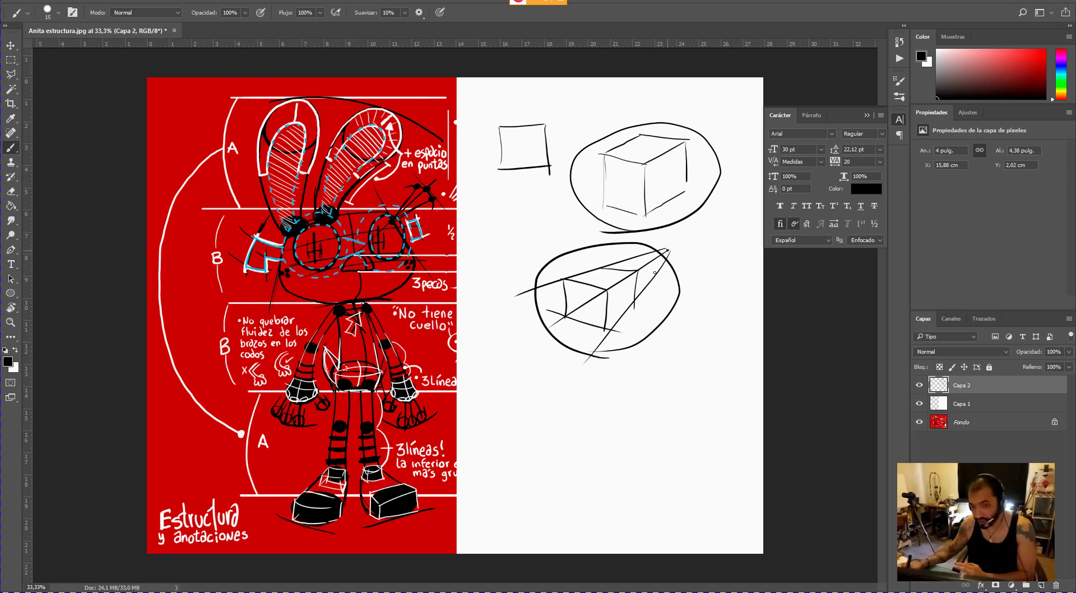
- Sketch another cube with slightly converging edges below the circled box in the lower part of the white area
drag(623, 384, 581, 397)
drag(668, 393, 631, 420)
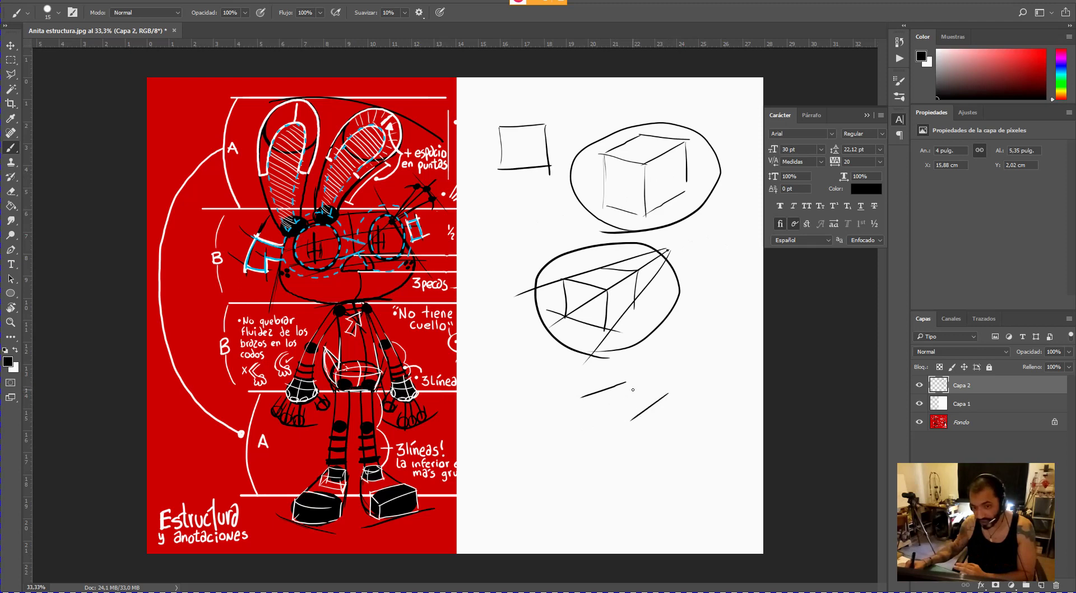
drag(622, 382, 675, 394)
mouse_move(577, 398)
mouse_down()
mouse_move(641, 418)
mouse_move(627, 466)
mouse_up()
mouse_move(670, 431)
mouse_down()
mouse_move(672, 394)
mouse_move(624, 472)
mouse_up()
drag(577, 399, 574, 443)
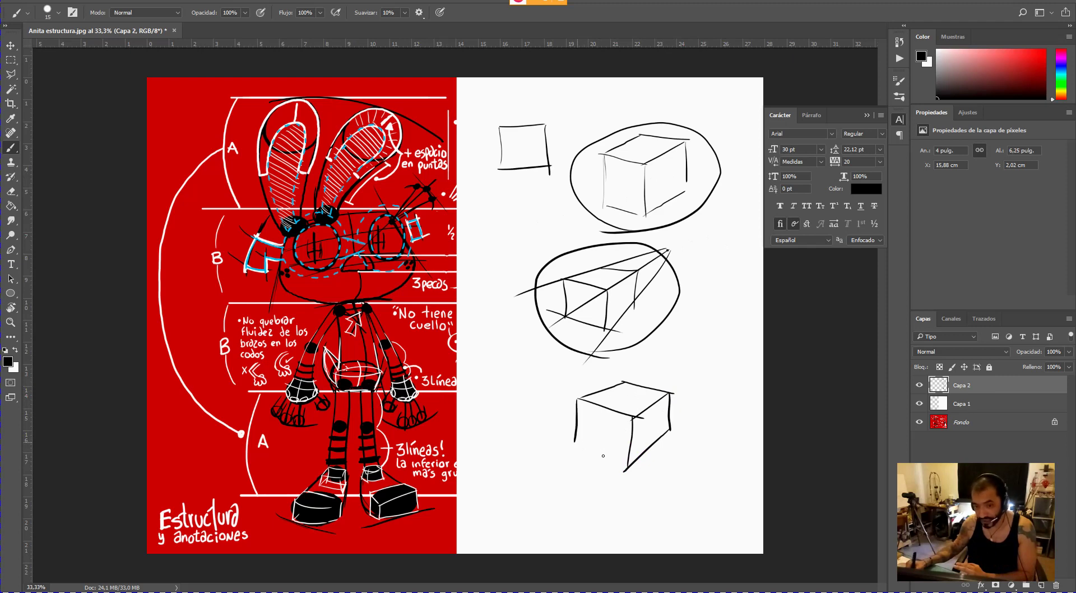
drag(624, 466, 578, 440)
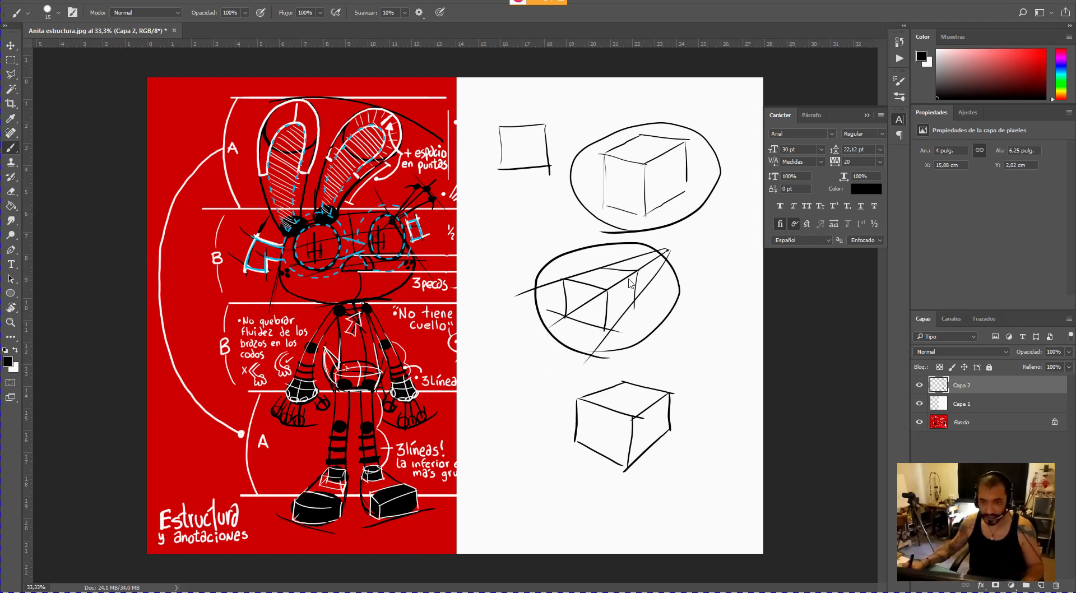
- Erase all the sketches from the white area, using the Eraser at 184 px size and 100% hardness
key(e)
mouse_move(624, 280)
mouse_down()
mouse_move(562, 312)
mouse_move(671, 247)
mouse_move(631, 260)
mouse_move(618, 242)
mouse_up()
right_click(619, 242)
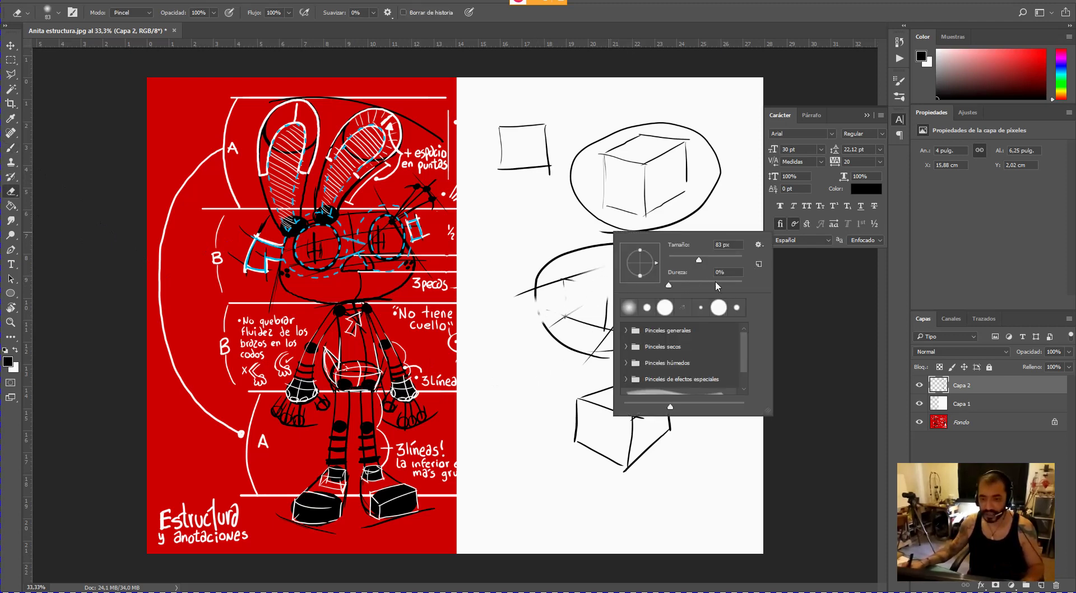
mouse_move(719, 286)
mouse_down()
mouse_move(668, 288)
mouse_move(717, 259)
mouse_up()
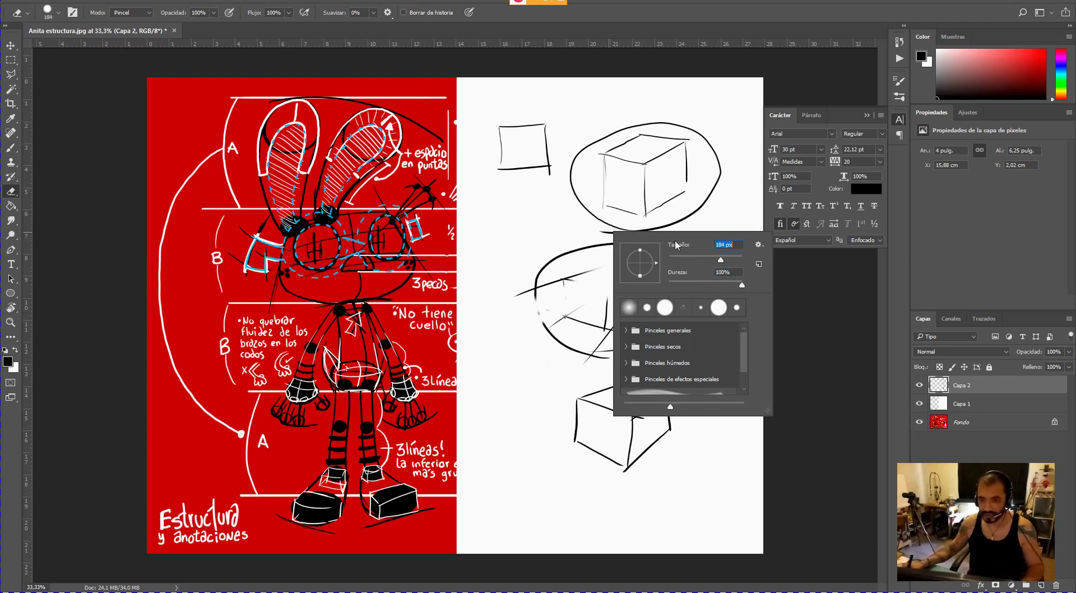
key(Return)
mouse_move(569, 156)
mouse_down()
mouse_move(557, 180)
mouse_move(515, 135)
mouse_move(501, 158)
mouse_move(543, 150)
mouse_move(592, 205)
mouse_move(692, 171)
mouse_move(731, 179)
mouse_move(677, 190)
mouse_move(527, 263)
mouse_move(521, 305)
mouse_move(580, 359)
mouse_move(550, 349)
mouse_move(648, 310)
mouse_move(692, 278)
mouse_move(594, 416)
mouse_move(609, 430)
mouse_move(650, 416)
mouse_move(640, 422)
mouse_move(637, 397)
mouse_up()
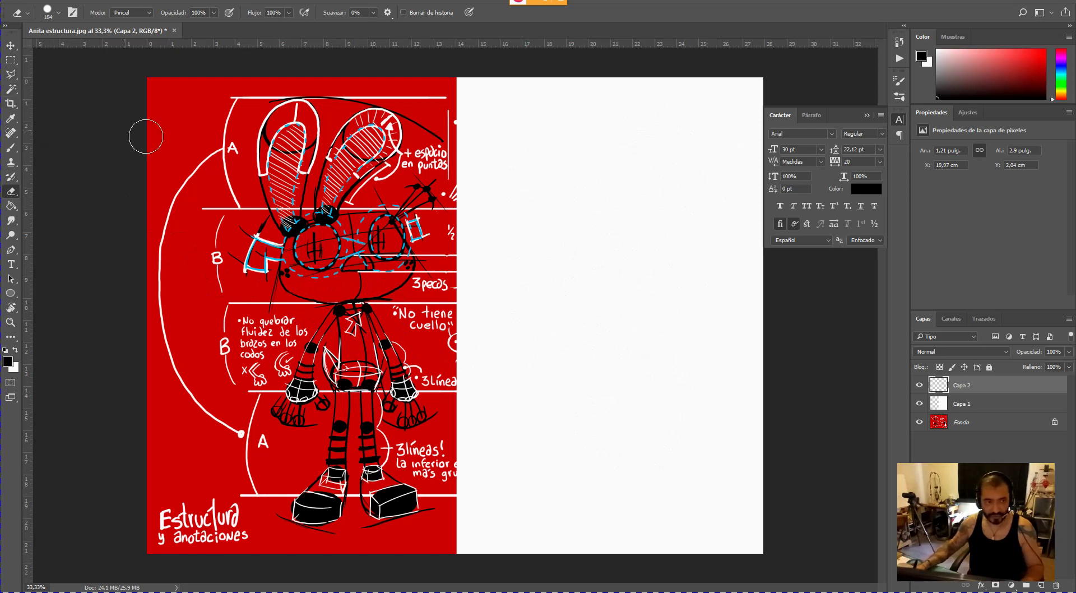
- Hide the white-filled layer Capa 1 and unlock the background image layer Fondo
click(919, 404)
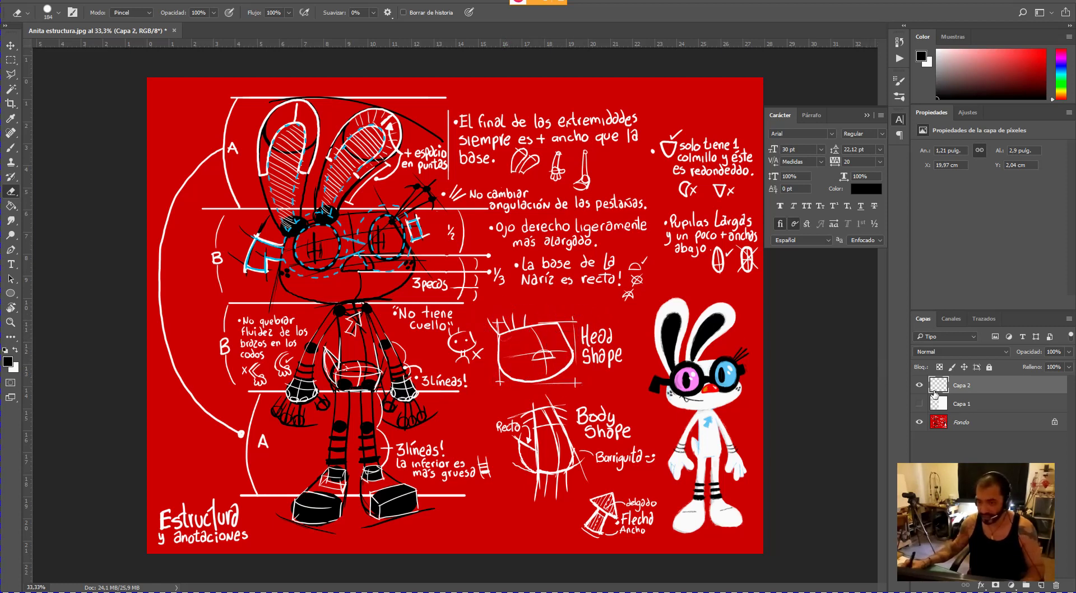
click(941, 424)
click(1055, 421)
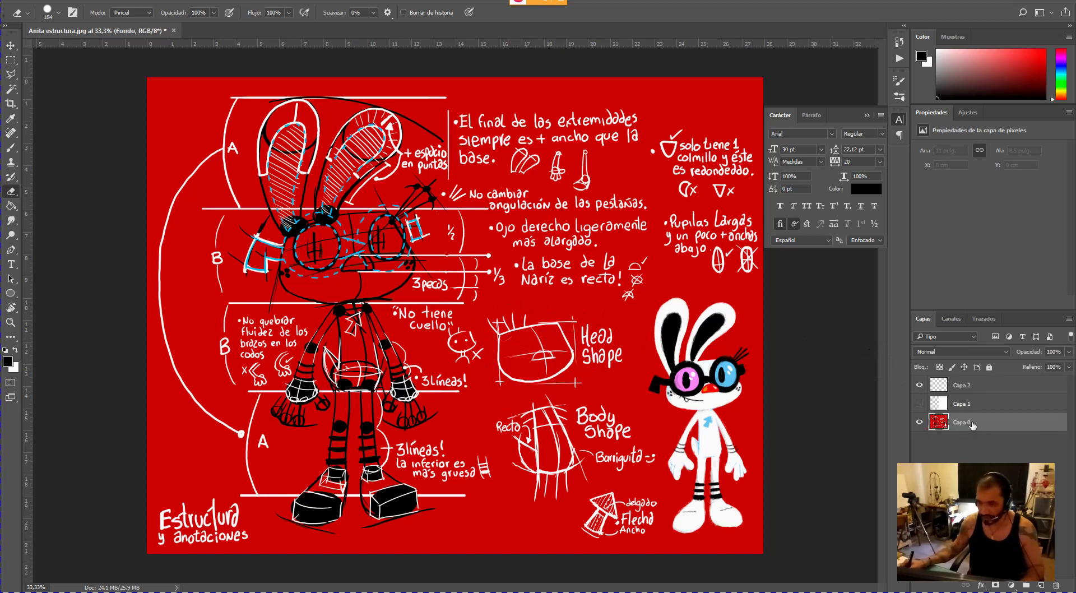
key(h)
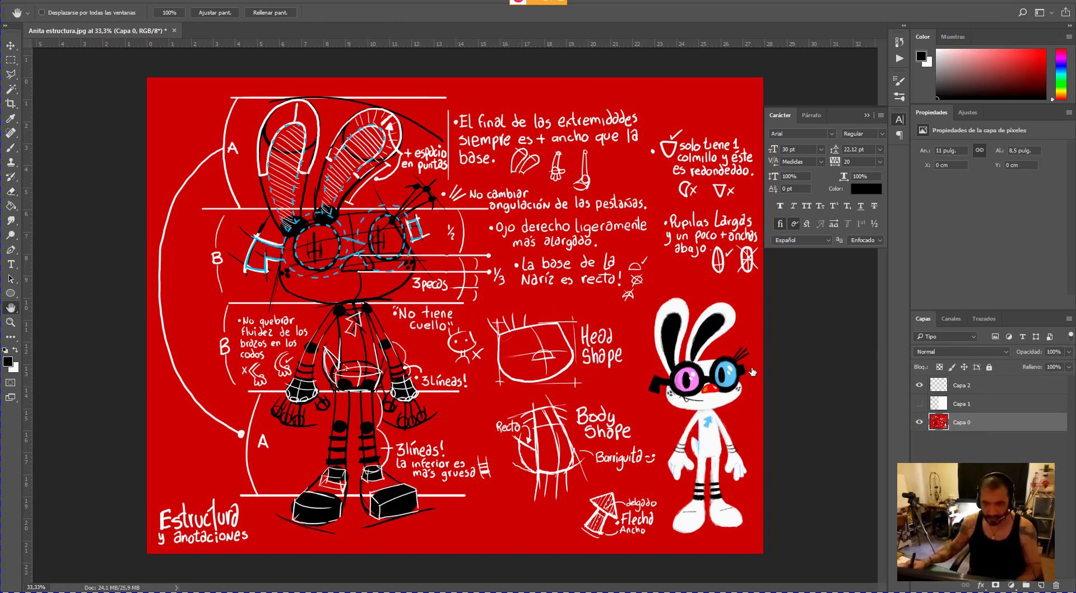
double_click(910, 421)
click(999, 108)
key(e)
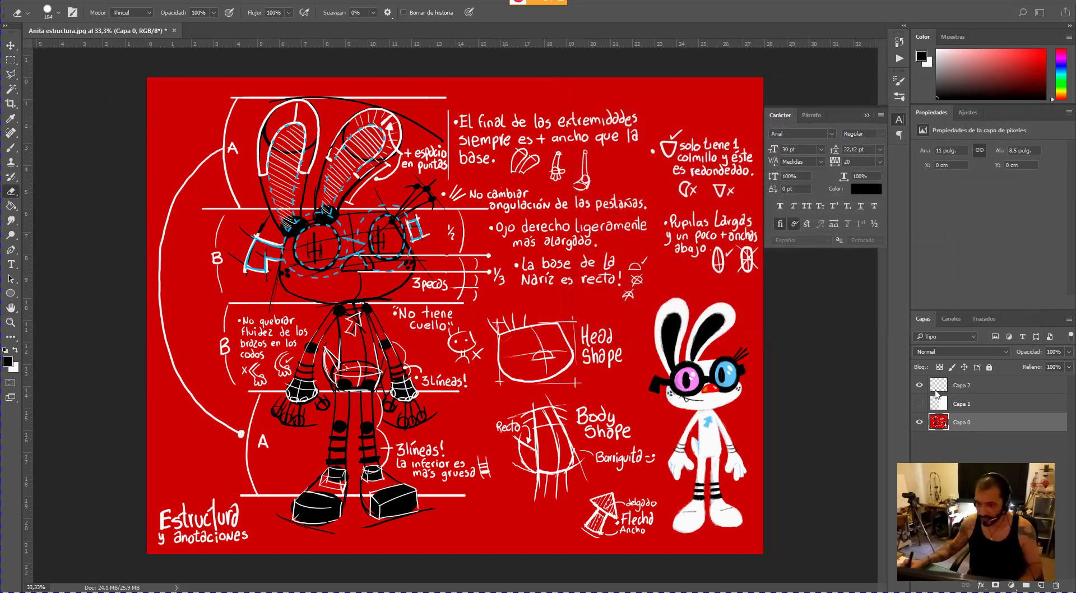
- Show the white-filled layer Capa 1 and move it over the left half of the canvas, covering the character structure
click(950, 404)
click(919, 404)
click(918, 404)
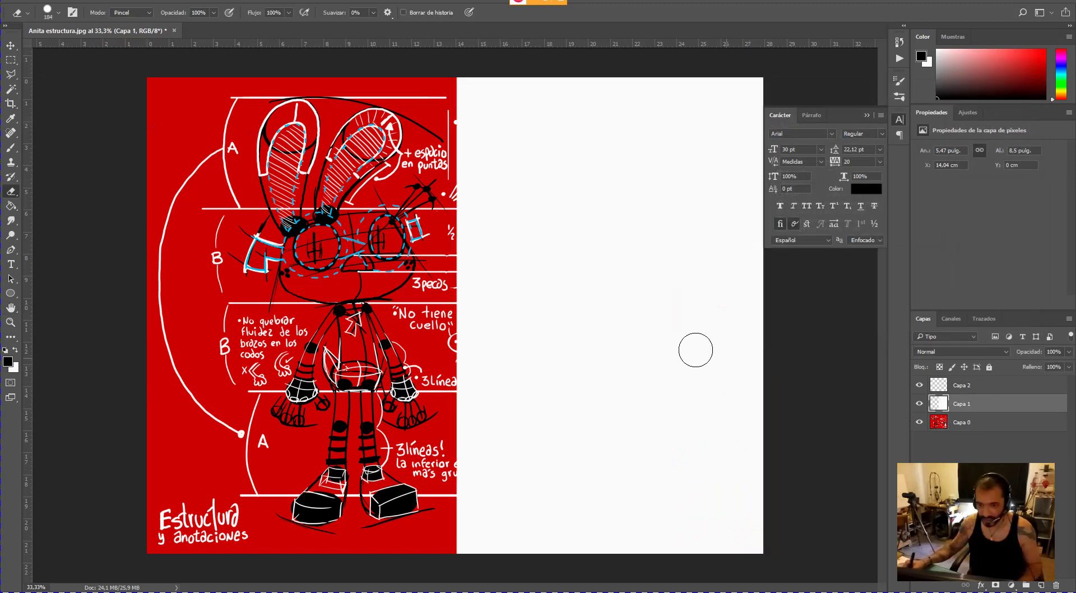
key(v)
mouse_move(671, 257)
mouse_down()
mouse_move(342, 254)
mouse_move(357, 256)
mouse_up()
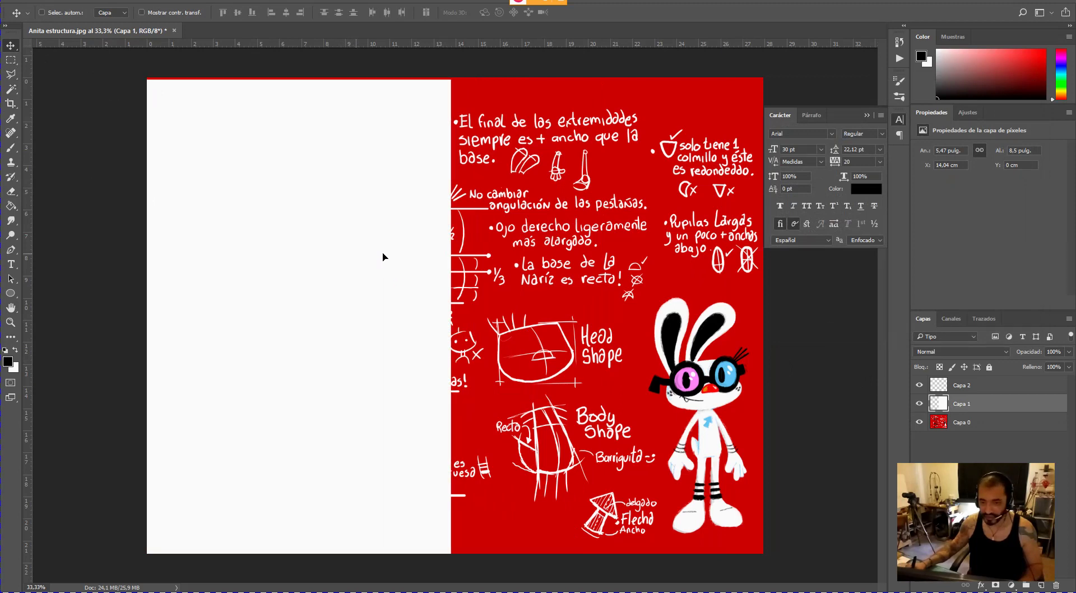
- On layer Capa 2, sketch a rectangle with the 15 px Brush near the top of the white area
key(alt+bracketright)
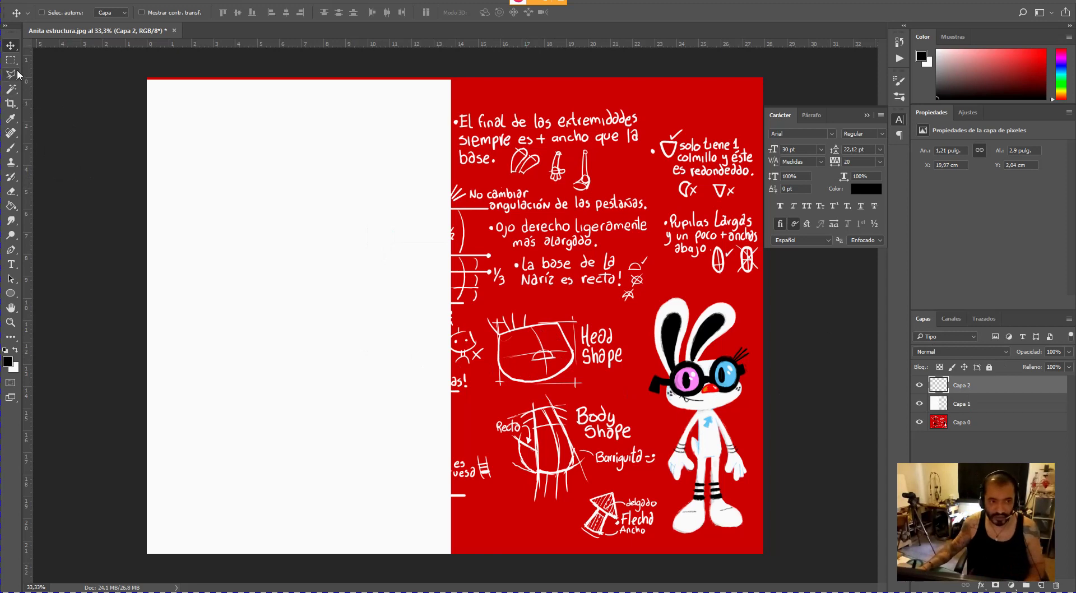
click(10, 149)
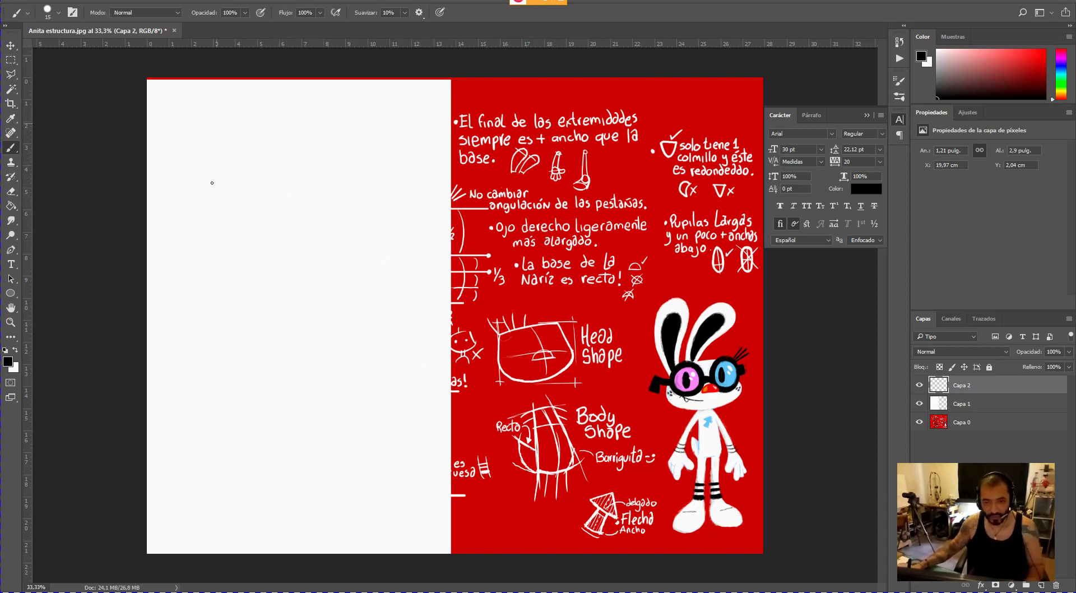
drag(213, 176, 217, 120)
shift+click(298, 122)
drag(300, 120, 302, 175)
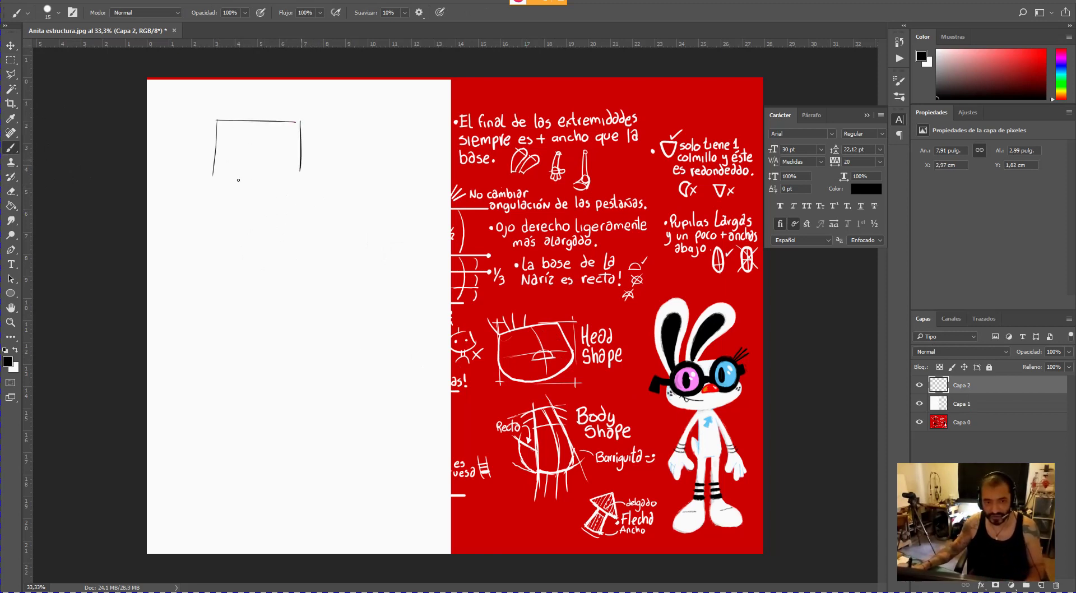
drag(222, 178, 300, 180)
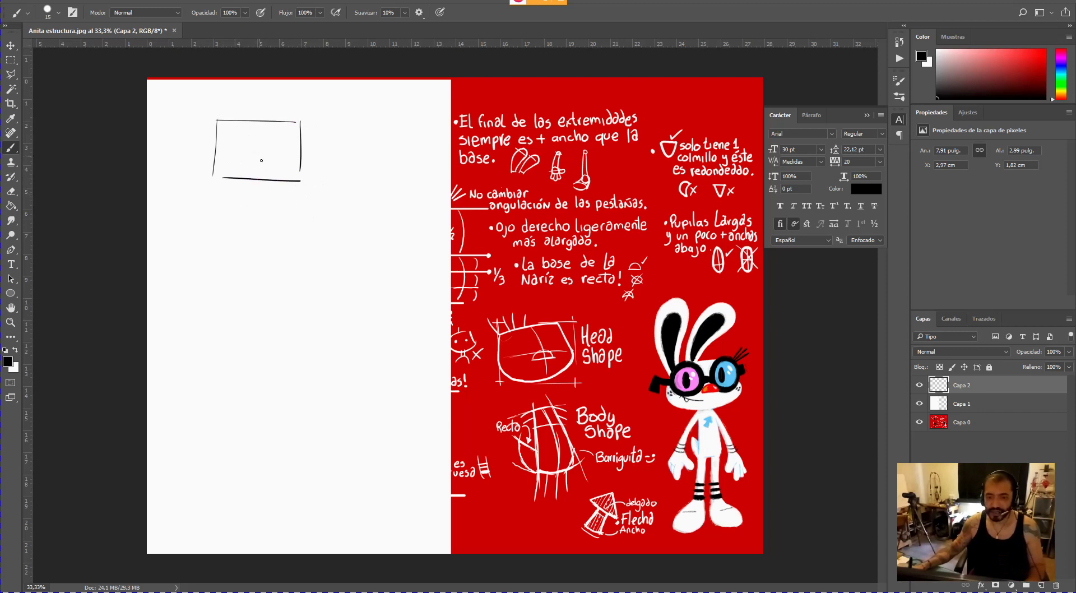
- Build the head shape over the rectangle with curved vertical guides, angled chin lines, a tilted top edge, horizontal guides and a nose
drag(253, 116, 254, 183)
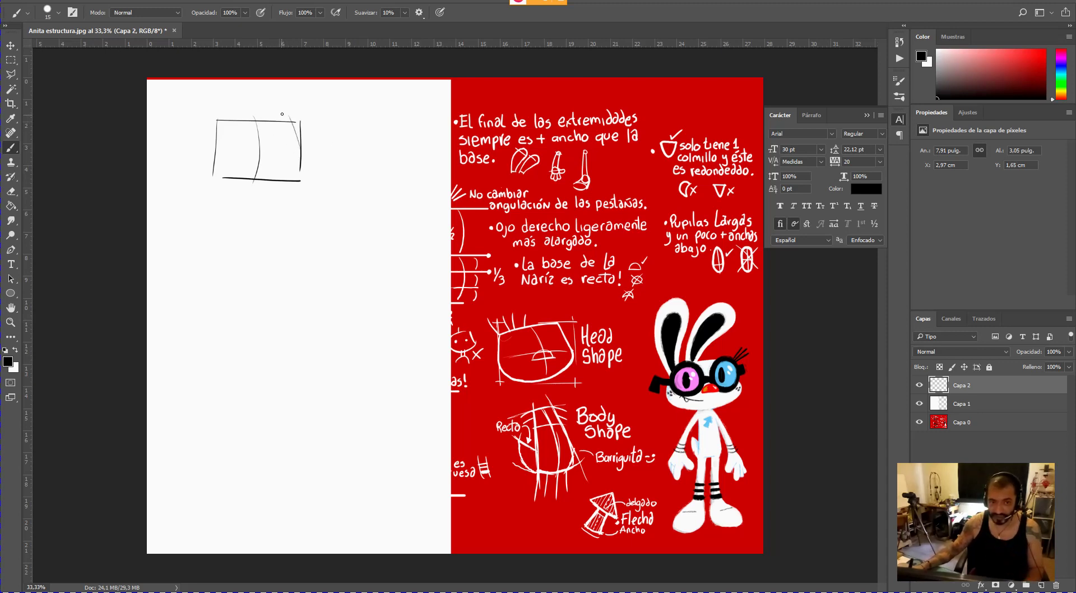
mouse_move(282, 114)
mouse_down()
mouse_move(302, 165)
mouse_move(293, 143)
mouse_move(249, 183)
mouse_up()
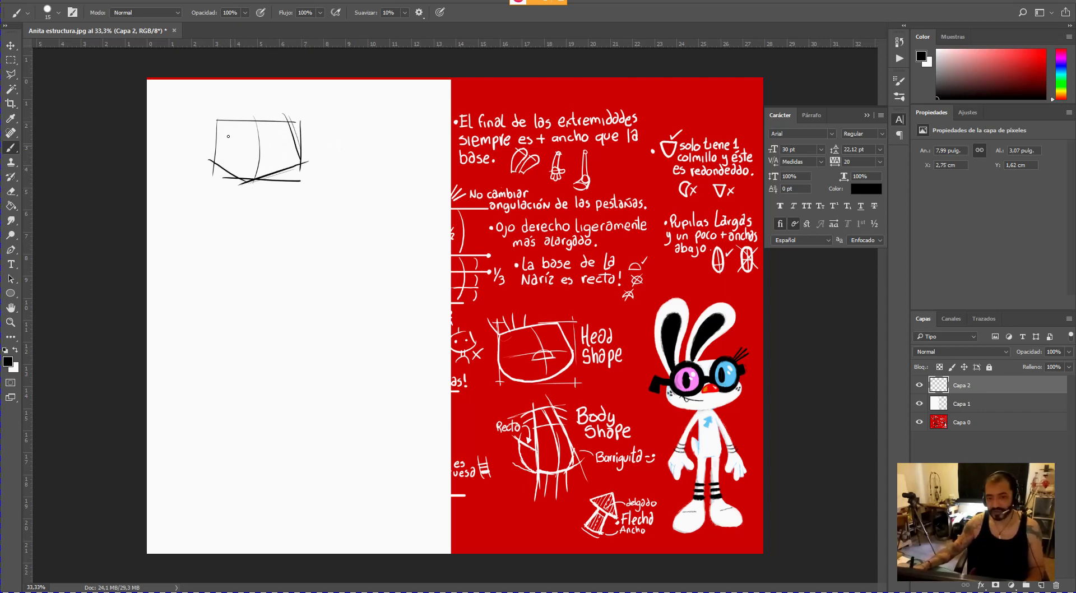
drag(213, 129, 302, 120)
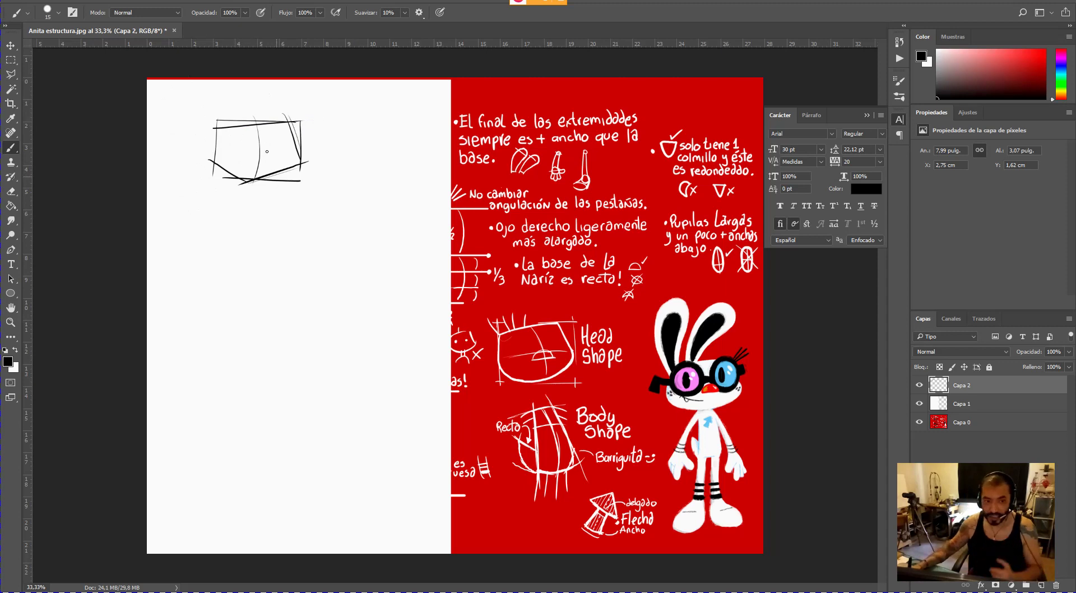
drag(257, 126, 261, 181)
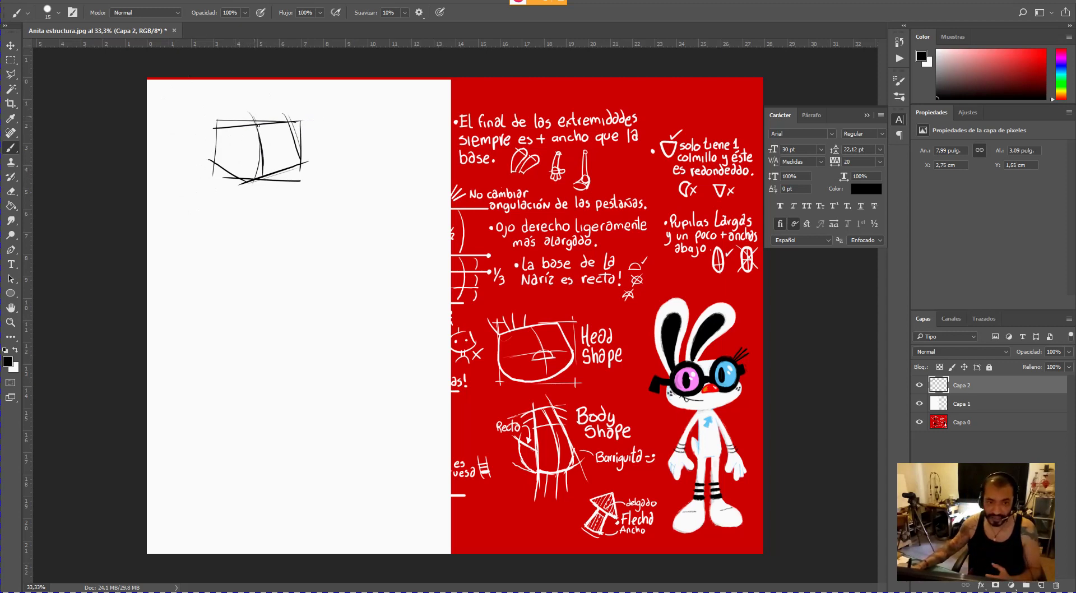
mouse_move(259, 125)
mouse_down()
mouse_move(262, 171)
mouse_move(292, 145)
mouse_move(215, 155)
mouse_move(248, 158)
mouse_up()
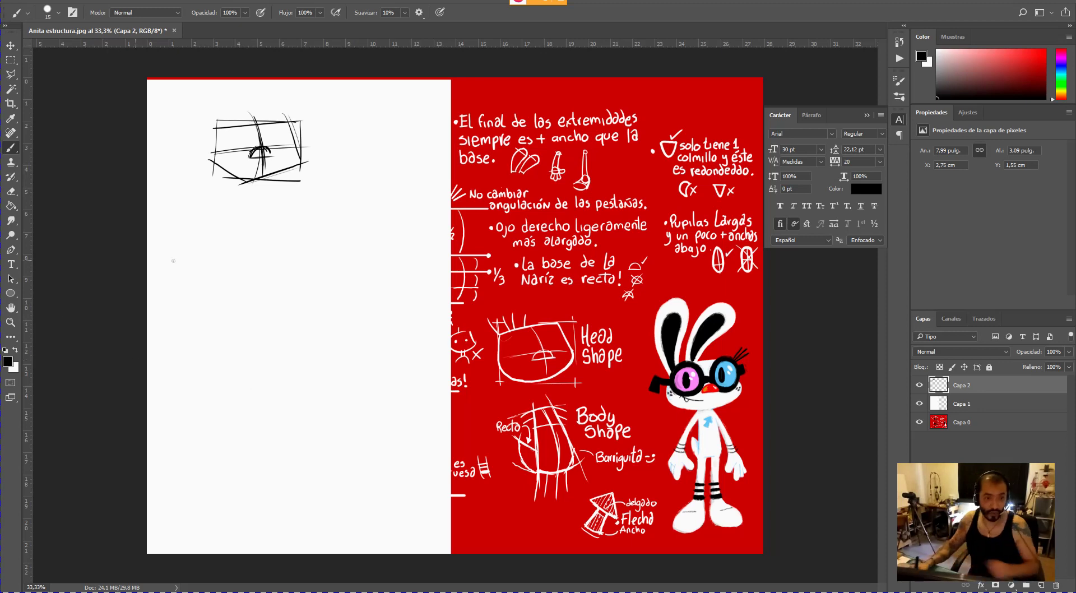
- Thicken the head's side and chin contours with the Brush, rounding the lower corners where the construction lines meet
click(10, 323)
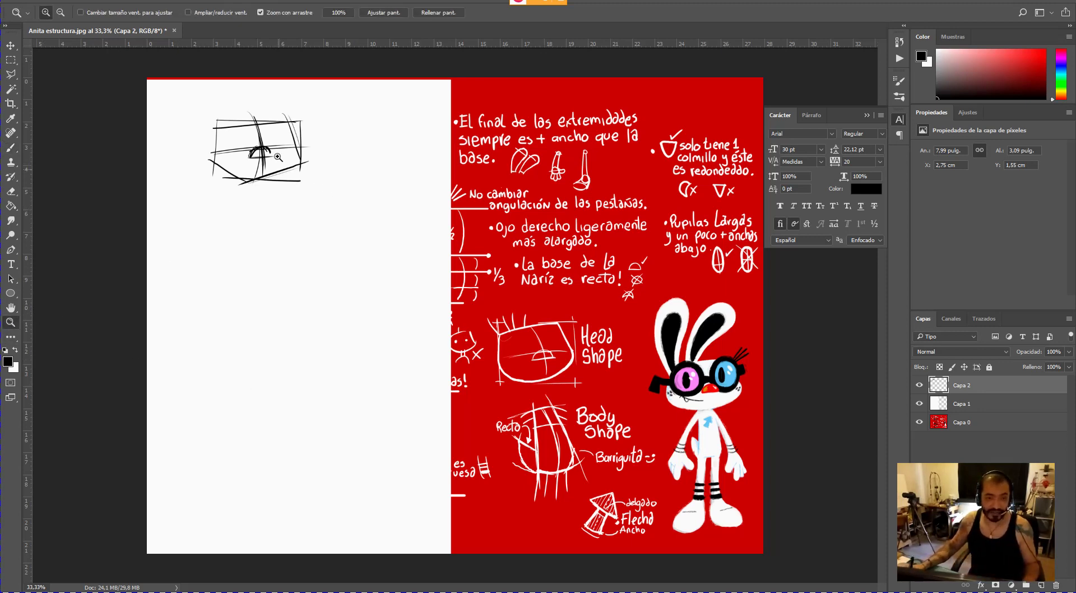
mouse_move(266, 149)
mouse_down()
mouse_move(346, 178)
mouse_move(343, 230)
mouse_move(71, 242)
mouse_up()
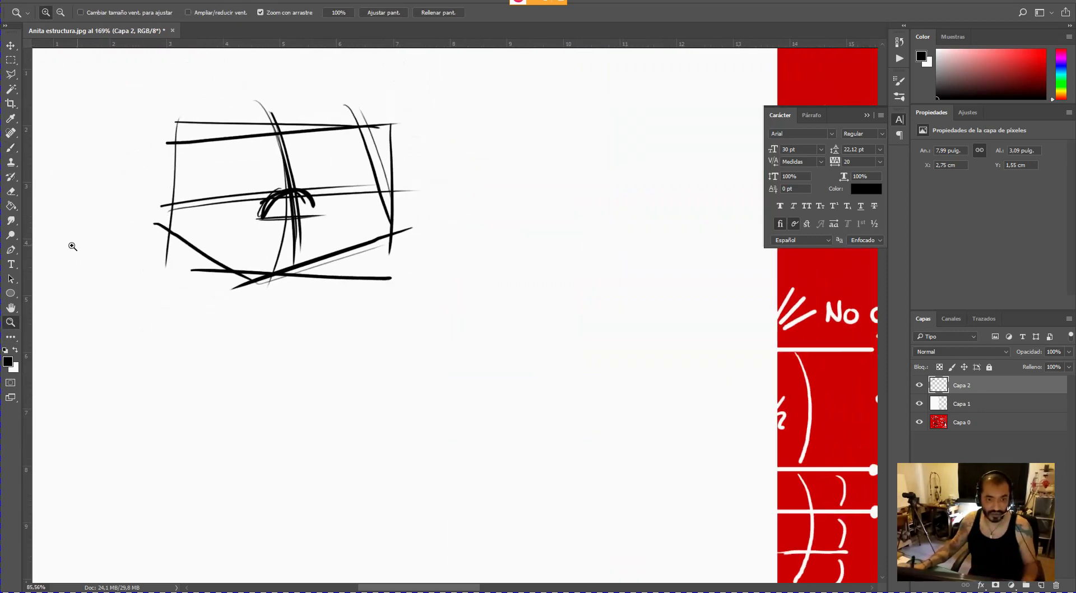
click(11, 147)
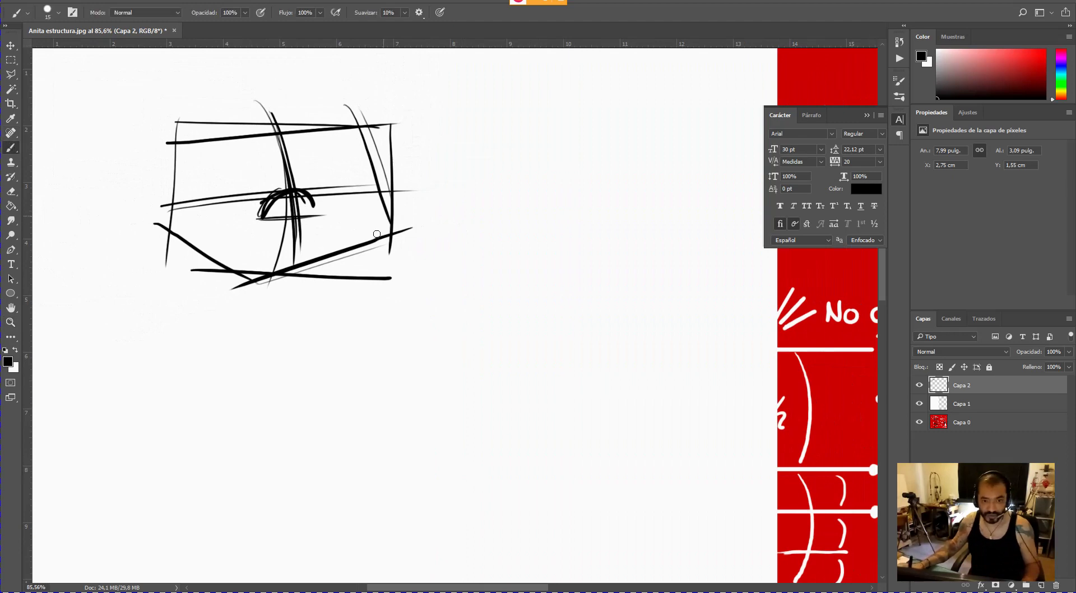
mouse_move(369, 239)
mouse_down()
mouse_move(378, 195)
mouse_move(356, 247)
mouse_up()
drag(230, 268, 274, 273)
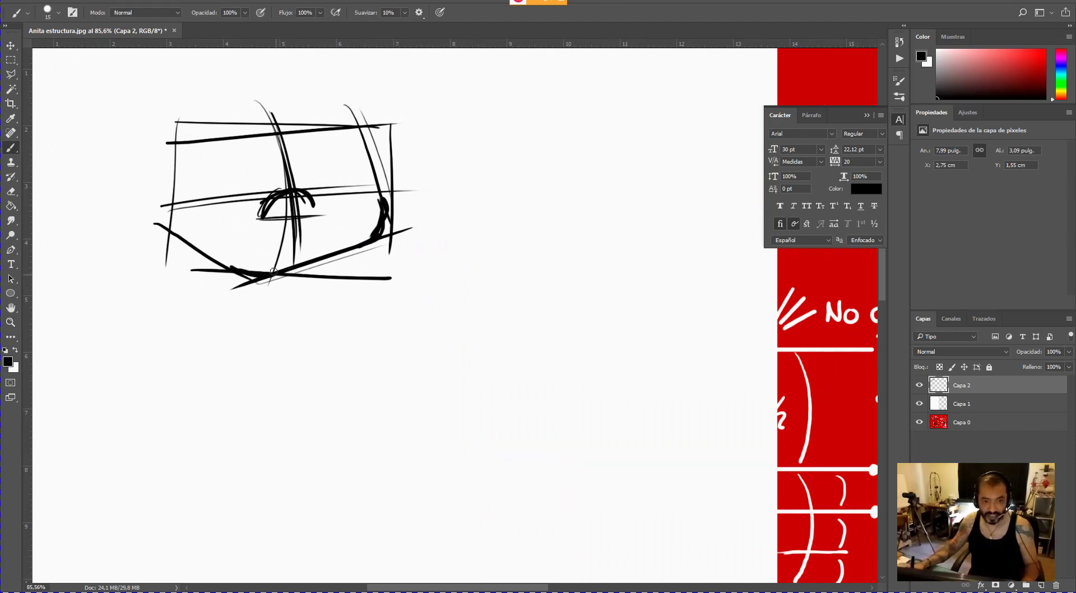
drag(172, 209, 193, 244)
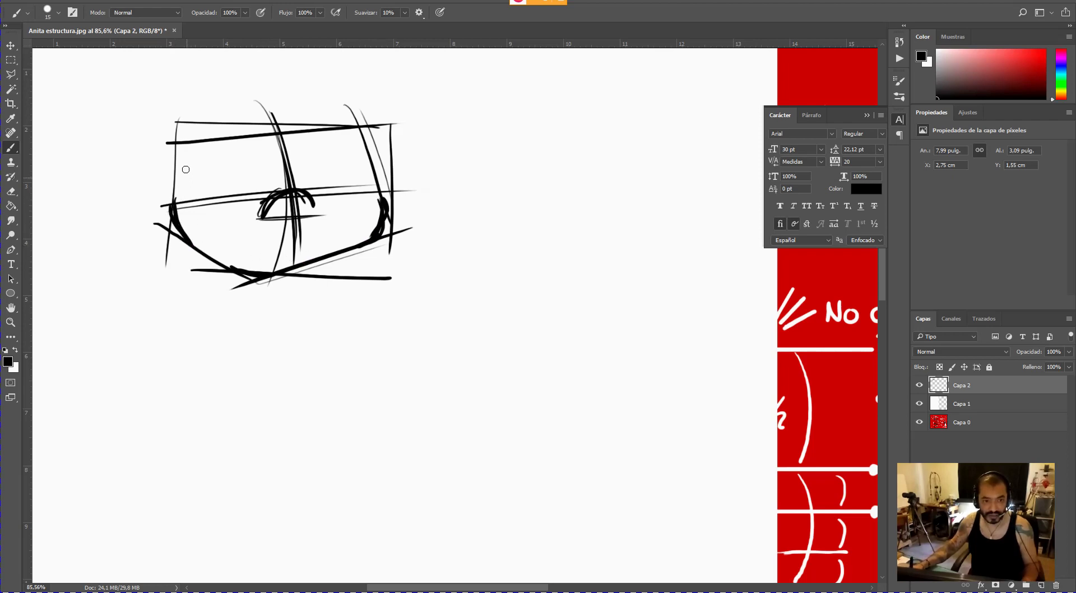
drag(177, 144, 174, 199)
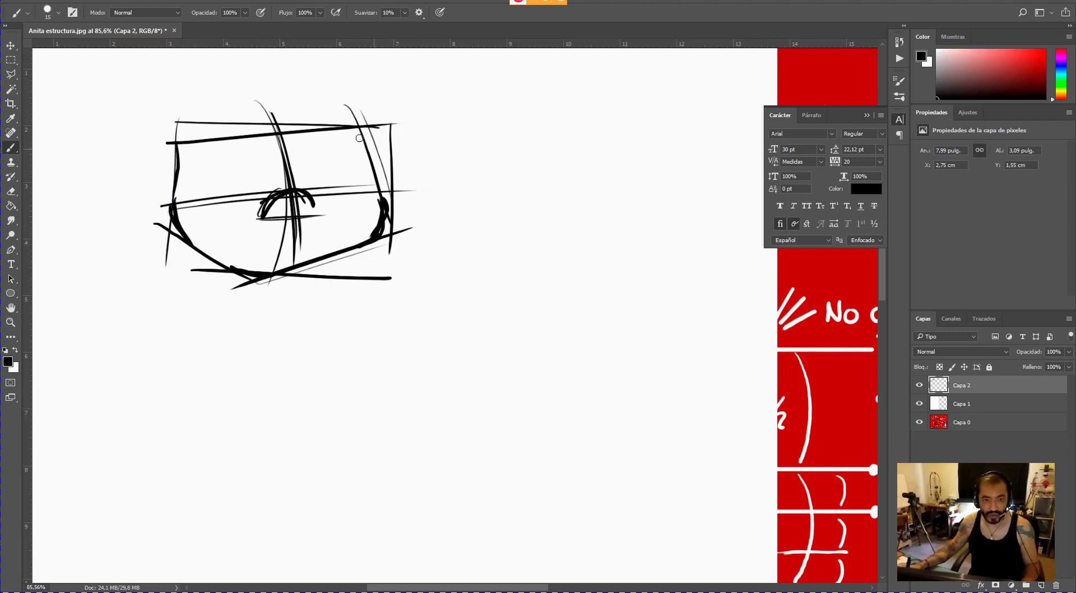
mouse_move(360, 125)
mouse_down()
mouse_move(389, 207)
mouse_move(371, 235)
mouse_up()
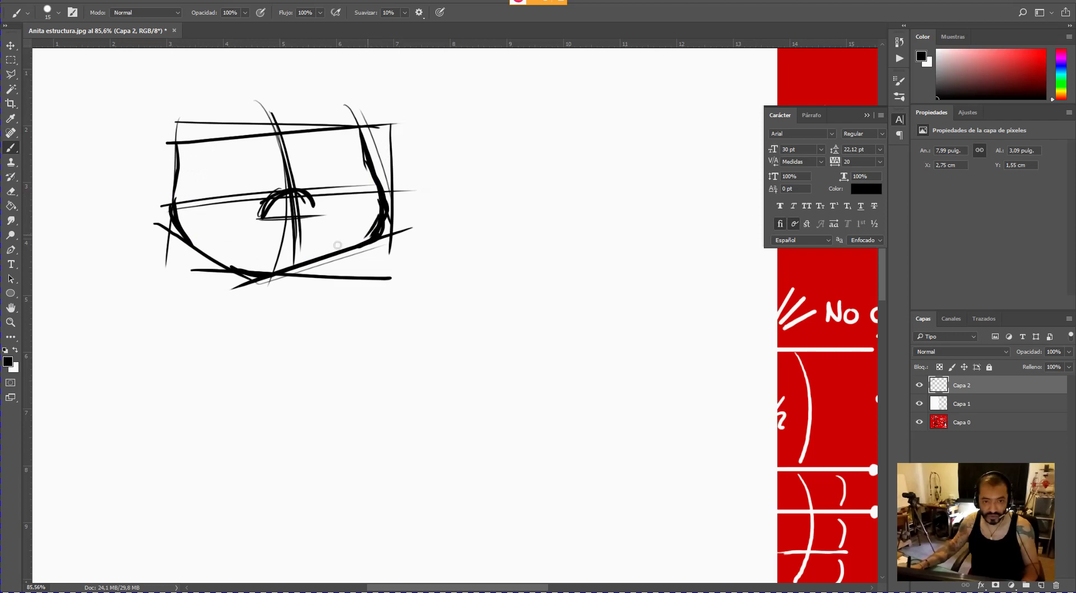
mouse_move(175, 144)
mouse_down()
mouse_move(171, 212)
mouse_move(174, 202)
mouse_move(205, 251)
mouse_up()
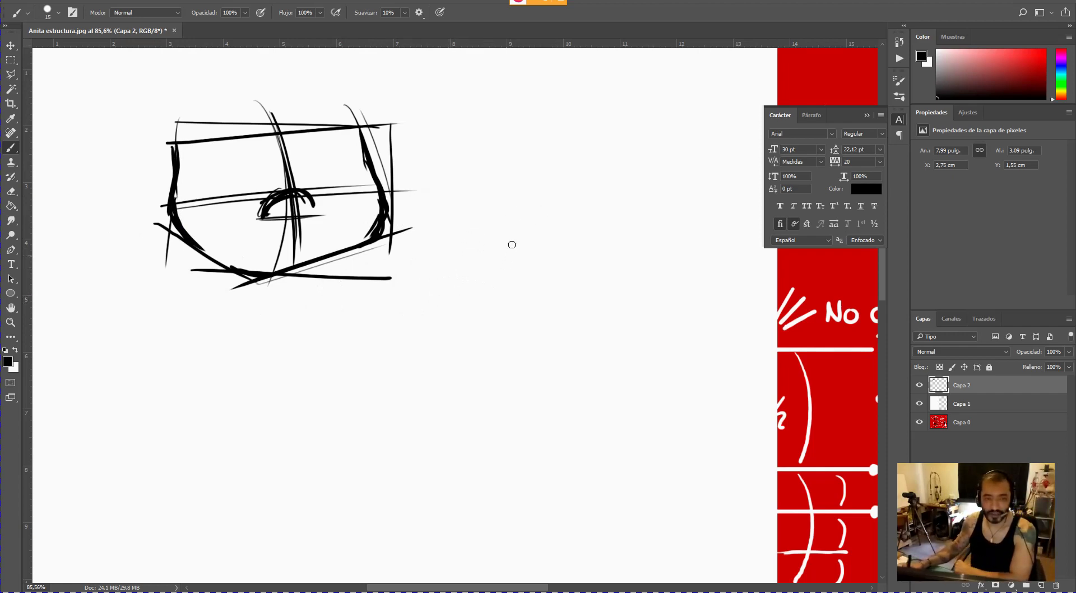
- Sketch a three-dimensional box in perspective beside the head, with its top and two side faces visible
mouse_move(456, 245)
mouse_down()
mouse_move(533, 261)
mouse_move(606, 217)
mouse_move(528, 209)
mouse_move(543, 199)
mouse_move(618, 216)
mouse_move(605, 274)
mouse_up()
drag(532, 262, 522, 339)
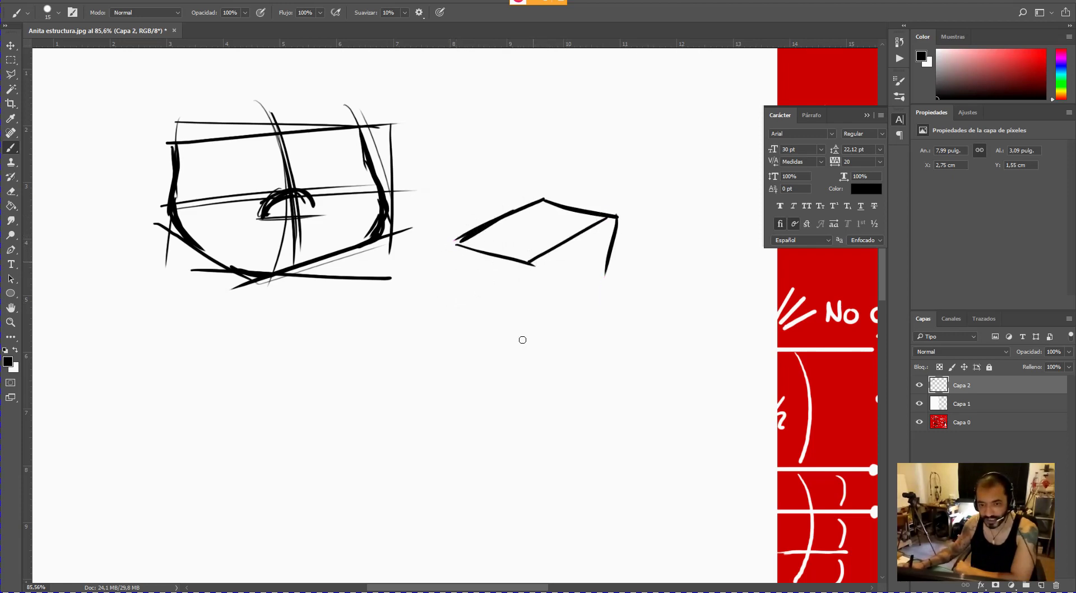
drag(617, 283, 533, 340)
mouse_move(459, 243)
mouse_down()
mouse_move(453, 317)
mouse_move(518, 338)
mouse_up()
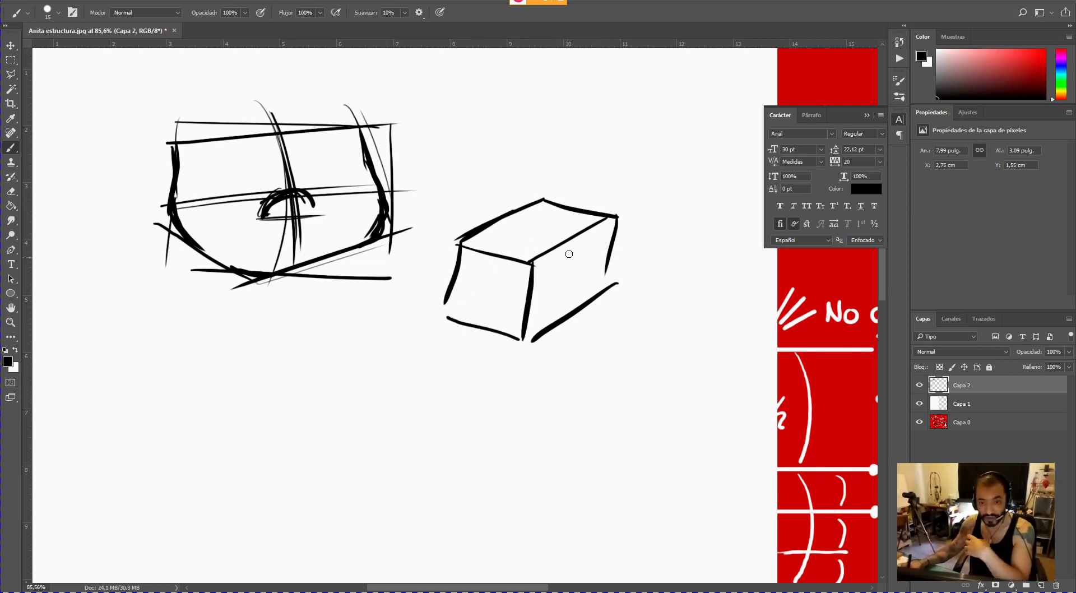
- Turn the box into a head in perspective by adding crossed face guides, rounded and thickened contours, and a nose
mouse_move(576, 243)
mouse_down()
mouse_move(559, 317)
mouse_move(532, 295)
mouse_move(600, 262)
mouse_up()
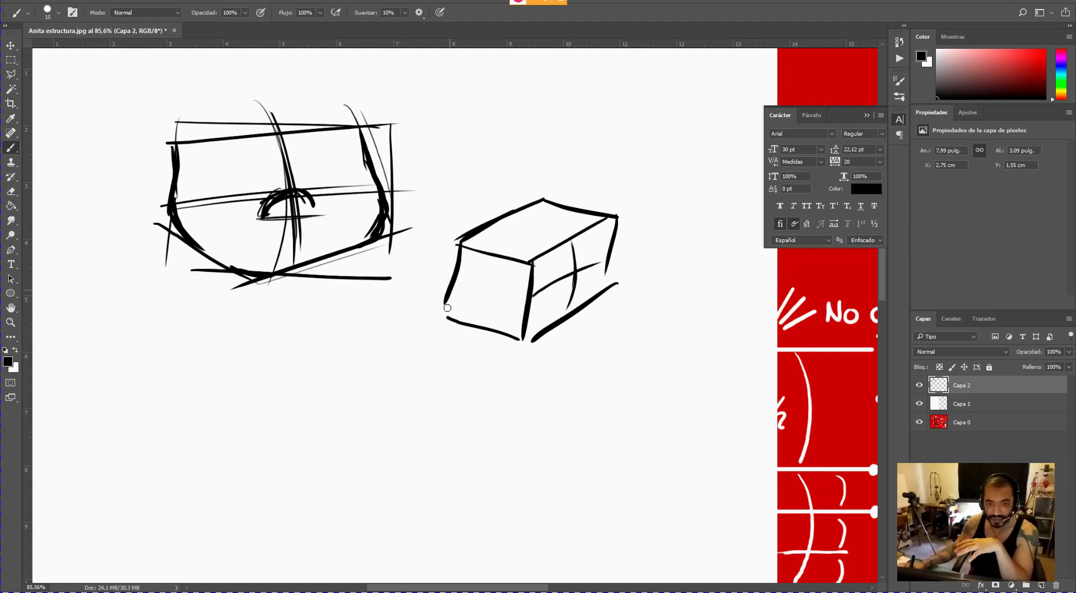
mouse_move(455, 274)
mouse_down()
mouse_move(450, 308)
mouse_move(468, 321)
mouse_up()
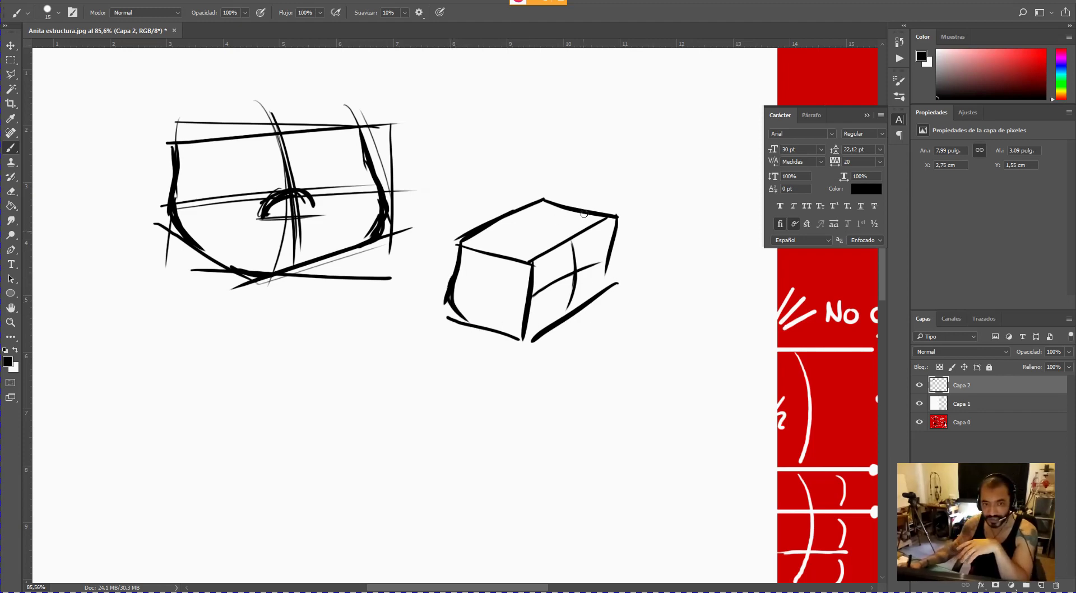
mouse_move(606, 256)
mouse_down()
mouse_move(594, 211)
mouse_move(605, 271)
mouse_up()
mouse_move(616, 219)
mouse_down()
mouse_move(608, 264)
mouse_move(560, 319)
mouse_up()
drag(600, 280, 540, 330)
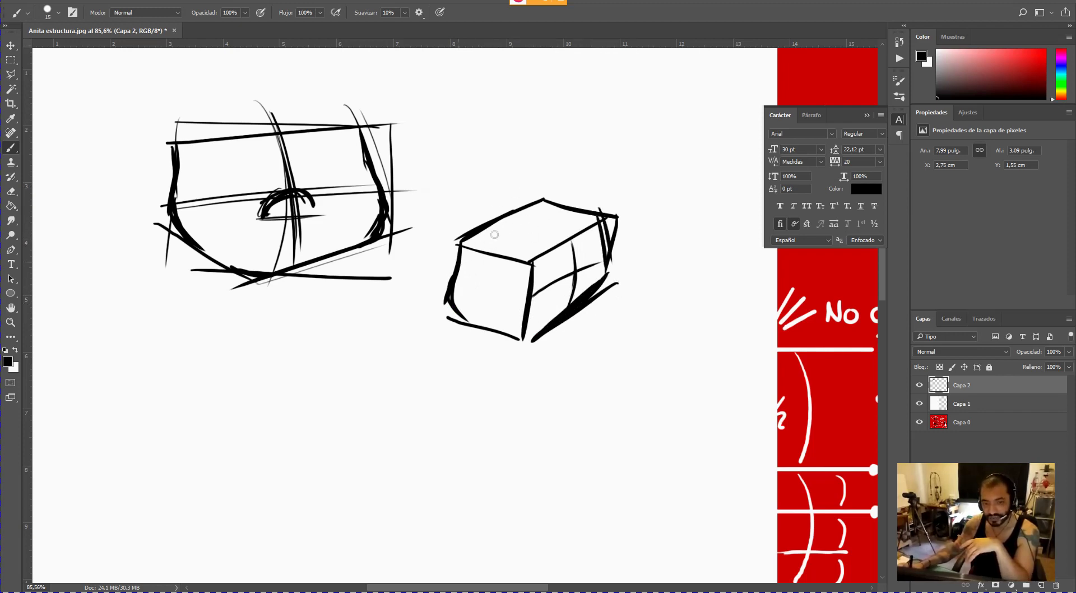
mouse_move(463, 259)
mouse_down()
mouse_move(549, 204)
mouse_move(515, 217)
mouse_move(472, 264)
mouse_up()
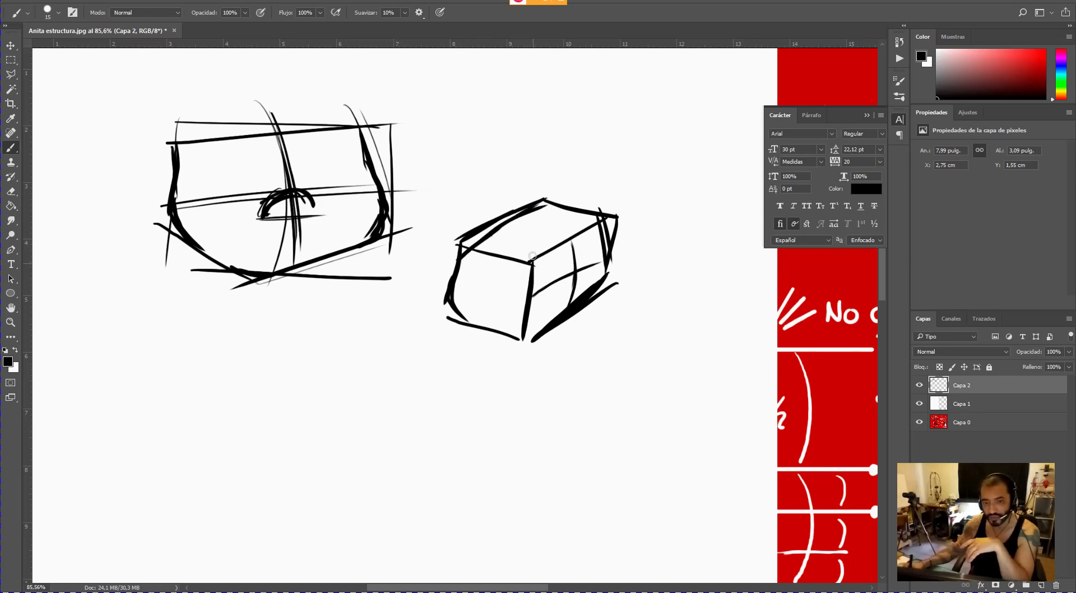
drag(552, 234, 573, 307)
mouse_move(567, 279)
mouse_down()
mouse_move(558, 292)
mouse_move(583, 270)
mouse_up()
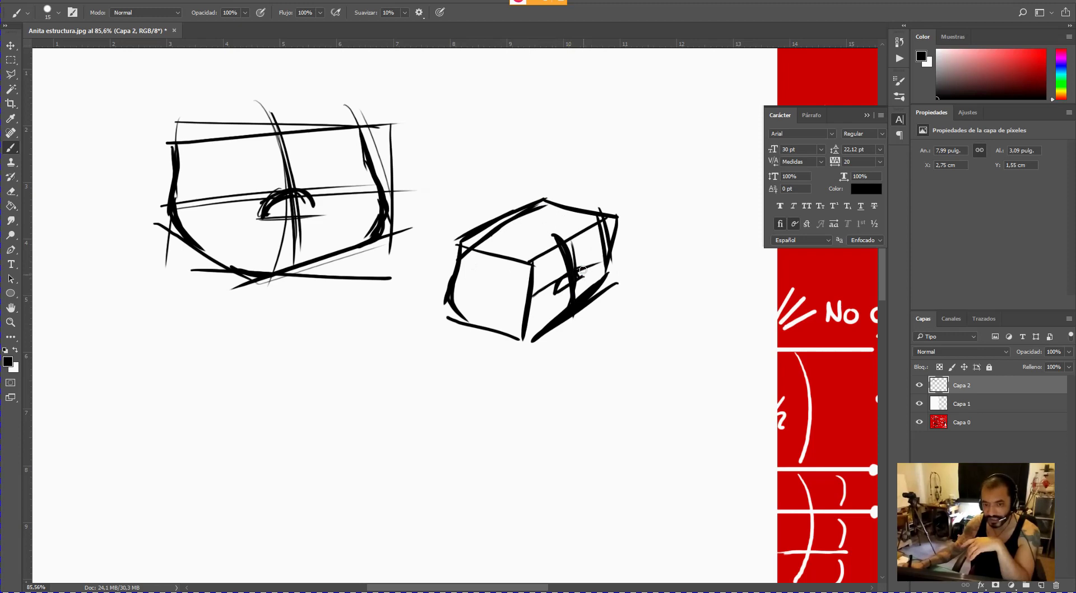
- Set the brush size to 7 px and sketch the outline of a smaller rounded head below the box
right_click(639, 239)
drag(712, 266, 707, 266)
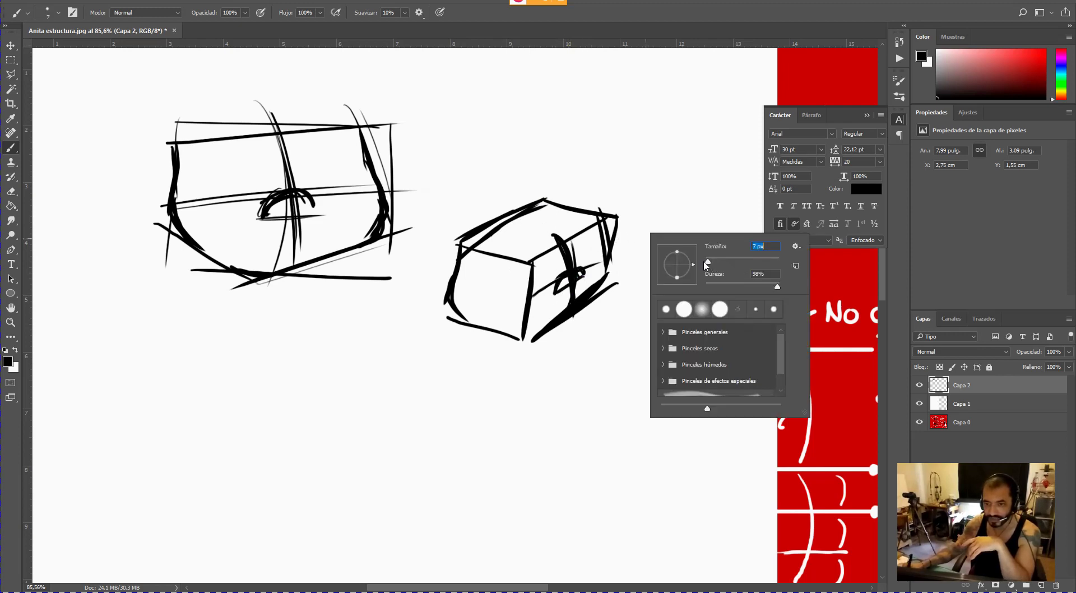
click(610, 176)
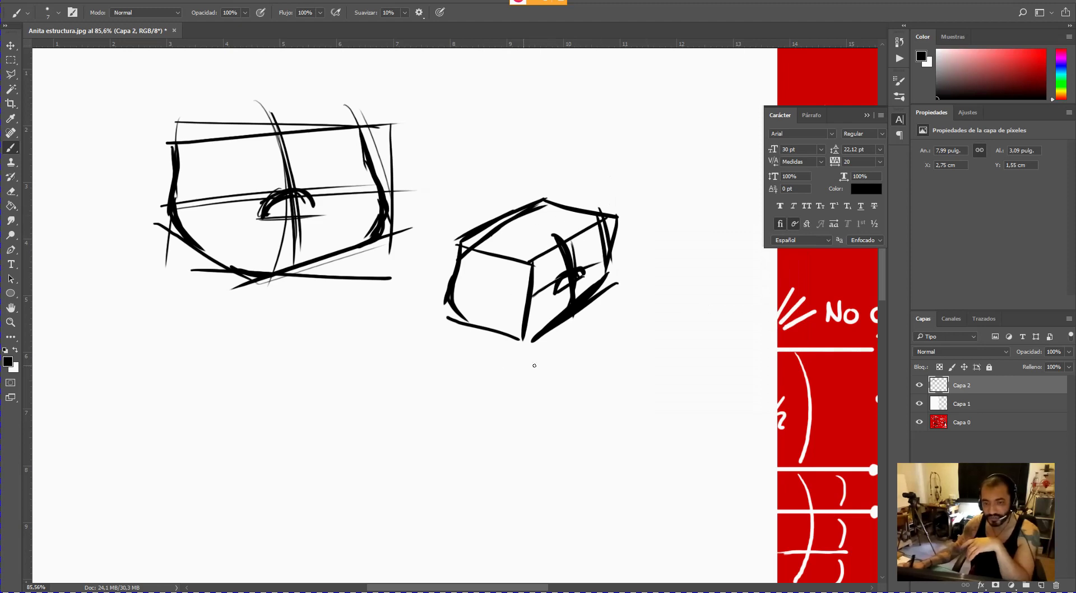
mouse_move(463, 399)
mouse_down()
mouse_move(506, 372)
mouse_move(554, 373)
mouse_move(571, 387)
mouse_move(567, 374)
mouse_move(577, 427)
mouse_move(543, 464)
mouse_up()
drag(567, 434, 540, 465)
mouse_move(463, 401)
mouse_down()
mouse_move(462, 457)
mouse_move(522, 478)
mouse_move(548, 470)
mouse_up()
drag(571, 430, 539, 473)
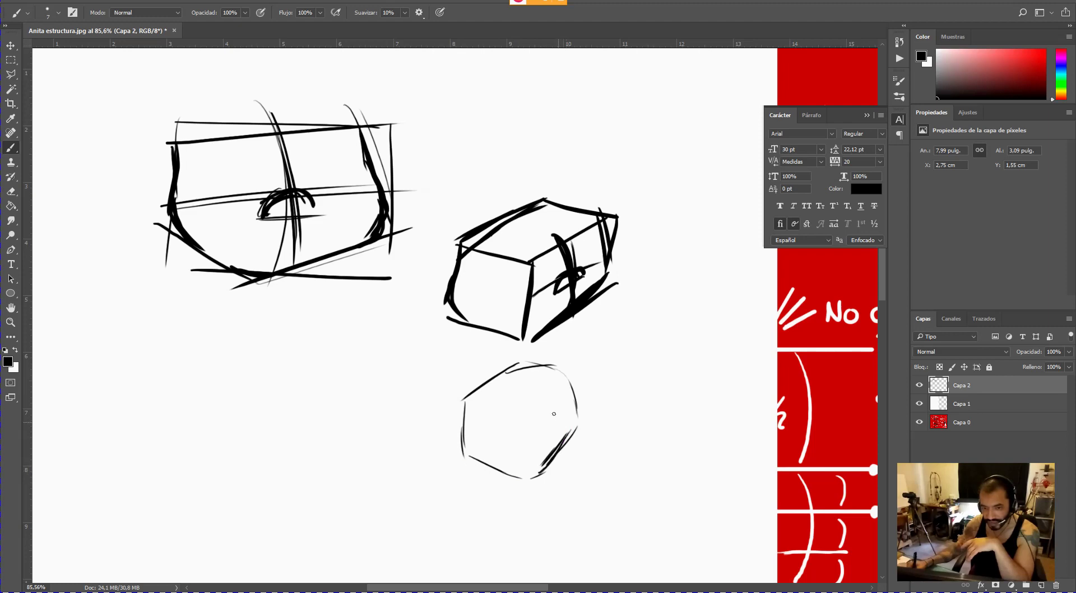
- Add guide lines and facial curves to the small head, reinforce its contour, and draw a curved edge separating face from side
mouse_move(528, 386)
mouse_down()
mouse_move(562, 418)
mouse_move(547, 432)
mouse_move(563, 421)
mouse_move(552, 446)
mouse_move(578, 381)
mouse_move(575, 414)
mouse_move(527, 443)
mouse_move(514, 436)
mouse_move(541, 473)
mouse_up()
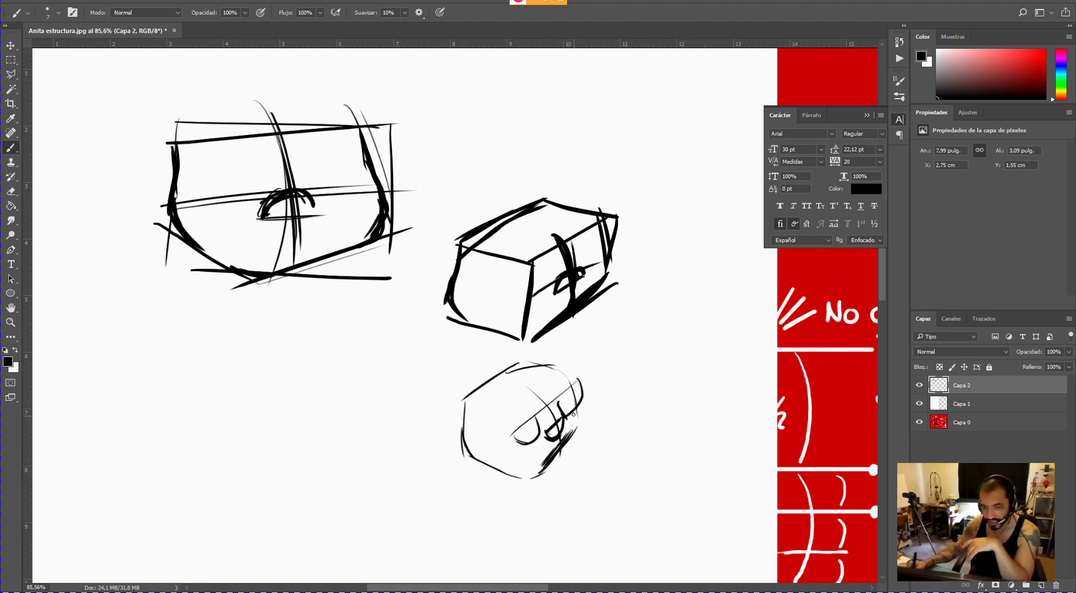
mouse_move(573, 436)
mouse_down()
mouse_move(573, 409)
mouse_move(554, 459)
mouse_move(520, 477)
mouse_up()
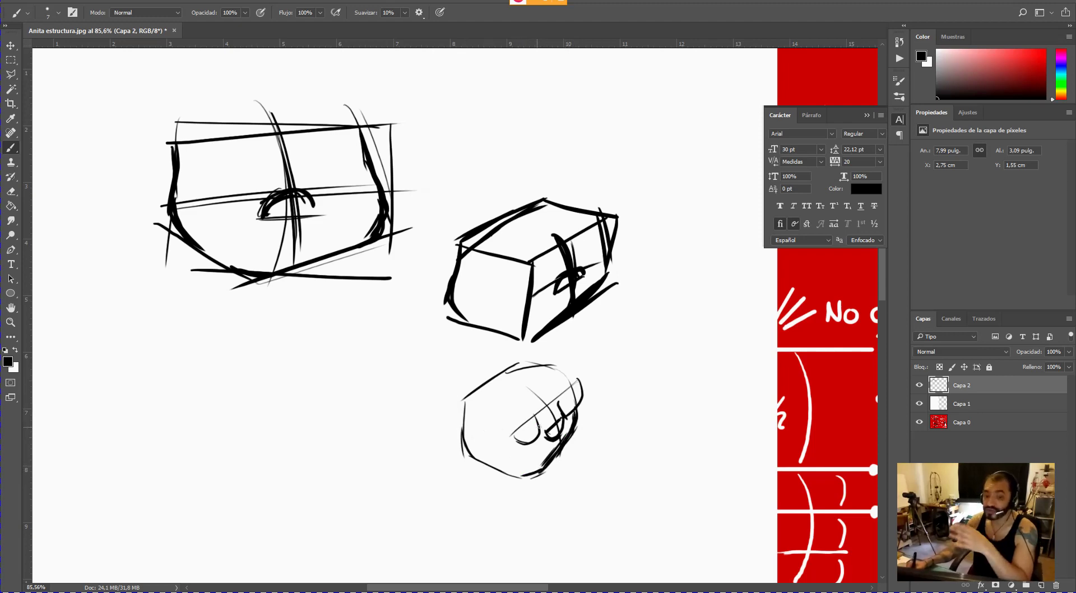
drag(538, 427, 529, 448)
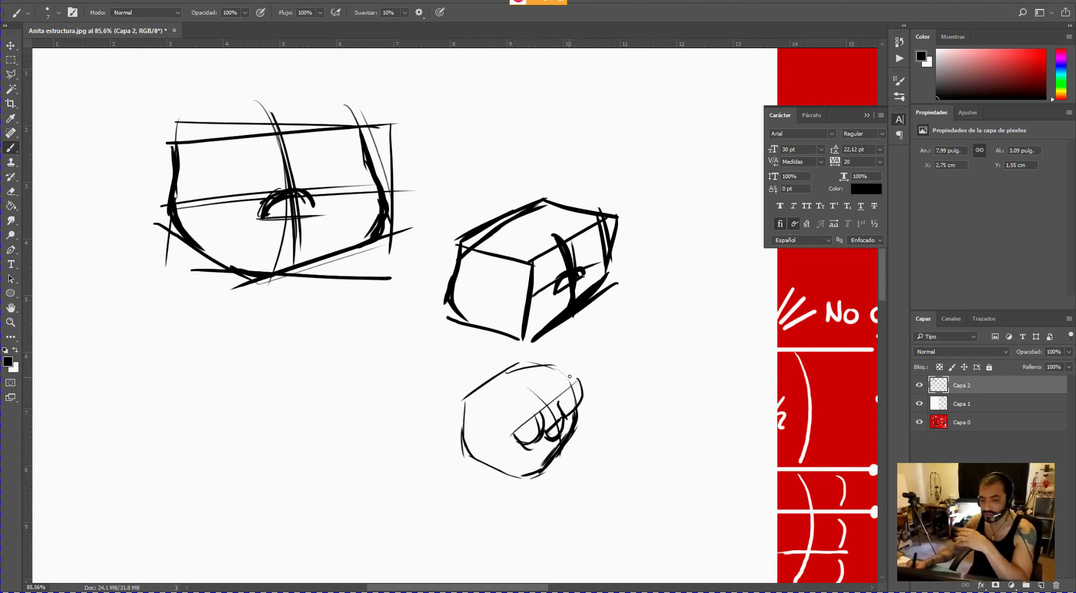
drag(506, 371, 550, 369)
mouse_move(539, 367)
mouse_down()
mouse_move(569, 382)
mouse_move(561, 376)
mouse_move(485, 419)
mouse_move(487, 460)
mouse_up()
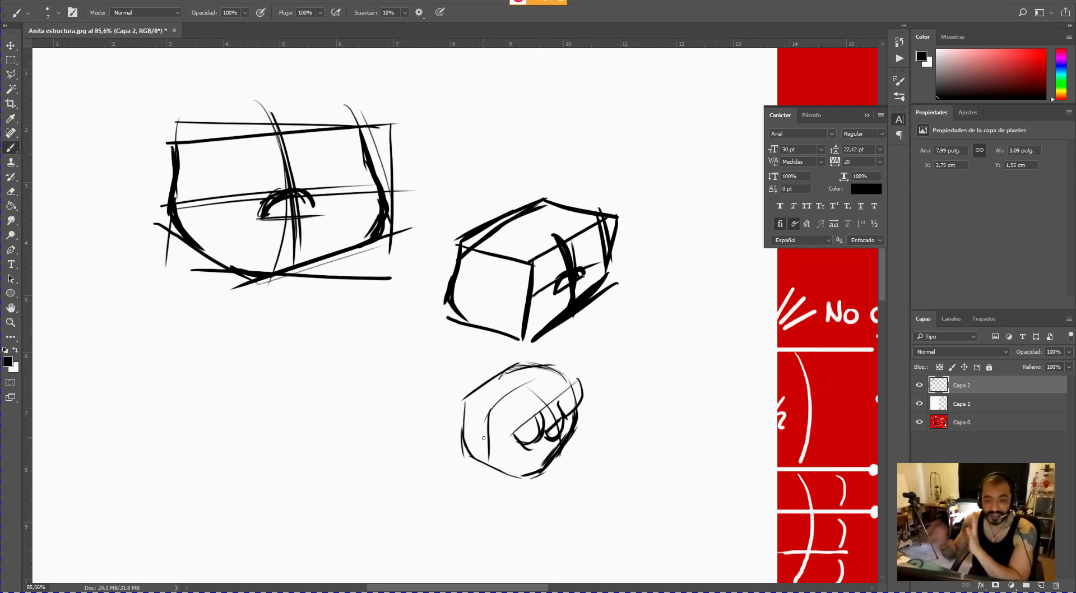
- Sketch a box in perspective beside the small rounded head, with its front, side and underside edges visible
mouse_move(167, 396)
mouse_down()
mouse_move(279, 349)
mouse_move(290, 402)
mouse_up()
mouse_move(168, 397)
mouse_down()
mouse_move(179, 464)
mouse_move(292, 431)
mouse_up()
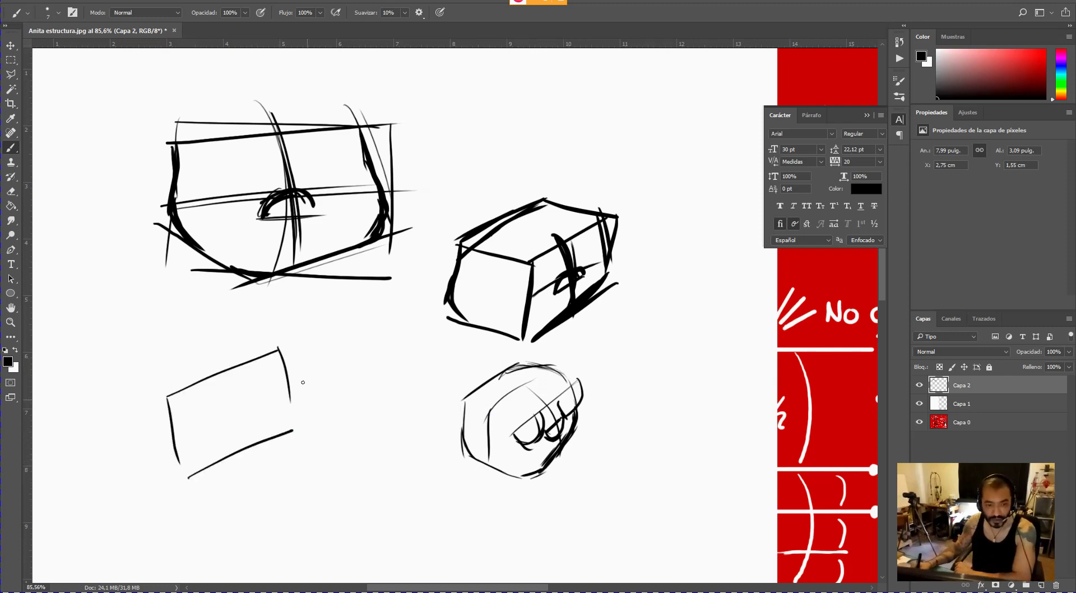
mouse_move(279, 349)
mouse_down()
mouse_move(332, 399)
mouse_move(331, 447)
mouse_up()
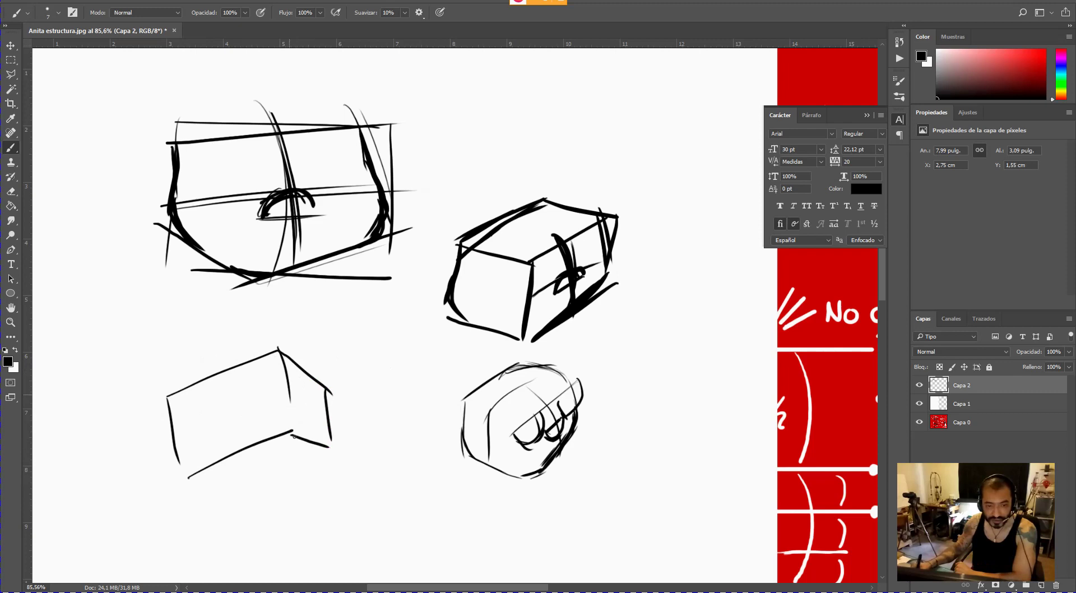
drag(288, 391, 293, 432)
mouse_move(181, 472)
mouse_down()
mouse_move(242, 486)
mouse_move(334, 446)
mouse_up()
- Add crossed face guides, a nose and two half-closed eyes to the front face of the new box
mouse_move(218, 374)
mouse_down()
mouse_move(238, 471)
mouse_move(275, 399)
mouse_up()
mouse_move(210, 421)
mouse_down()
mouse_move(233, 415)
mouse_move(221, 434)
mouse_up()
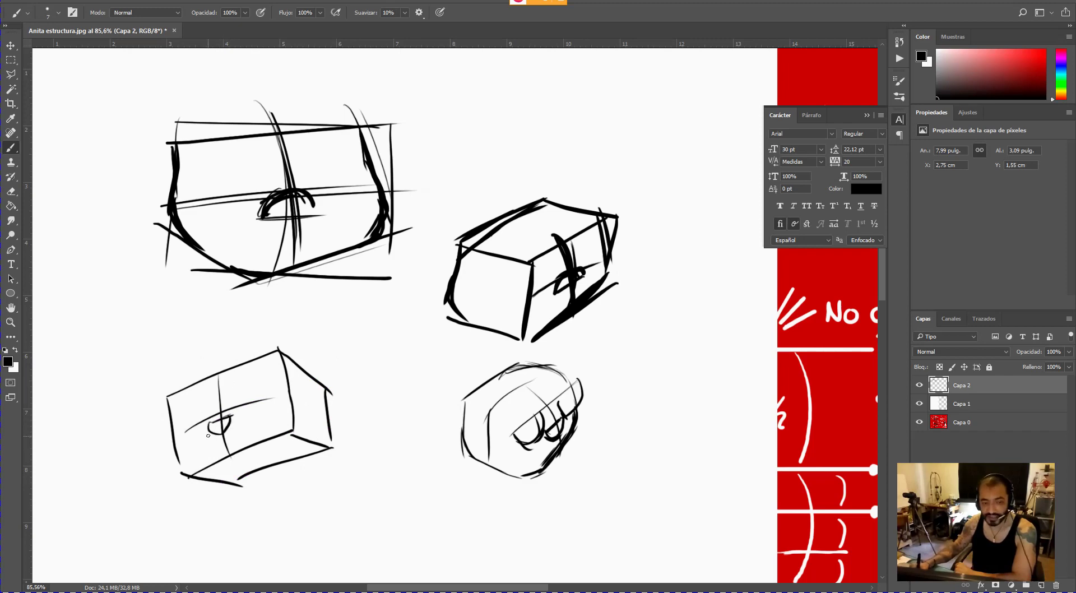
mouse_move(168, 406)
mouse_down()
mouse_move(178, 438)
mouse_move(207, 399)
mouse_up()
mouse_move(206, 402)
mouse_down()
mouse_move(179, 428)
mouse_move(162, 410)
mouse_move(203, 398)
mouse_move(237, 411)
mouse_up()
mouse_move(227, 391)
mouse_down()
mouse_move(278, 380)
mouse_move(259, 410)
mouse_move(279, 380)
mouse_up()
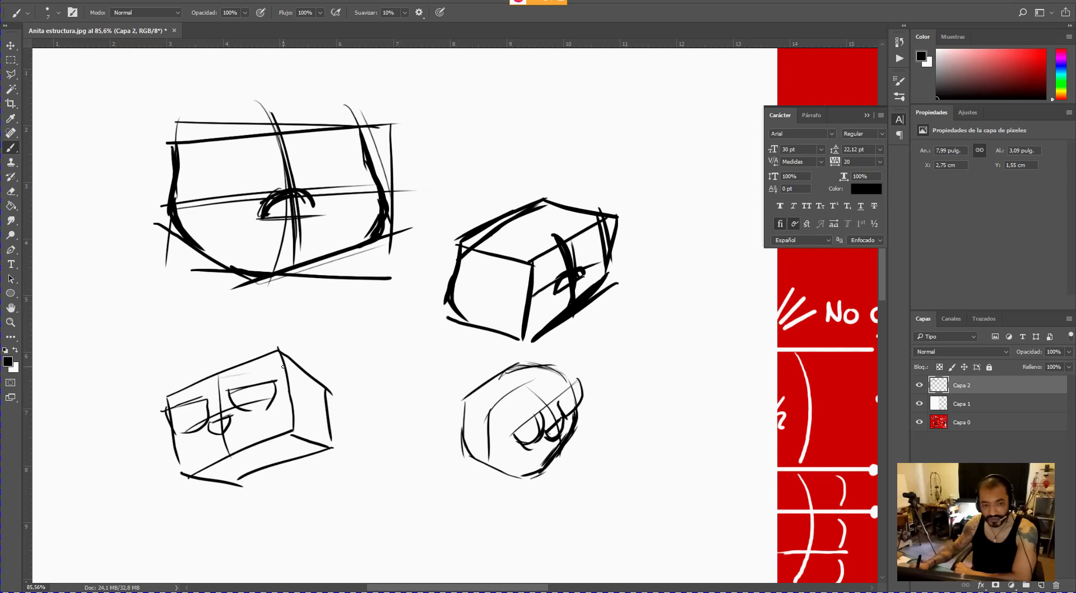
- Round the box into a head with curved top, cheek and jaw contours, and reinforce the slanted line across the eyes
mouse_move(283, 366)
mouse_down()
mouse_move(177, 396)
mouse_move(191, 389)
mouse_move(183, 405)
mouse_move(197, 395)
mouse_move(183, 454)
mouse_up()
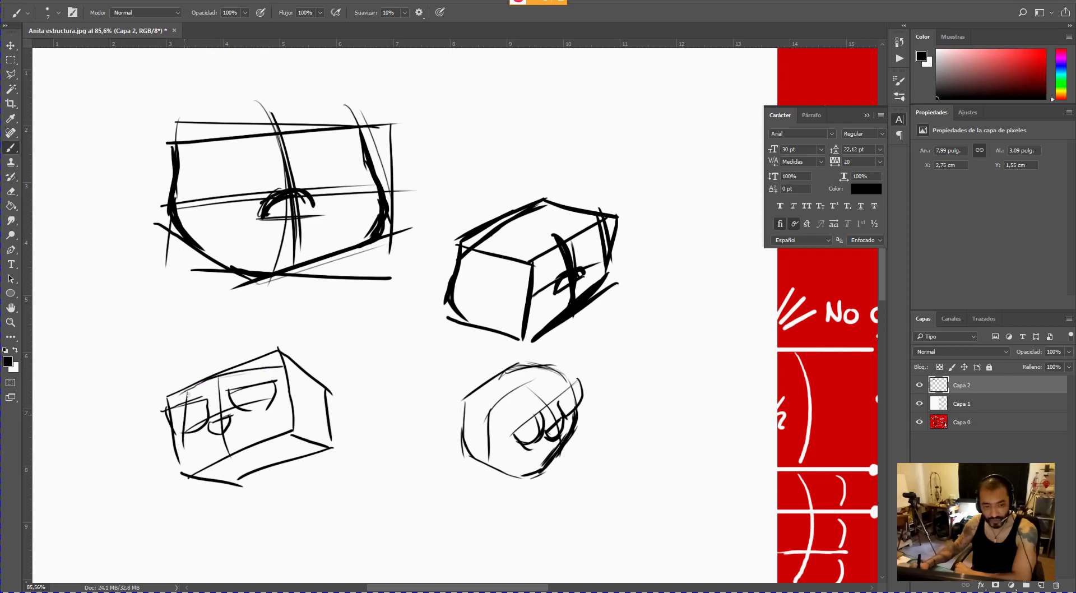
mouse_move(186, 395)
mouse_down()
mouse_move(184, 460)
mouse_move(182, 436)
mouse_move(207, 474)
mouse_move(188, 459)
mouse_move(244, 478)
mouse_move(279, 466)
mouse_up()
mouse_move(287, 365)
mouse_down()
mouse_move(326, 425)
mouse_move(320, 404)
mouse_move(310, 448)
mouse_move(313, 438)
mouse_move(255, 474)
mouse_up()
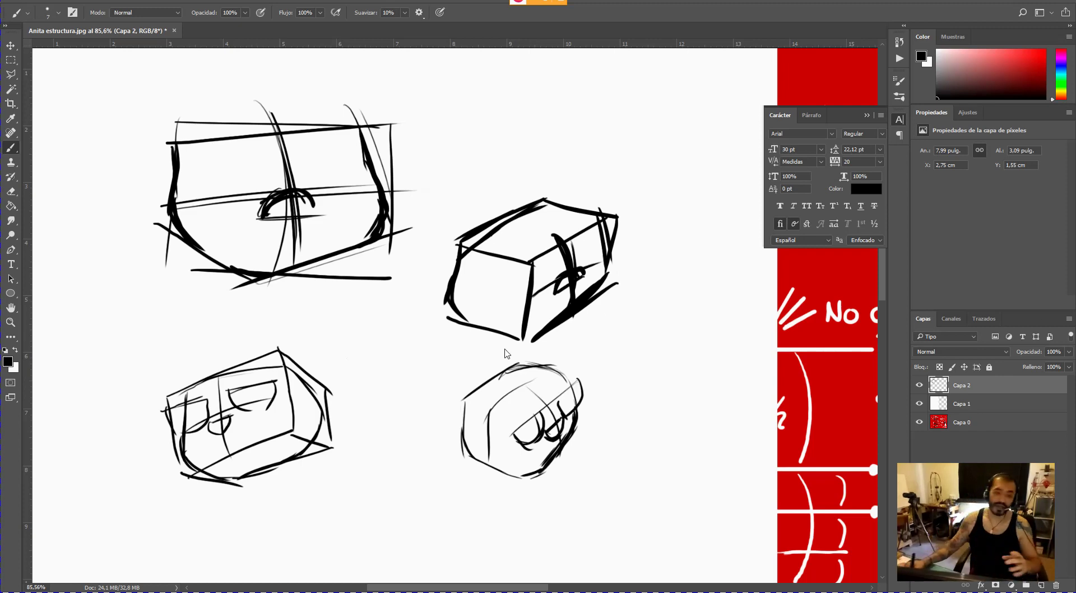
mouse_move(157, 417)
mouse_down()
mouse_move(277, 380)
mouse_move(276, 399)
mouse_move(249, 411)
mouse_up()
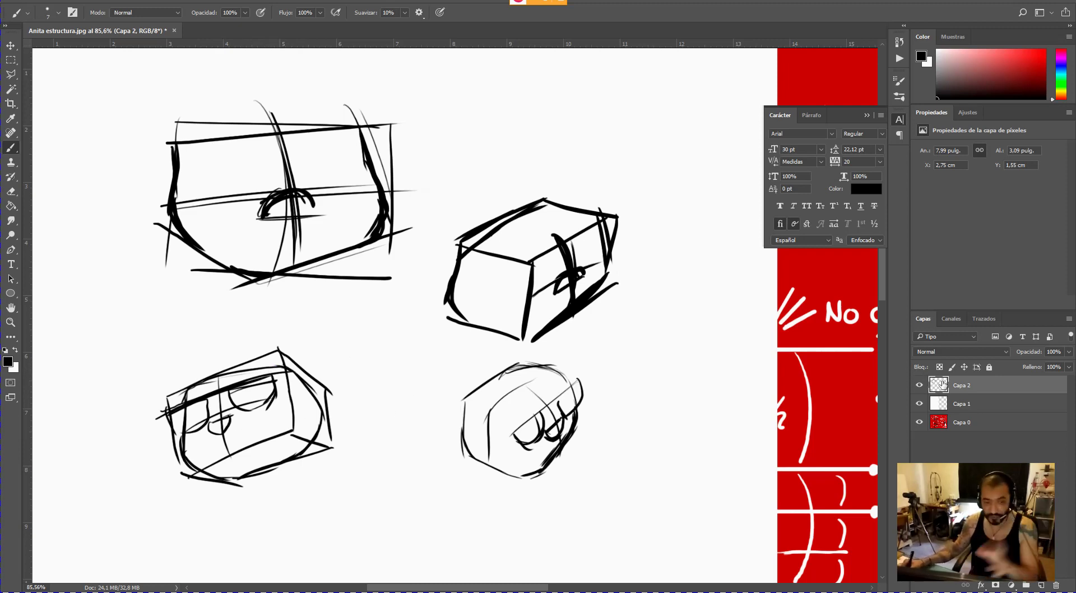
- Lower the opacity of Capa 2 to 23% and create a new layer above it
click(1068, 352)
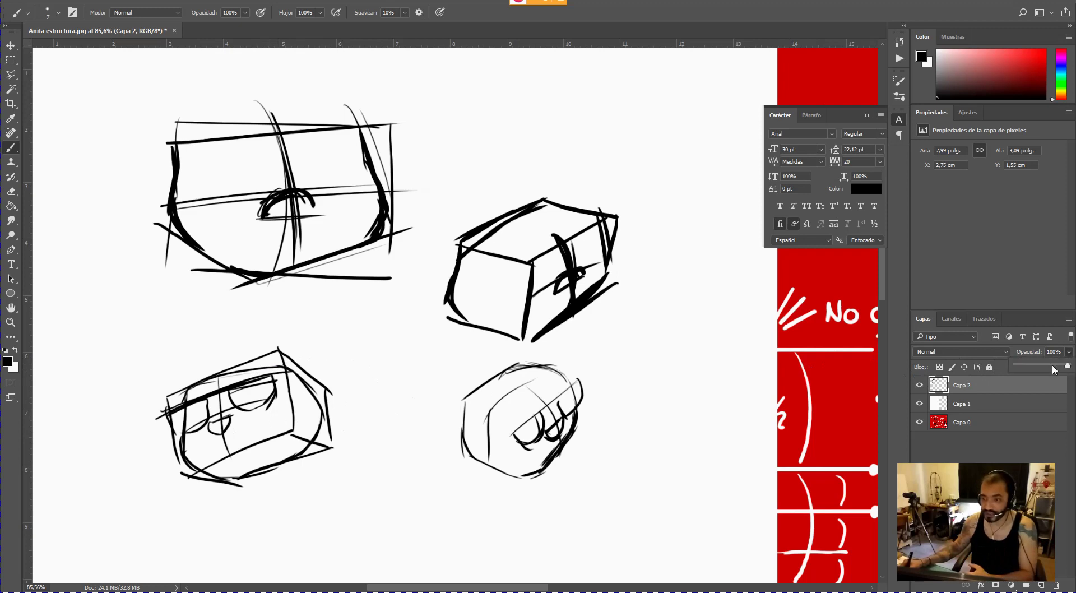
drag(1028, 370, 1028, 369)
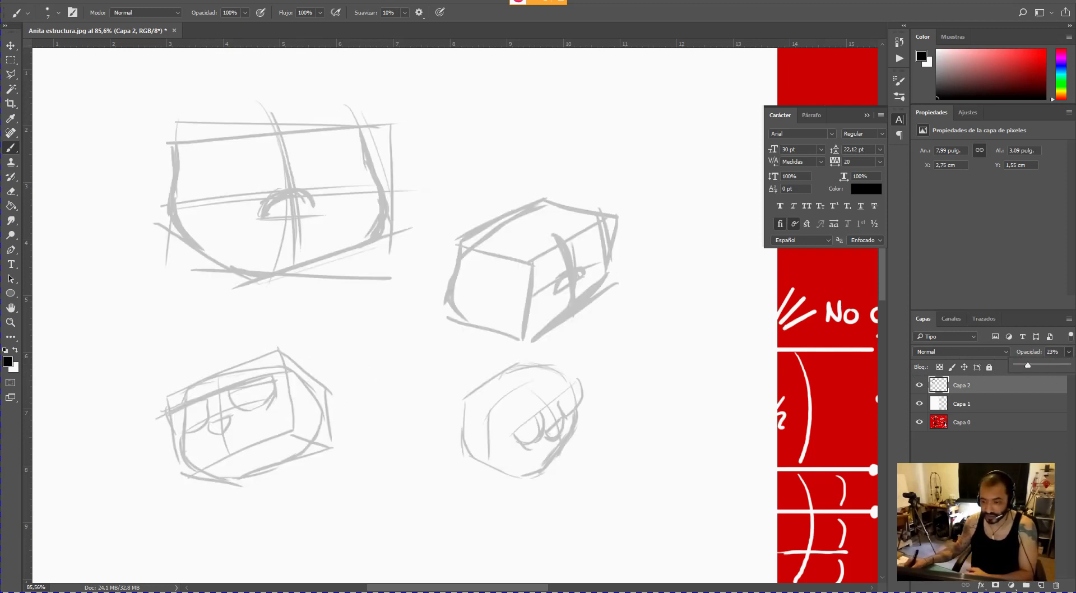
click(1040, 586)
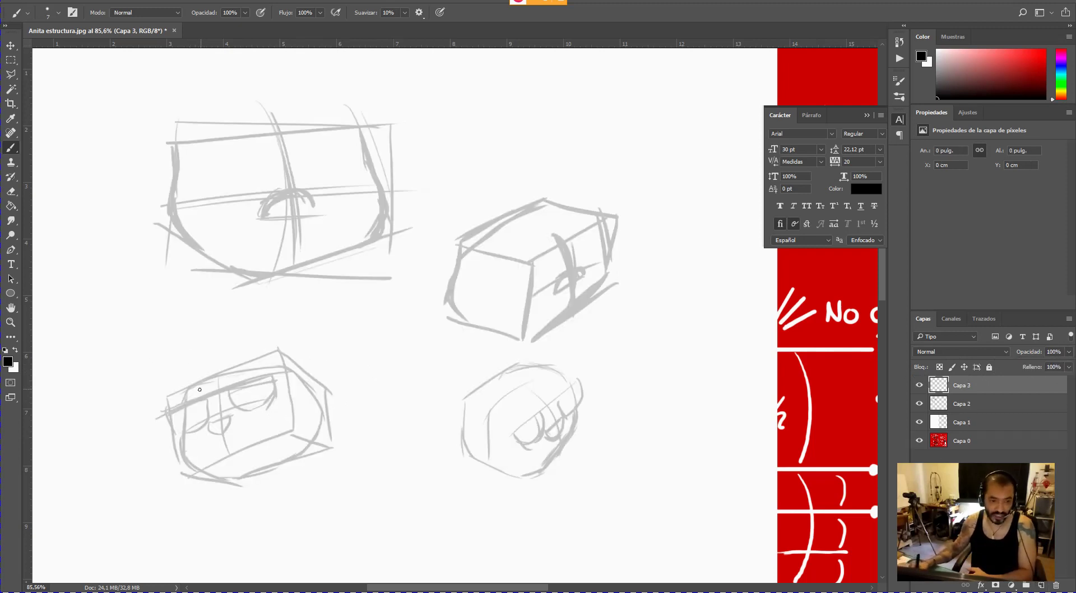
- Redraw the lower-left head in black over its faded guides, with a rounded outline, eyes, nose and side piece, about 1.18 by 0.79 in
mouse_move(198, 388)
mouse_down()
mouse_move(189, 396)
mouse_move(253, 372)
mouse_move(206, 381)
mouse_move(297, 375)
mouse_move(322, 423)
mouse_move(310, 441)
mouse_up()
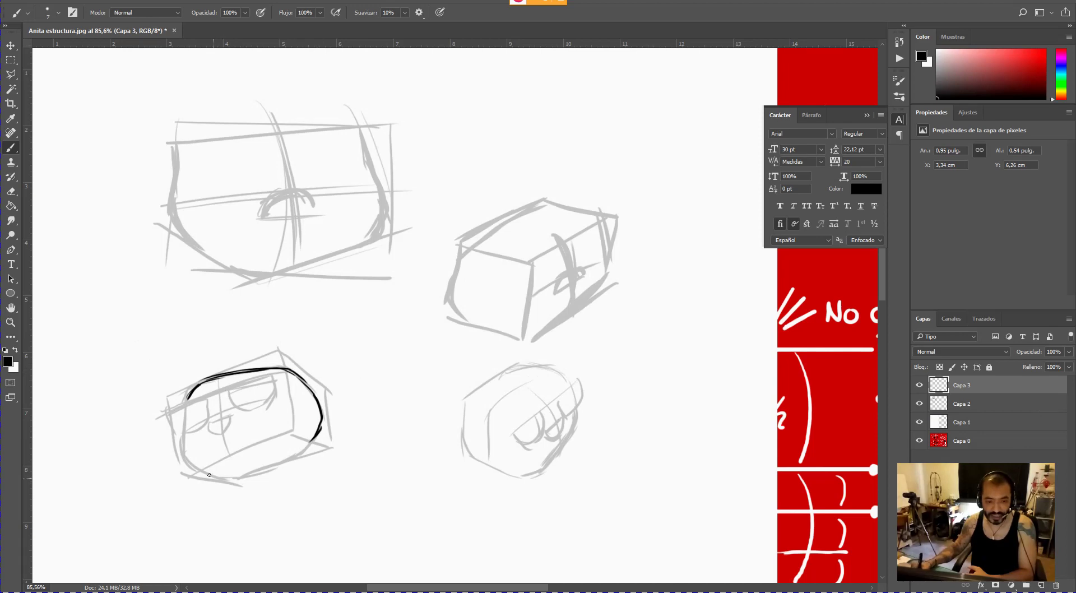
mouse_move(204, 472)
mouse_down()
mouse_move(247, 477)
mouse_move(314, 438)
mouse_up()
mouse_move(185, 429)
mouse_down()
mouse_move(182, 433)
mouse_move(182, 456)
mouse_move(200, 474)
mouse_move(235, 478)
mouse_up()
mouse_move(227, 417)
mouse_down()
mouse_move(207, 426)
mouse_move(218, 435)
mouse_move(232, 418)
mouse_move(222, 396)
mouse_move(242, 410)
mouse_move(273, 403)
mouse_move(277, 373)
mouse_move(335, 400)
mouse_move(312, 424)
mouse_move(331, 429)
mouse_up()
mouse_move(202, 399)
mouse_down()
mouse_move(176, 404)
mouse_move(181, 426)
mouse_move(166, 411)
mouse_move(182, 433)
mouse_up()
mouse_move(178, 431)
mouse_down()
mouse_move(194, 431)
mouse_move(184, 418)
mouse_up()
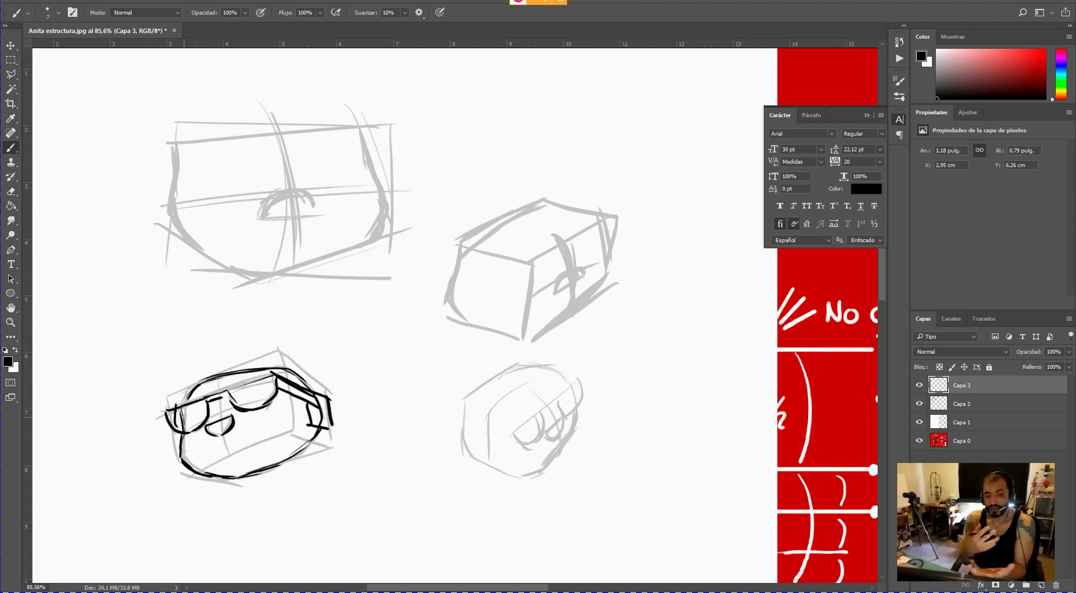
- Mark the reference head shape with a vertical center line, a height bar beside it and a width bar above it
key(ctrl+minus)
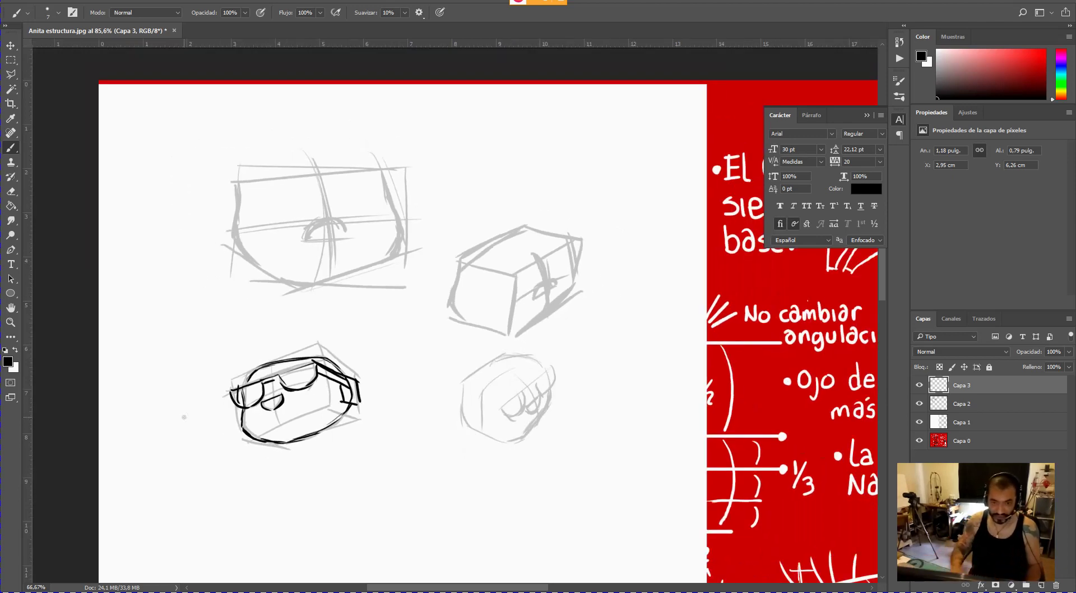
mouse_move(659, 392)
mouse_down()
mouse_move(557, 324)
mouse_move(528, 255)
mouse_up()
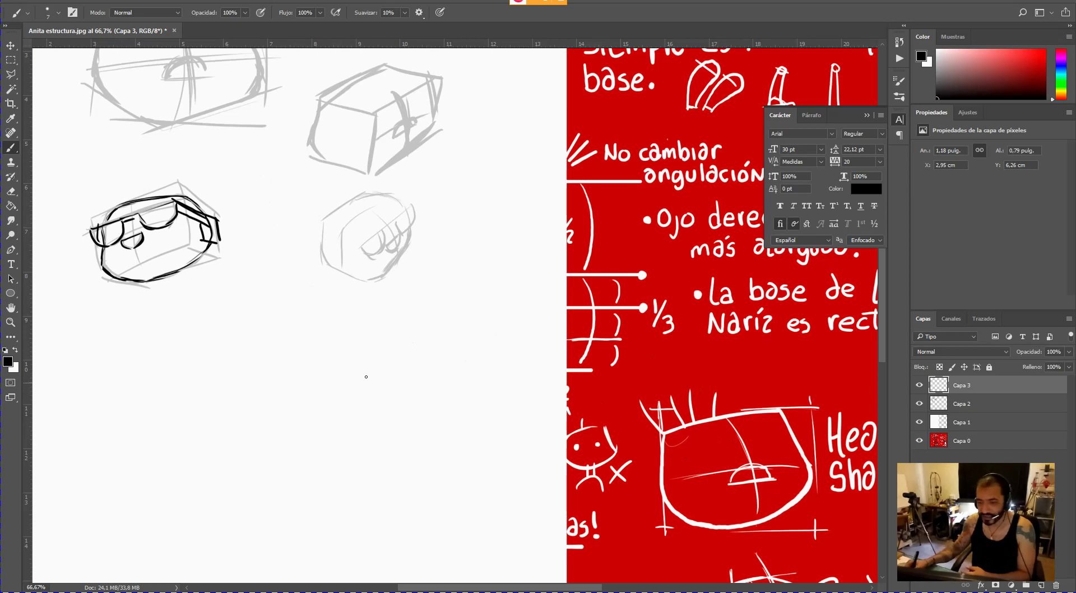
drag(111, 247, 133, 239)
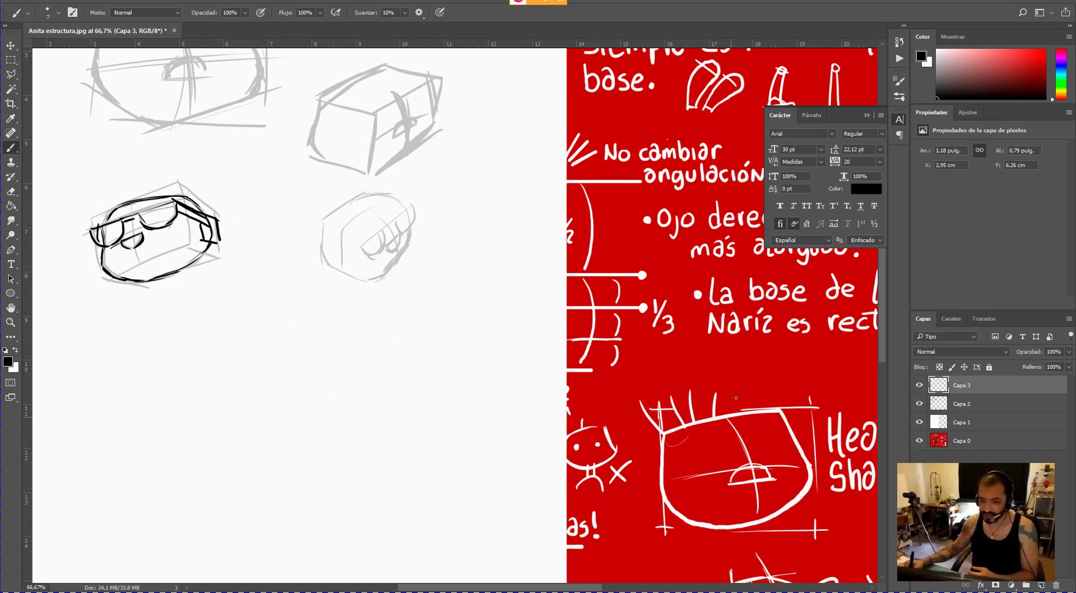
drag(732, 409, 738, 529)
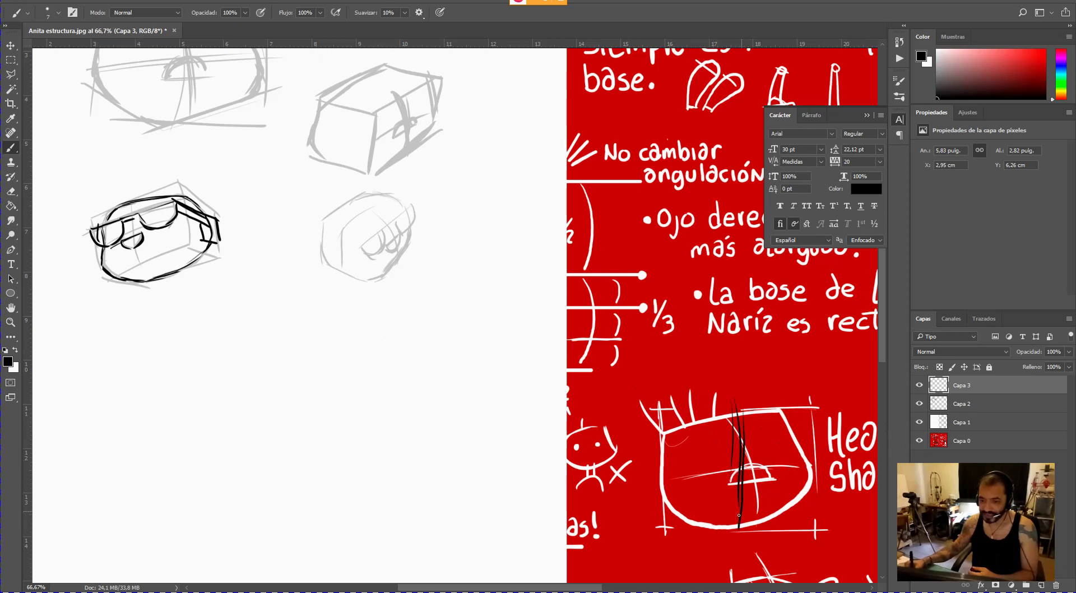
mouse_move(639, 415)
mouse_down()
mouse_move(635, 511)
mouse_move(648, 522)
mouse_move(646, 418)
mouse_up()
mouse_move(659, 382)
mouse_down()
mouse_move(662, 401)
mouse_move(809, 386)
mouse_move(807, 400)
mouse_up()
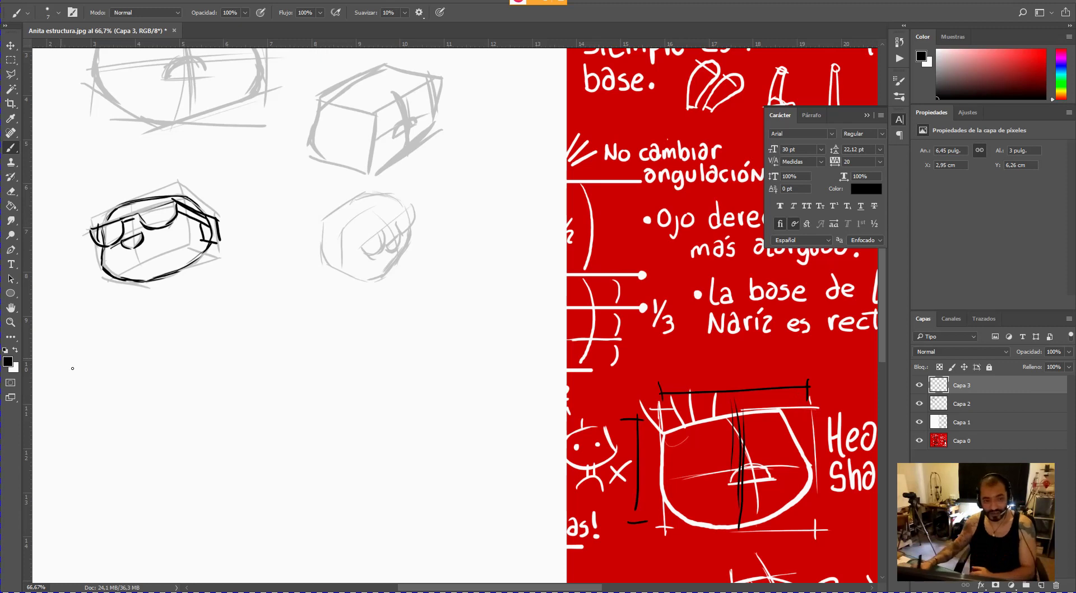
- Sketch a tilted rectangular face below the heads and add measuring bars along its side and top edges
mouse_move(214, 356)
mouse_down()
mouse_move(214, 393)
mouse_move(279, 323)
mouse_move(301, 375)
mouse_up()
drag(223, 400, 300, 380)
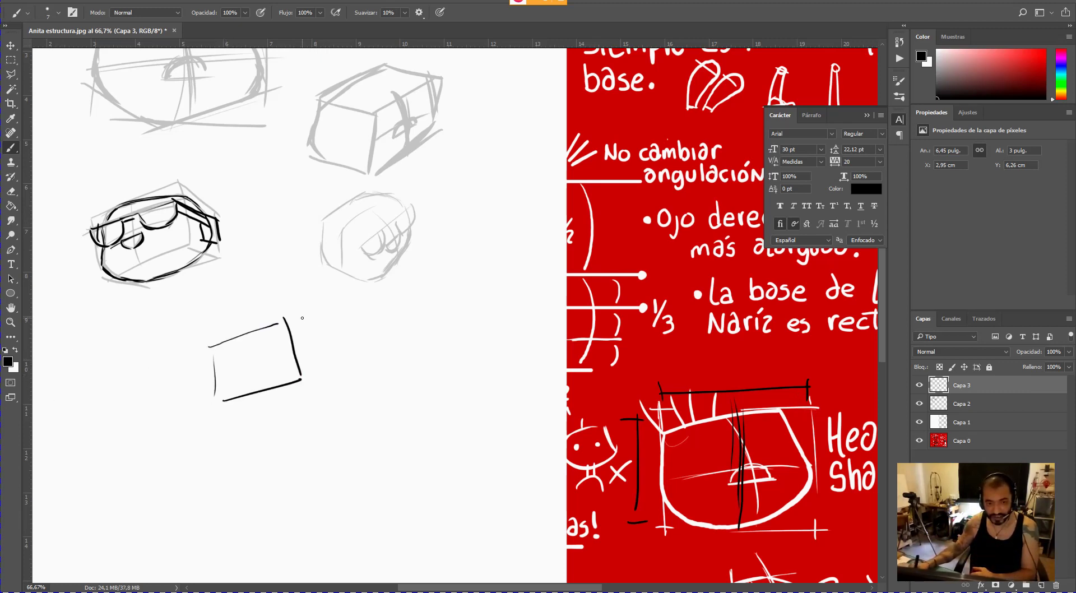
mouse_move(304, 319)
mouse_down()
mouse_move(326, 373)
mouse_move(313, 315)
mouse_up()
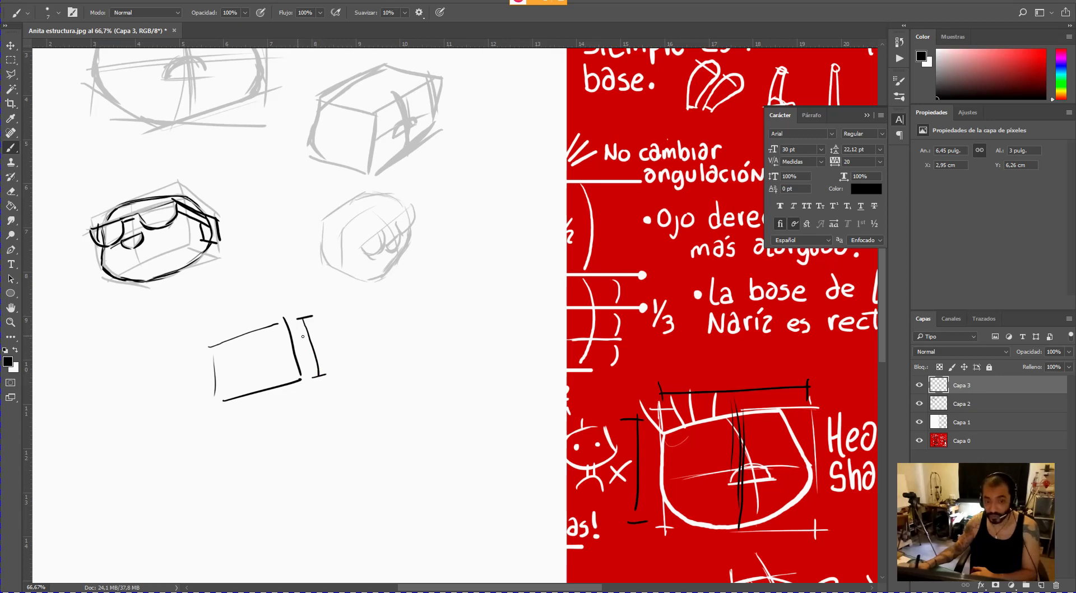
drag(201, 322, 202, 338)
drag(202, 335, 277, 314)
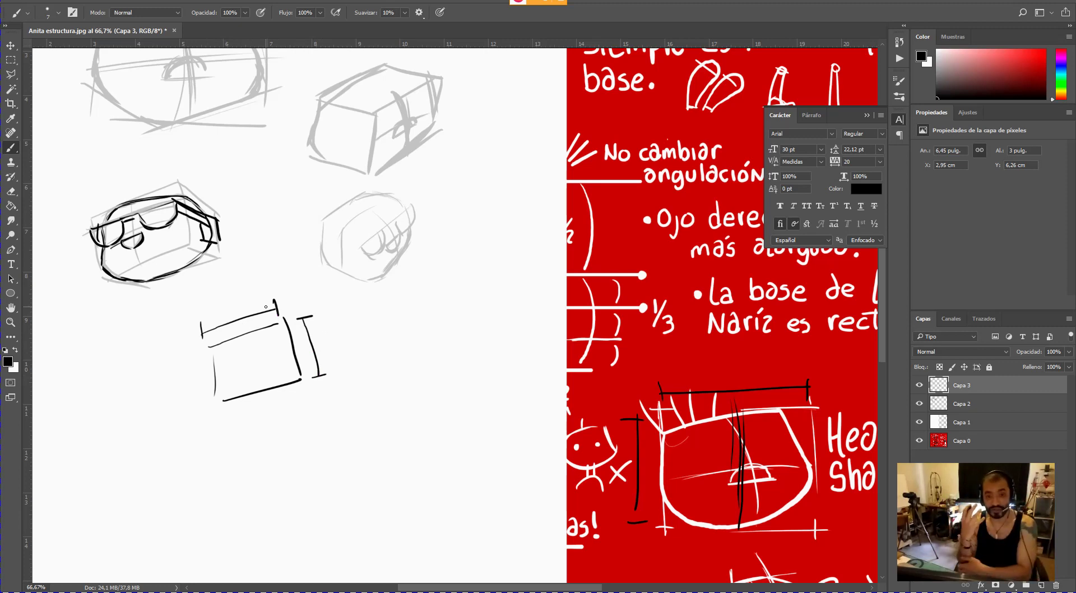
drag(718, 434, 727, 244)
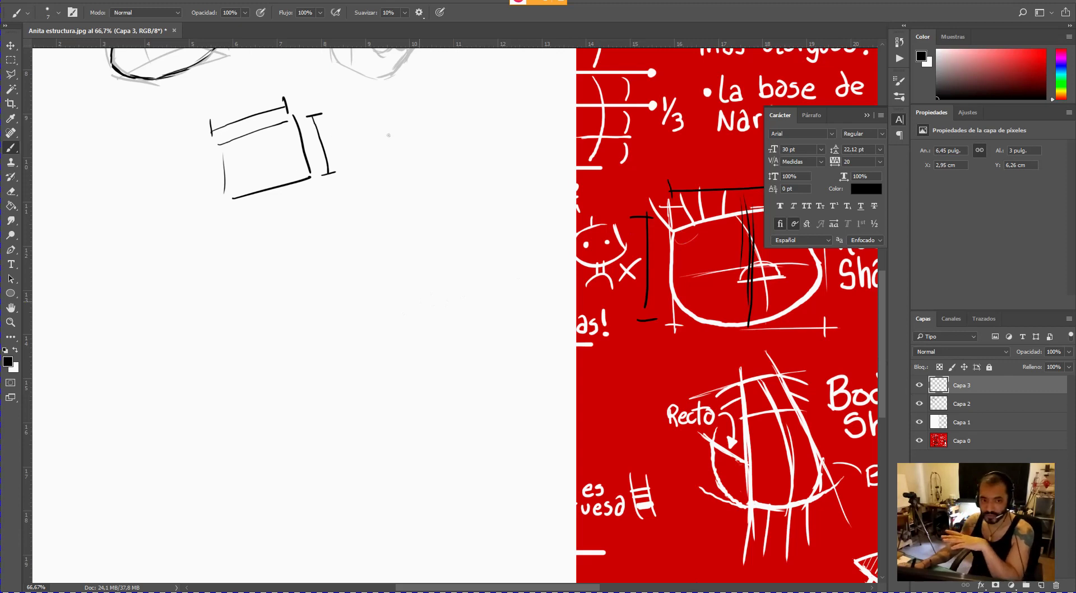
key(alt+Tab)
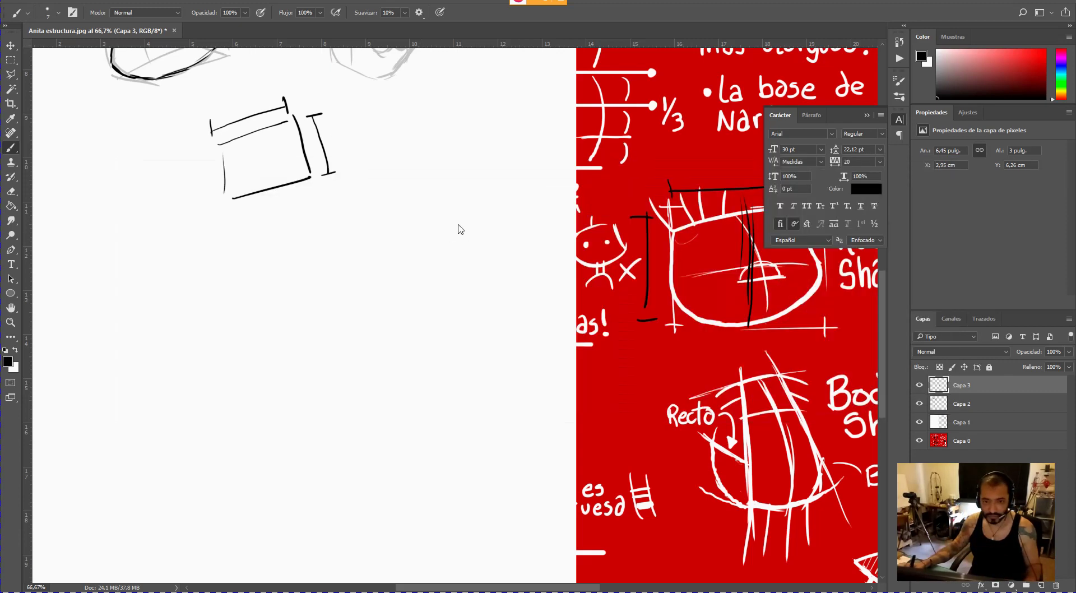
key(alt+Tab)
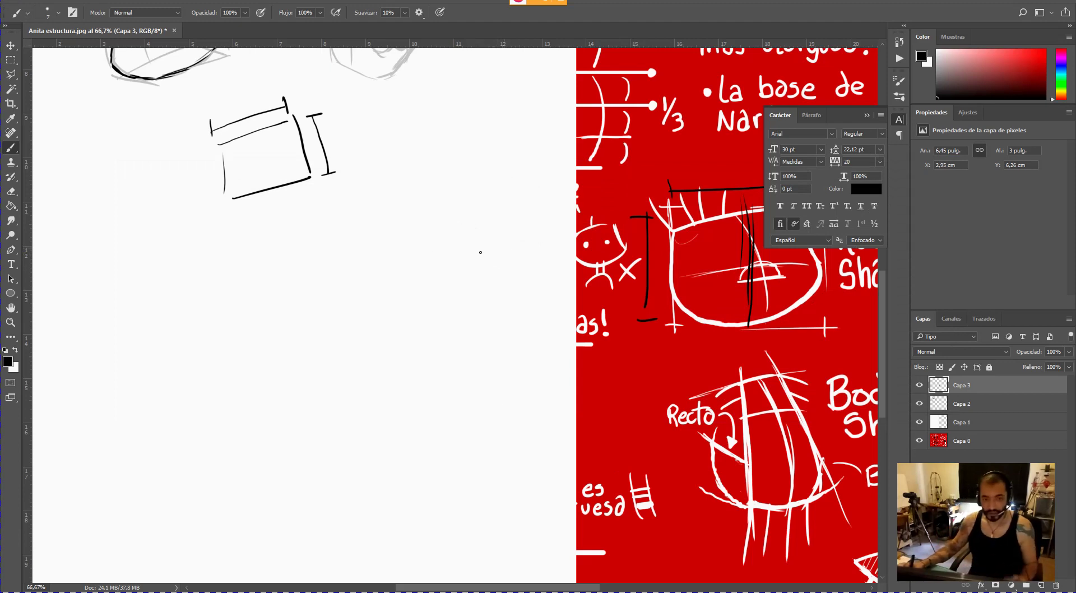
scroll(475, 240, up, 5)
scroll(492, 264, left, 2)
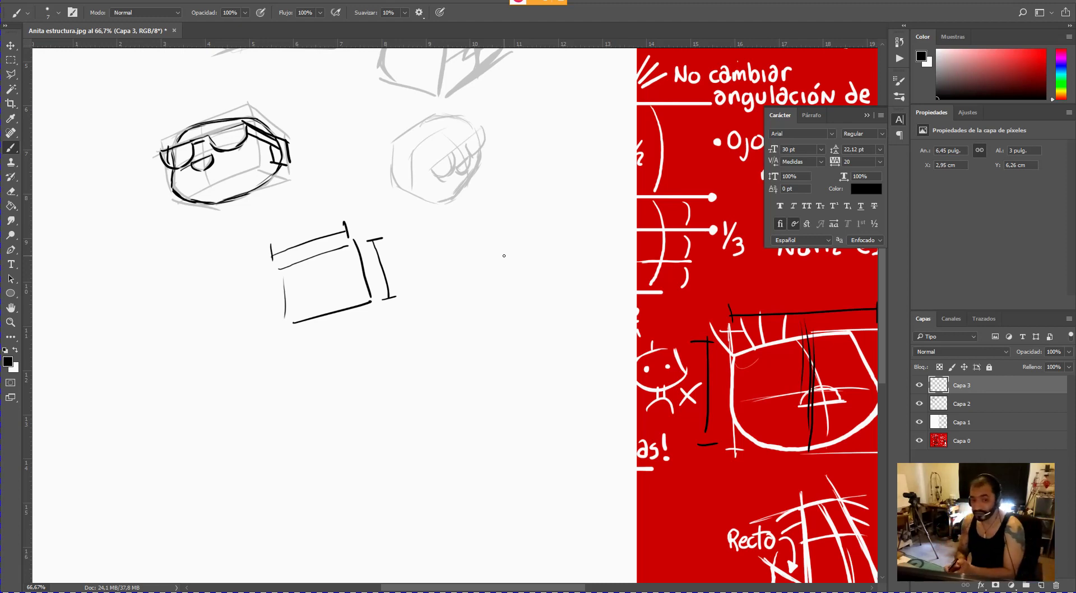
- Erase the tilted rectangle and its measuring bars, and return to the Brush tool
key(e)
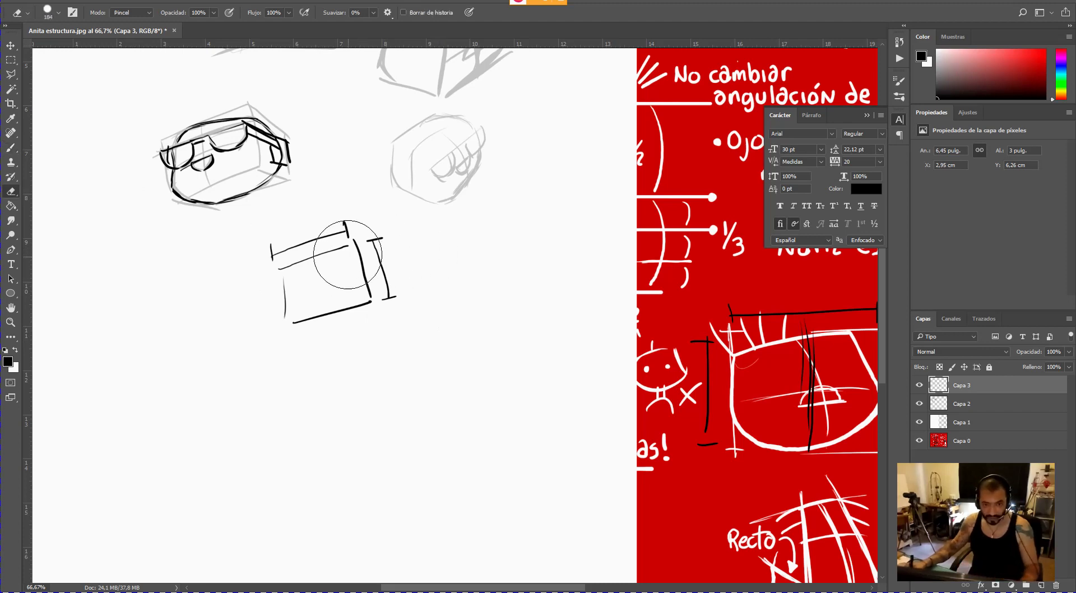
mouse_move(348, 256)
mouse_down()
mouse_move(272, 266)
mouse_move(369, 249)
mouse_move(371, 290)
mouse_move(280, 331)
mouse_up()
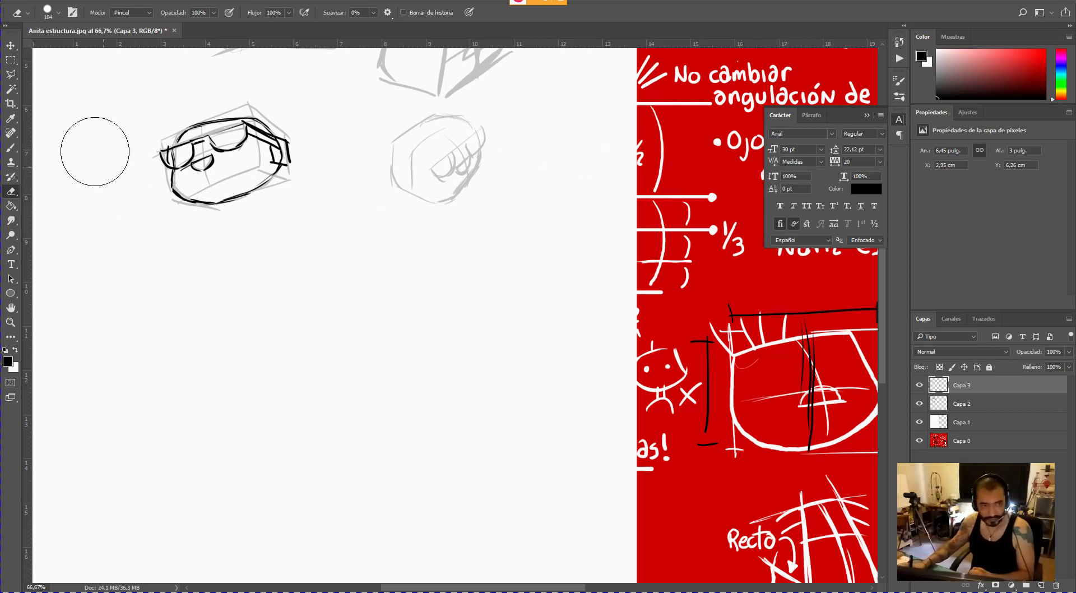
key(b)
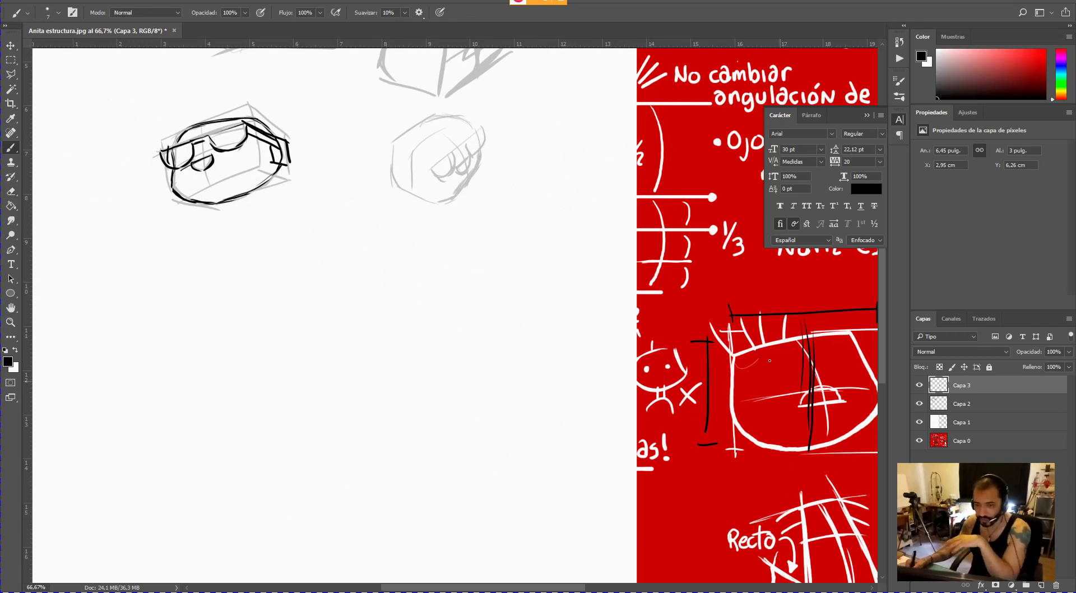
- Hide Capa 1 briefly to view the character reference beneath it, and show the layer again
click(919, 422)
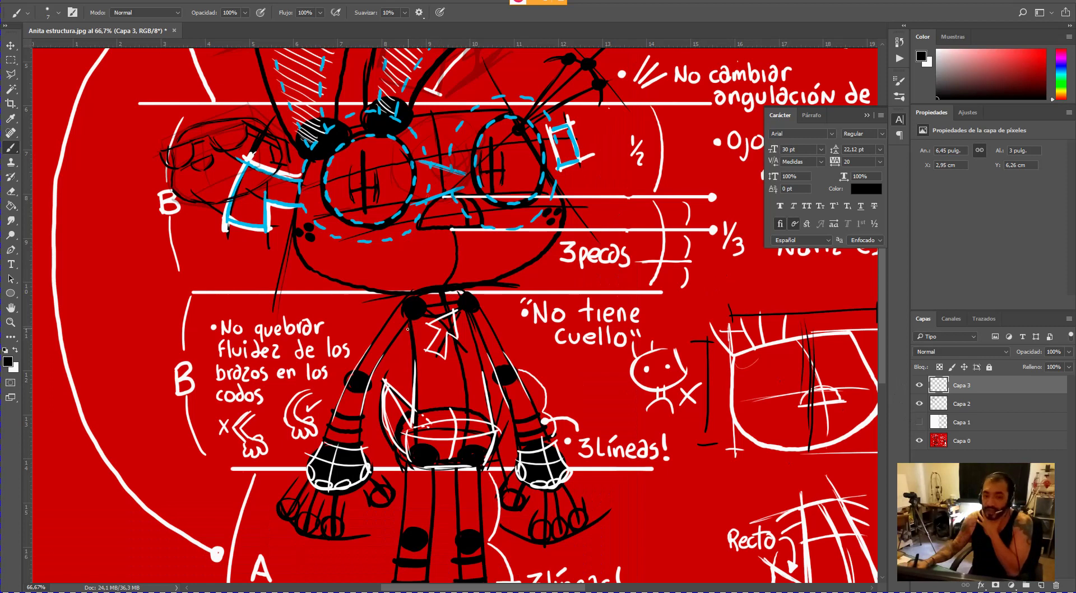
click(919, 422)
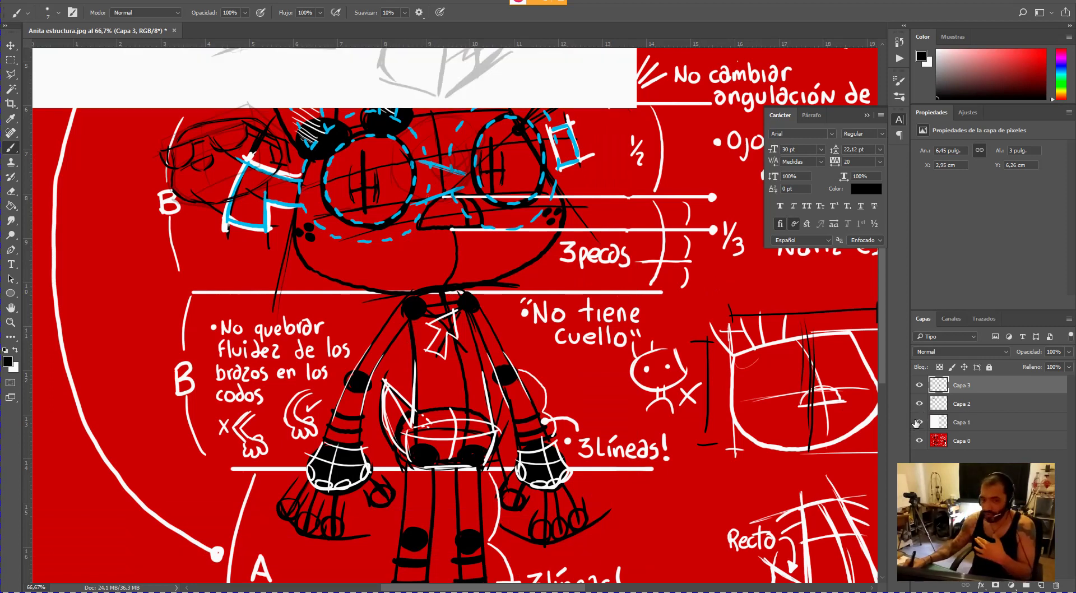
- On a new layer, sketch a trapezoid narrowing upward below the heads, about 0.81 in wide and 1.02 in tall
click(1041, 585)
mouse_move(728, 434)
mouse_down()
mouse_move(711, 332)
mouse_move(686, 284)
mouse_move(693, 388)
mouse_up()
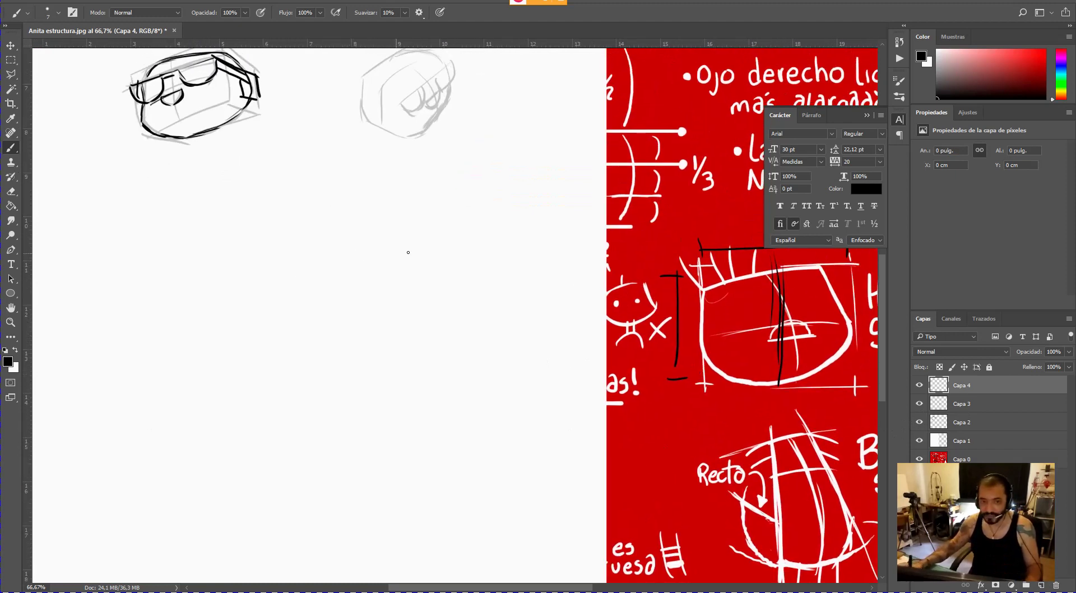
mouse_move(403, 296)
mouse_down()
mouse_move(414, 187)
mouse_move(470, 307)
mouse_up()
shift+click(456, 186)
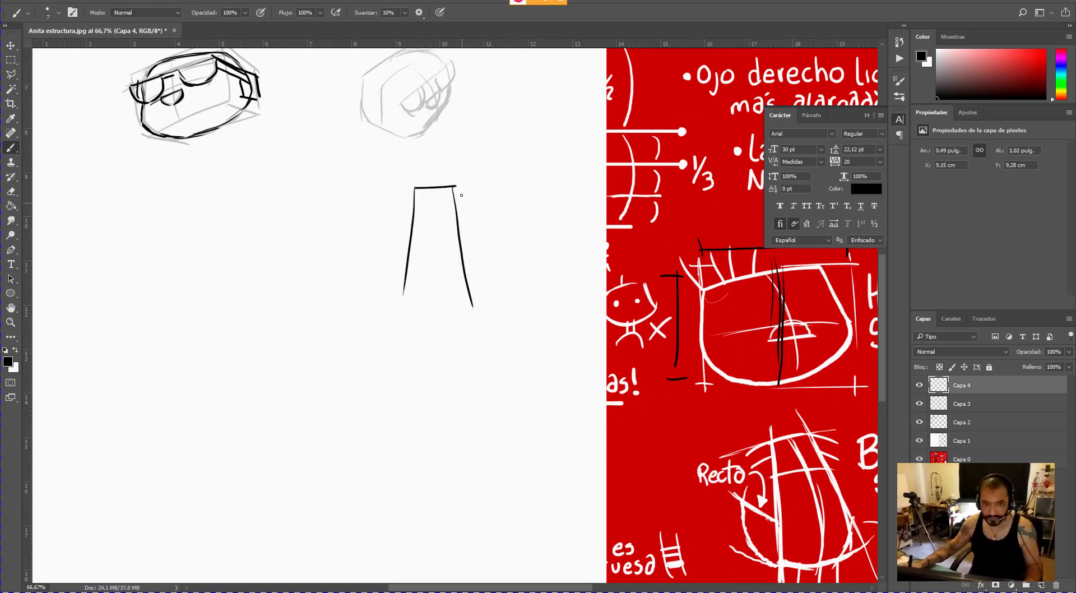
key(ctrl+z)
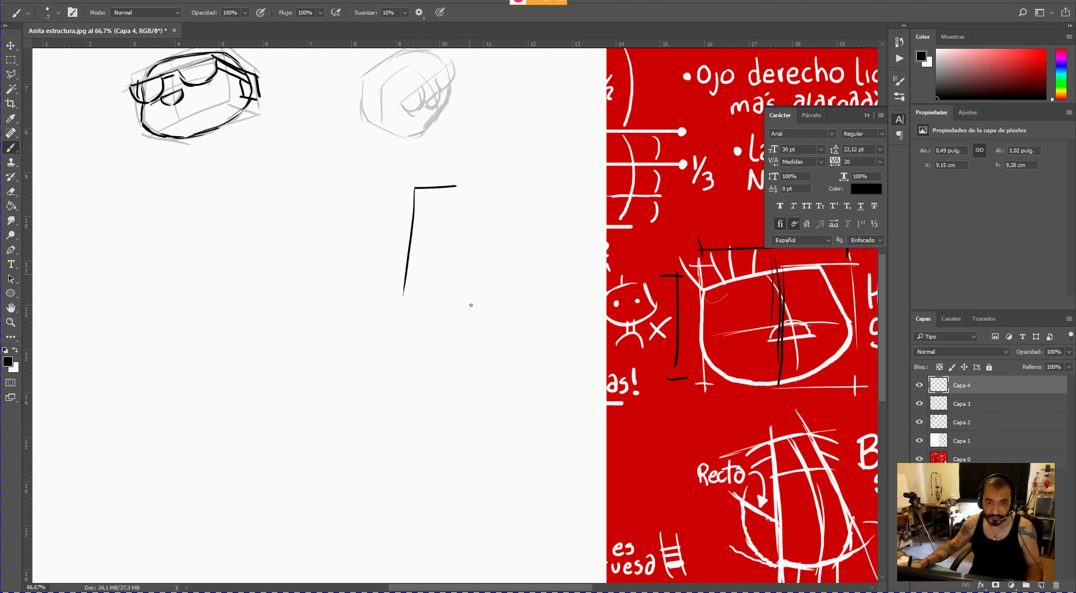
drag(455, 187, 472, 294)
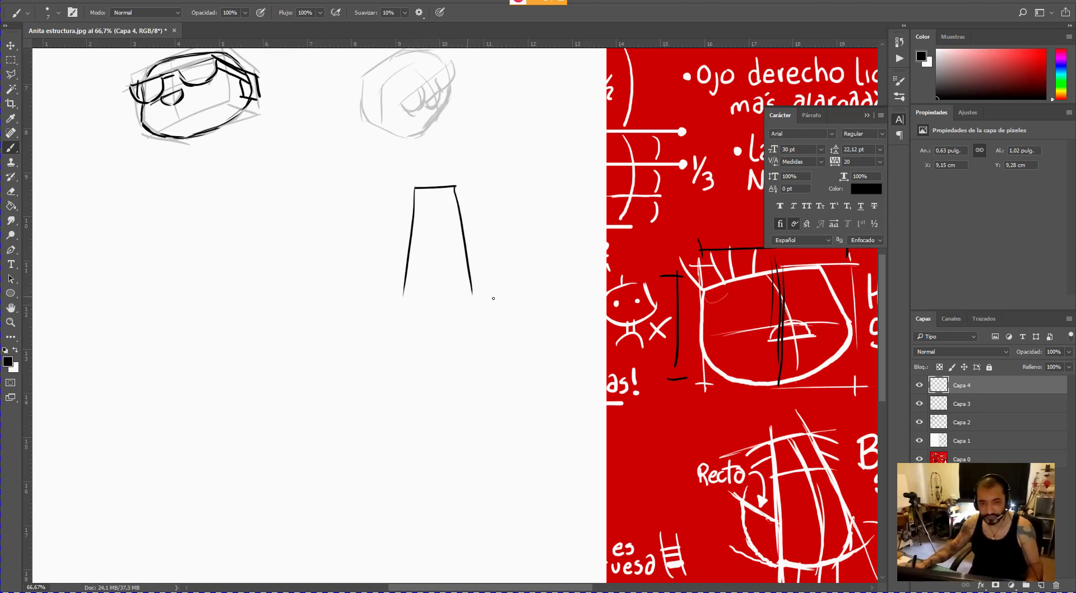
drag(490, 297, 402, 294)
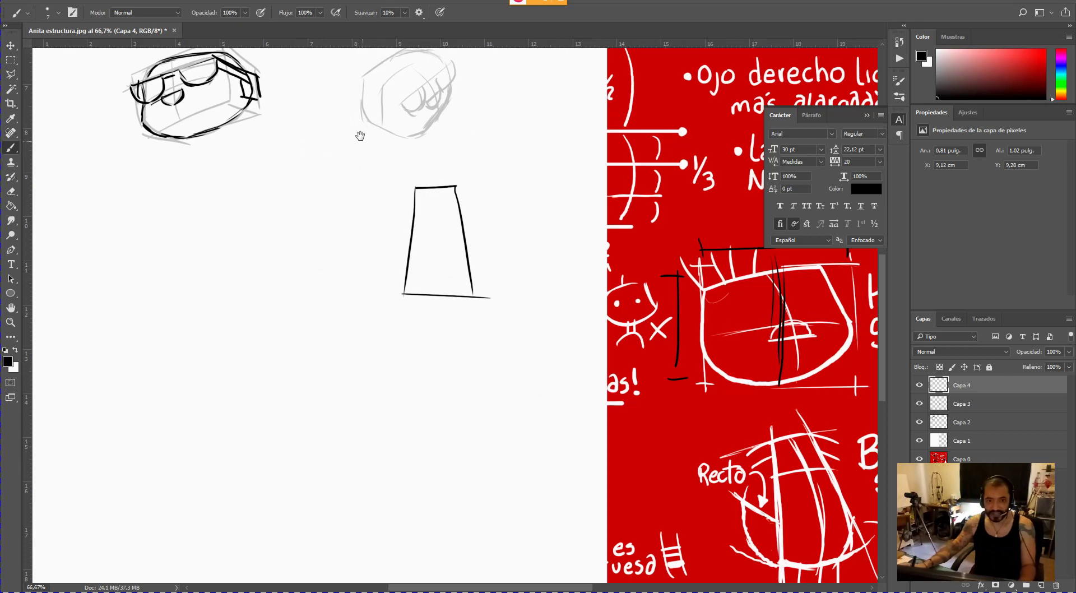
drag(350, 281, 364, 492)
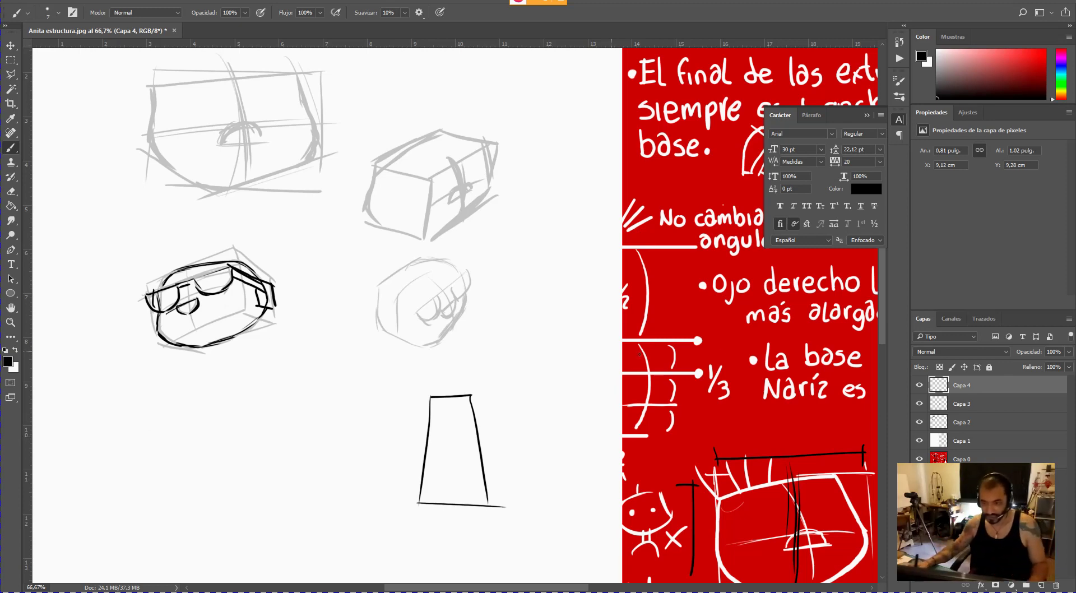
- Add a curved belly line and a pointed tail to the trapezoid body, and mark the belly curve on the body reference
drag(737, 365, 586, 196)
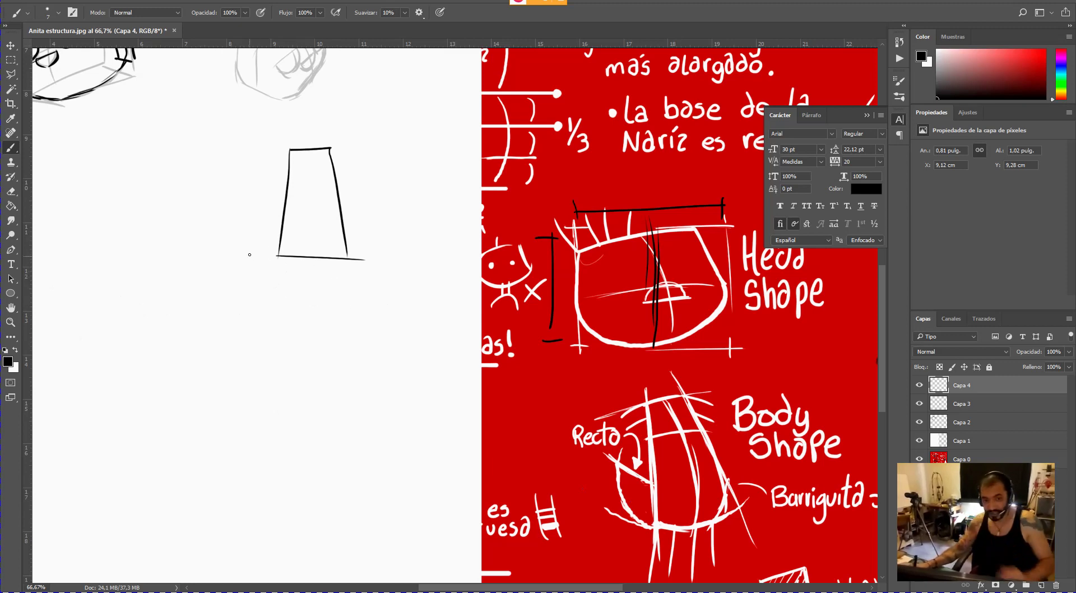
mouse_move(273, 244)
mouse_down()
mouse_move(306, 258)
mouse_move(355, 245)
mouse_up()
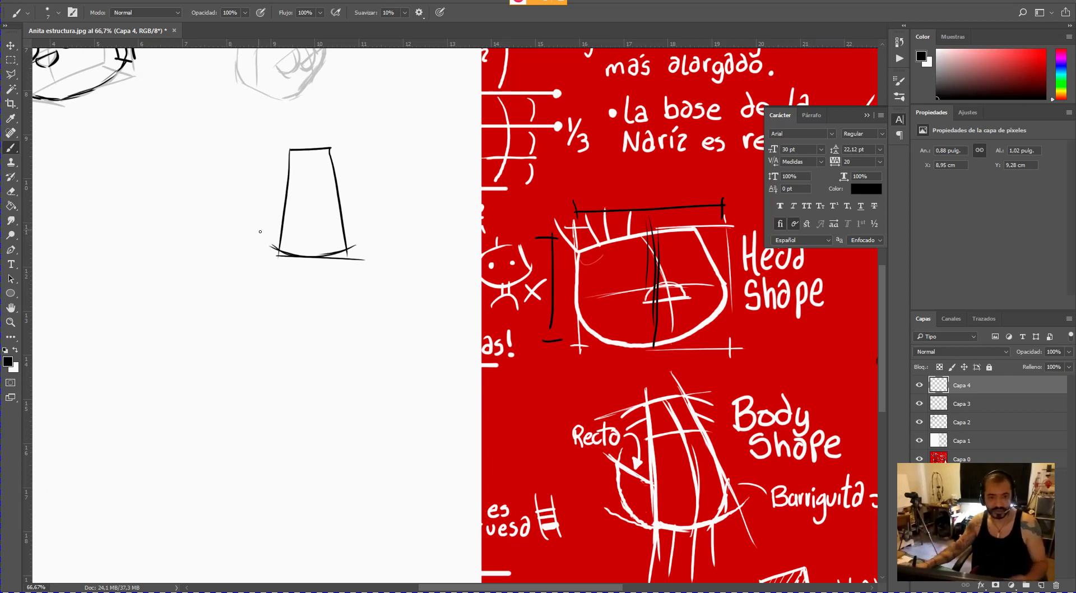
drag(251, 222, 276, 249)
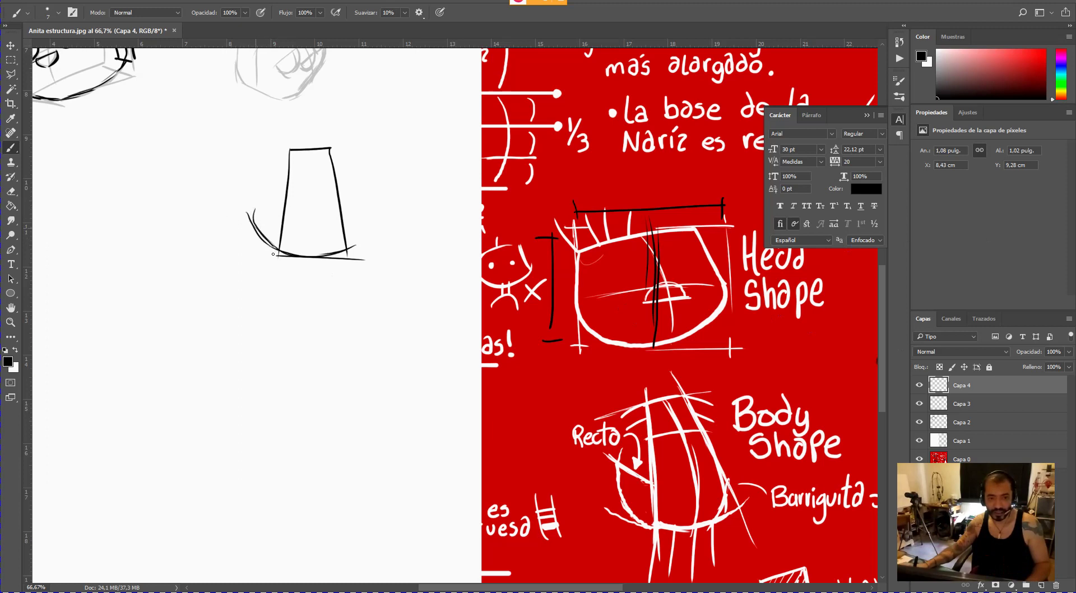
mouse_move(251, 209)
mouse_down()
mouse_move(275, 255)
mouse_move(275, 223)
mouse_move(287, 227)
mouse_up()
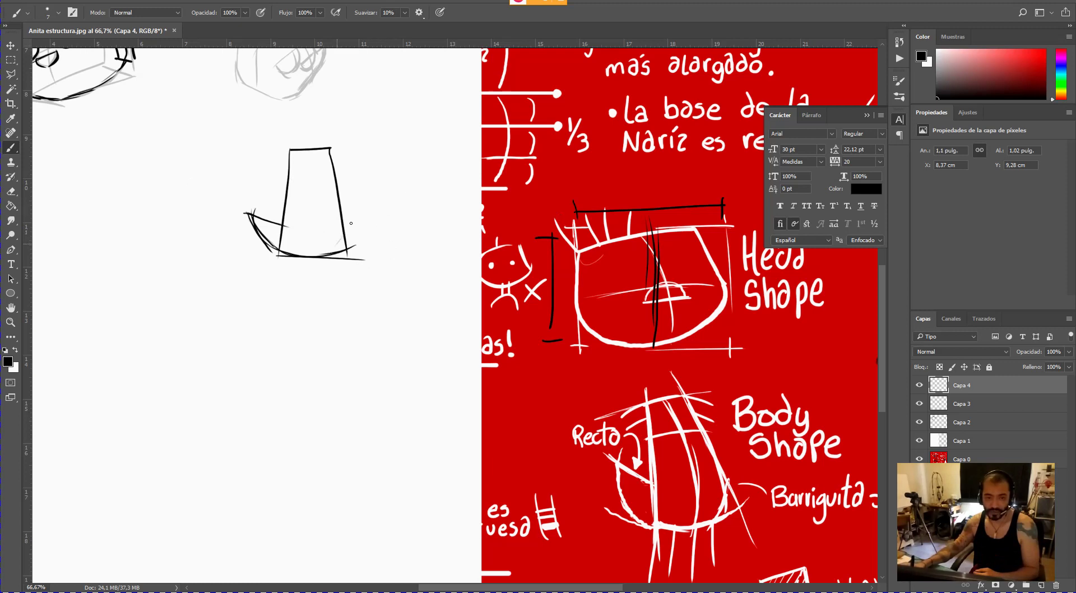
drag(355, 216, 312, 275)
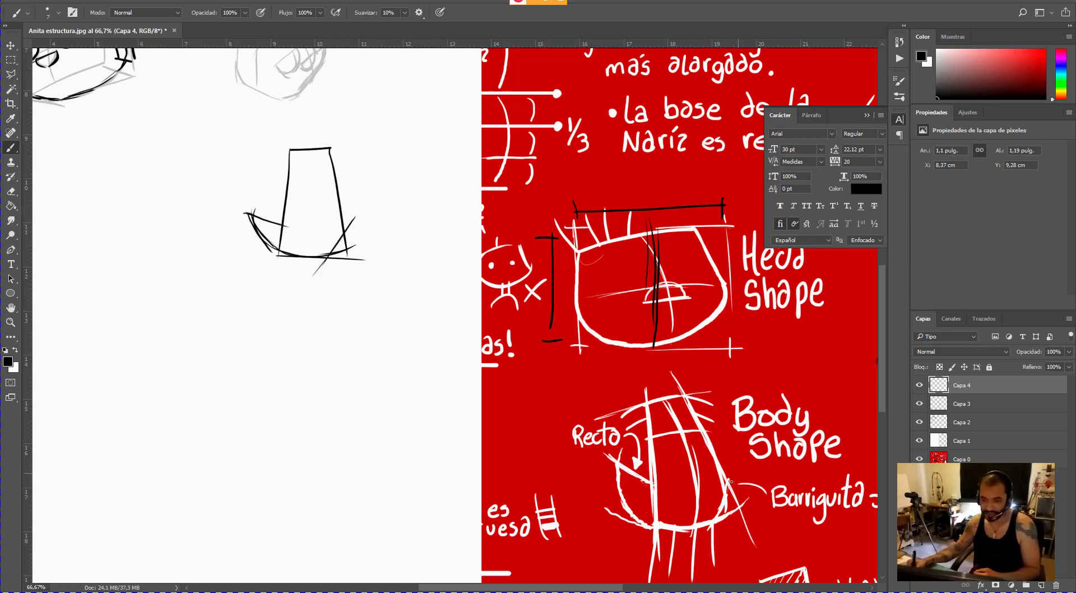
drag(735, 474, 709, 525)
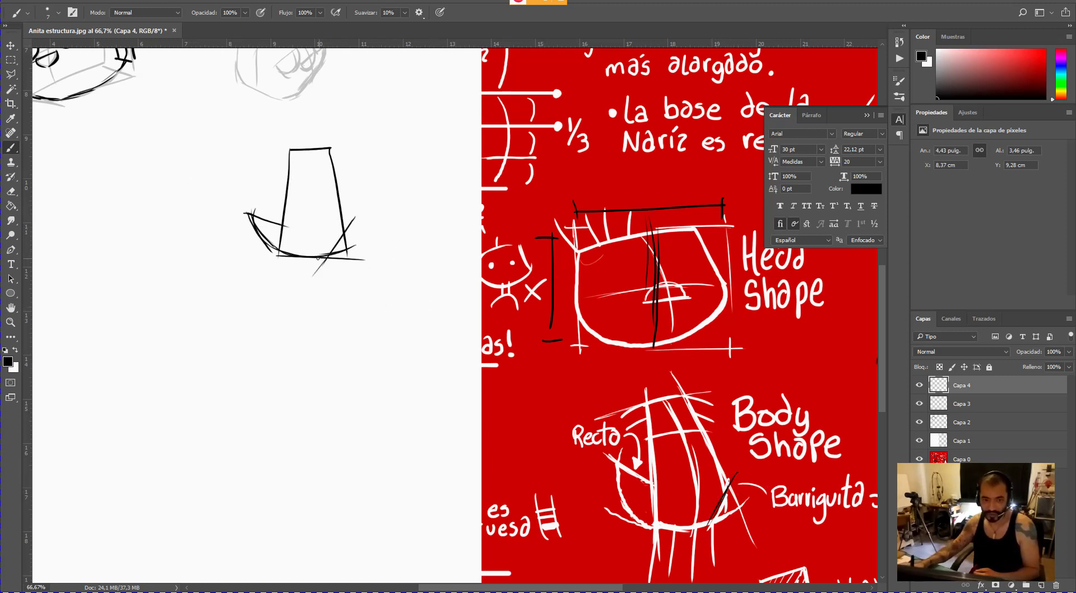
mouse_move(318, 258)
mouse_down()
mouse_move(343, 219)
mouse_move(321, 260)
mouse_up()
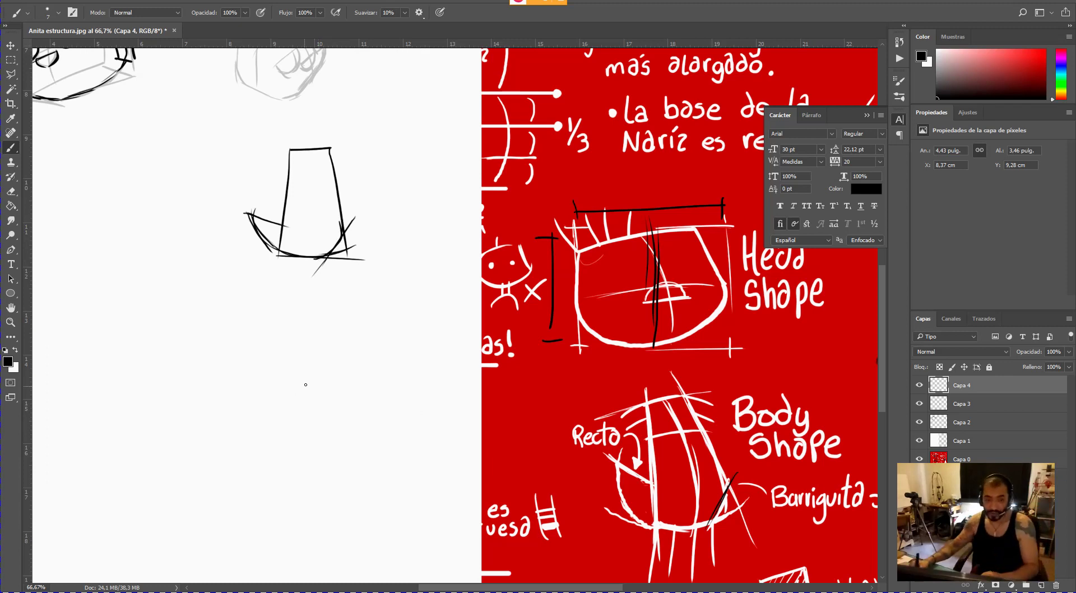
- Sketch a rounded, curved body variant with a pointed tail below the trapezoid body, and erase it
mouse_move(309, 323)
mouse_down()
mouse_move(290, 350)
mouse_move(297, 384)
mouse_move(361, 353)
mouse_move(369, 403)
mouse_up()
mouse_move(287, 387)
mouse_down()
mouse_move(287, 455)
mouse_move(252, 455)
mouse_move(236, 441)
mouse_move(283, 485)
mouse_move(364, 448)
mouse_move(369, 418)
mouse_move(358, 473)
mouse_up()
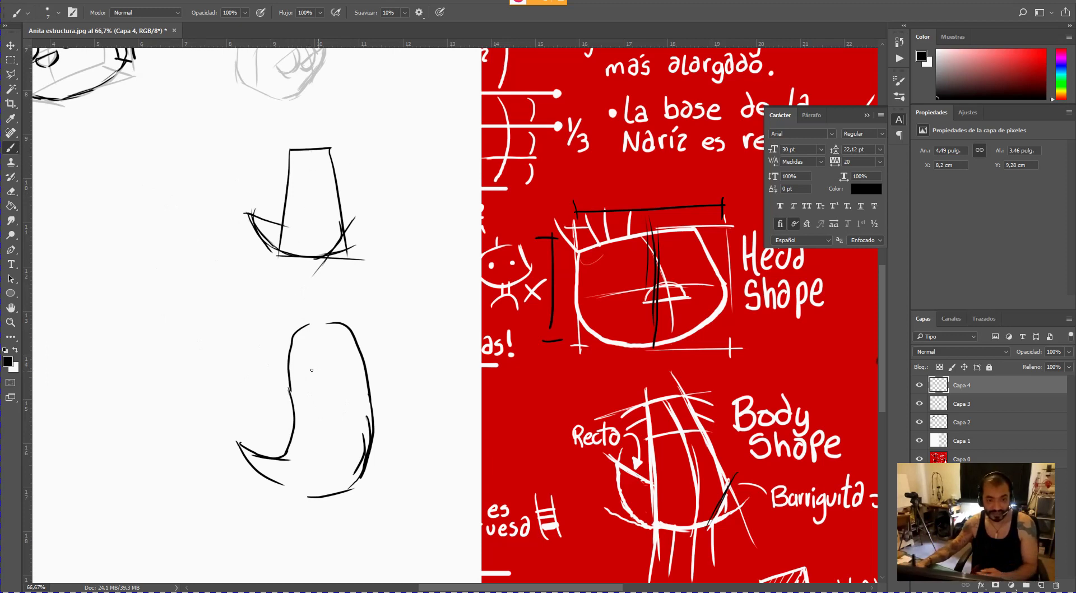
key(e)
mouse_move(315, 360)
mouse_down()
mouse_move(275, 452)
mouse_move(335, 446)
mouse_move(344, 396)
mouse_move(360, 447)
mouse_up()
key(b)
- Draw a vertical center line through the trapezoid body and label its base width 3 and its top width 2
drag(308, 135, 316, 274)
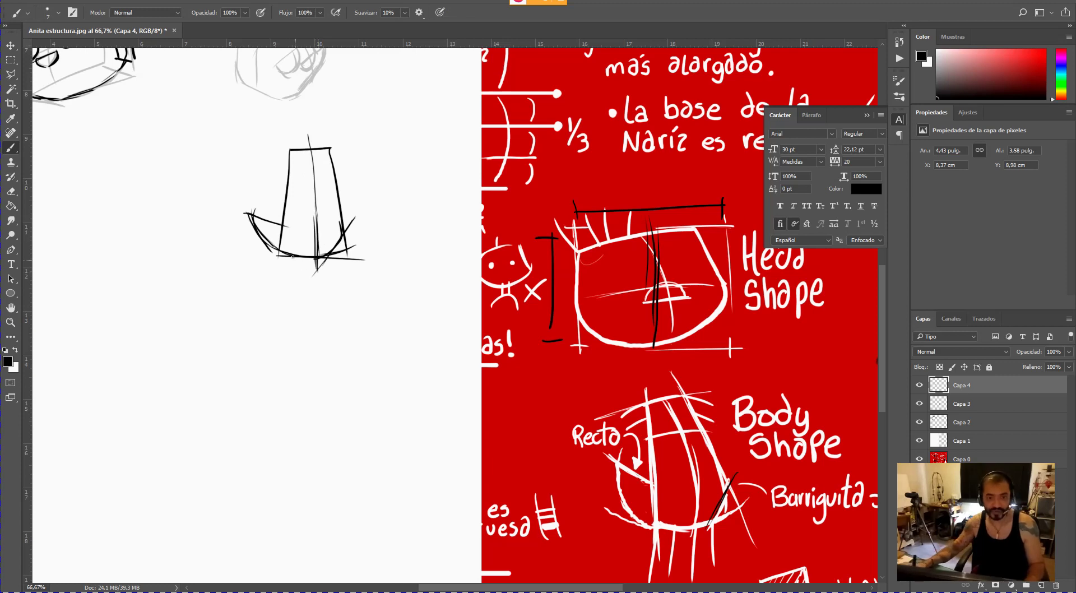
drag(293, 150, 344, 148)
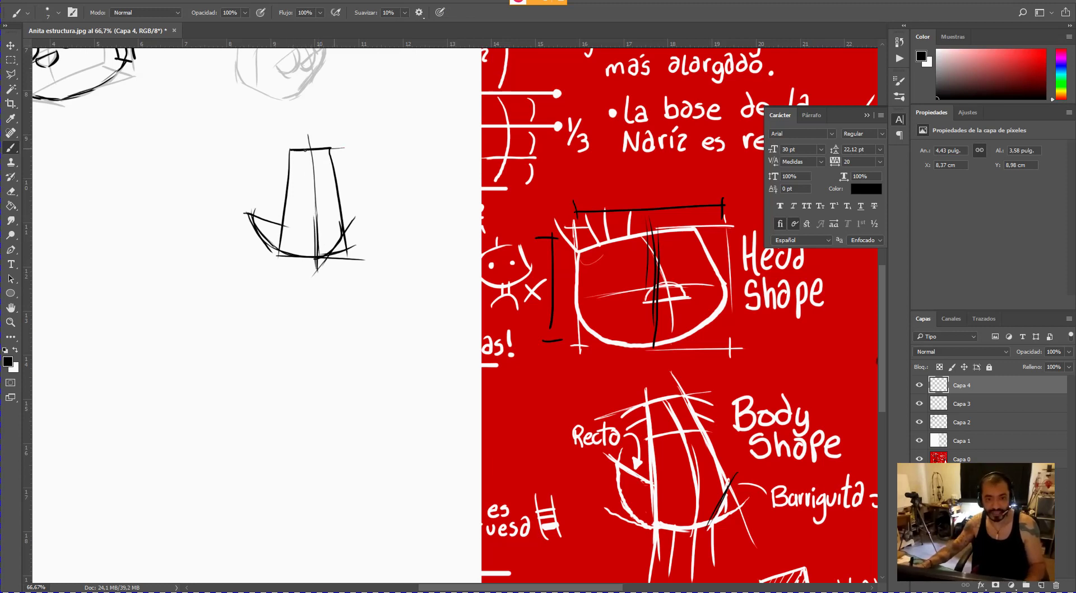
mouse_move(275, 277)
mouse_down()
mouse_move(353, 275)
mouse_move(354, 285)
mouse_up()
drag(273, 274, 308, 319)
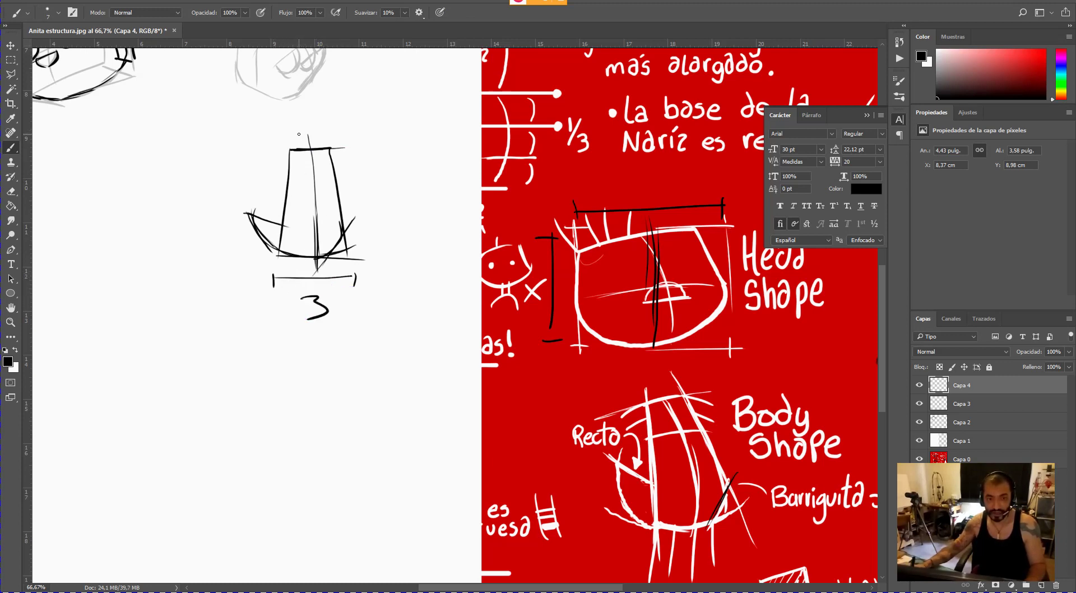
drag(299, 134, 322, 143)
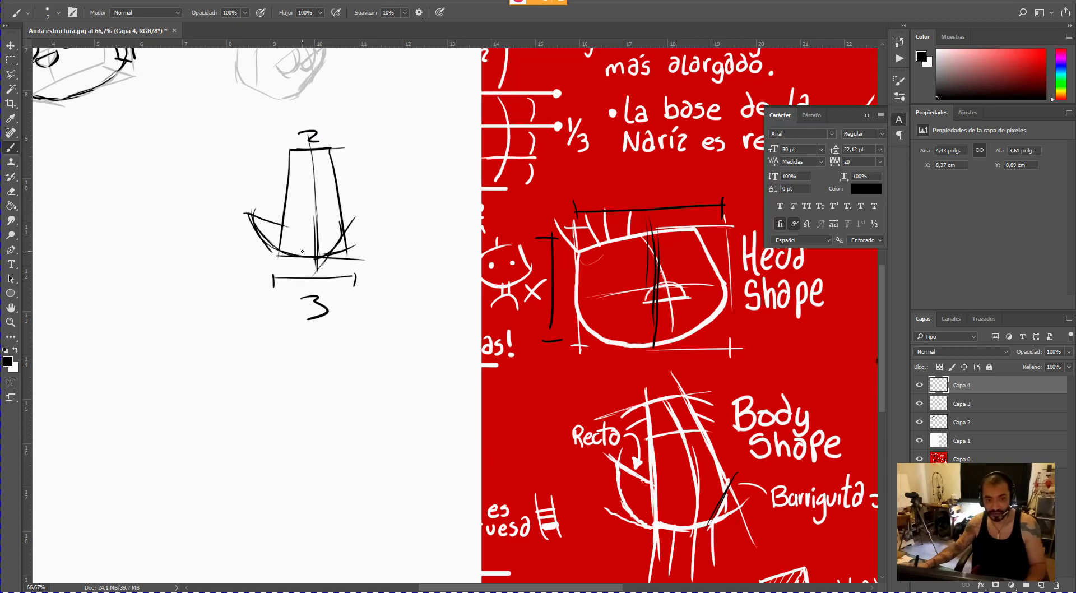
- Add width bars at the body's top and base, and a height bar beside it with a tick at half height
mouse_move(302, 251)
mouse_down()
mouse_move(304, 263)
mouse_move(327, 267)
mouse_up()
mouse_move(287, 139)
mouse_down()
mouse_move(325, 131)
mouse_move(323, 143)
mouse_up()
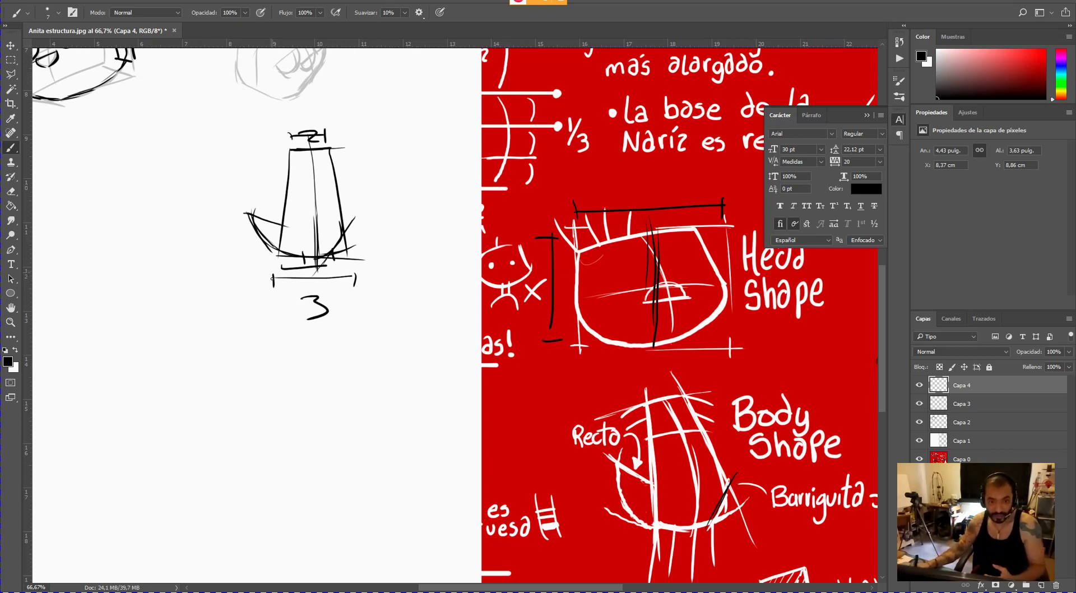
mouse_move(272, 307)
mouse_down()
mouse_move(354, 303)
mouse_move(352, 316)
mouse_up()
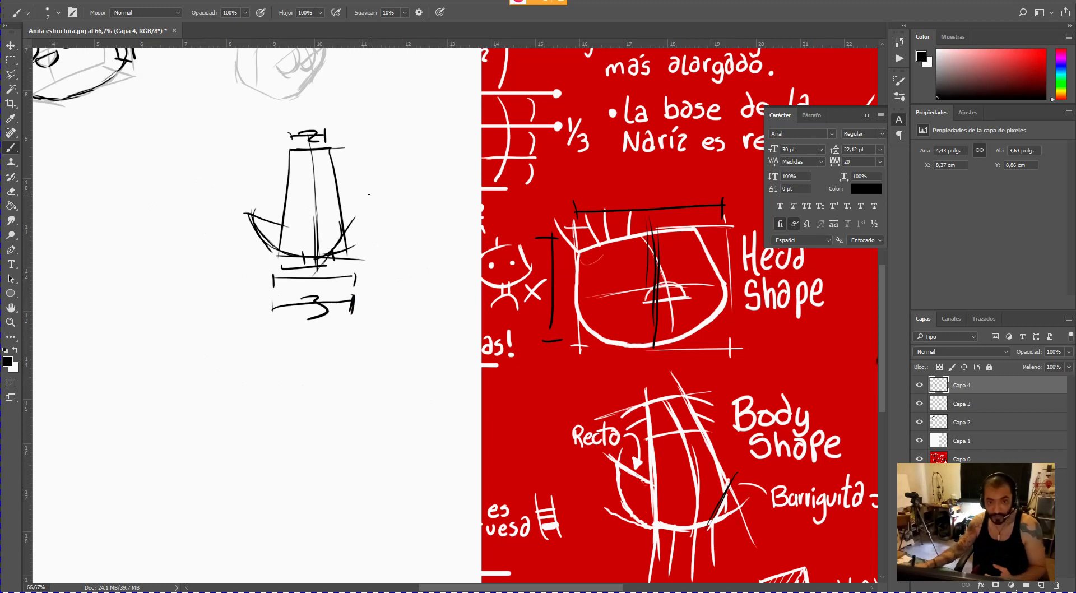
drag(356, 196, 376, 195)
mouse_move(354, 148)
mouse_down()
mouse_move(378, 146)
mouse_move(388, 248)
mouse_up()
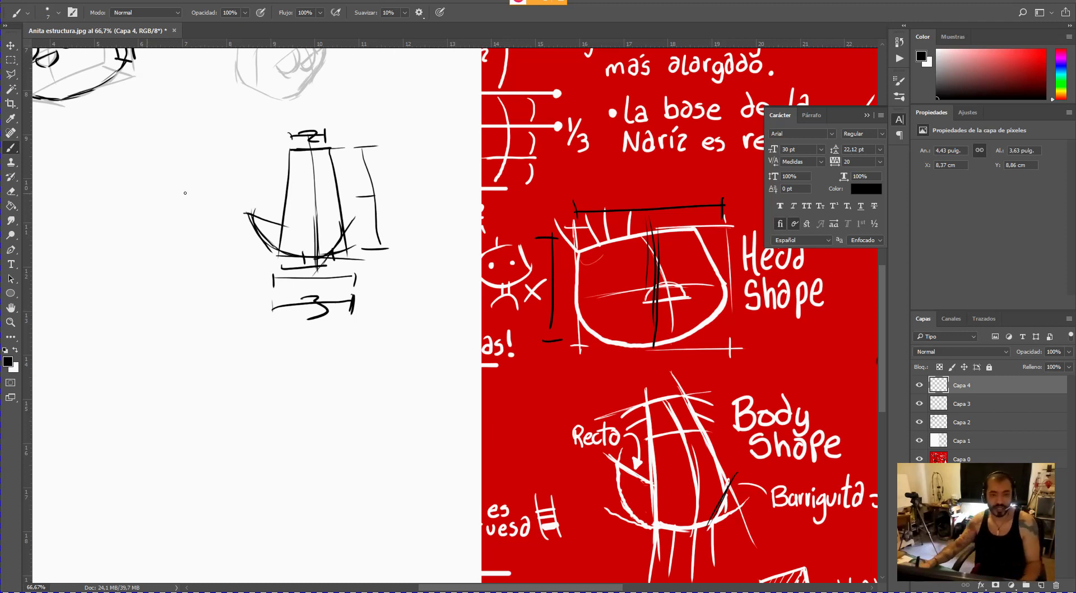
- On a new layer, draw a horizontal measuring bar about 1.43 in wide below the reference head shape, matching the head's width
drag(205, 176, 348, 270)
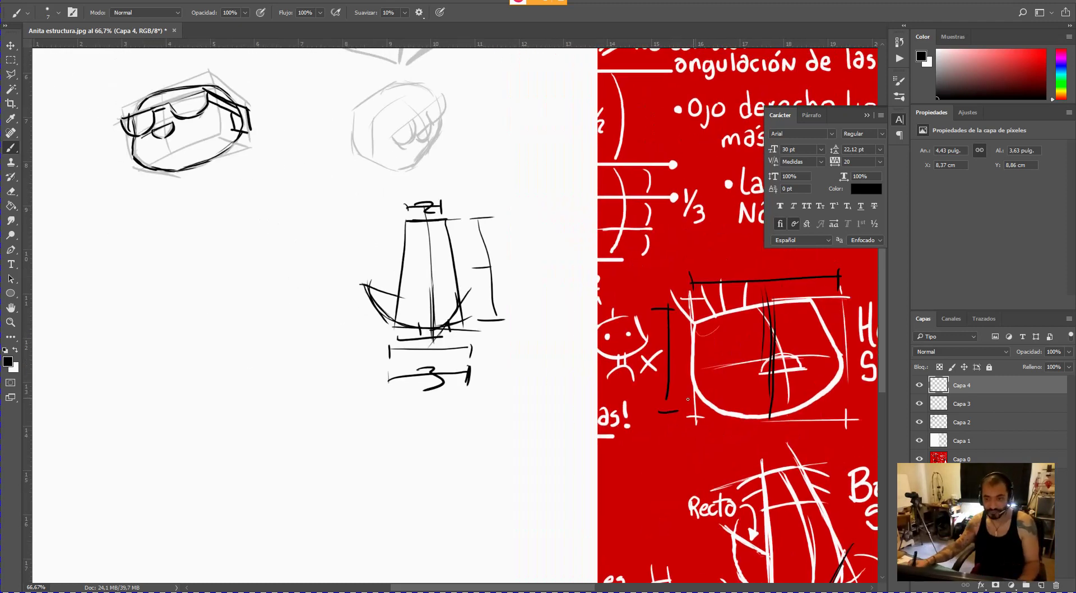
drag(806, 459, 754, 318)
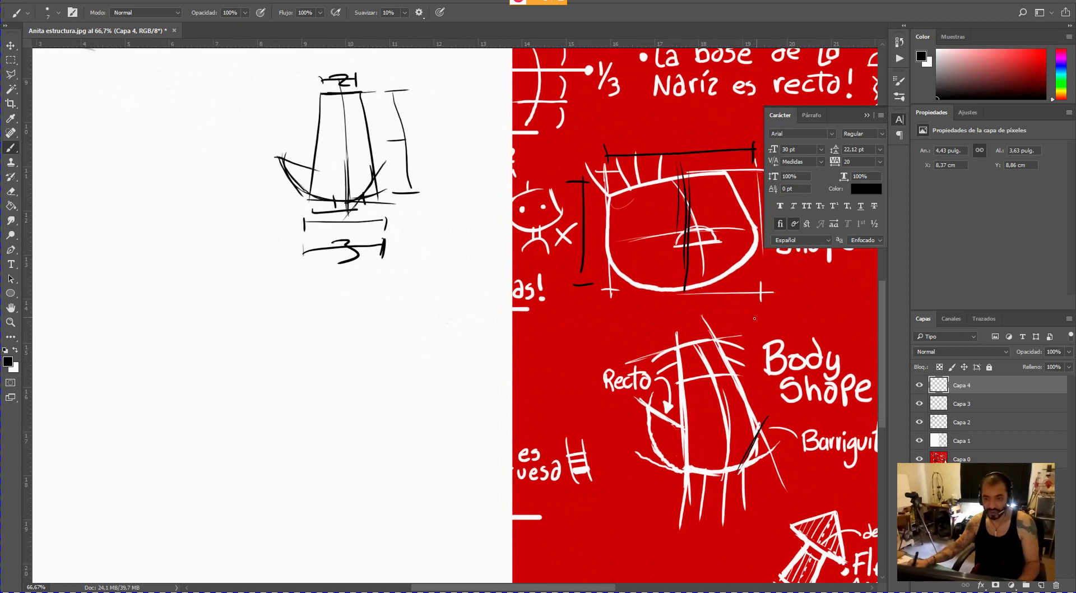
drag(614, 327, 616, 308)
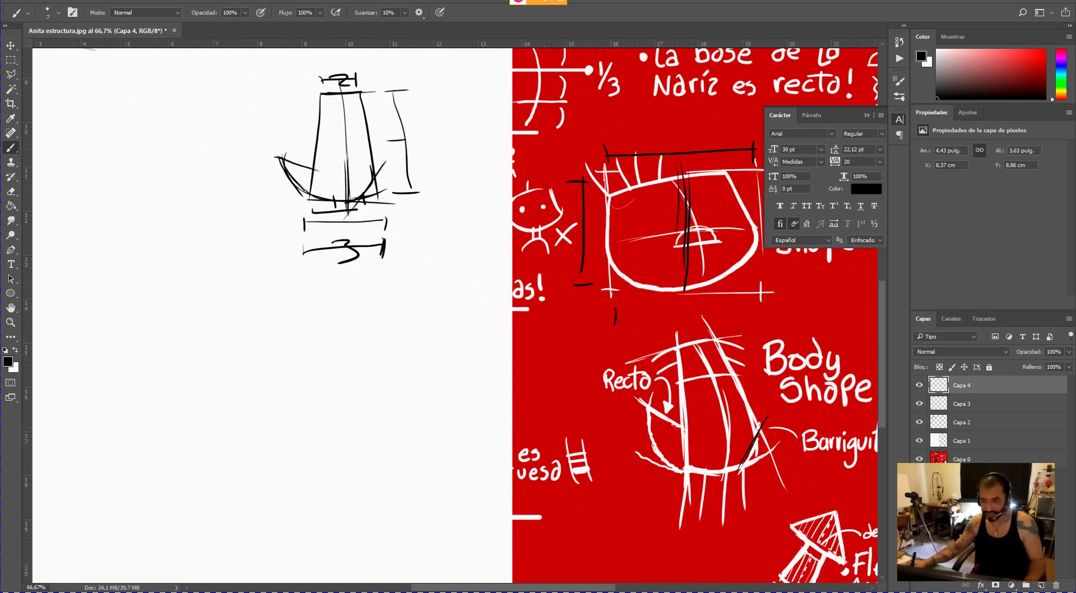
key(ctrl+shift+alt+n)
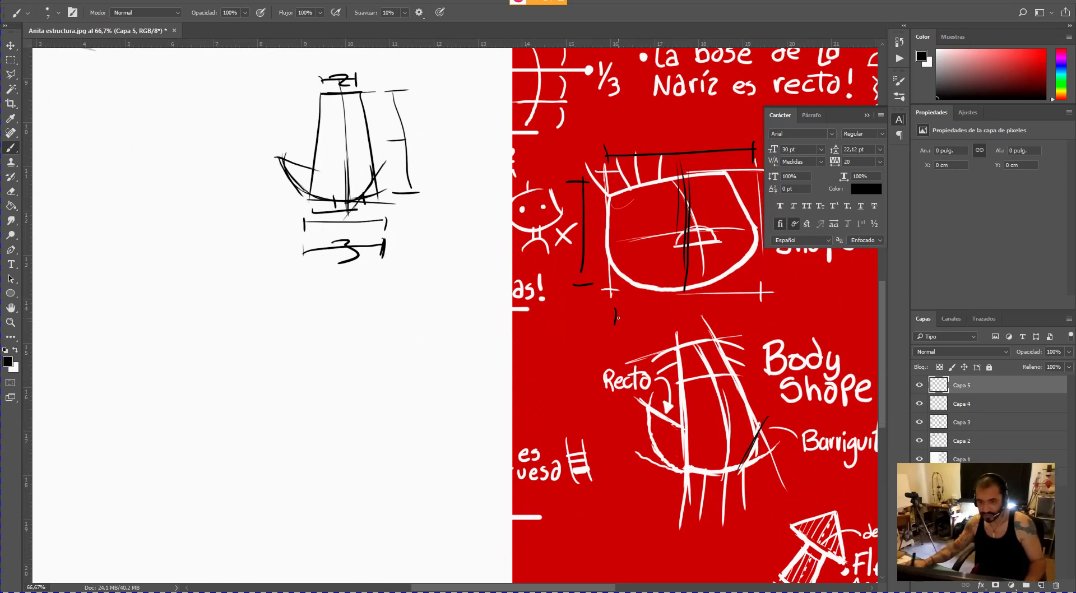
mouse_move(615, 318)
mouse_down()
mouse_move(770, 319)
mouse_move(764, 330)
mouse_up()
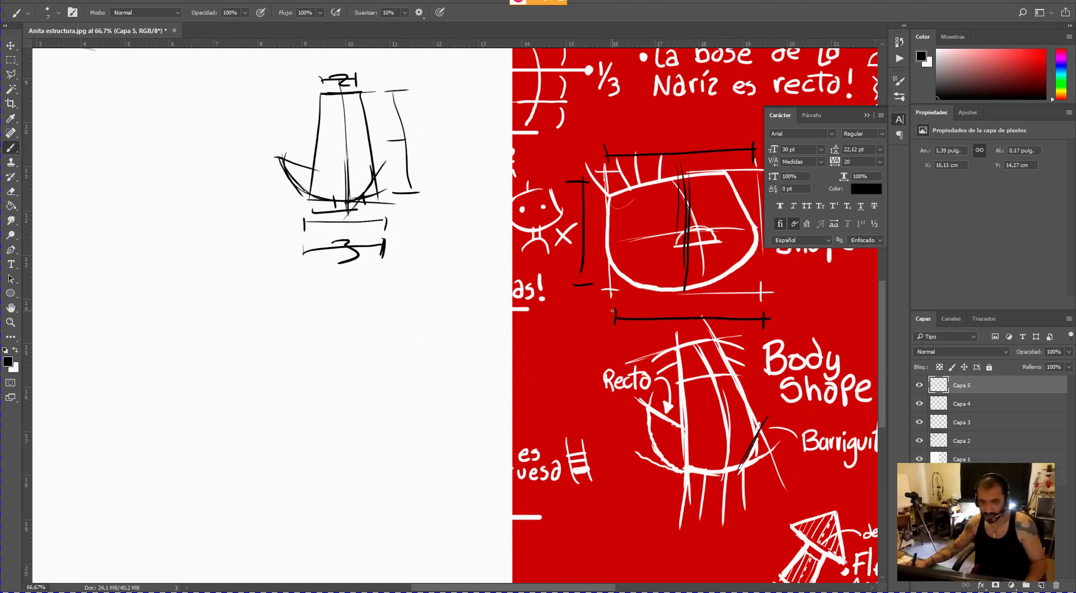
drag(614, 309, 614, 330)
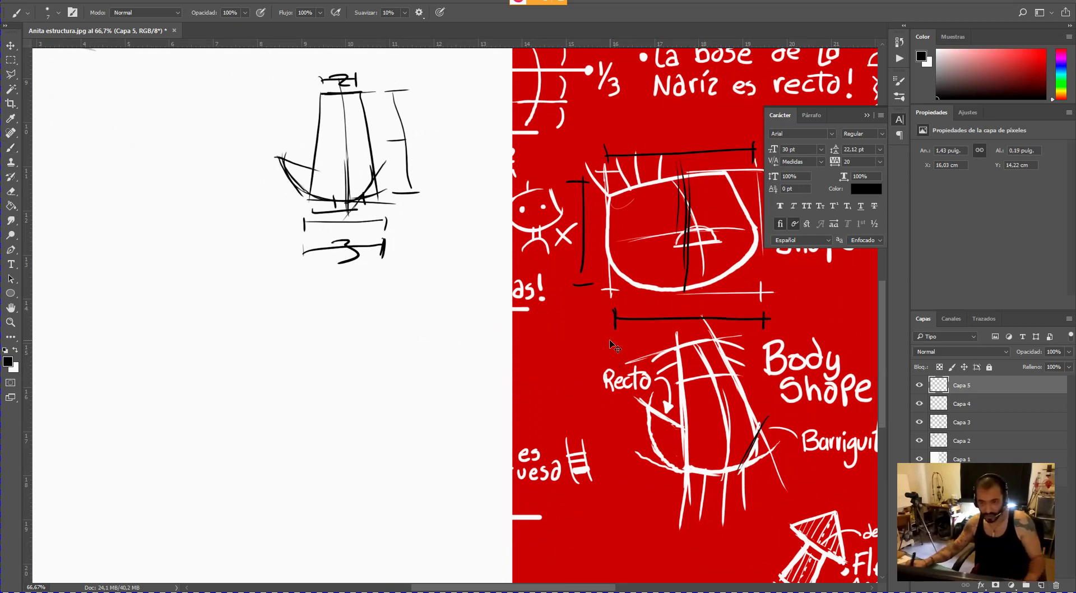
- Rotate the measuring bar 75° and place it along the axis of the reference body shape
key(ctrl+t)
drag(794, 307, 720, 398)
drag(700, 343, 717, 425)
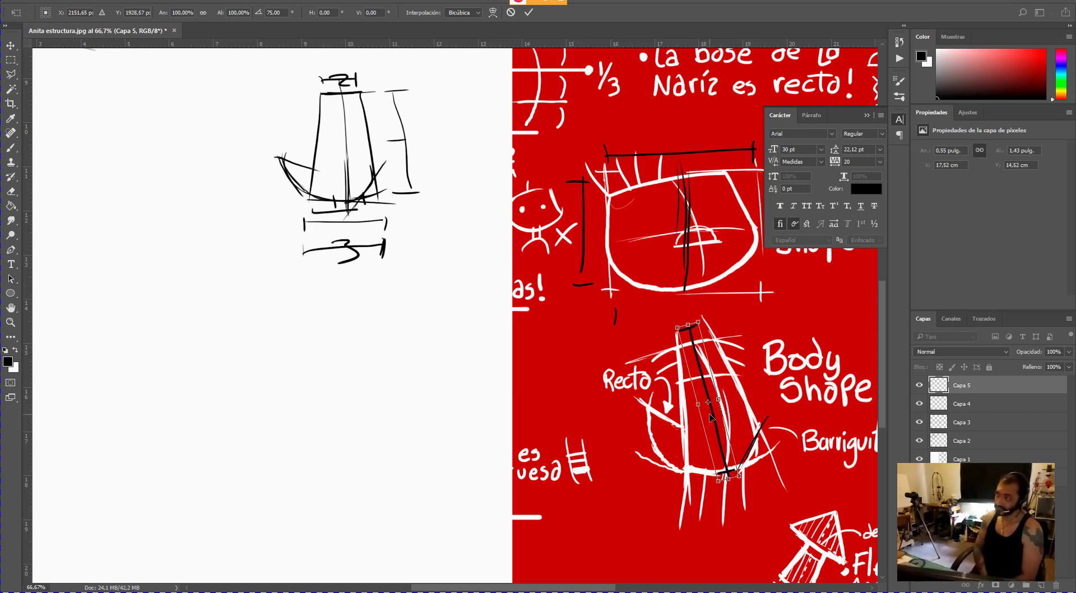
key(b)
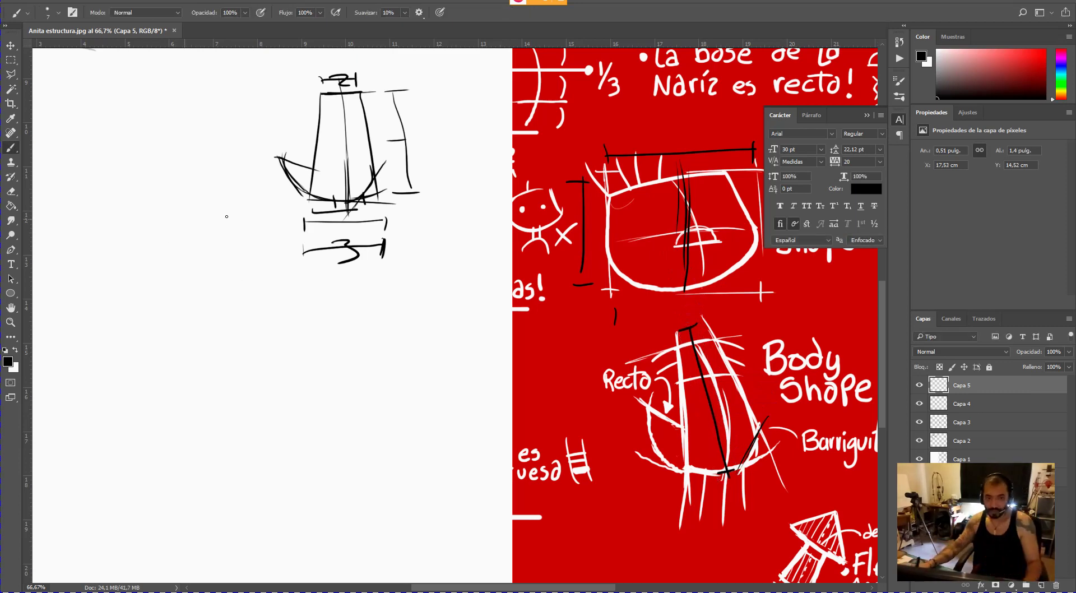
- Try a slanted measuring bar under the inked head, and undo it together with the reference bar's rotation
drag(211, 209, 329, 324)
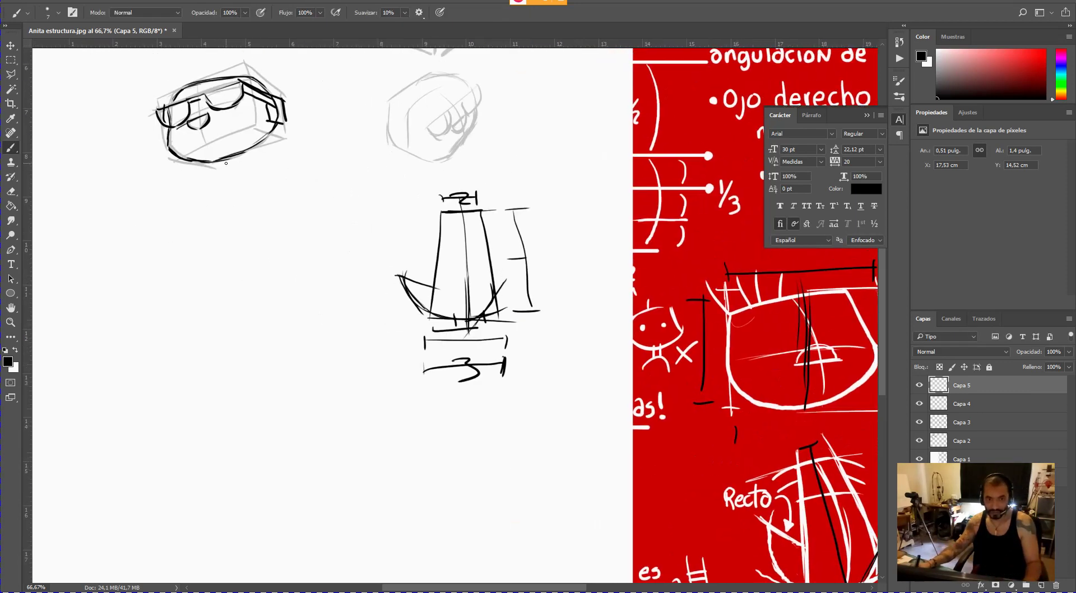
mouse_move(167, 175)
mouse_down()
mouse_move(258, 144)
mouse_move(256, 153)
mouse_up()
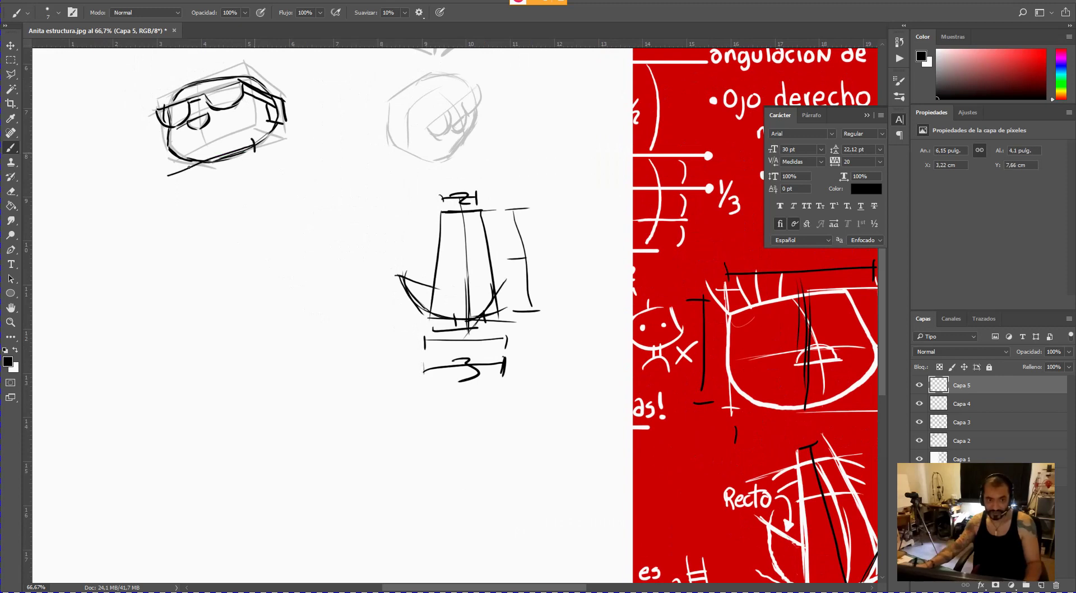
drag(171, 169, 172, 187)
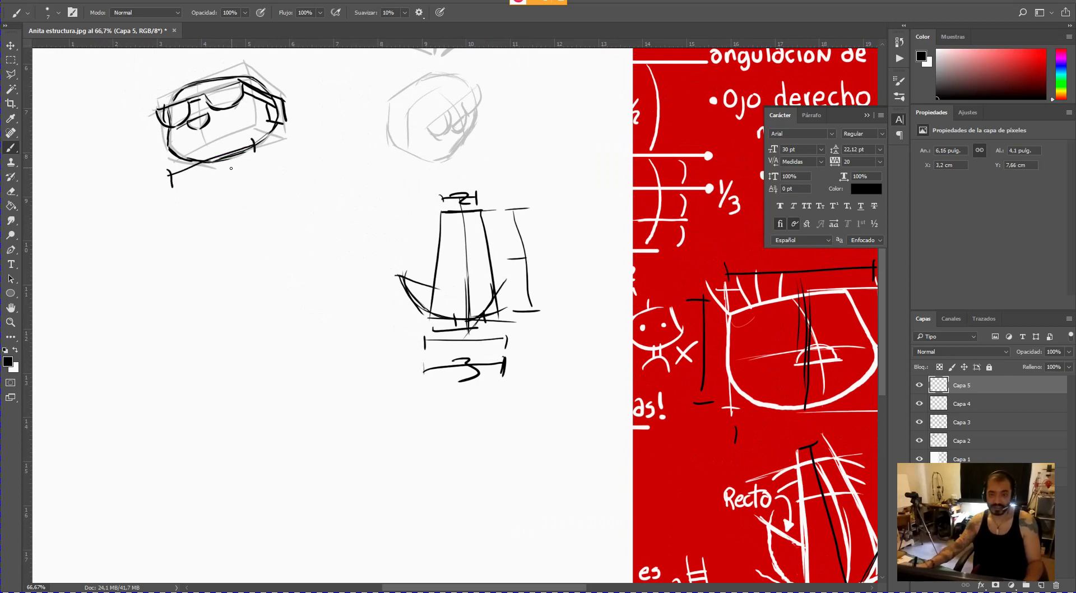
key(ctrl+z)
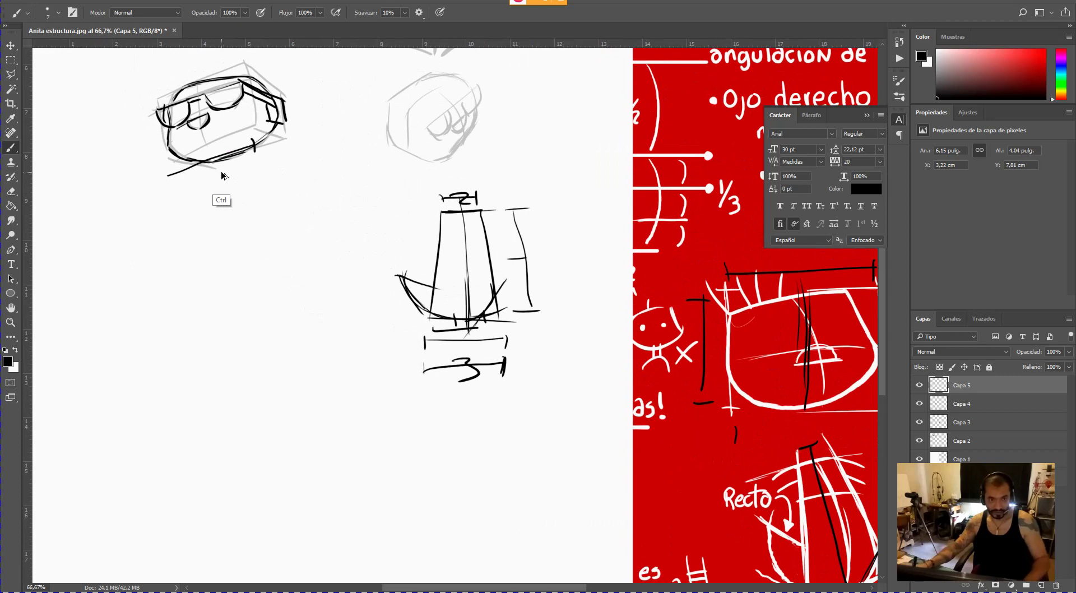
key(ctrl+z)
key(ctrl+z)
key(ctrl+z)
key(ctrl+z)
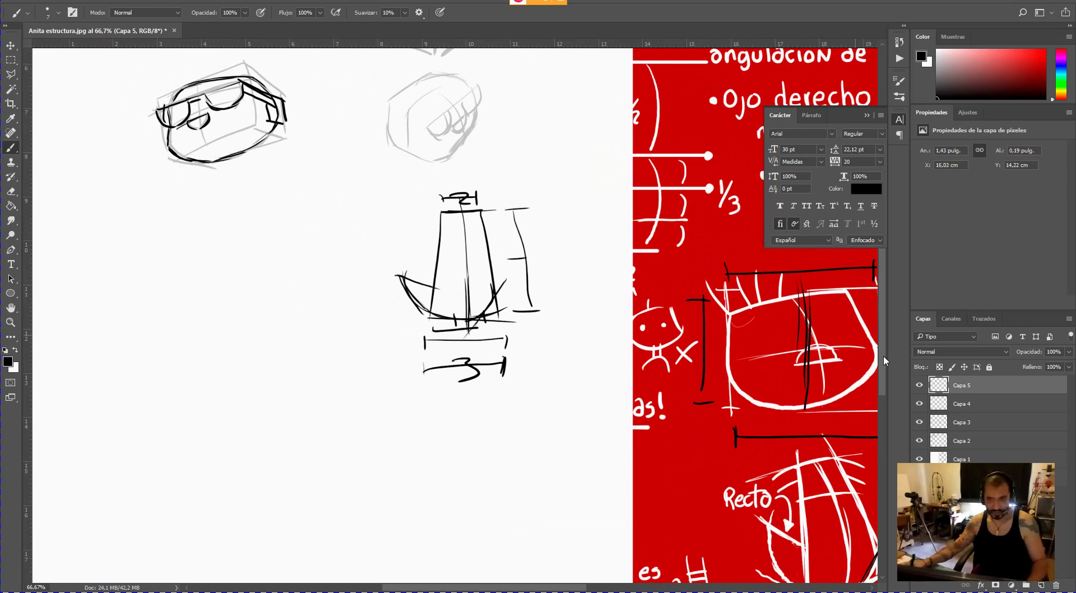
- On a new layer, draw a slanted measuring bar about 0.88 in wide and 0.42 in tall below the inked head
click(1042, 584)
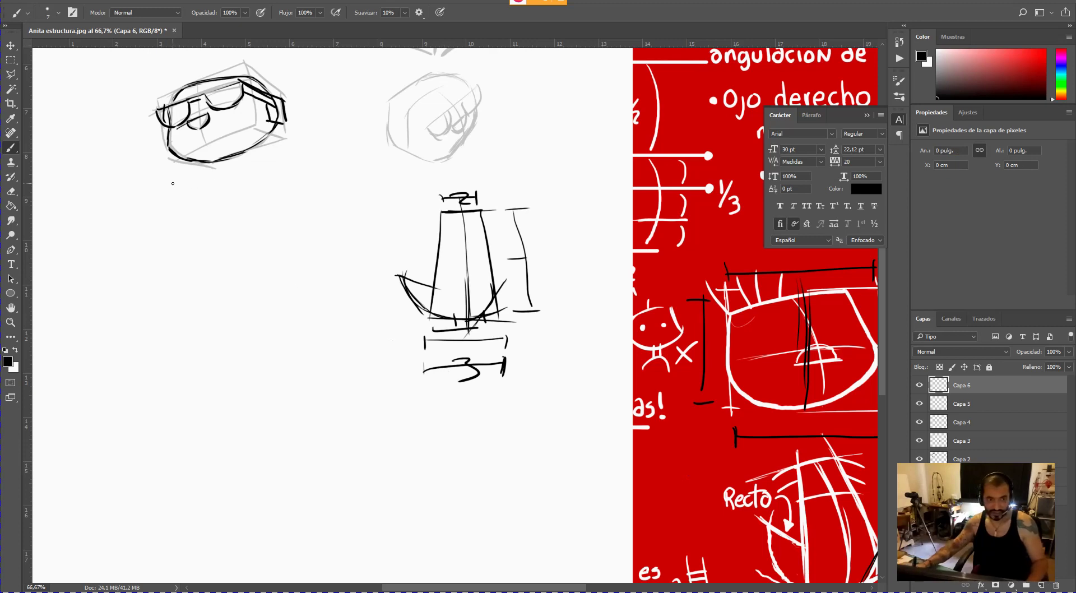
drag(174, 184, 175, 196)
mouse_move(174, 189)
mouse_down()
mouse_move(268, 160)
mouse_move(268, 170)
mouse_up()
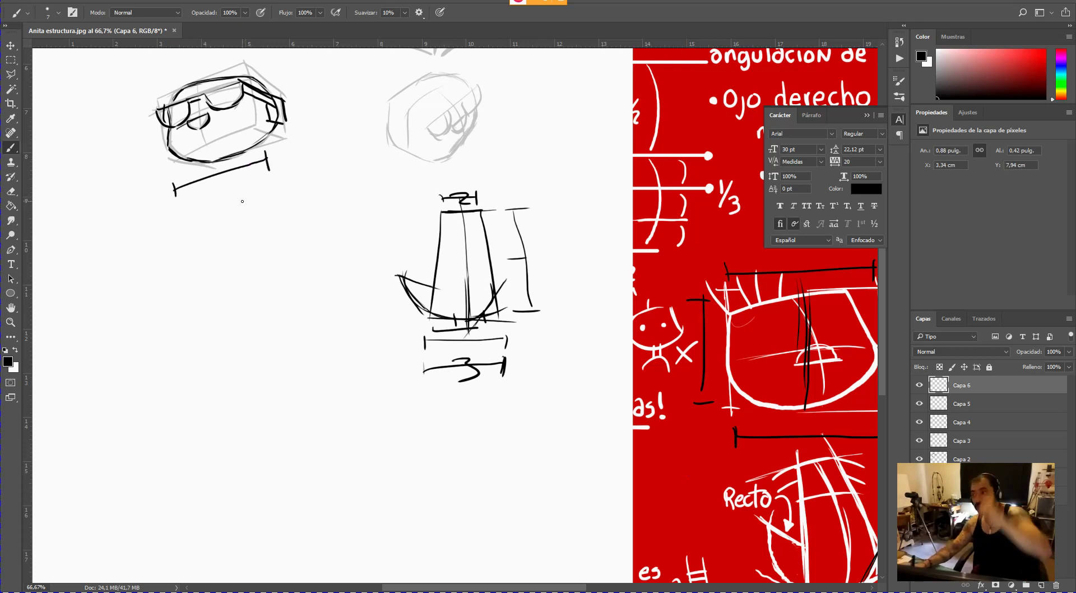
- Rotate the slanted bar 90° and move it to hang from the inked head's base as the body's axis
key(ctrl+t)
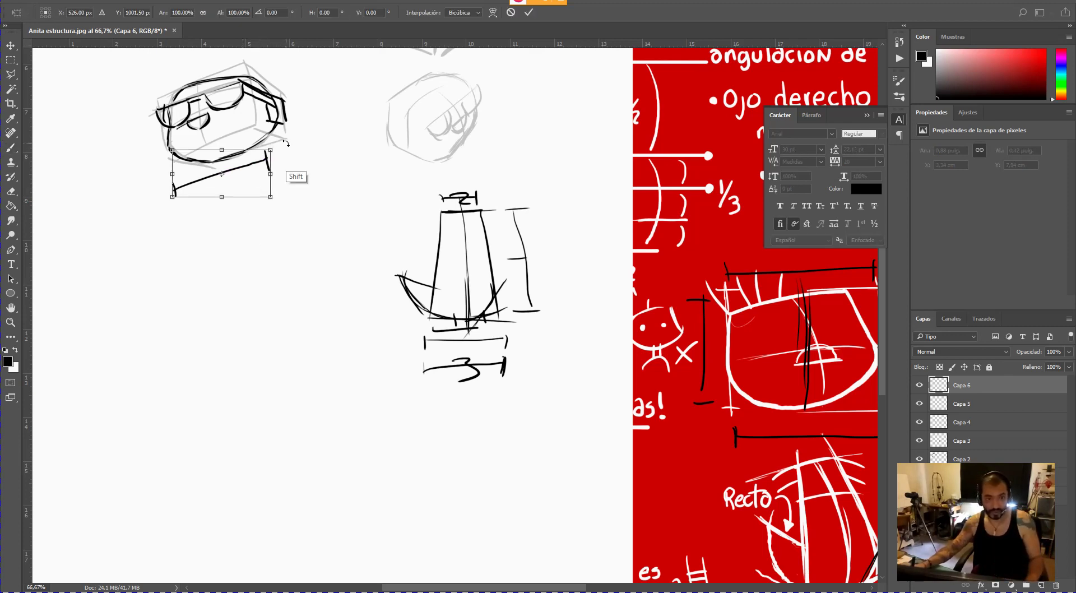
drag(286, 144, 249, 239)
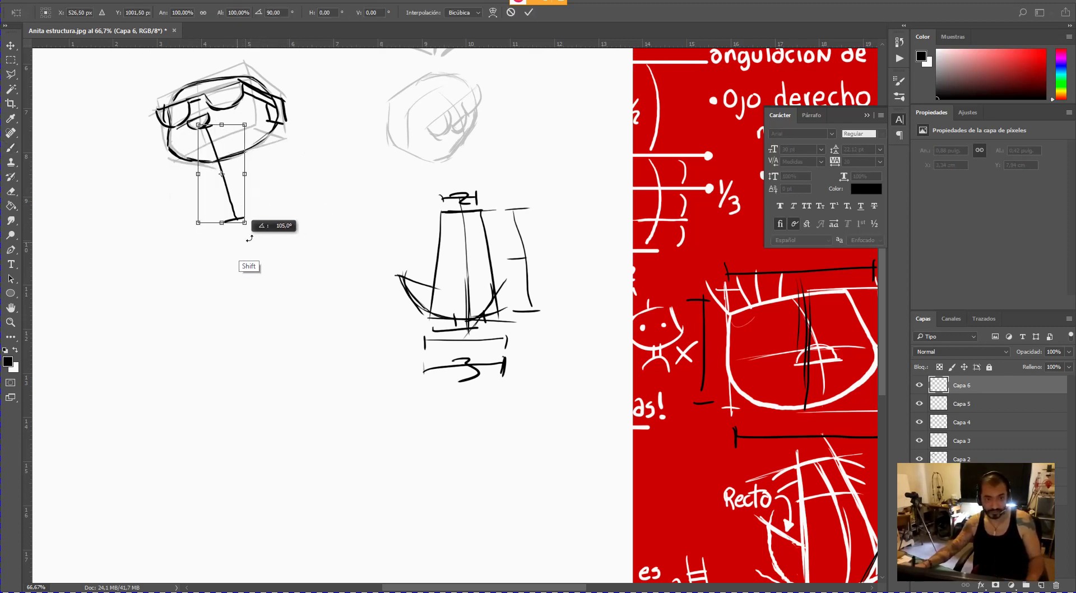
drag(231, 195, 253, 222)
key(b)
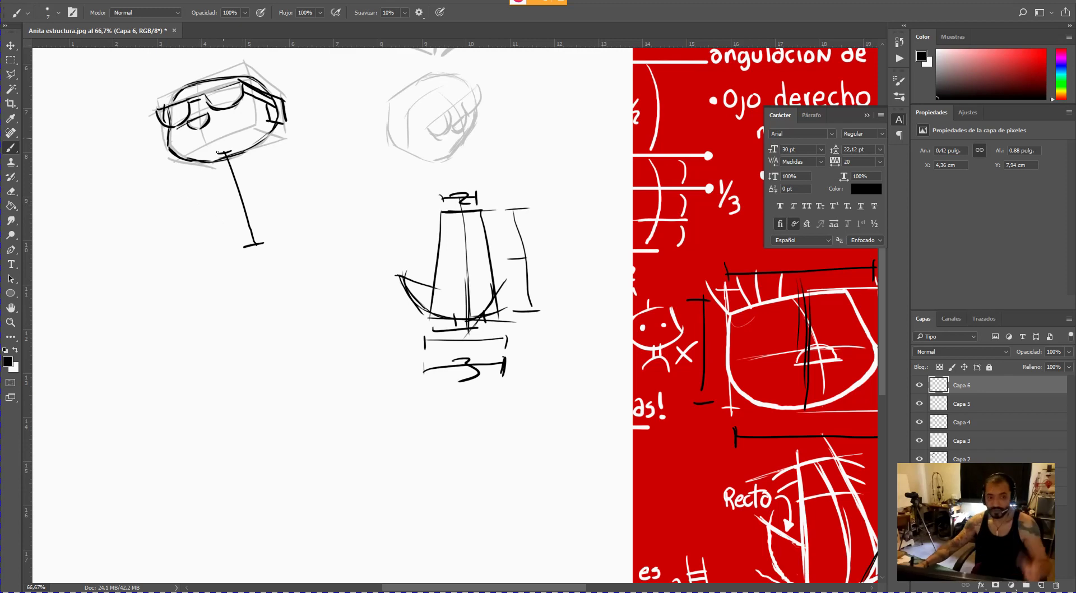
- Draw crossbars at both ends of the body axis under the inked head, and sketch the torso's two flaring sides
mouse_move(230, 152)
mouse_down()
mouse_move(240, 148)
mouse_move(215, 154)
mouse_up()
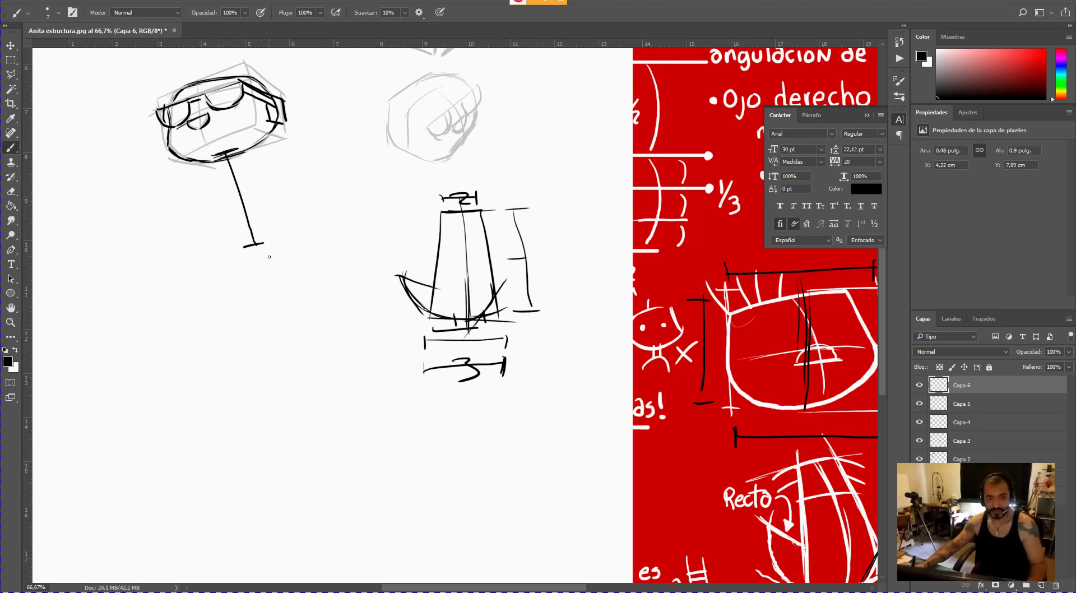
drag(238, 255, 280, 241)
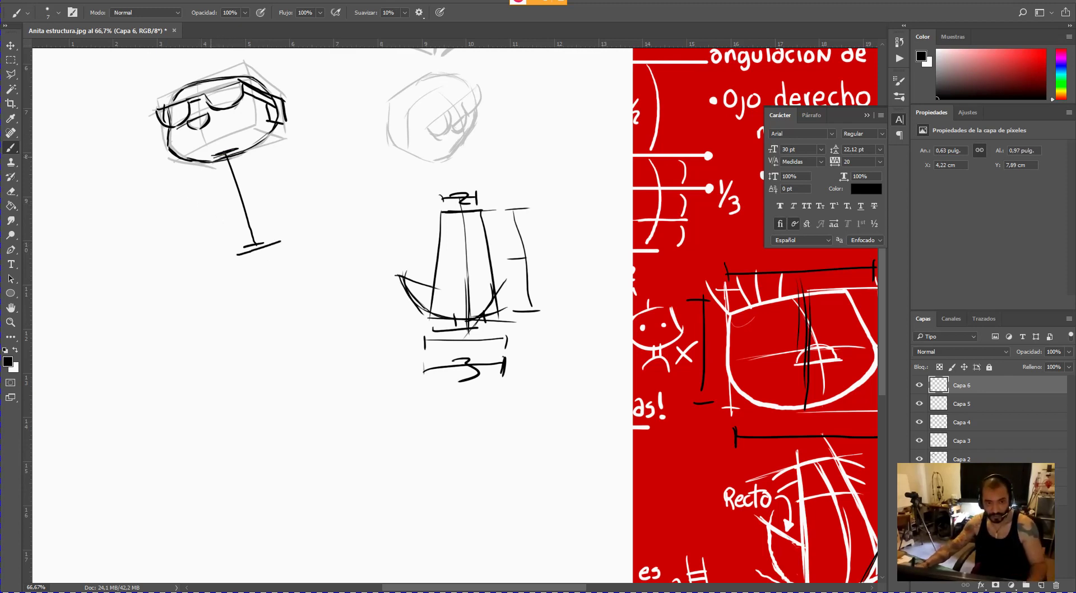
mouse_move(240, 148)
mouse_down()
mouse_move(214, 157)
mouse_move(227, 242)
mouse_up()
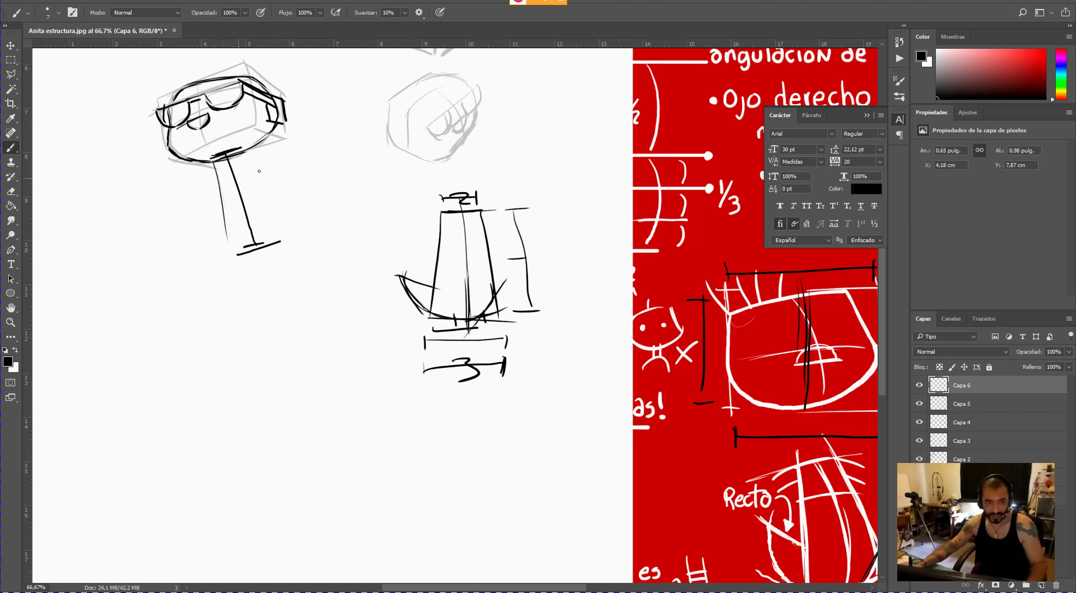
drag(246, 152, 285, 226)
drag(243, 149, 287, 230)
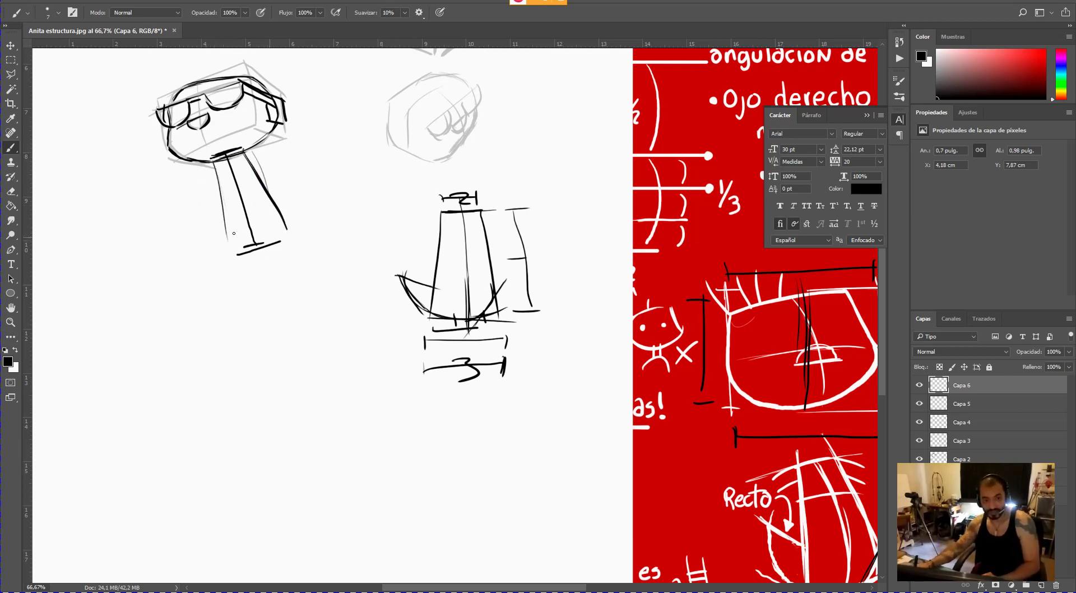
- Sketch the torso's curved base with a pointed tail on its right side, and reinforce the torso's left edge
mouse_move(218, 232)
mouse_down()
mouse_move(263, 264)
mouse_move(302, 232)
mouse_move(257, 245)
mouse_up()
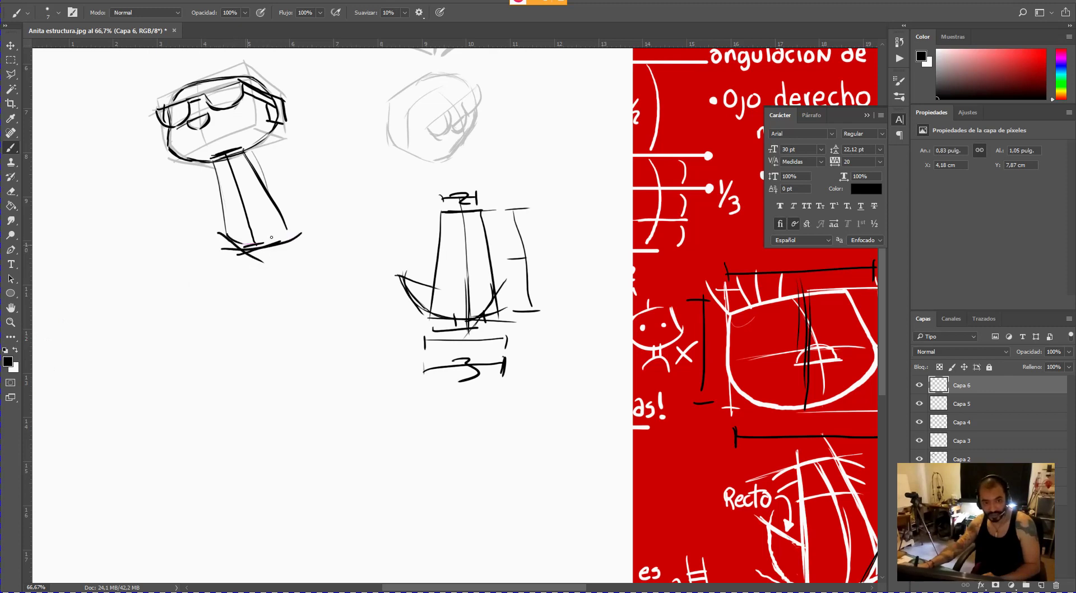
mouse_move(300, 215)
mouse_down()
mouse_move(260, 249)
mouse_move(304, 206)
mouse_move(284, 232)
mouse_up()
mouse_move(218, 157)
mouse_down()
mouse_move(211, 176)
mouse_move(245, 149)
mouse_move(250, 165)
mouse_move(215, 195)
mouse_move(224, 223)
mouse_up()
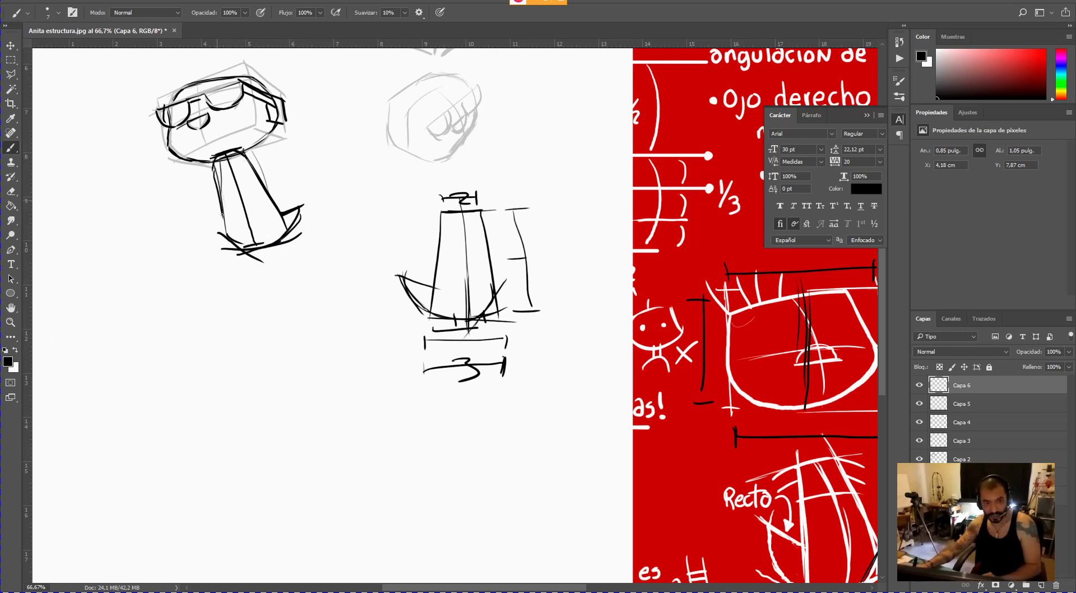
drag(215, 184, 228, 232)
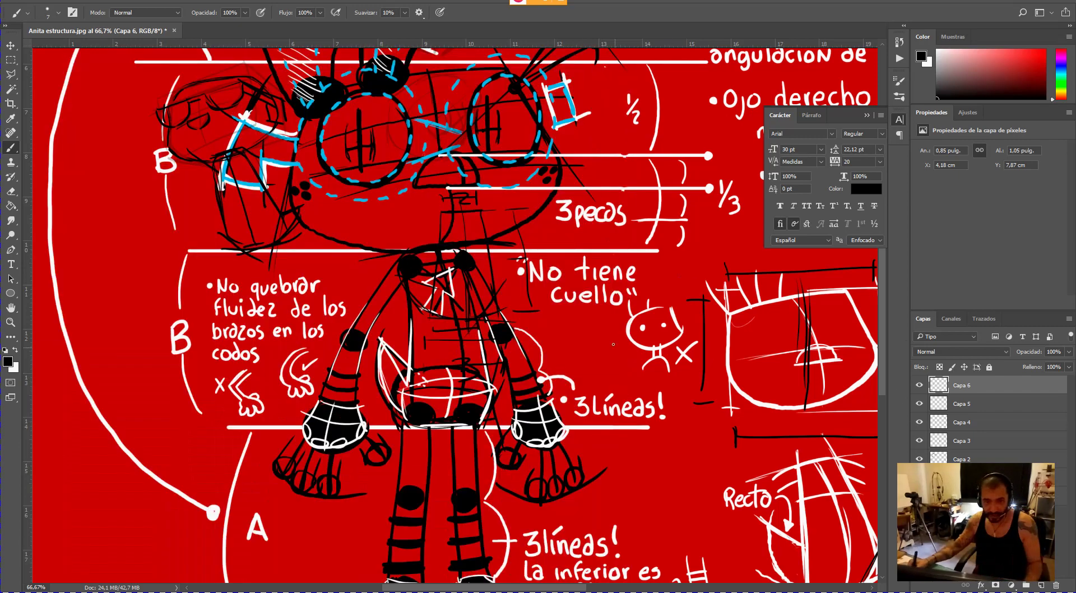
- On a new layer above Capa 2, trace a circle about 1.08 by 0.94 in around the reference left ear's rounded tip
drag(575, 278, 565, 504)
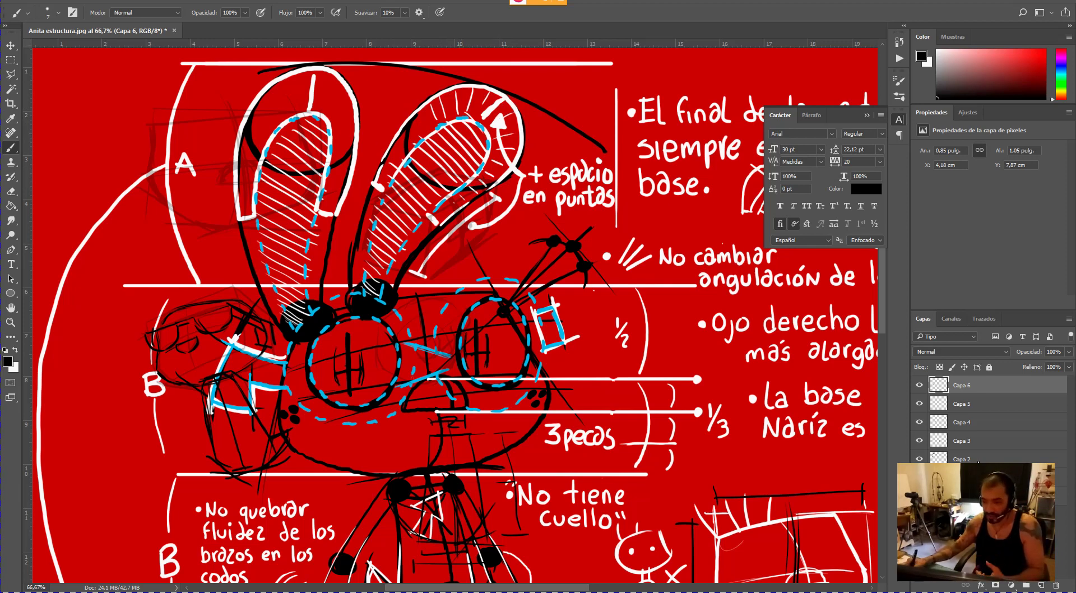
click(961, 459)
click(1037, 585)
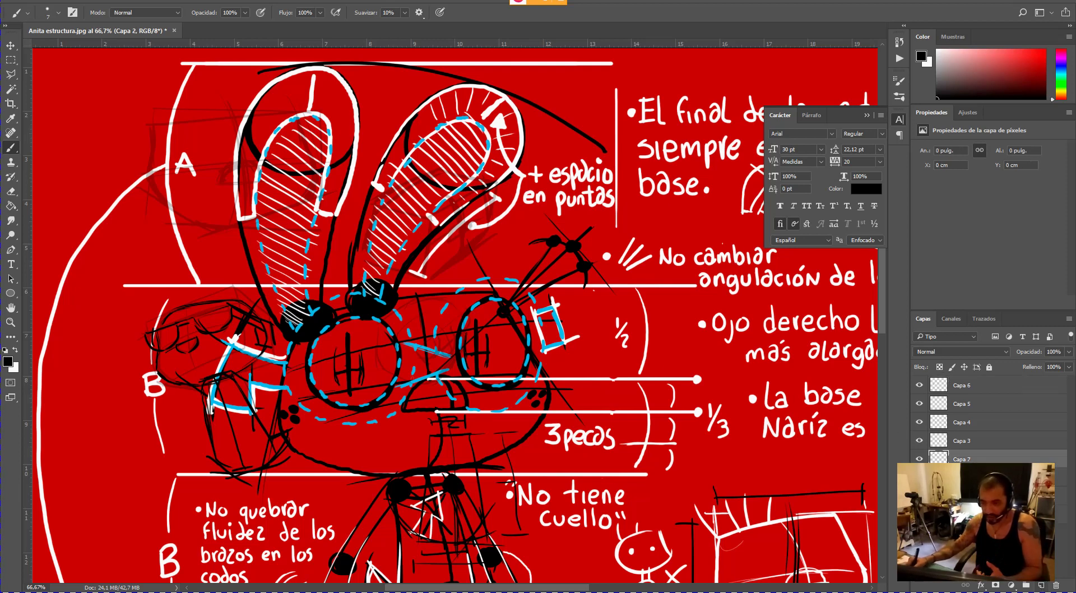
mouse_move(407, 154)
mouse_down()
mouse_move(399, 130)
mouse_move(428, 92)
mouse_move(486, 88)
mouse_move(514, 119)
mouse_move(508, 159)
mouse_move(449, 183)
mouse_move(405, 147)
mouse_move(416, 99)
mouse_move(454, 83)
mouse_move(507, 102)
mouse_move(512, 138)
mouse_move(489, 174)
mouse_move(463, 136)
mouse_move(297, 130)
mouse_move(300, 155)
mouse_up()
- Hide the red reference and move the traced ear-tip circle over the faint round head sketch
click(11, 45)
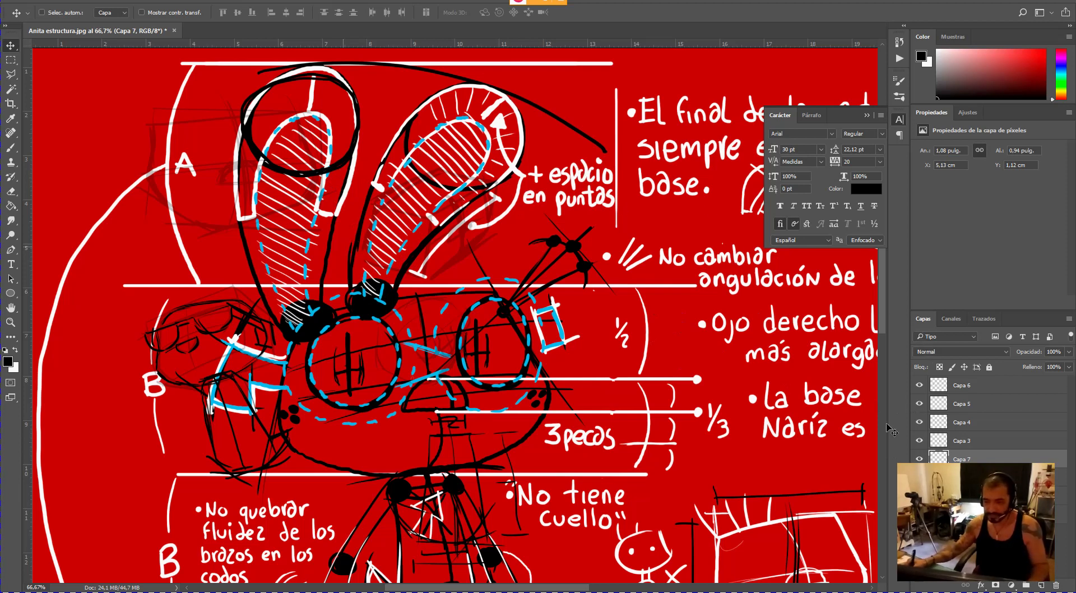
click(1060, 476)
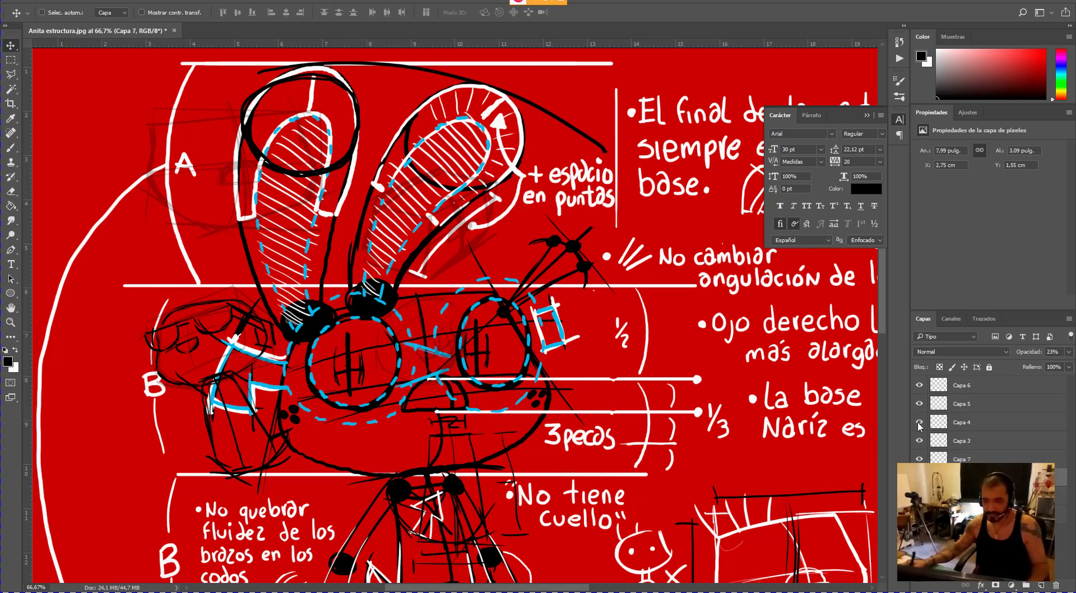
mouse_move(350, 156)
mouse_down()
mouse_move(359, 163)
mouse_move(342, 177)
mouse_up()
click(974, 460)
drag(321, 208, 417, 392)
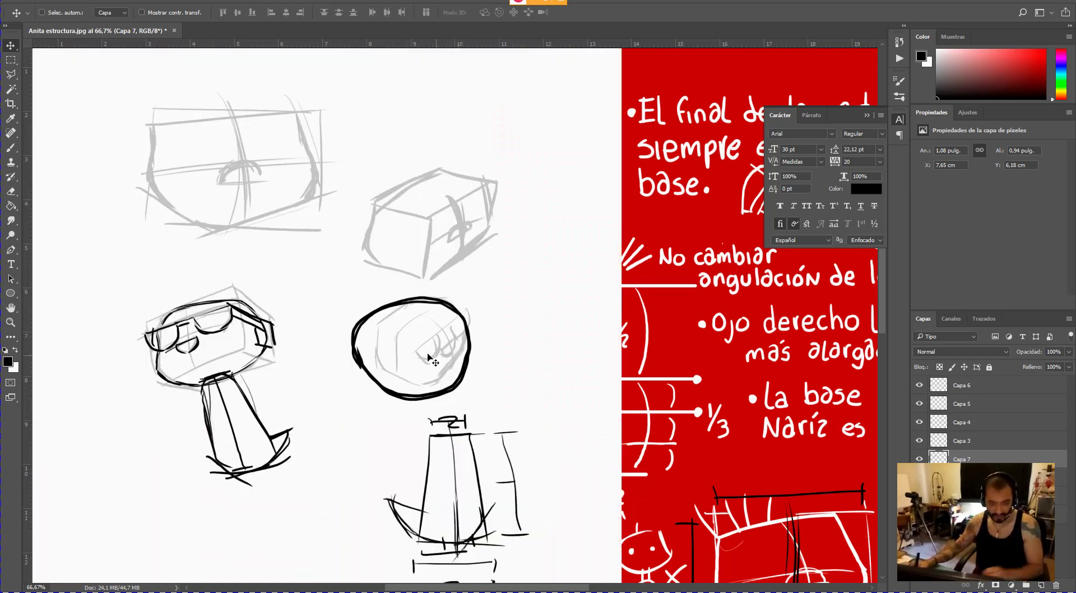
key(ctrl+t)
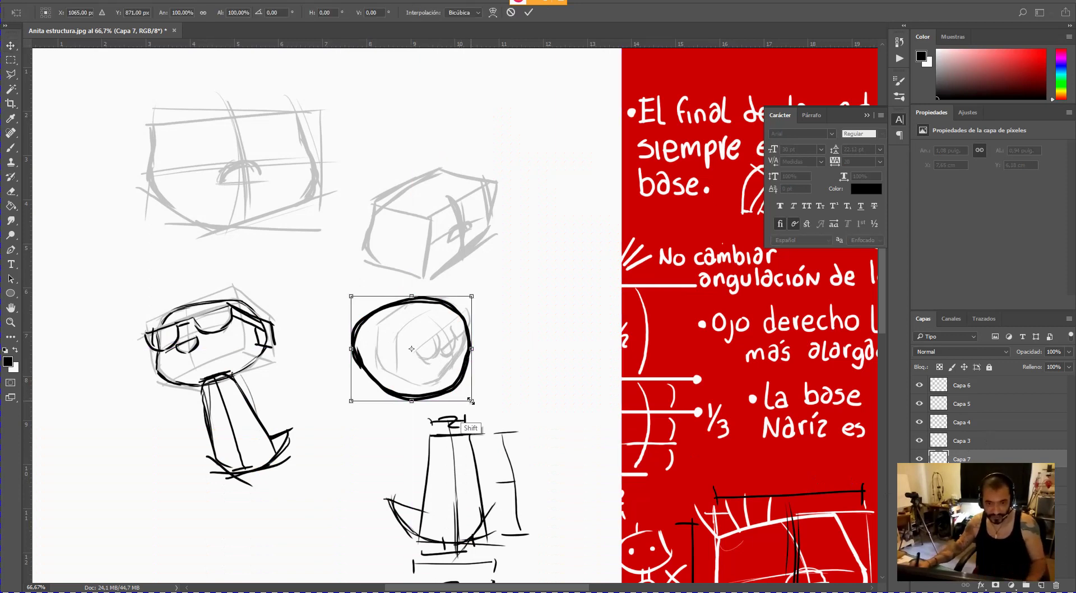
mouse_move(471, 400)
mouse_down()
mouse_move(435, 365)
mouse_move(387, 344)
mouse_move(245, 356)
mouse_up()
key(Escape)
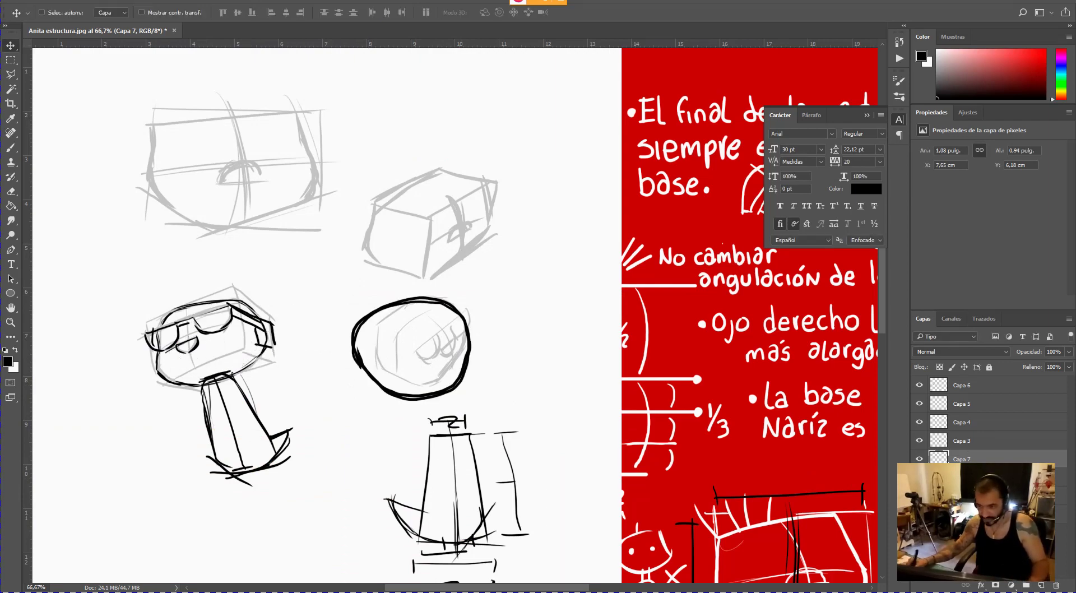
key(ctrl+z)
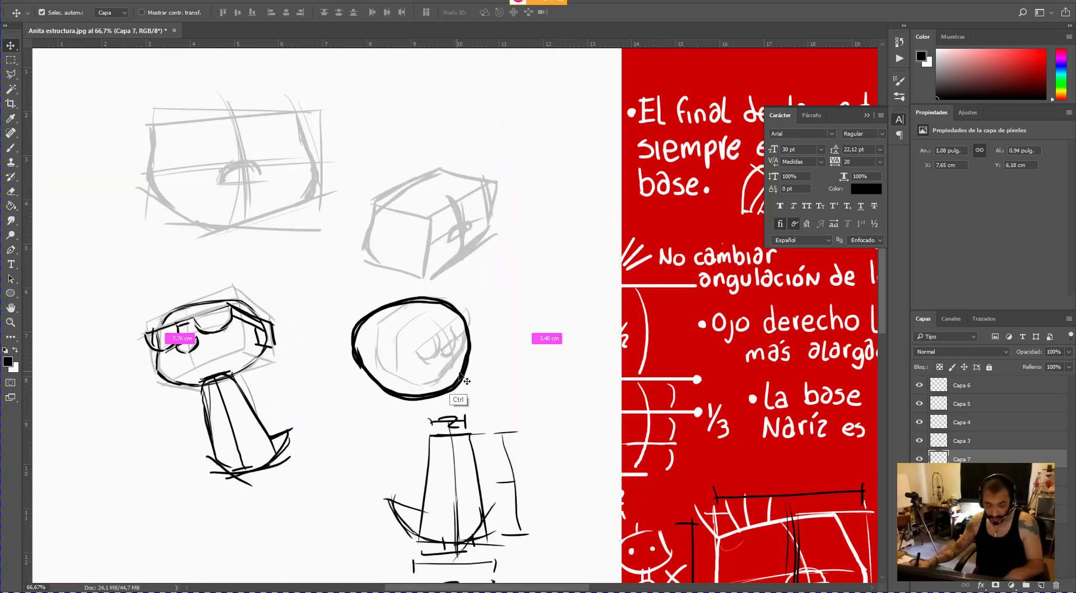
- Scale the ear-tip circle down to about 0.44 by 0.39 in and place it above the inked head, to its left
key(ctrl+t)
mouse_move(457, 381)
mouse_down()
mouse_move(279, 368)
mouse_move(218, 326)
mouse_move(193, 337)
mouse_move(158, 237)
mouse_up()
key(Return)
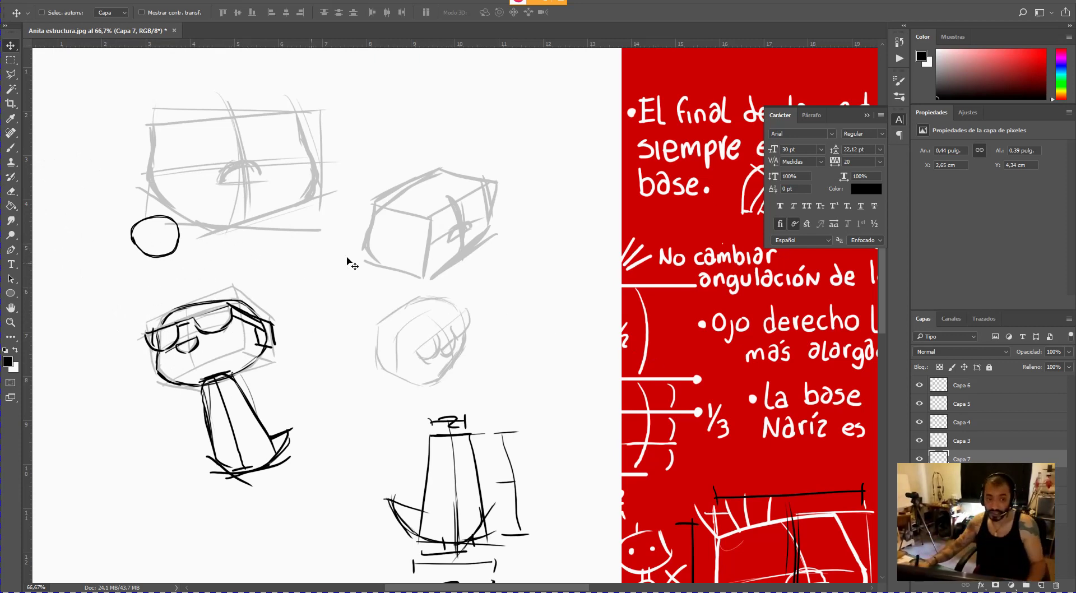
- With the reference shown, trace the left ear's base ball as an oval about 0.53 by 0.38 in on a new layer, and move it onto the ear's tip
key(ctrl+comma)
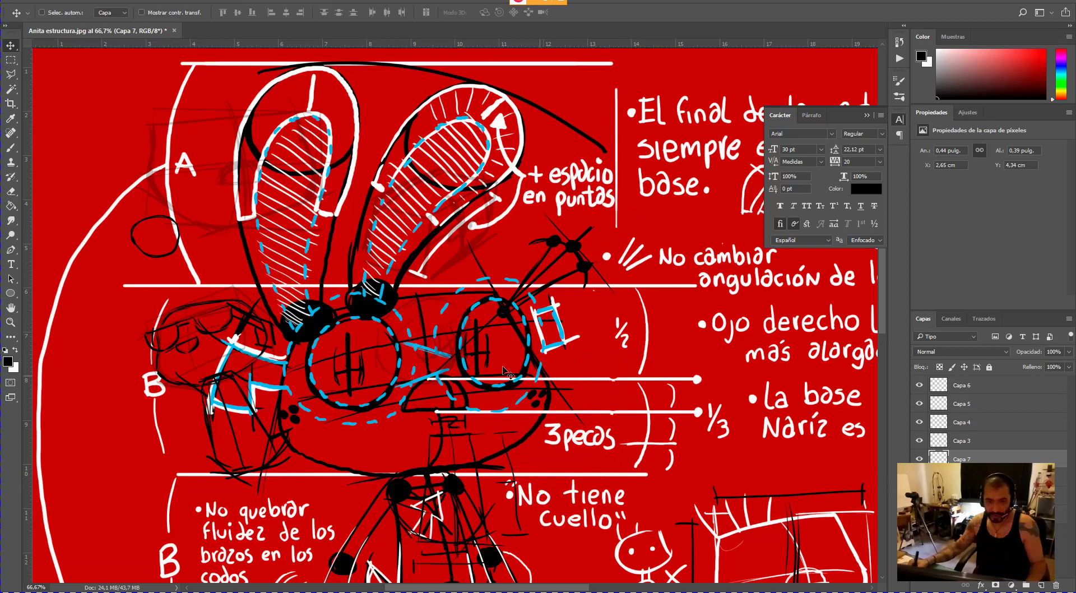
click(1040, 586)
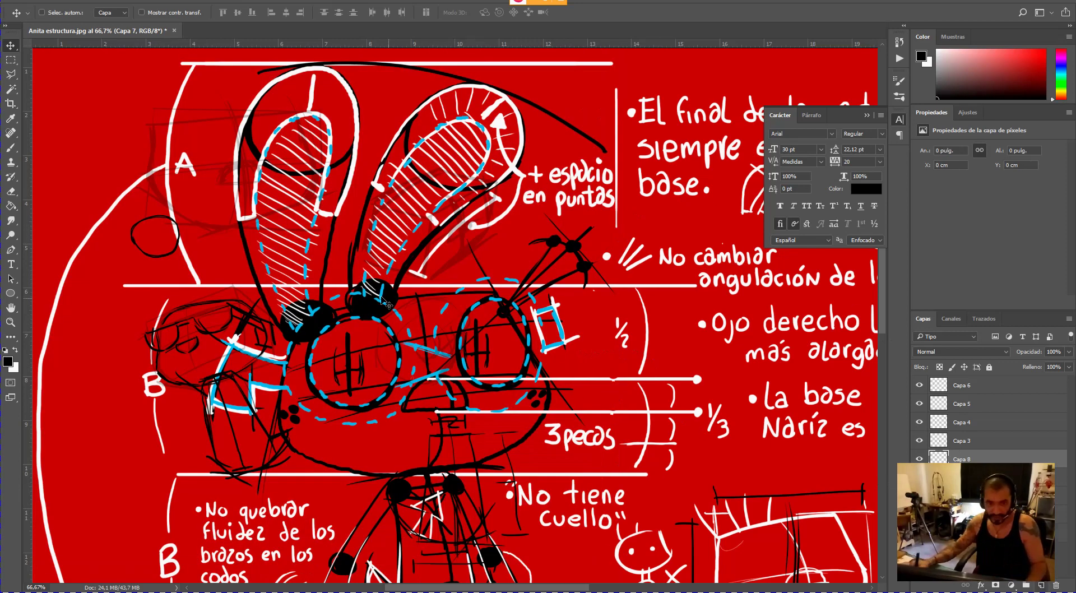
click(11, 148)
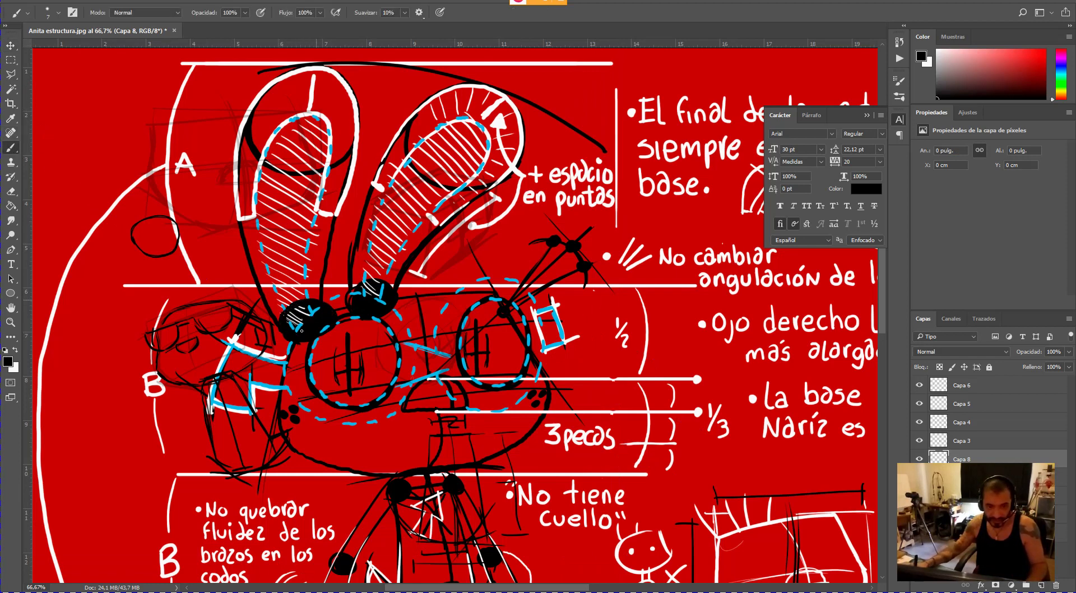
drag(301, 330, 314, 317)
click(8, 45)
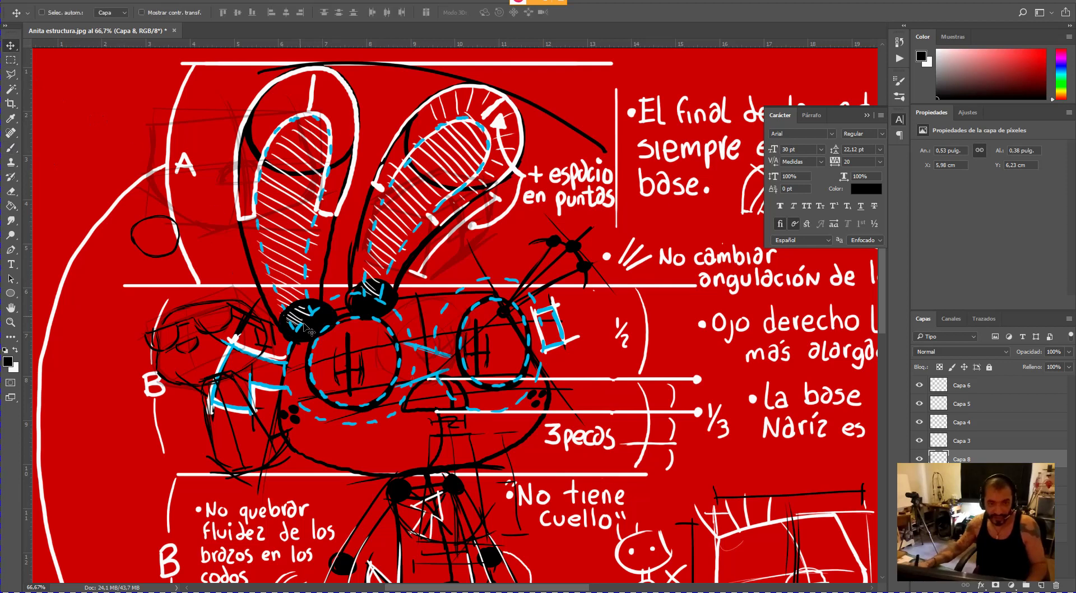
drag(327, 332, 302, 130)
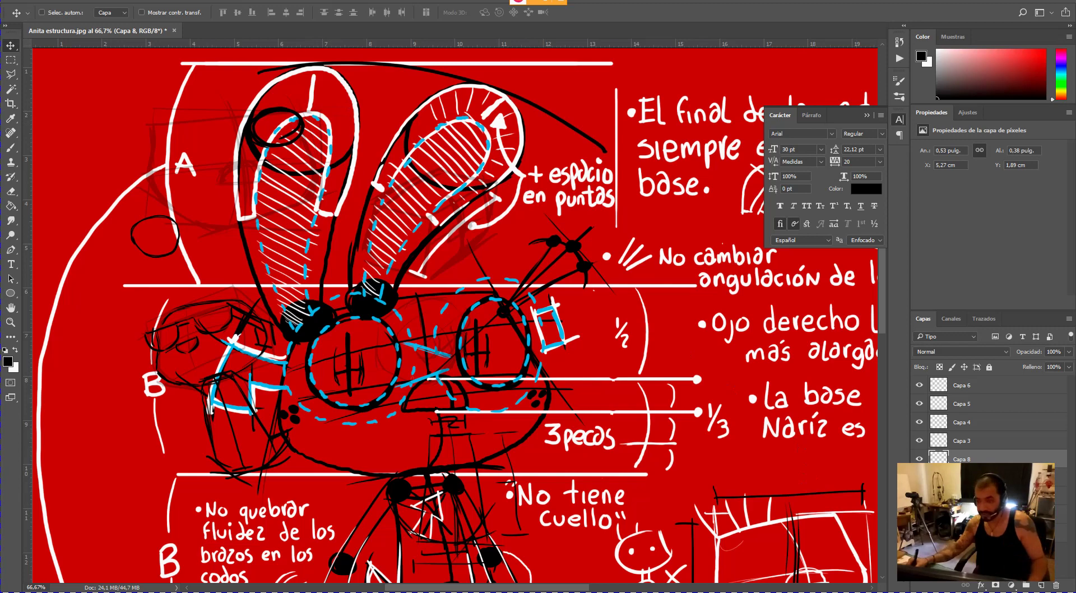
- Hide the reference, scale the ear-base oval to about 0.25 by 0.17 in, and set it on top of the inked head
click(919, 496)
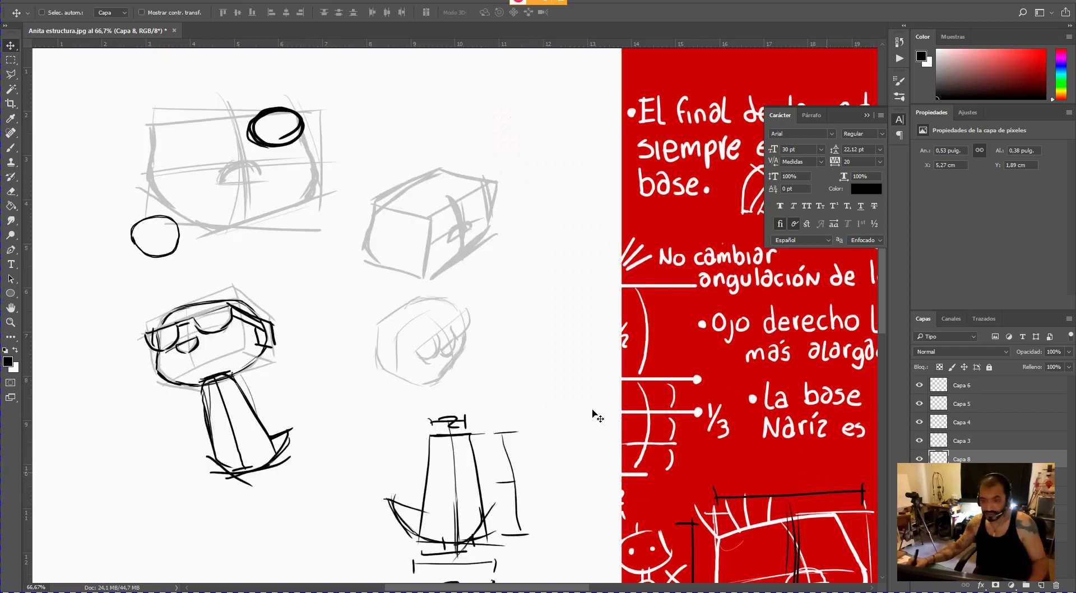
mouse_move(287, 142)
mouse_down()
mouse_move(170, 245)
mouse_move(165, 230)
mouse_move(211, 304)
mouse_up()
key(ctrl+t)
key(Return)
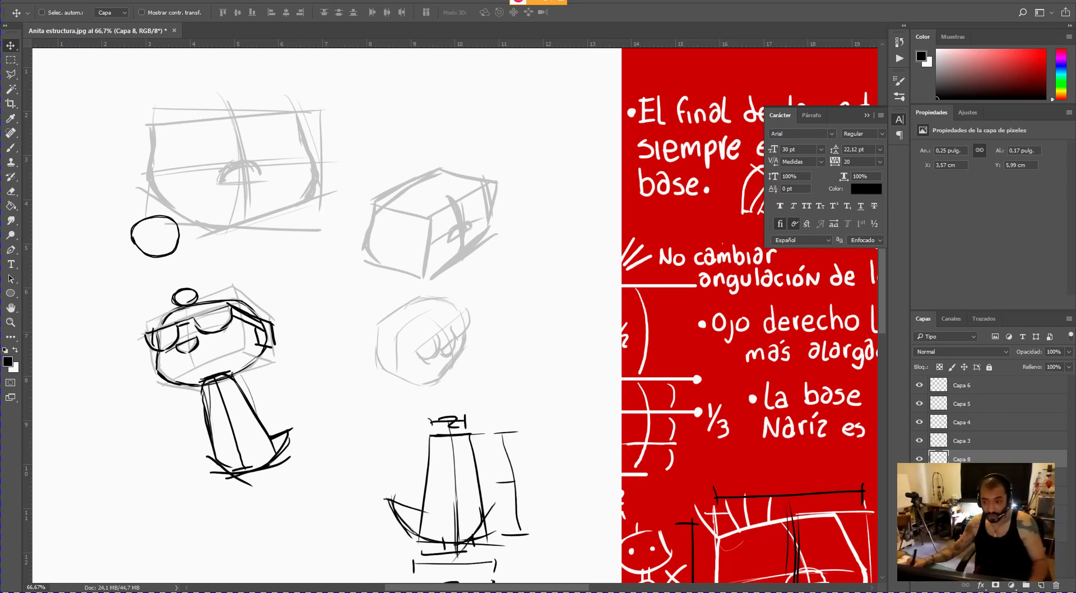
click(963, 478)
drag(170, 254, 151, 254)
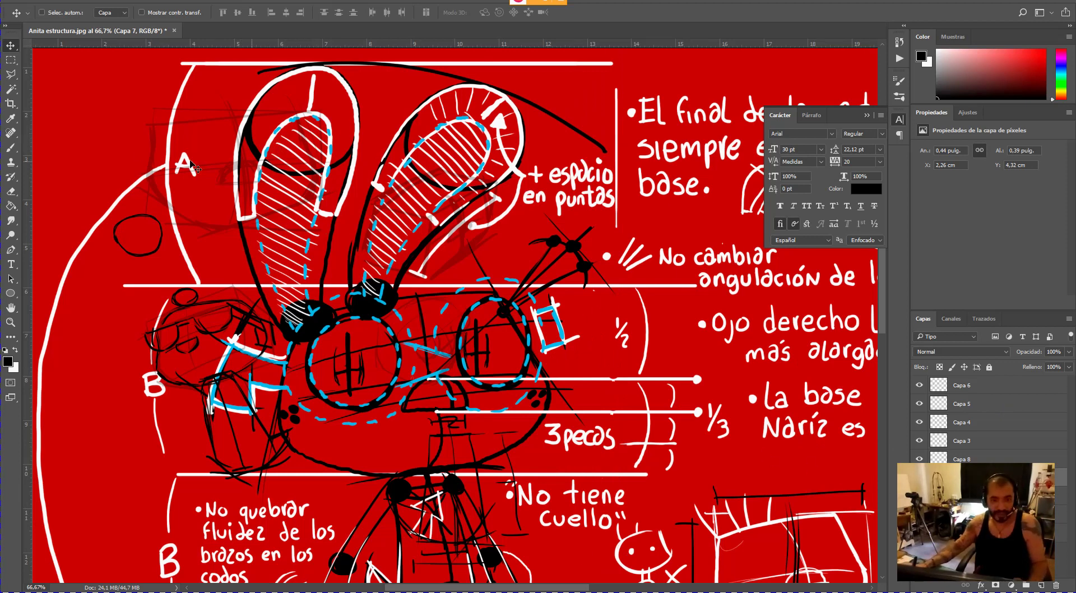
click(11, 148)
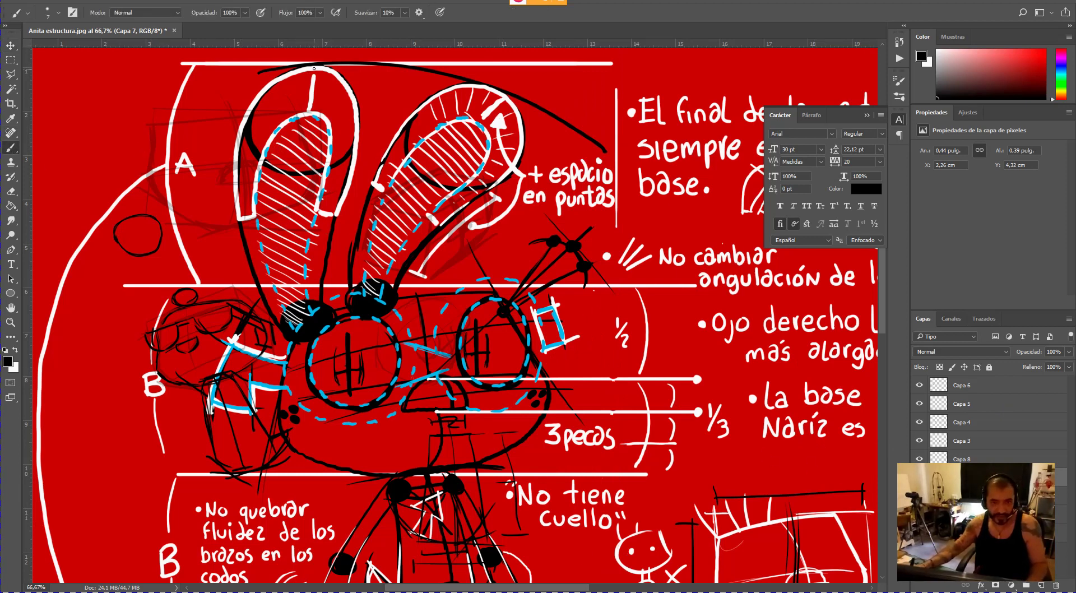
drag(314, 68, 285, 170)
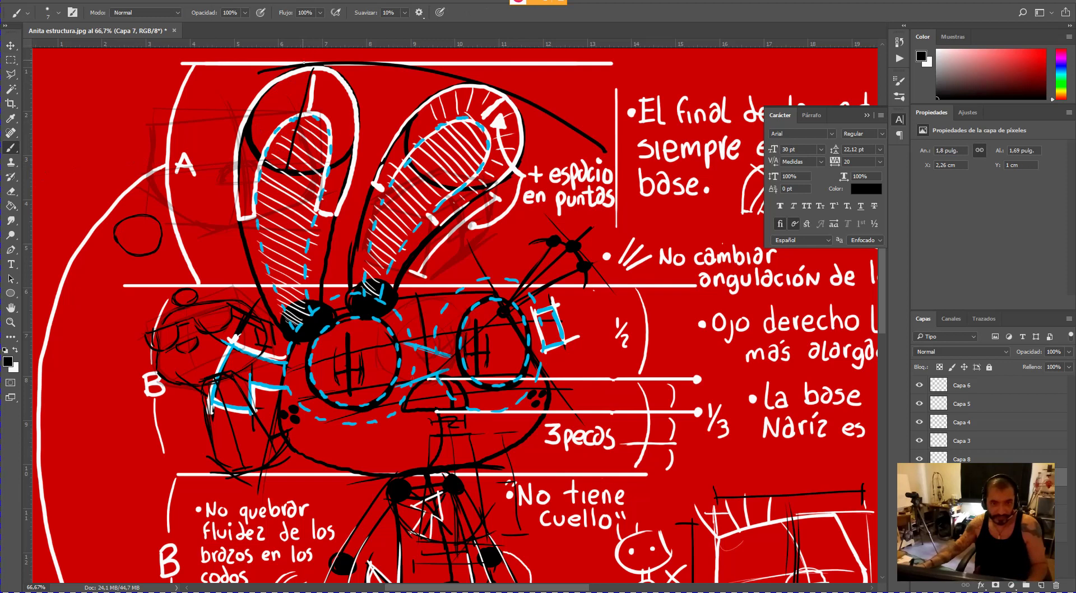
key(ctrl+z)
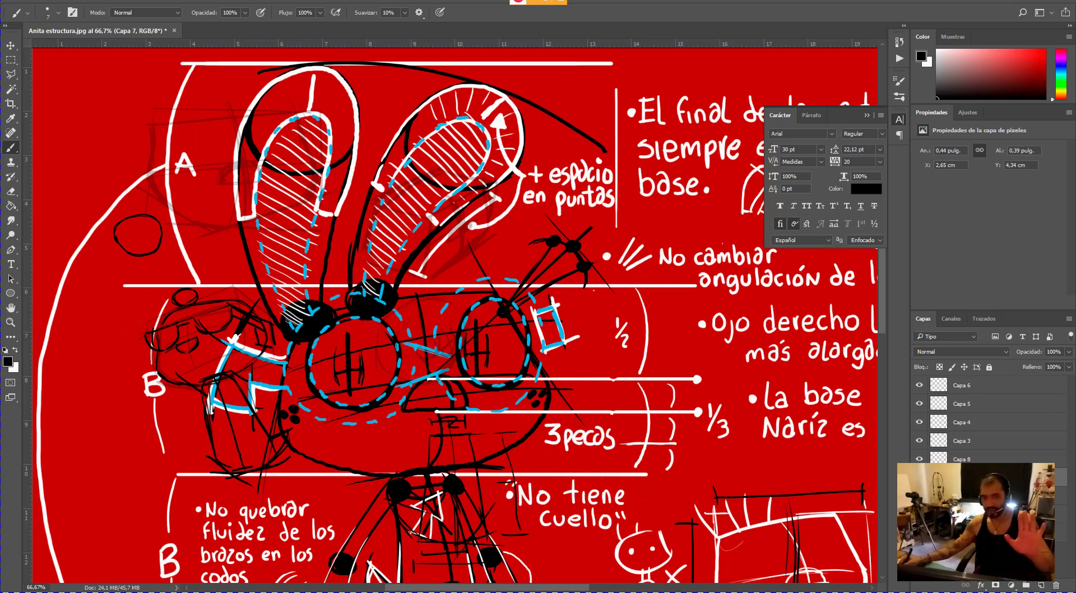
key(ctrl+z)
key(ctrl+z)
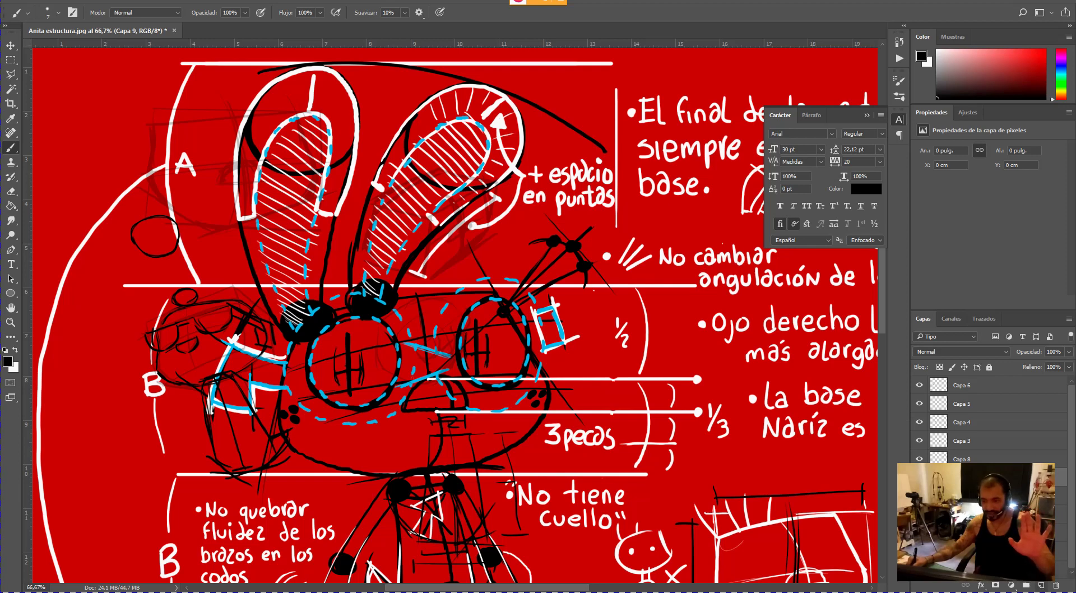
key(ctrl+z)
- On a new layer, draw a slanted measuring bar about 0.95 in tall across the left ear's tip circle and move it directly below the circle
mouse_move(312, 72)
mouse_down()
mouse_move(295, 169)
mouse_move(283, 171)
mouse_up()
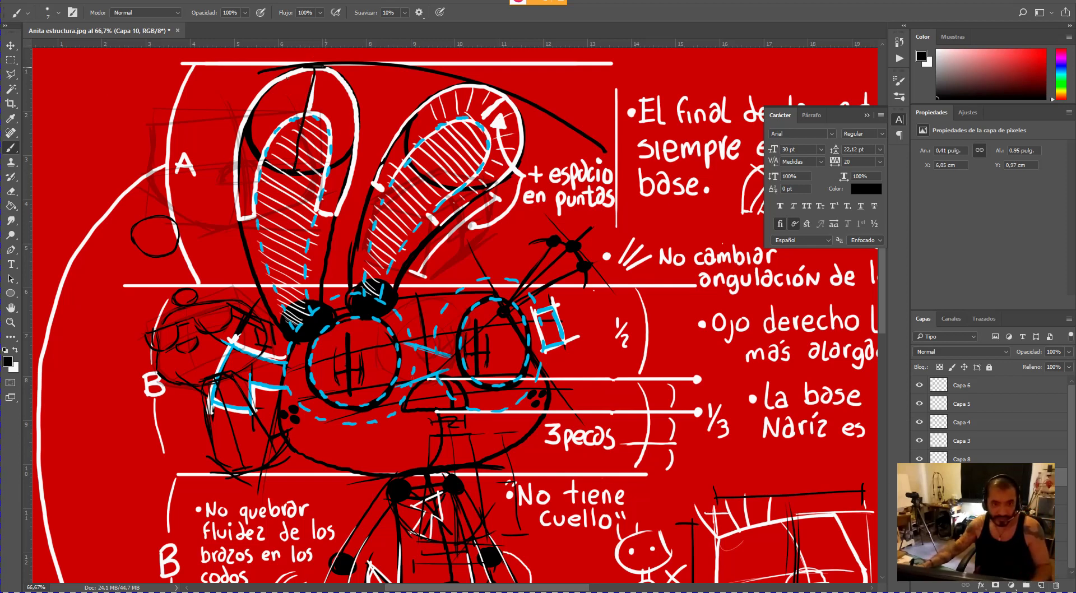
key(v)
drag(298, 135, 286, 242)
- Rotate the measuring bar upright, stack a duplicate of it directly beneath, and hide the reference
key(ctrl+t)
mouse_move(351, 232)
mouse_down()
mouse_move(351, 217)
mouse_move(344, 231)
mouse_up()
key(Return)
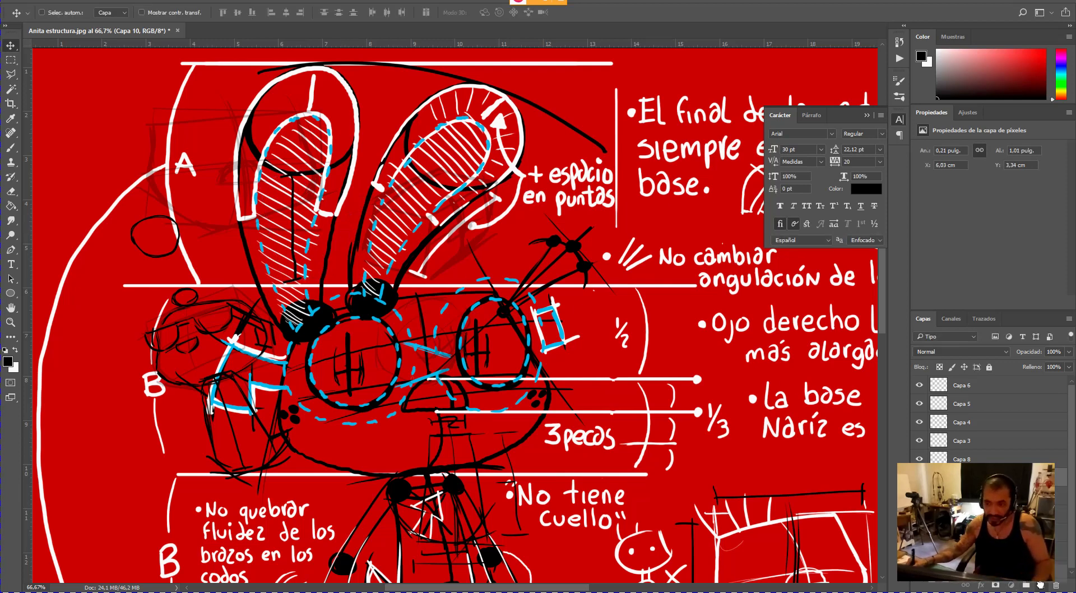
drag(316, 268, 321, 381)
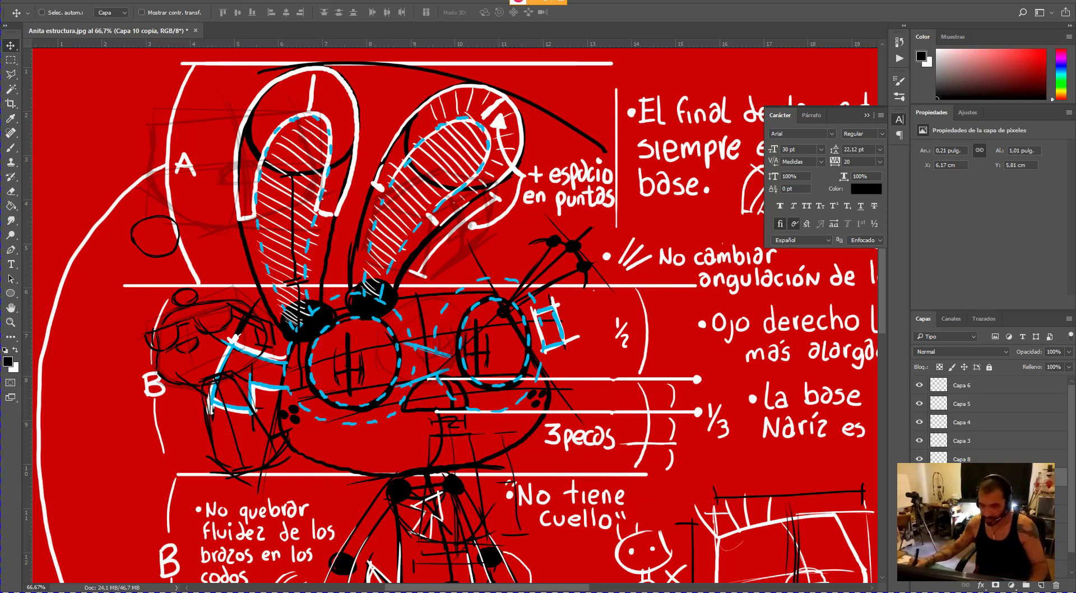
key(ctrl+z)
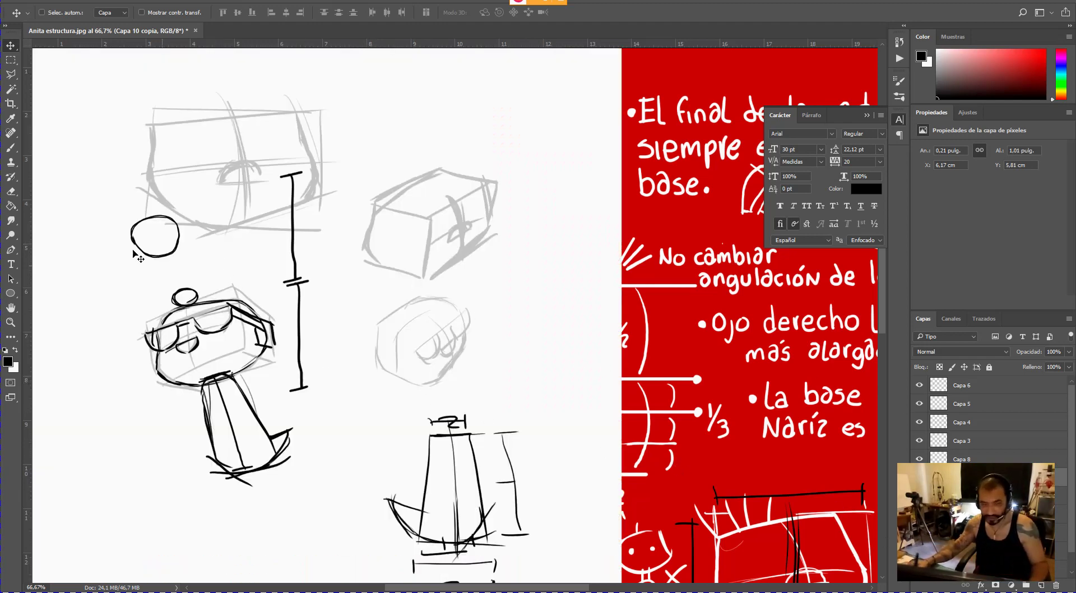
- Move the ear-tip circle on Capa 7 slightly farther left and duplicate its layer
right_click(153, 257)
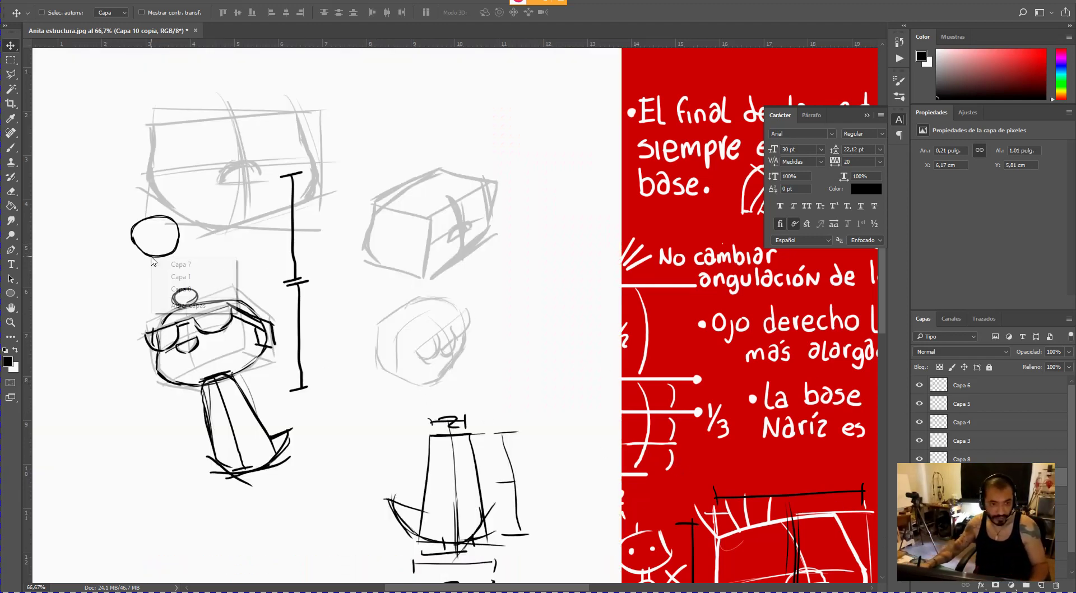
click(190, 267)
drag(181, 272, 162, 276)
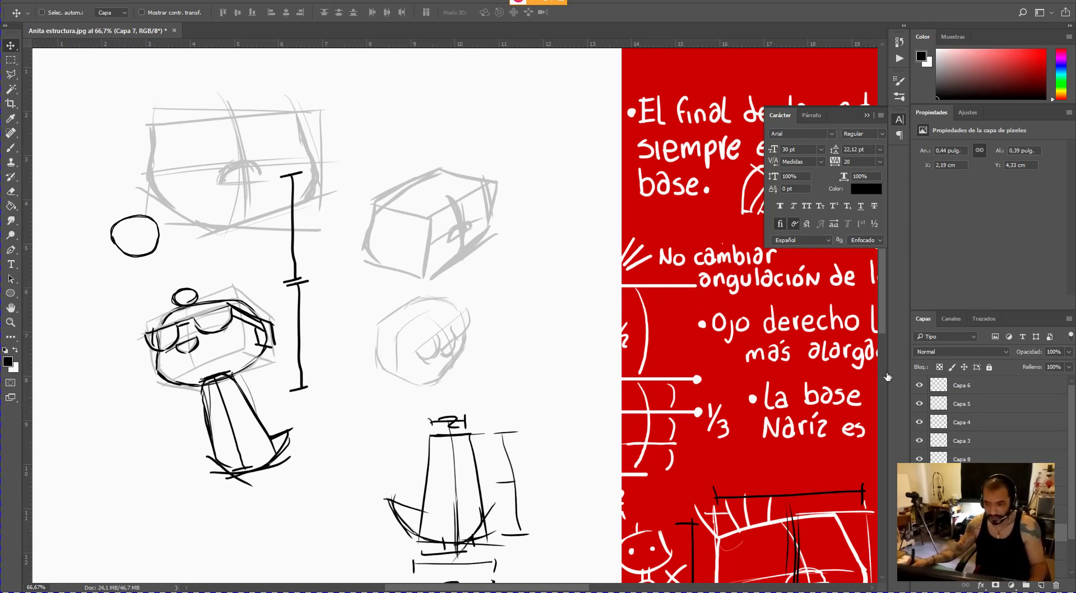
key(b)
key(ctrl+j)
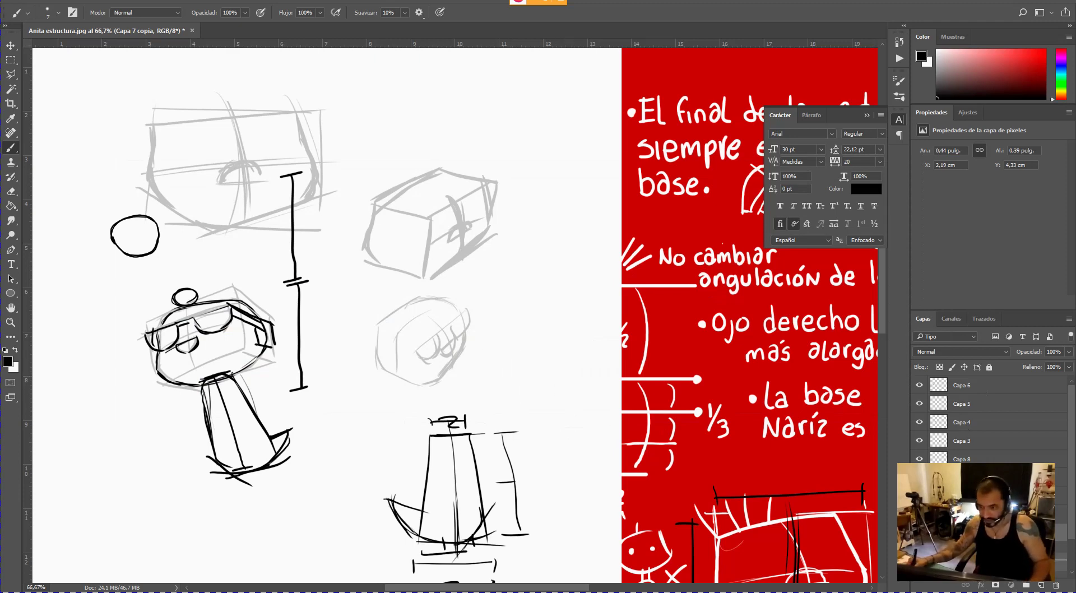
- Stack two more duplicates of the ear-tip circle directly beneath it to form a column of three circles
key(ctrl+j)
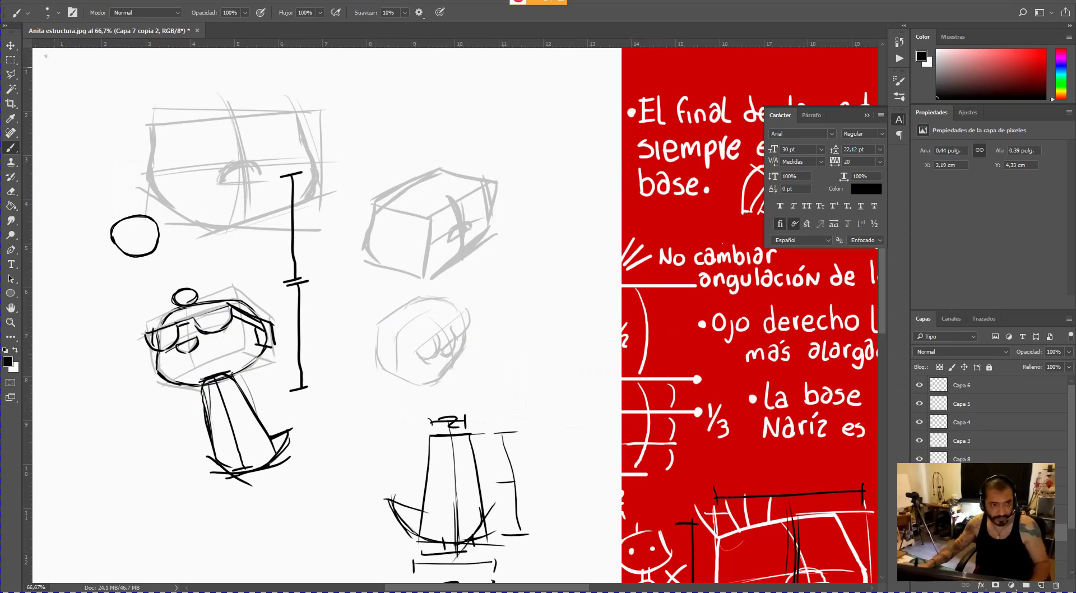
key(v)
drag(139, 232, 141, 276)
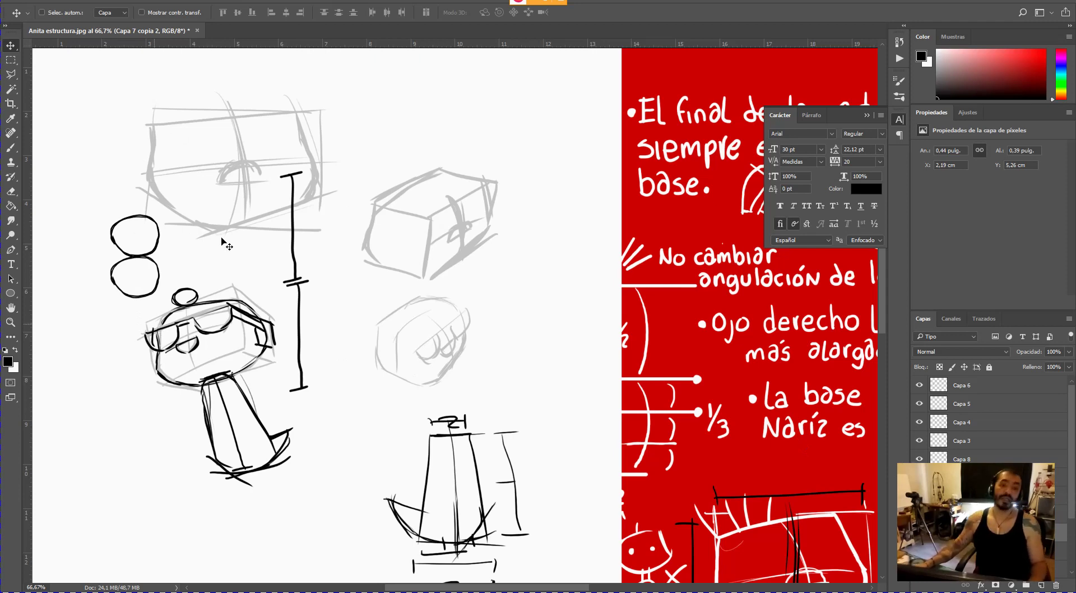
key(ctrl+j)
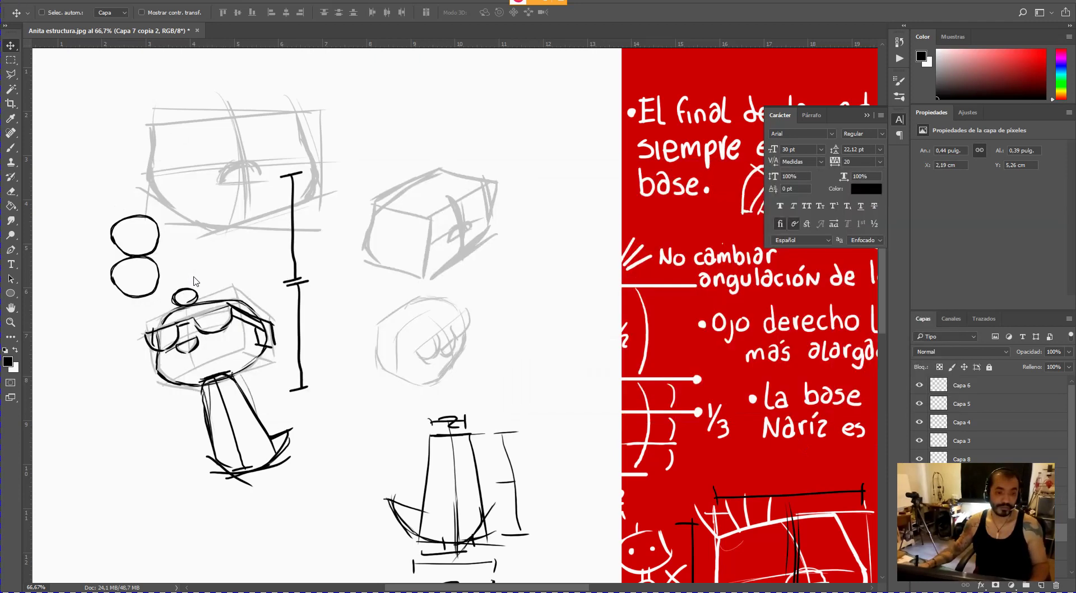
drag(200, 282, 205, 328)
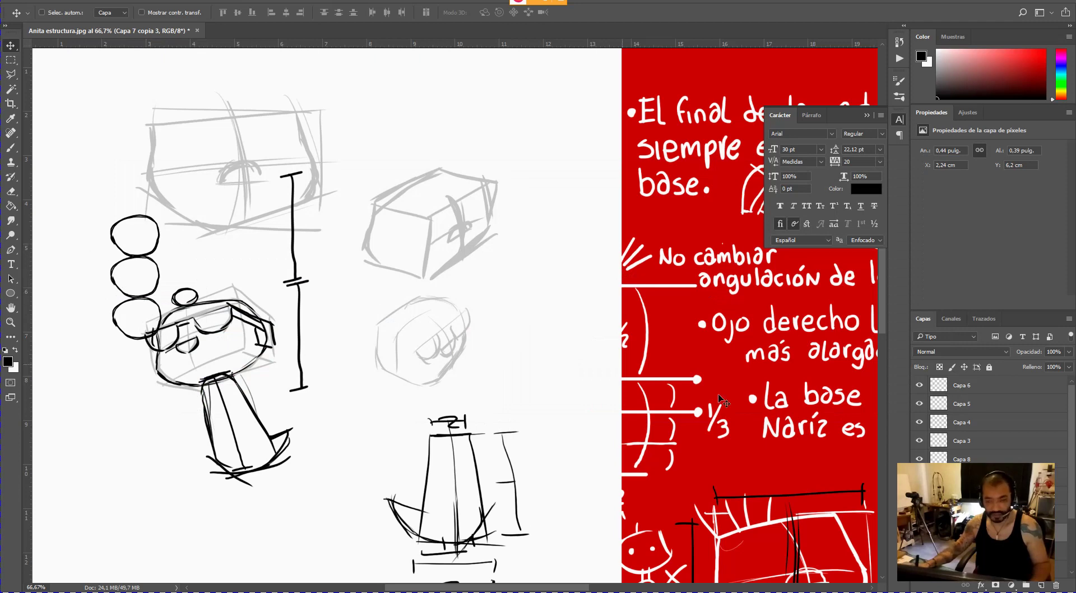
- Move the three ear circles together slightly up and to the right, hide the duplicates, and make Capa 7 active for brushing
scroll(1069, 510, down, 2)
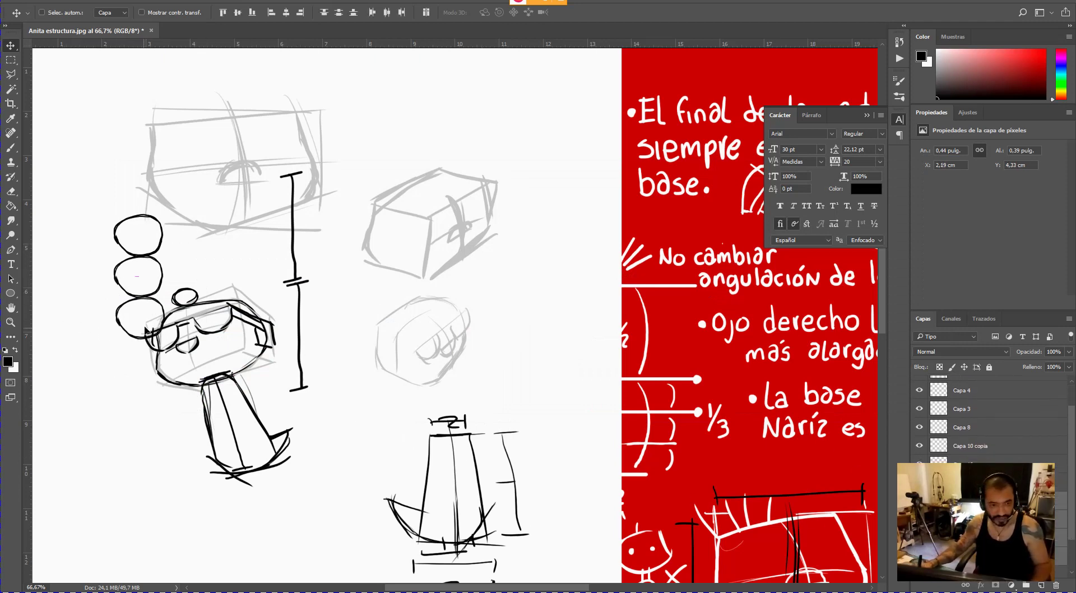
drag(140, 330, 150, 326)
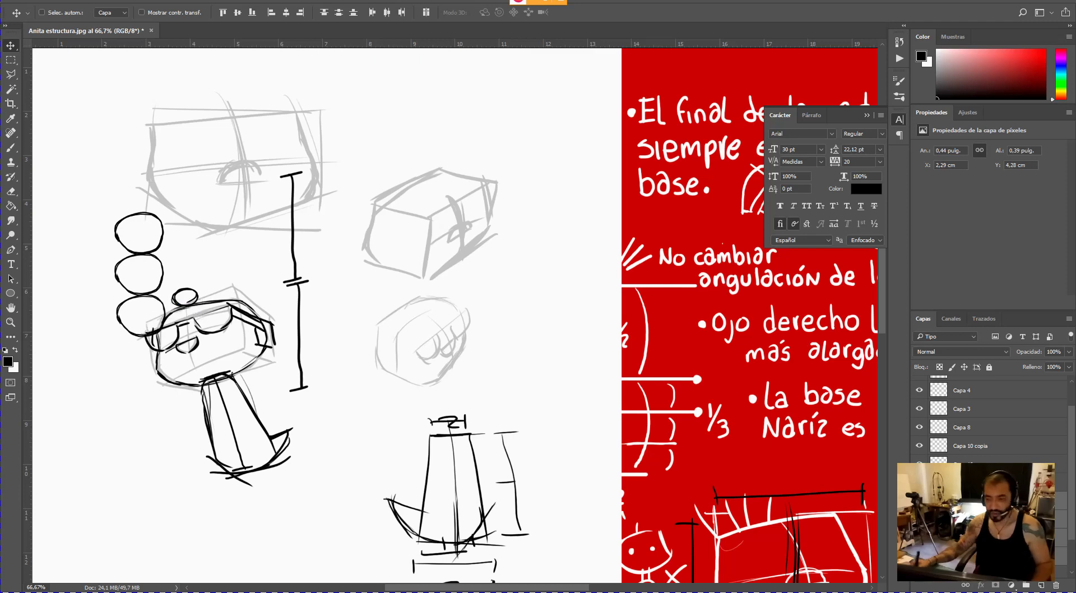
key(ctrl+z)
key(ctrl+z)
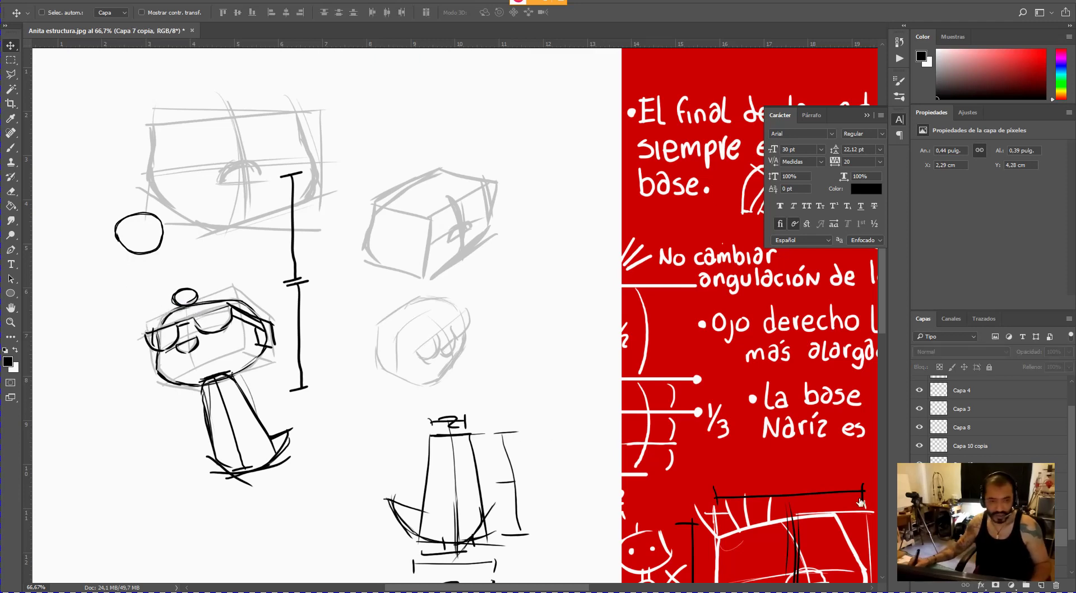
click(16, 151)
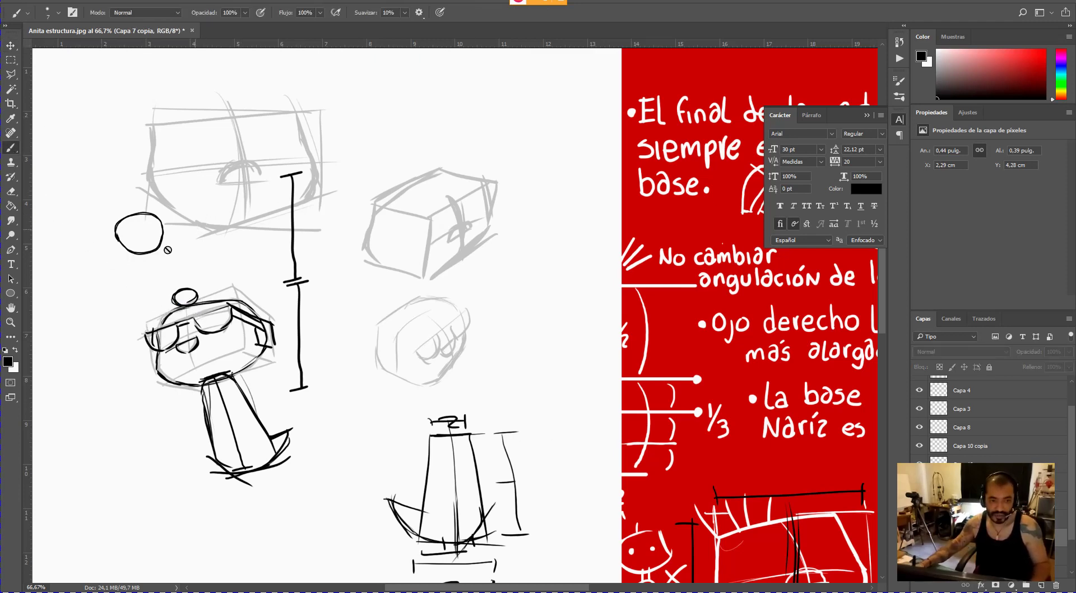
key(ctrl+z)
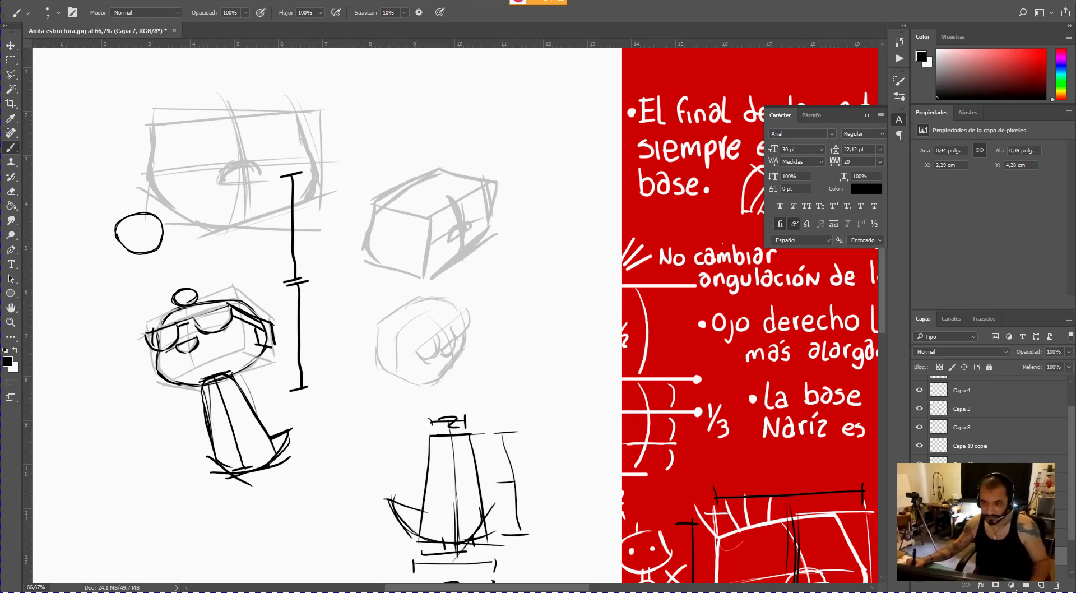
- Draw curved side strokes on Capa 7 joining the ear-tip circle to the small oval on top of the head
drag(130, 254, 167, 291)
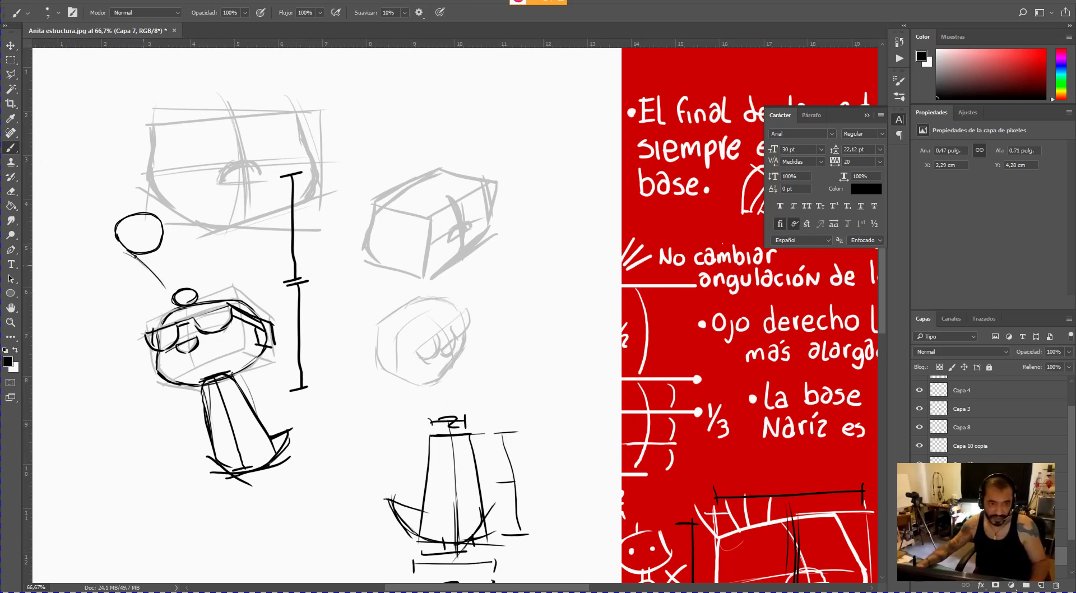
drag(162, 222, 194, 288)
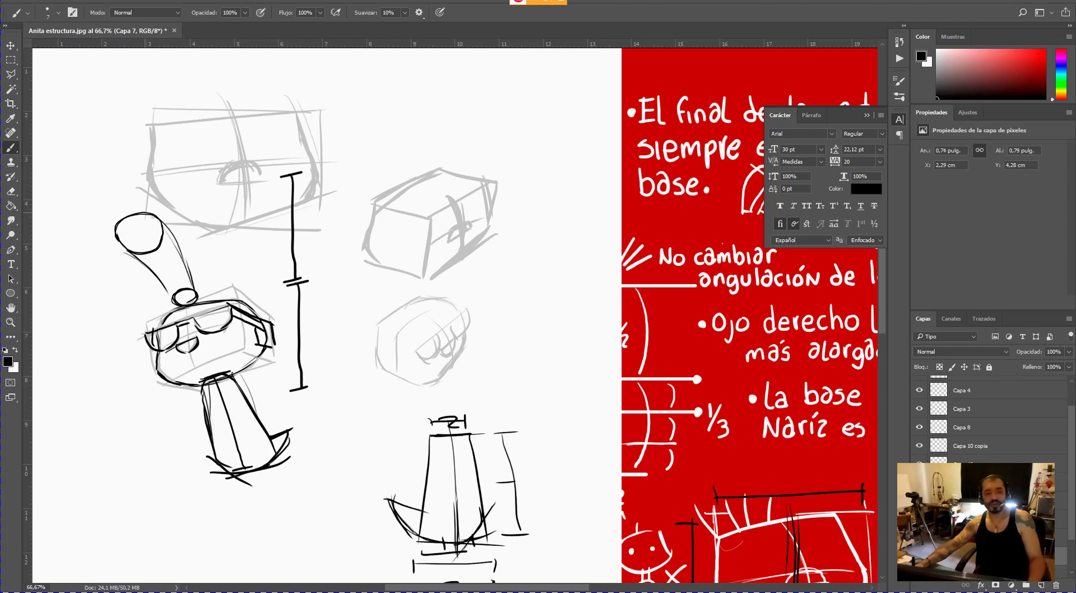
drag(157, 221, 193, 274)
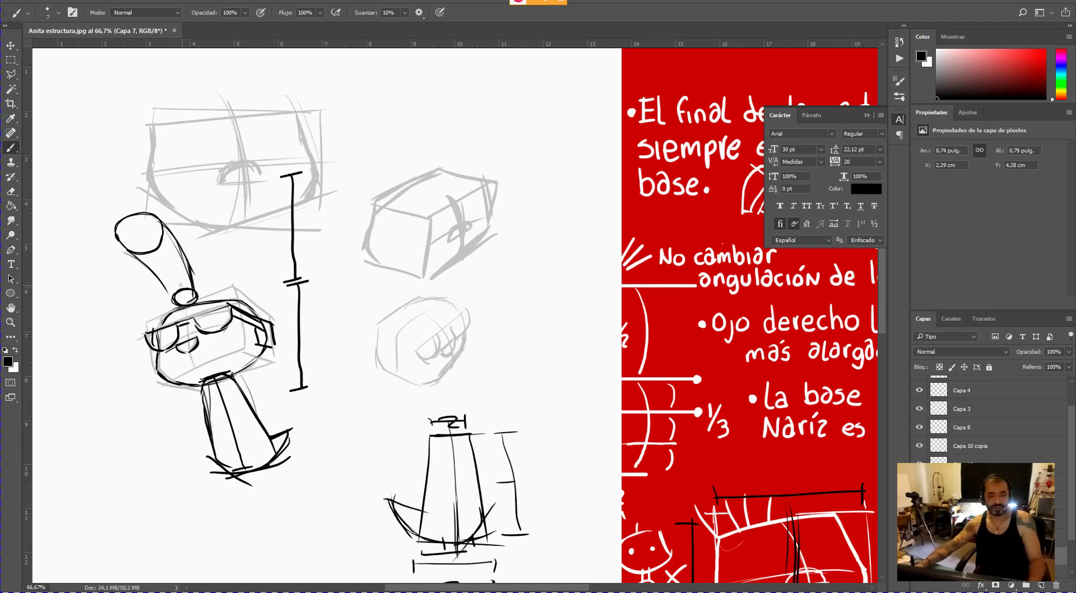
key(ctrl+alt)
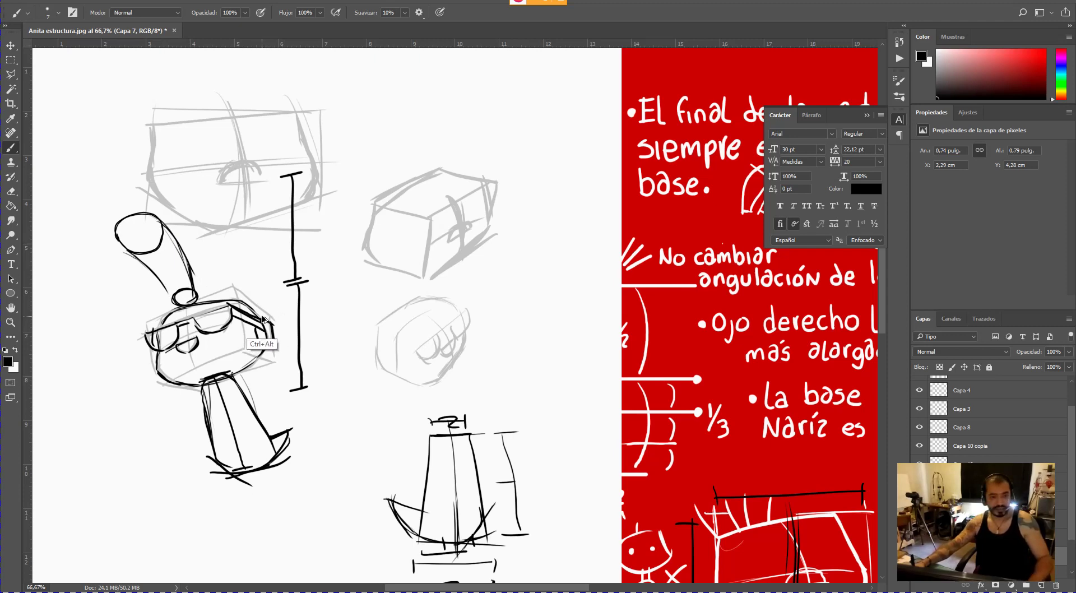
drag(267, 319, 273, 343)
key(alt)
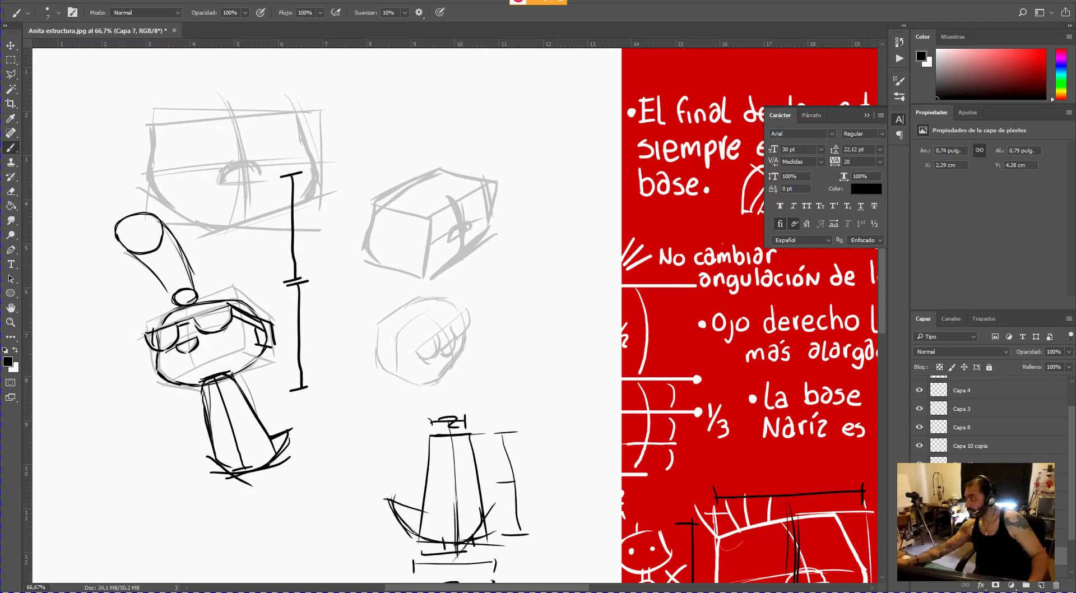
- Mark a short cross stroke over the ear's right side, and erase it together with both ear sides from Capa 7
drag(168, 267, 195, 244)
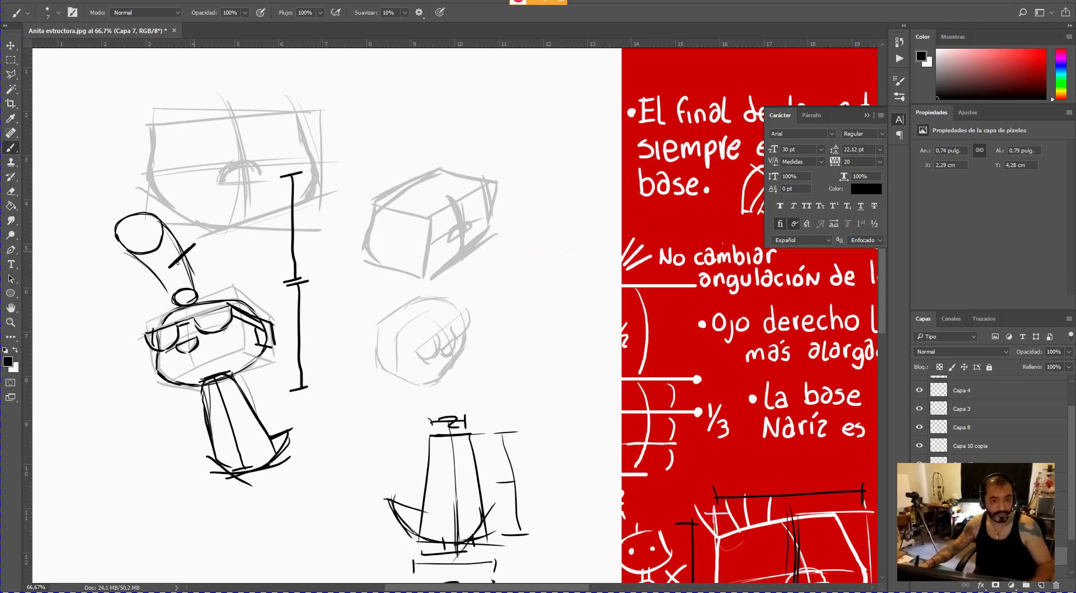
key(e)
mouse_move(190, 259)
mouse_down()
mouse_move(215, 257)
mouse_move(200, 267)
mouse_move(197, 223)
mouse_move(182, 317)
mouse_move(117, 296)
mouse_move(139, 290)
mouse_move(124, 289)
mouse_move(132, 310)
mouse_up()
key(b)
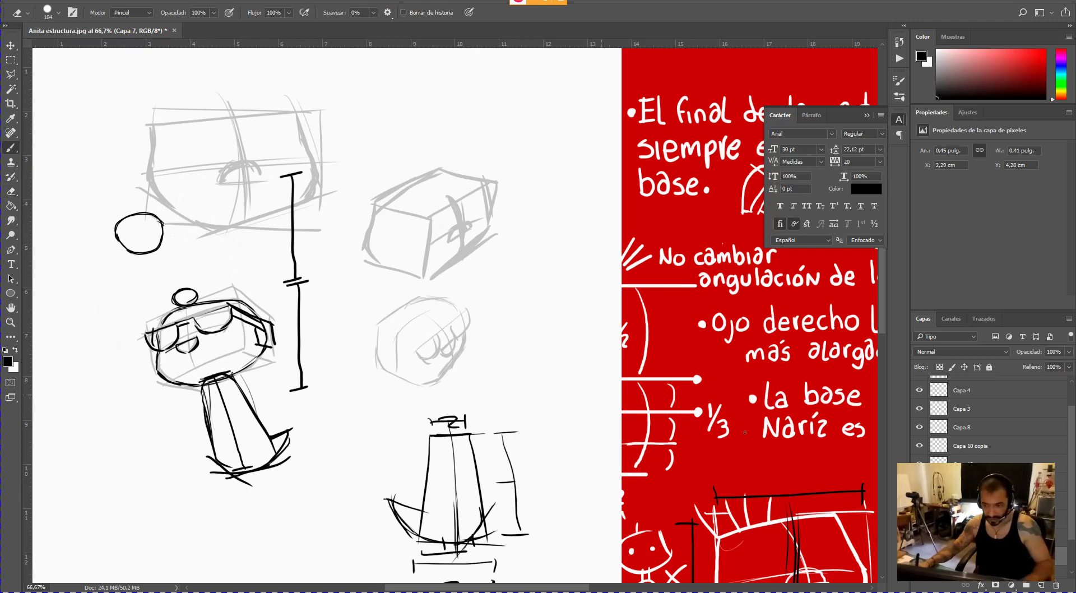
- On a new layer, draw the ear's curved sides from tip circle to base oval and lower the layer's opacity to 15%
click(1040, 584)
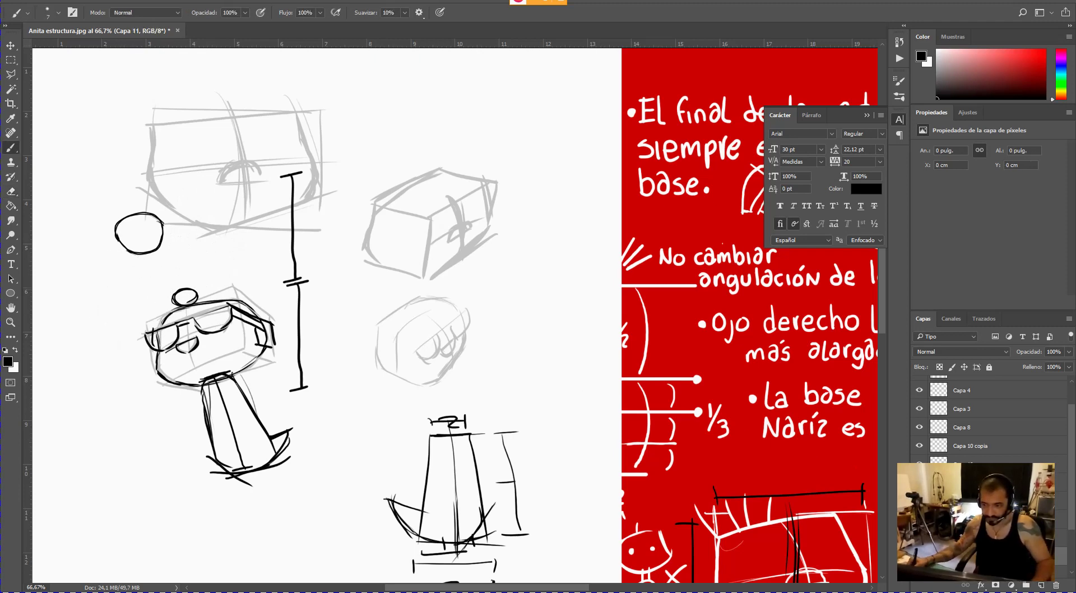
mouse_move(133, 257)
mouse_down()
mouse_move(166, 302)
mouse_move(156, 209)
mouse_move(191, 291)
mouse_move(133, 248)
mouse_up()
mouse_move(173, 300)
mouse_down()
mouse_move(136, 250)
mouse_move(170, 288)
mouse_up()
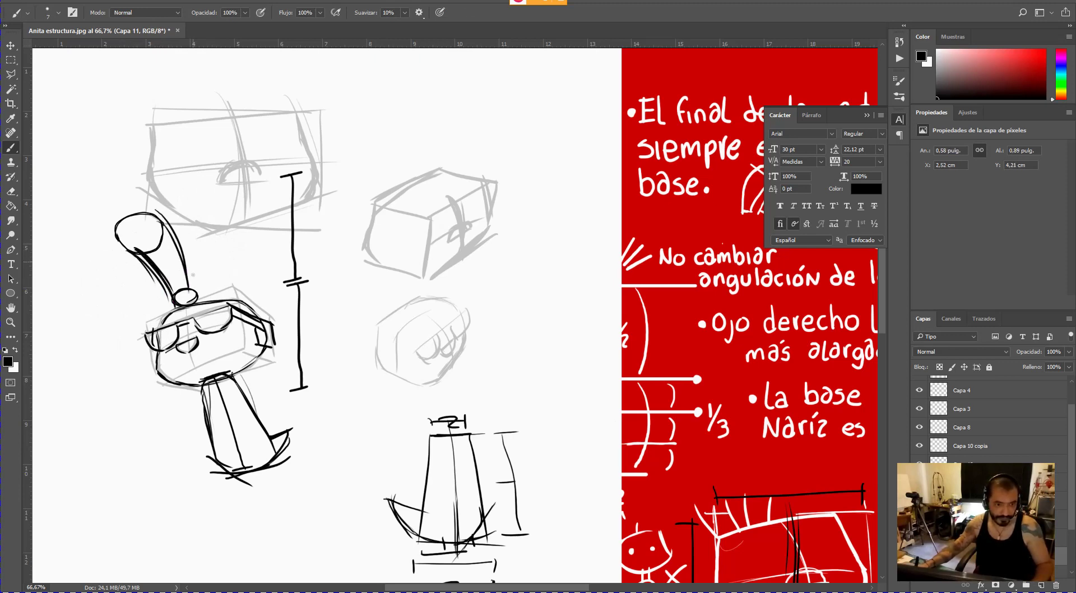
drag(160, 219, 195, 296)
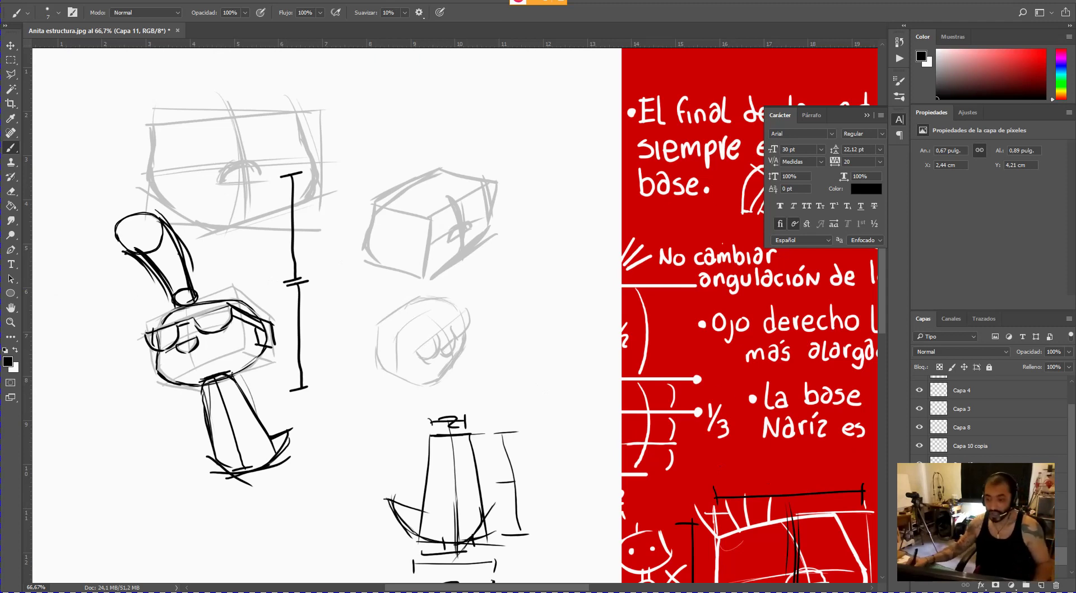
click(1068, 352)
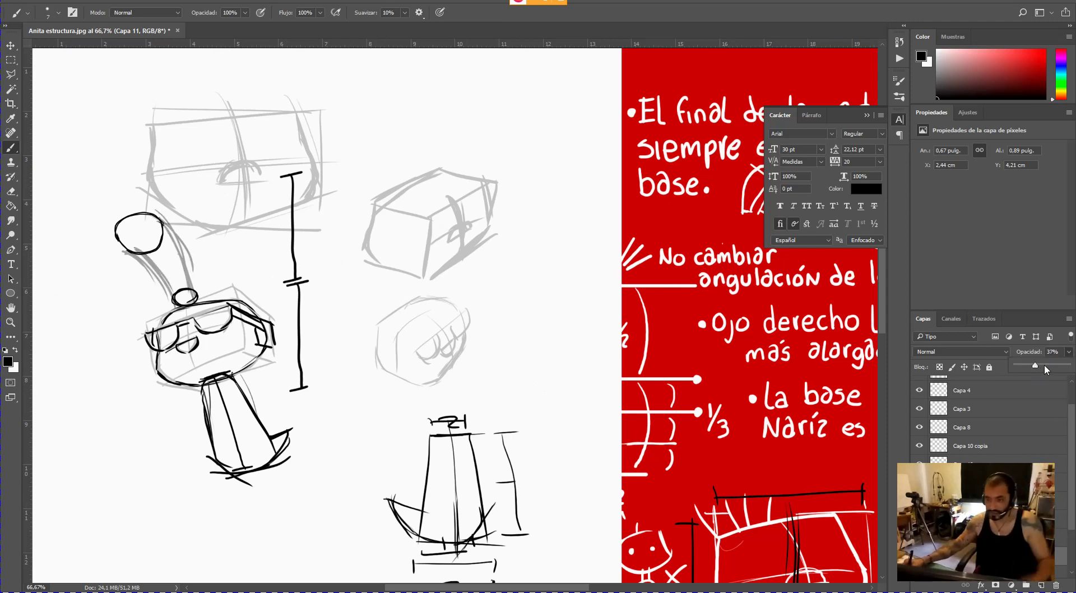
drag(1025, 367, 1023, 366)
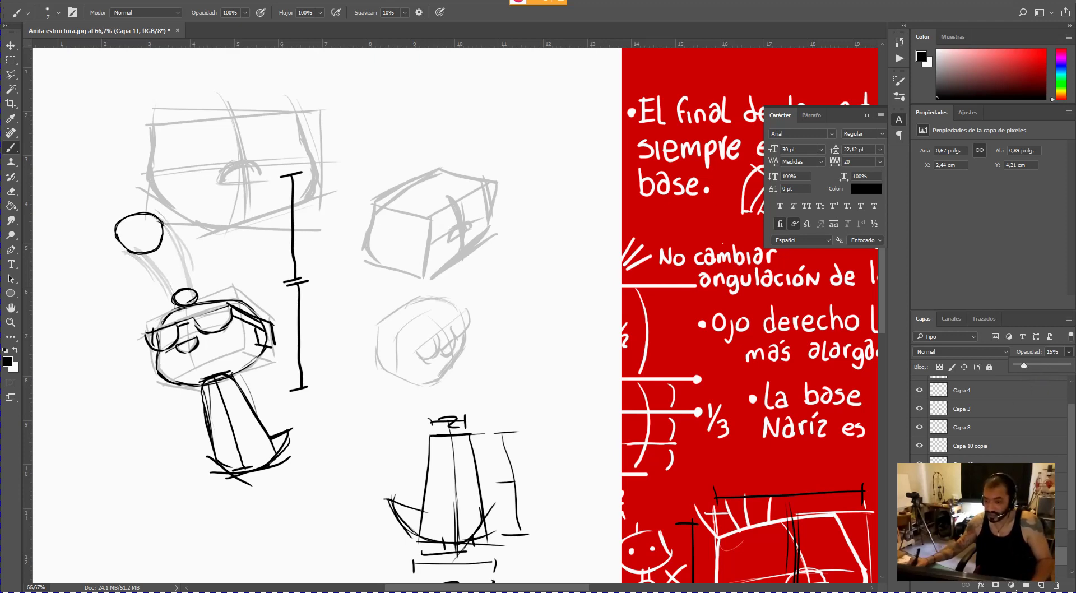
- Duplicate the Capa 7 ear-tip circle, place the copy straight below beside the head's lower left, and hide the original
scroll(1072, 520, down, 3)
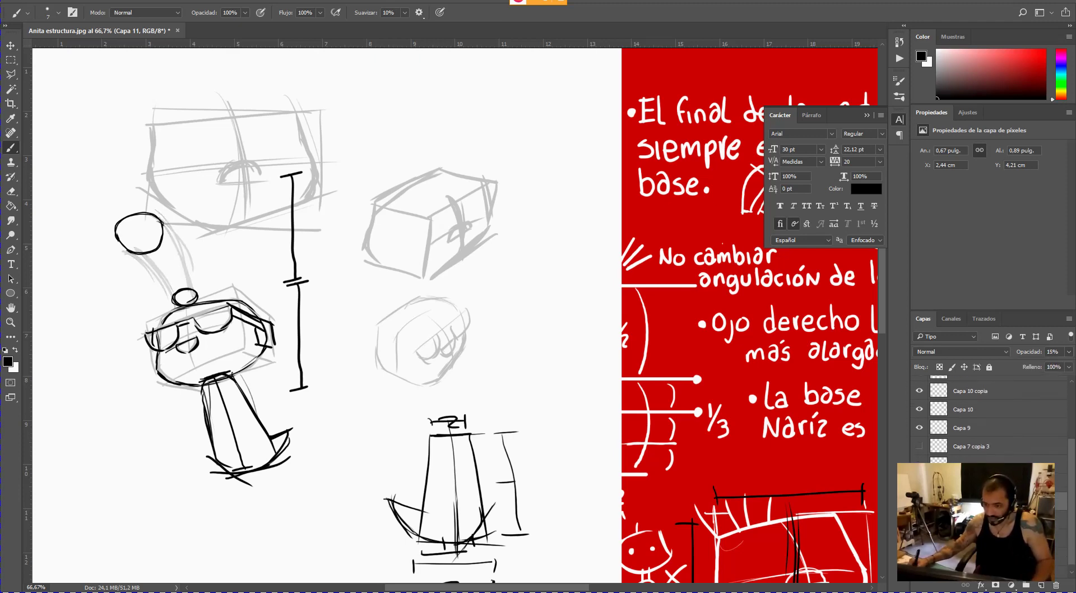
key(ctrl+z)
key(ctrl+shift+z)
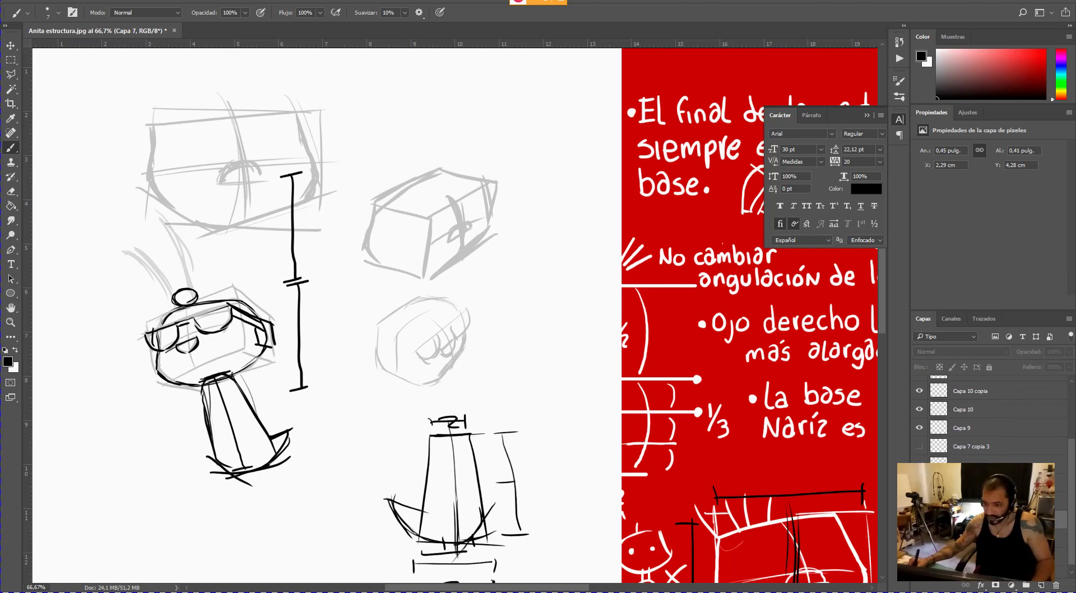
key(ctrl+j)
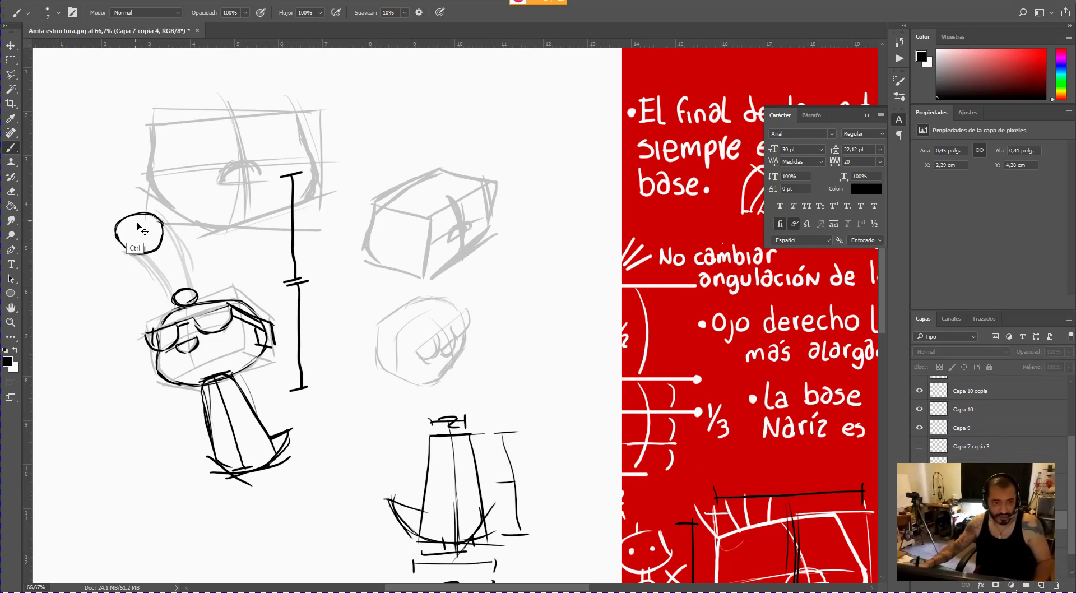
drag(128, 238, 100, 280)
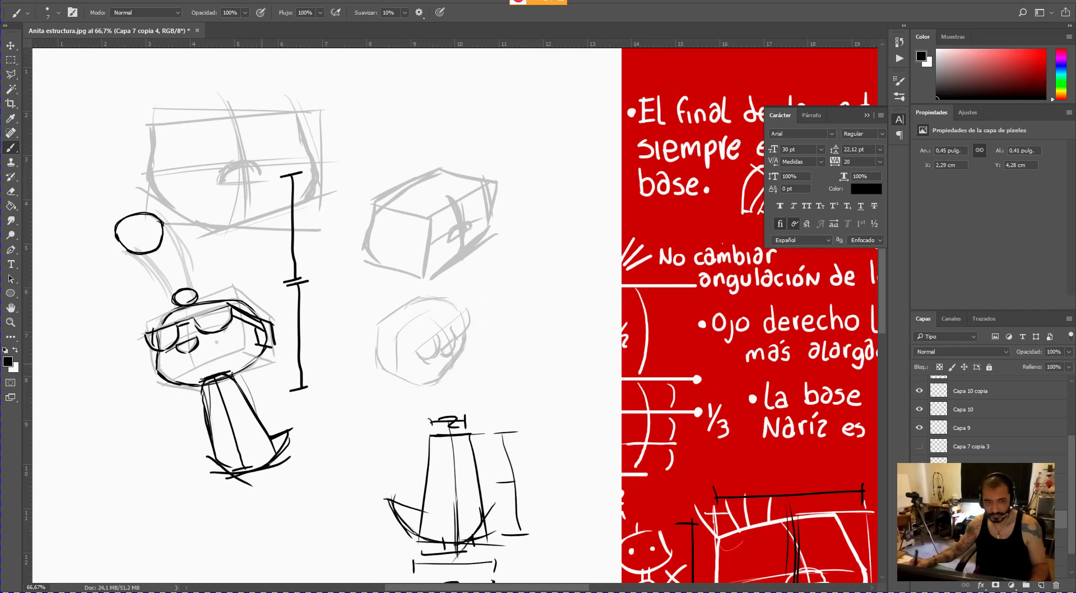
key(ctrl)
mouse_move(150, 252)
mouse_down()
mouse_move(119, 278)
mouse_move(101, 331)
mouse_move(147, 398)
mouse_up()
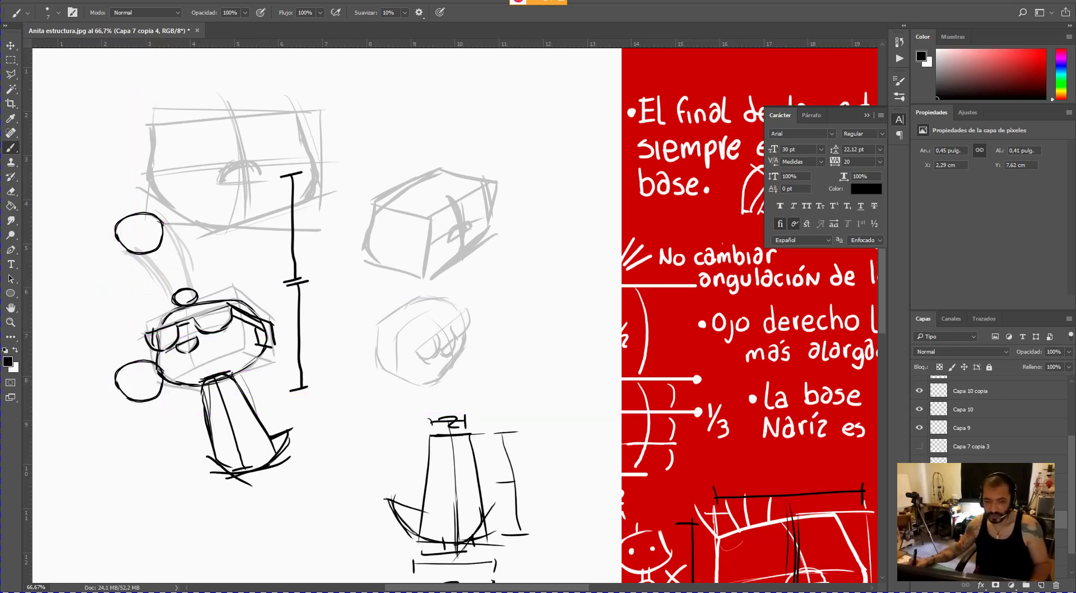
key(Delete)
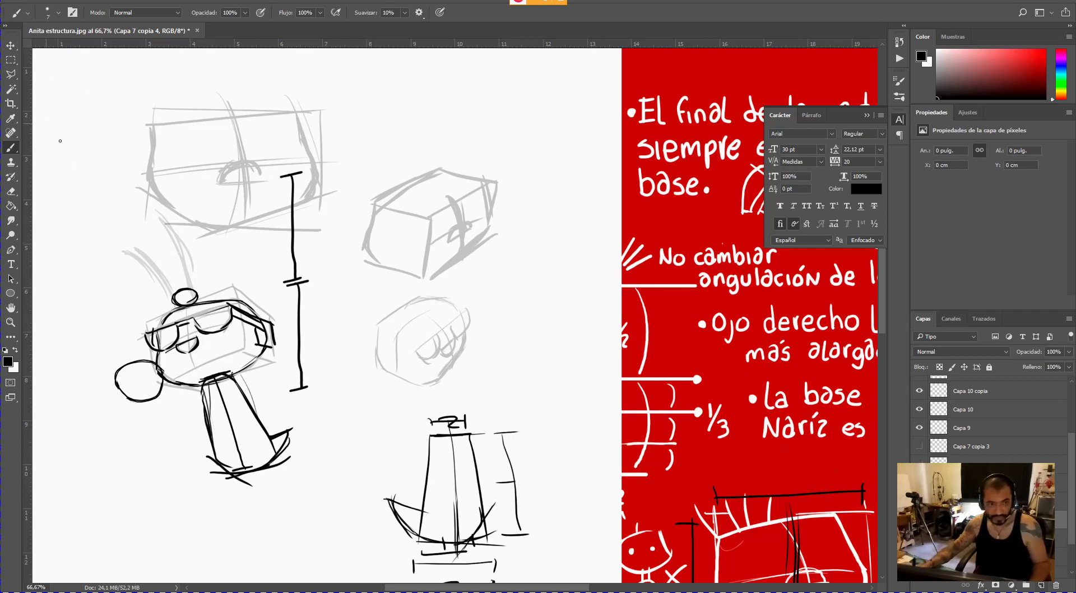
- Try a curved ear line about 0.54 by 0.83 in on new layer Capa 12, ending at the base oval, and undo it
drag(114, 208, 175, 303)
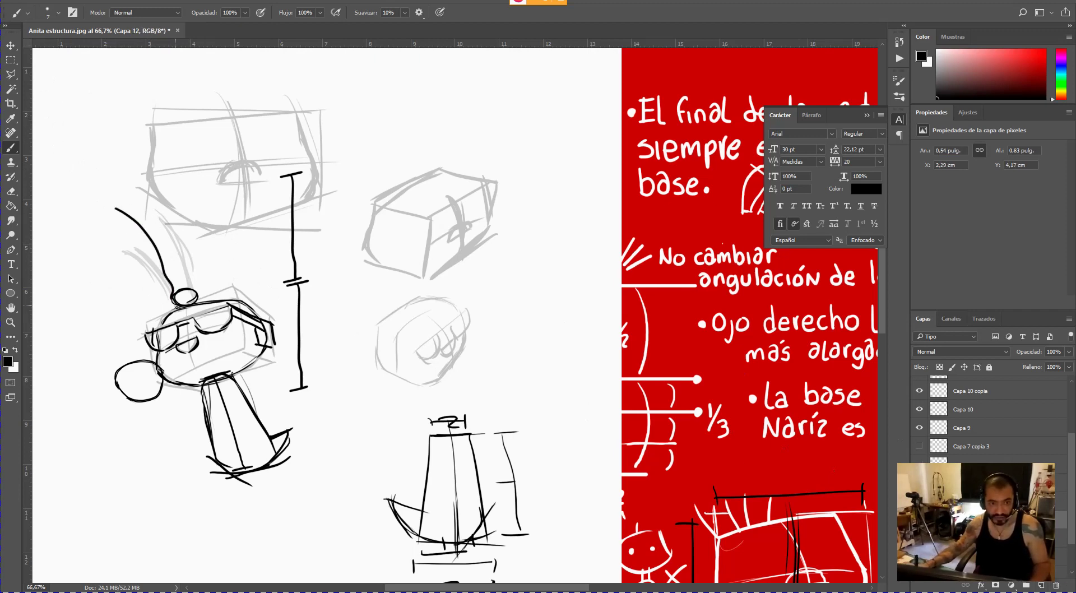
key(ctrl)
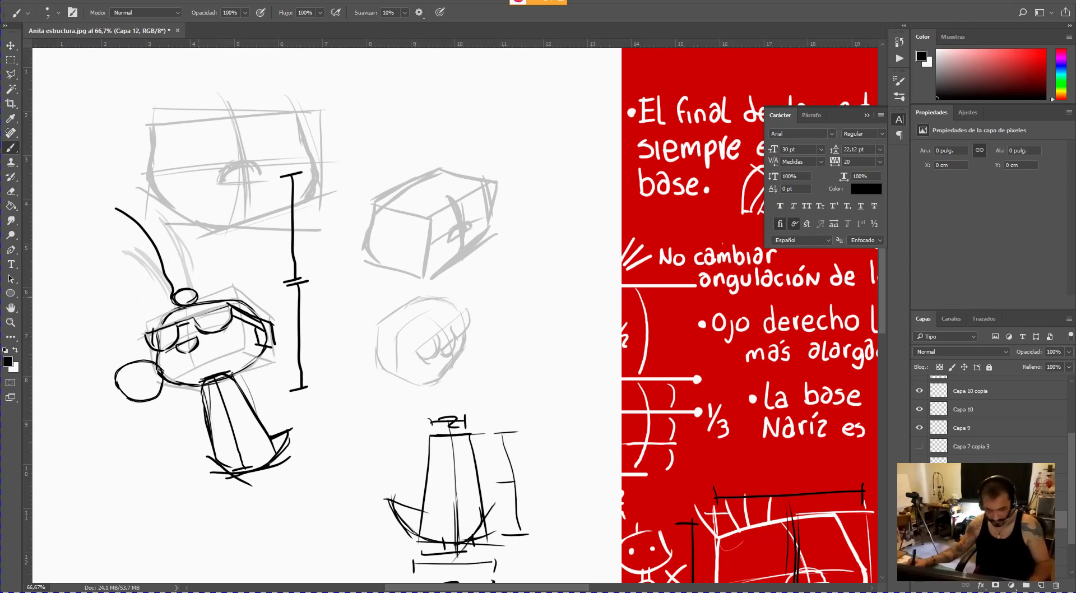
key(ctrl+z)
key(ctrl+z)
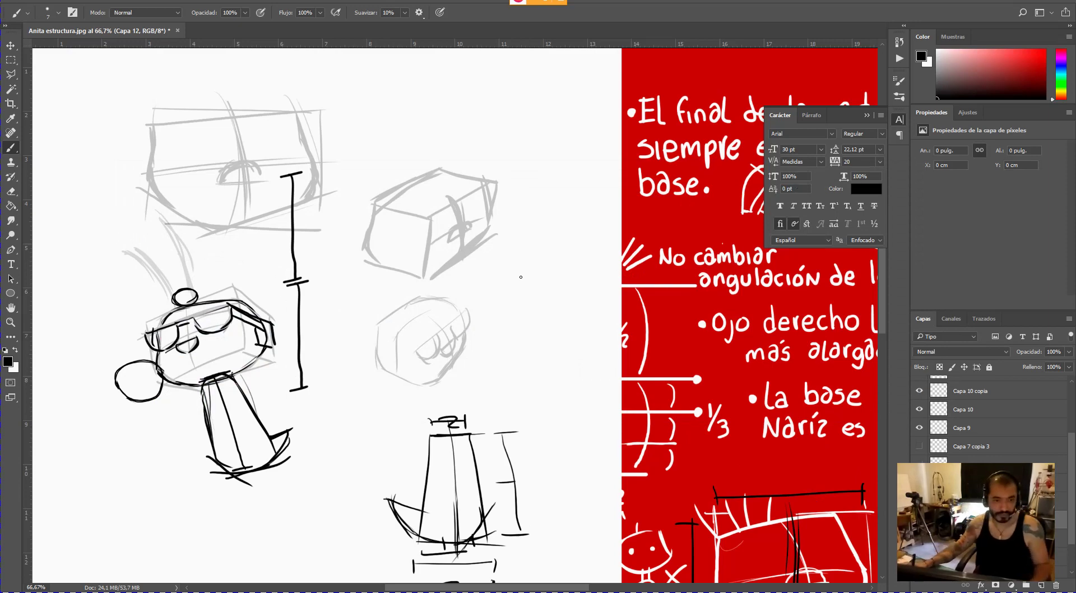
- Draw a slanted ear line about 0.66 by 0.86 in on Capa 12, running from the upper left into the ear-base oval
key(alt+Tab)
key(alt+Tab)
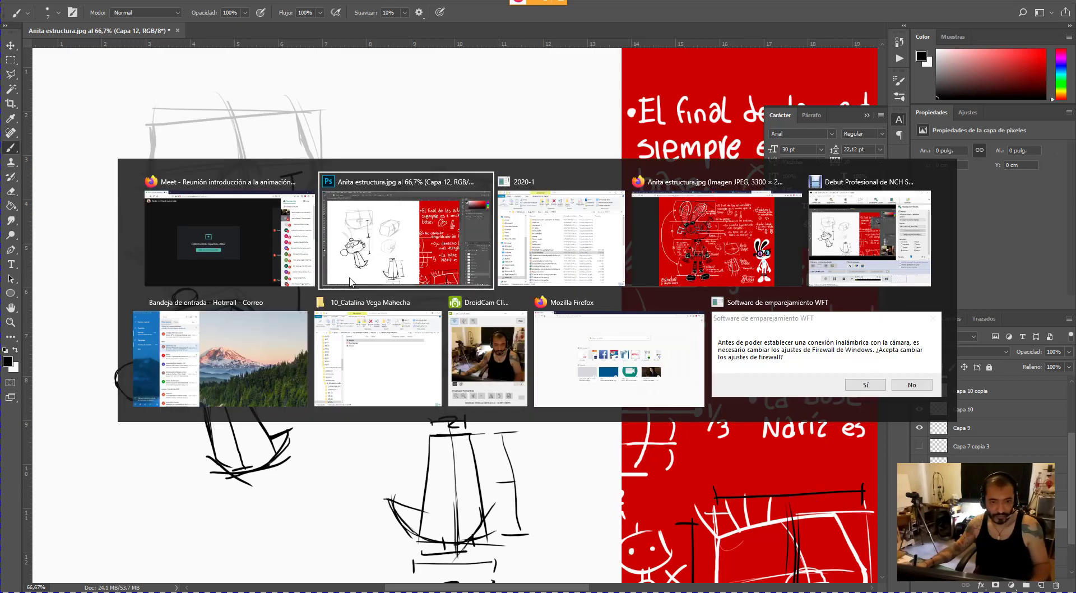
drag(157, 247, 193, 307)
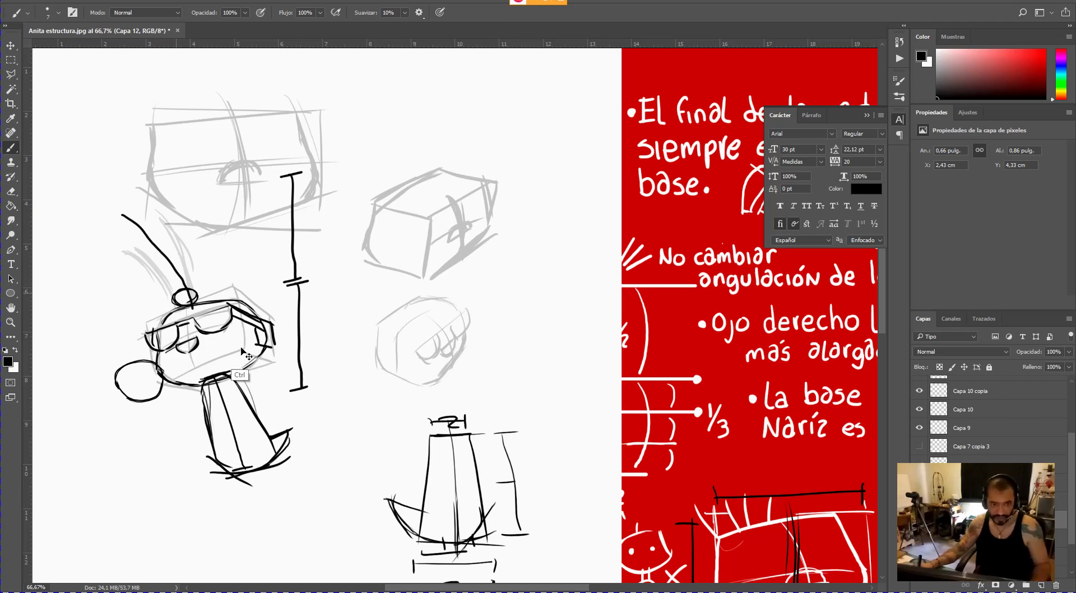
key(ctrl)
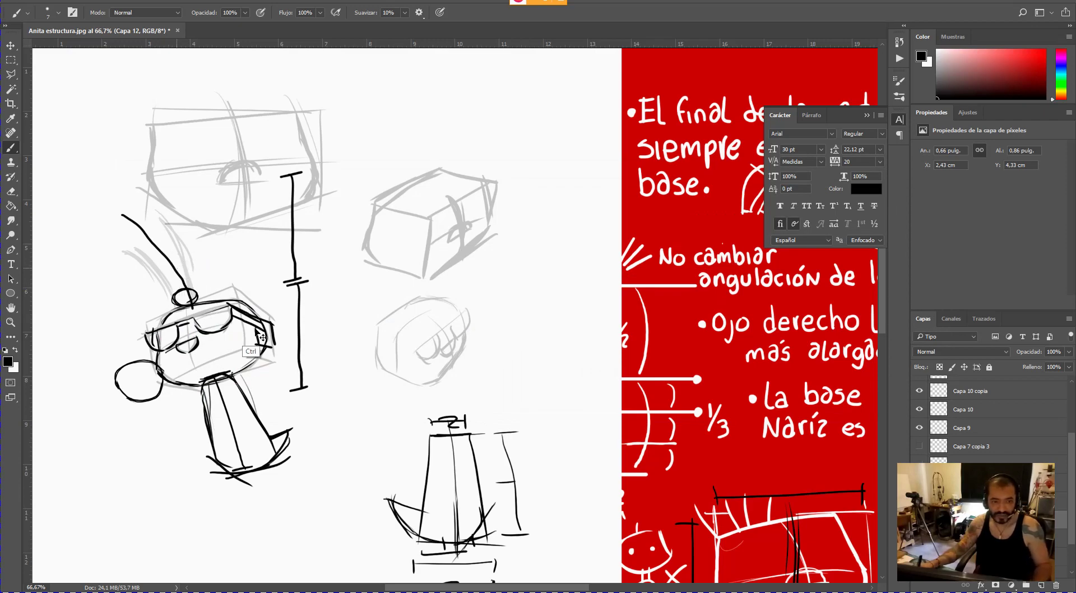
key(ctrl)
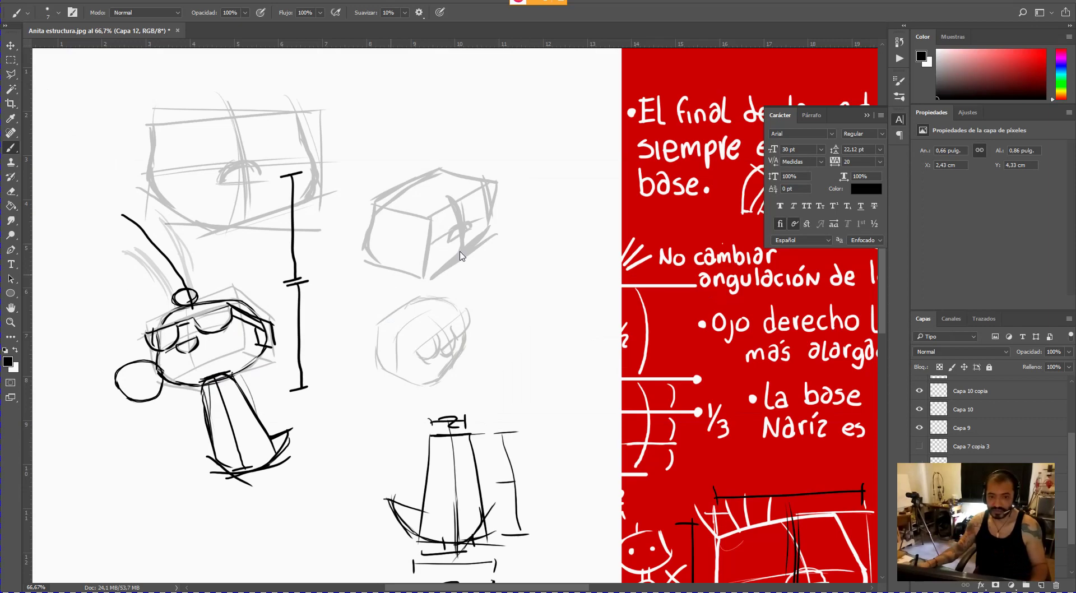
- Rotate the Capa 12 ear line about 79° counterclockwise around its base so it extends outward from the ear-base oval beside the head
mouse_move(194, 266)
mouse_down()
mouse_move(173, 274)
mouse_move(180, 220)
mouse_move(158, 215)
mouse_up()
key(ctrl+t)
drag(165, 253, 144, 313)
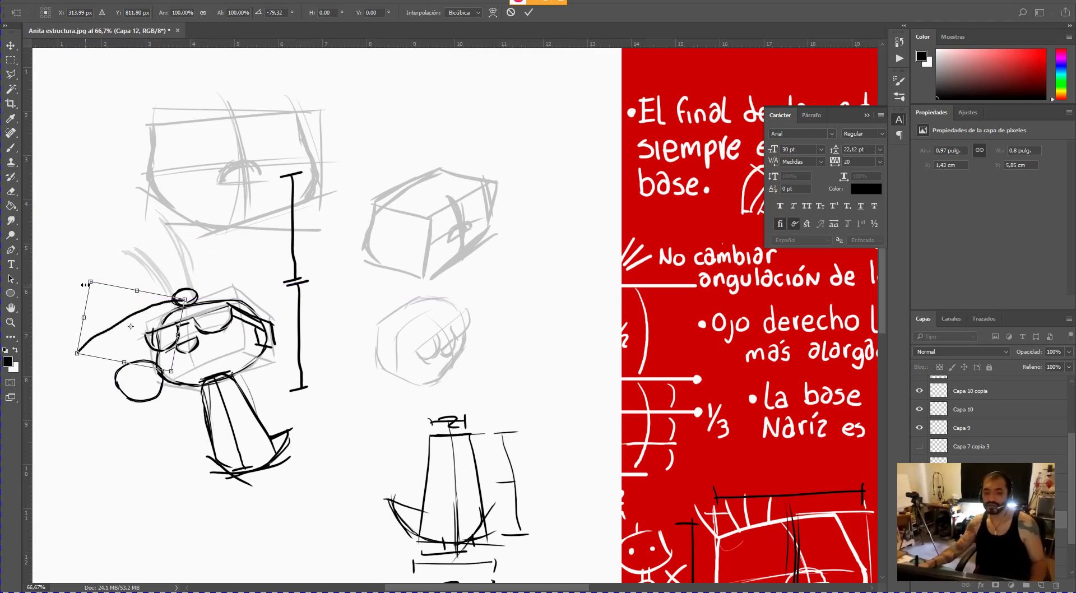
key(Return)
key(b)
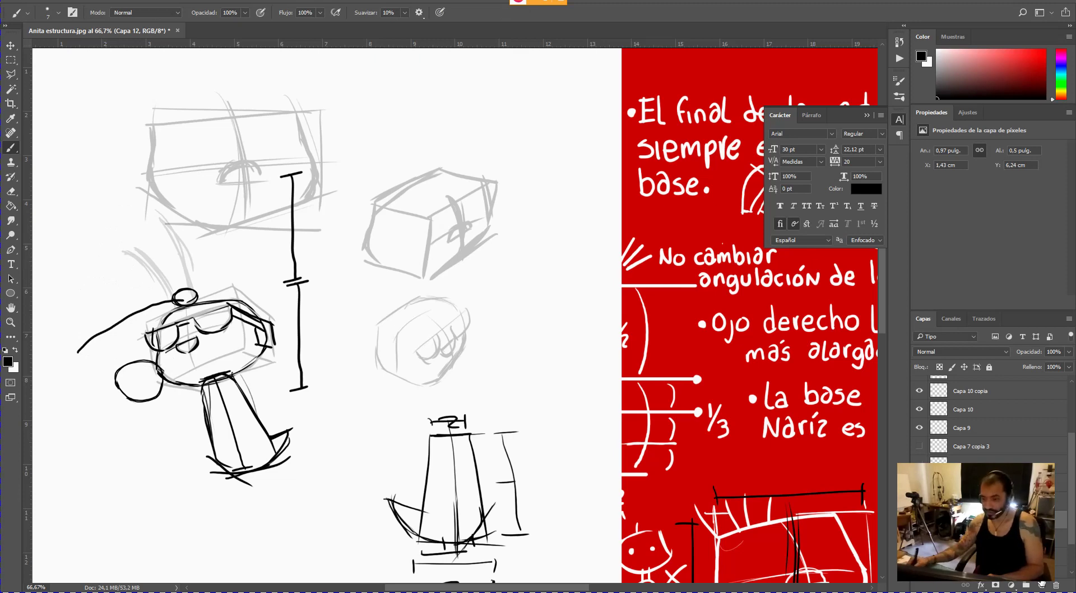
- Draw the ear tip's swing arc, about 0.66 by 1.64 in, on new layer Capa 13 and the ear's curved sides on new layer Capa 14
click(1040, 586)
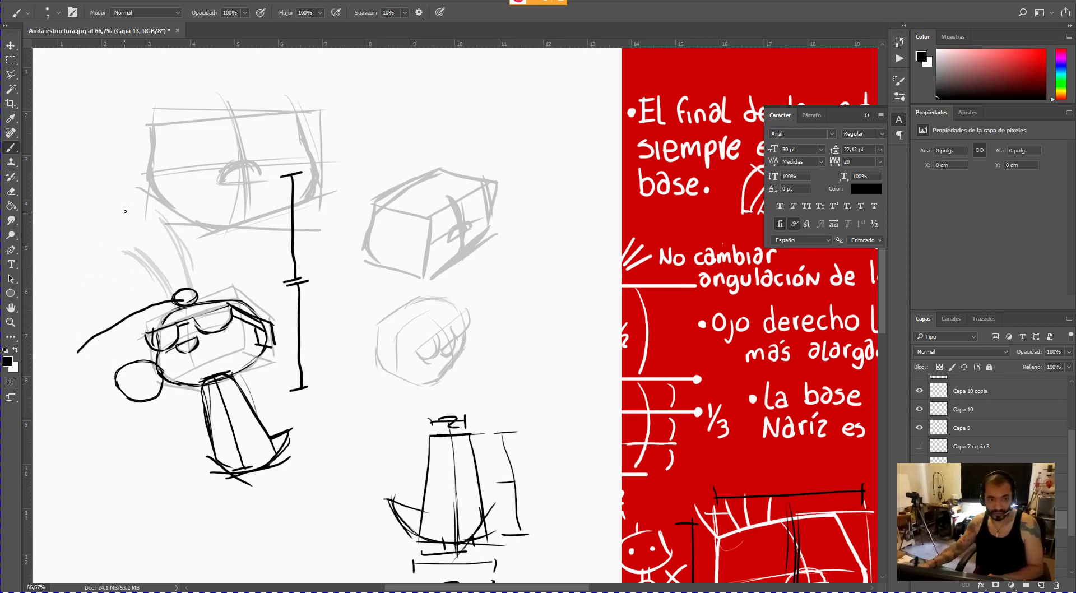
mouse_move(125, 212)
mouse_down()
mouse_move(100, 231)
mouse_move(77, 280)
mouse_move(81, 331)
mouse_move(143, 398)
mouse_up()
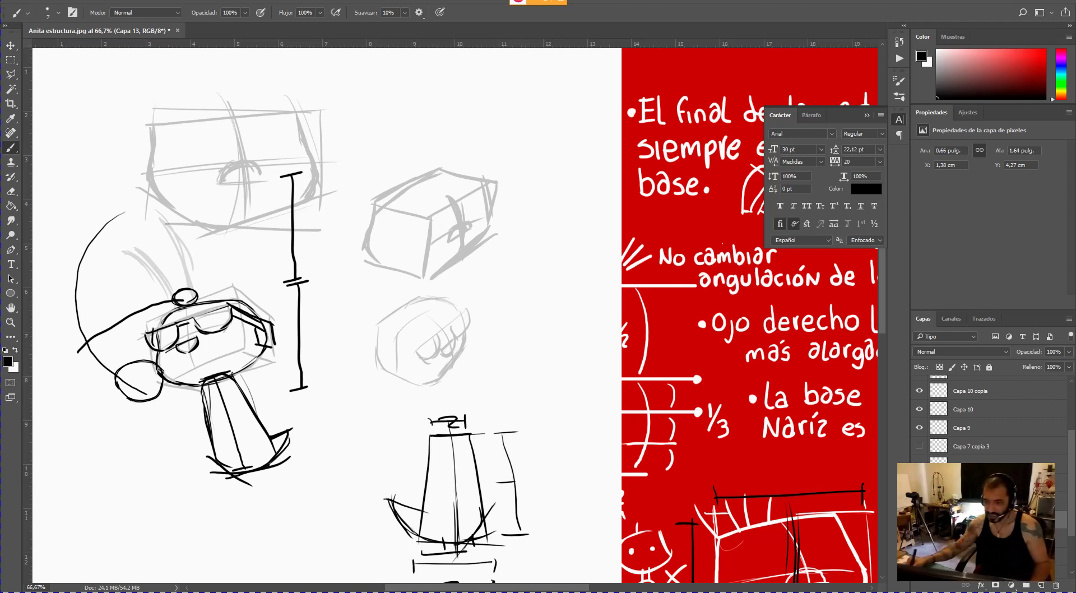
drag(964, 464, 1043, 585)
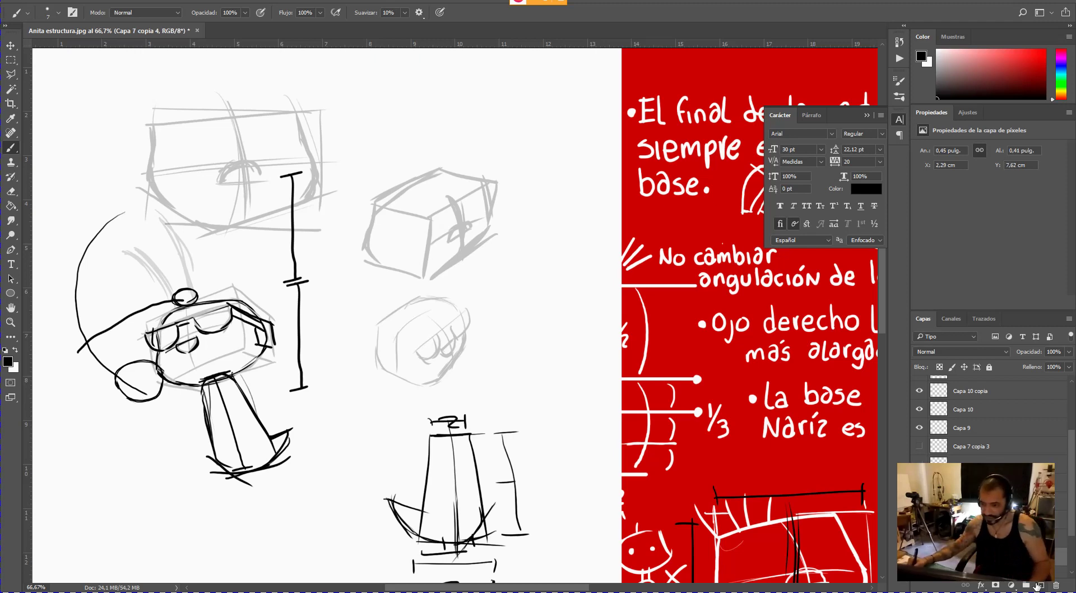
click(1037, 586)
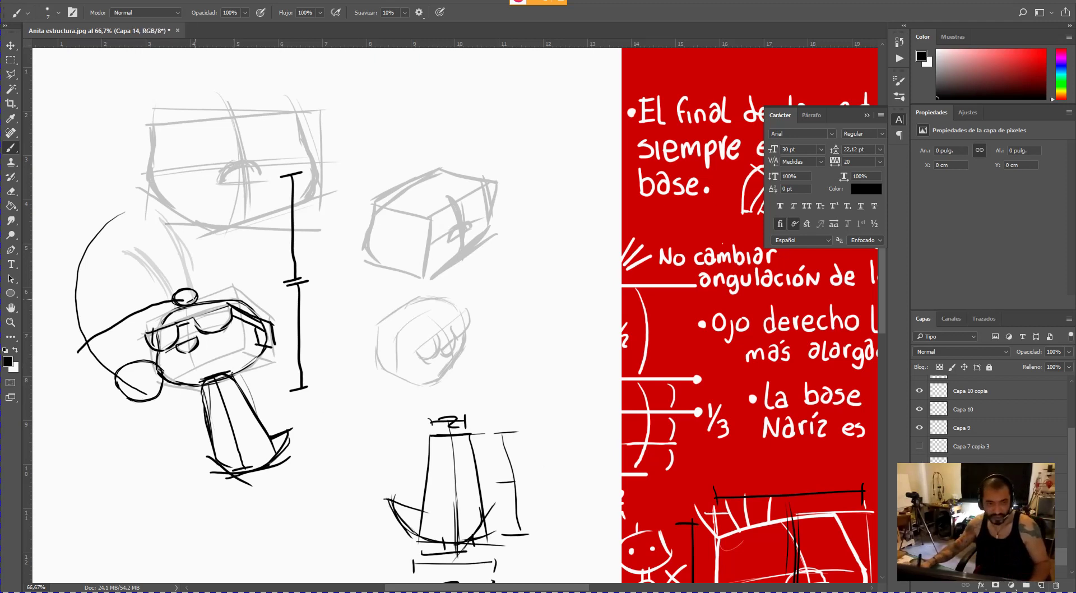
mouse_move(198, 301)
mouse_down()
mouse_move(130, 327)
mouse_move(117, 359)
mouse_move(124, 350)
mouse_move(131, 390)
mouse_move(167, 374)
mouse_up()
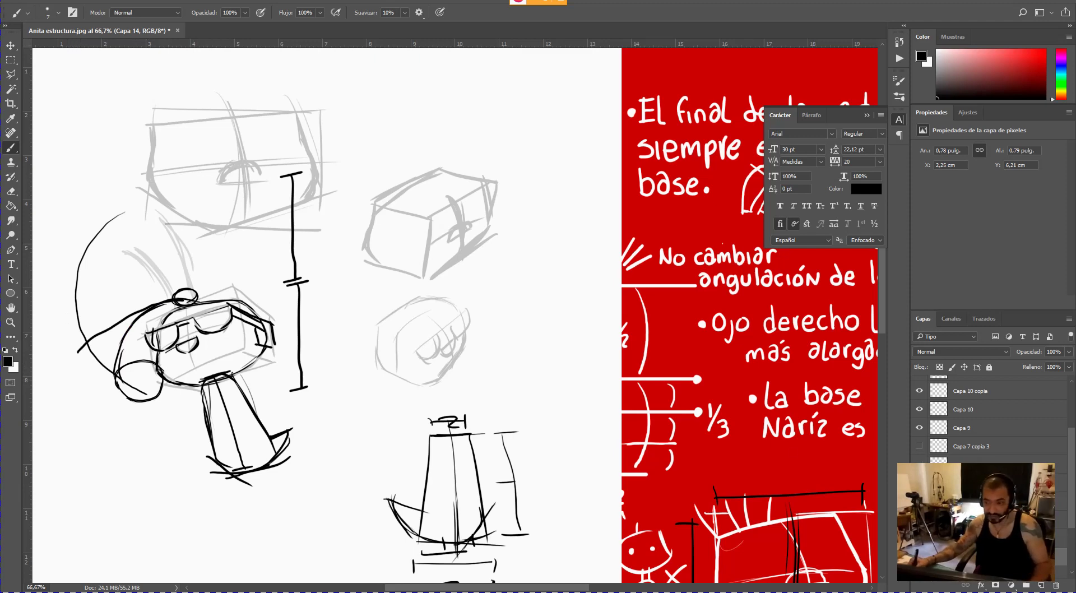
- Lower the opacity of the construction layers Capa 12 and Capa 13 to 17%
click(1068, 351)
drag(1066, 364, 1027, 369)
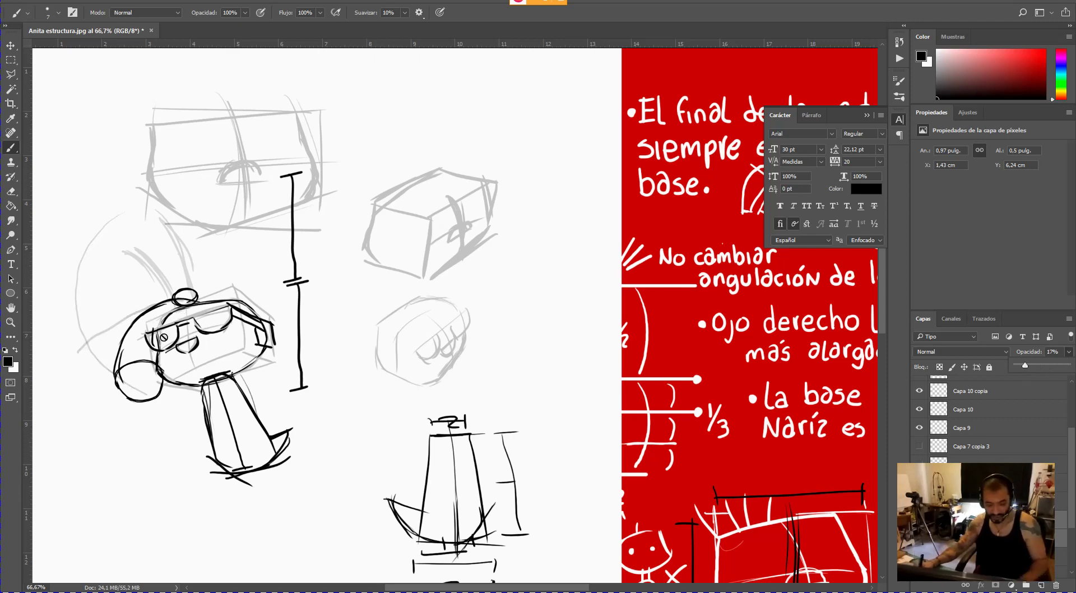
click(25, 54)
key(v)
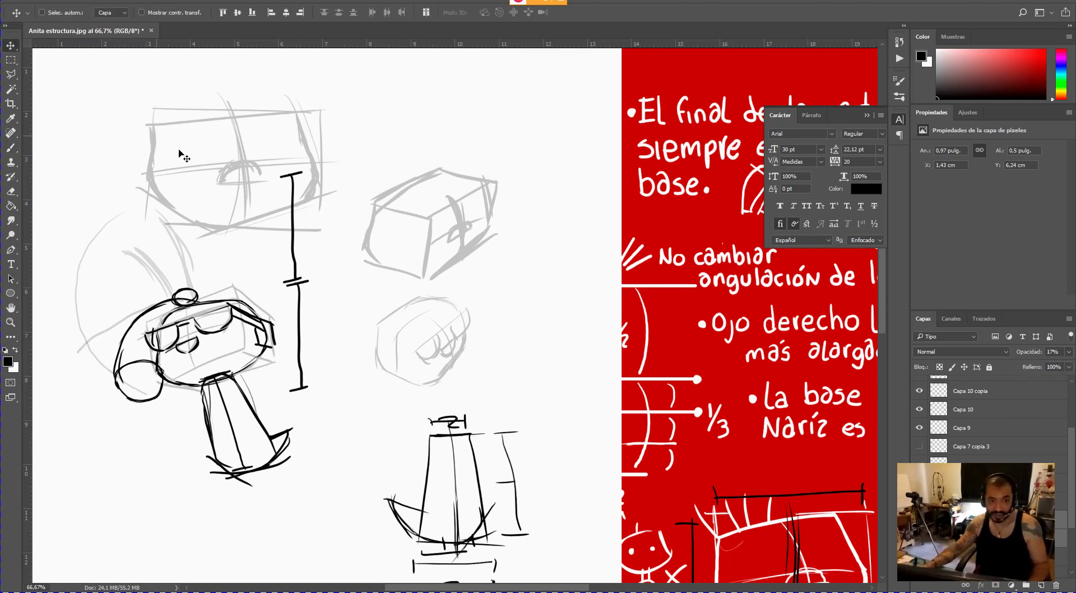
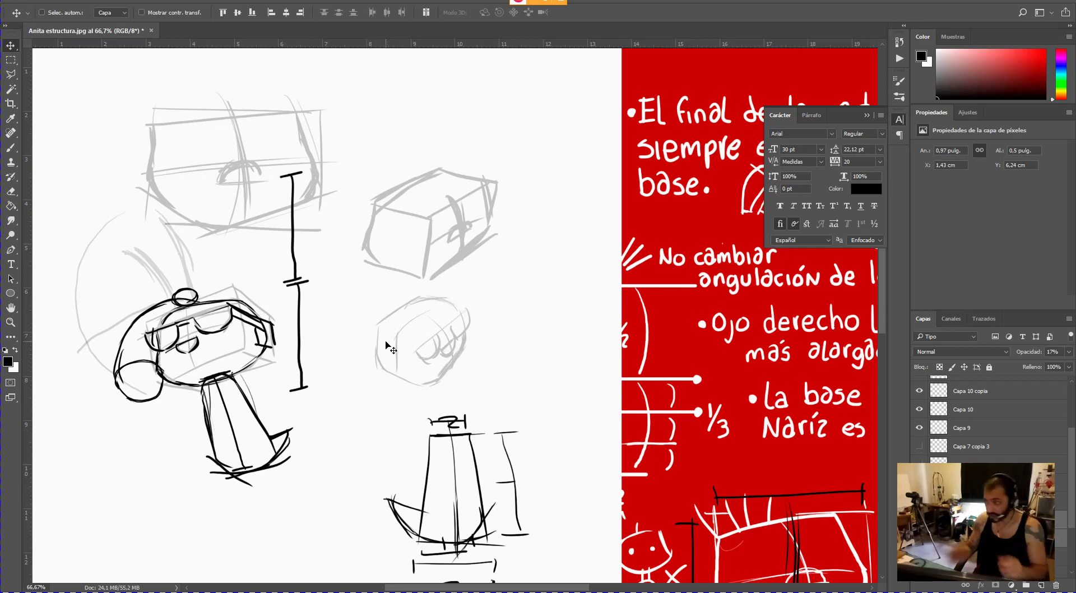
- Show the red reference sheet, examine the character's body and leg proportions, and hide the sheet again
drag(627, 408, 541, 252)
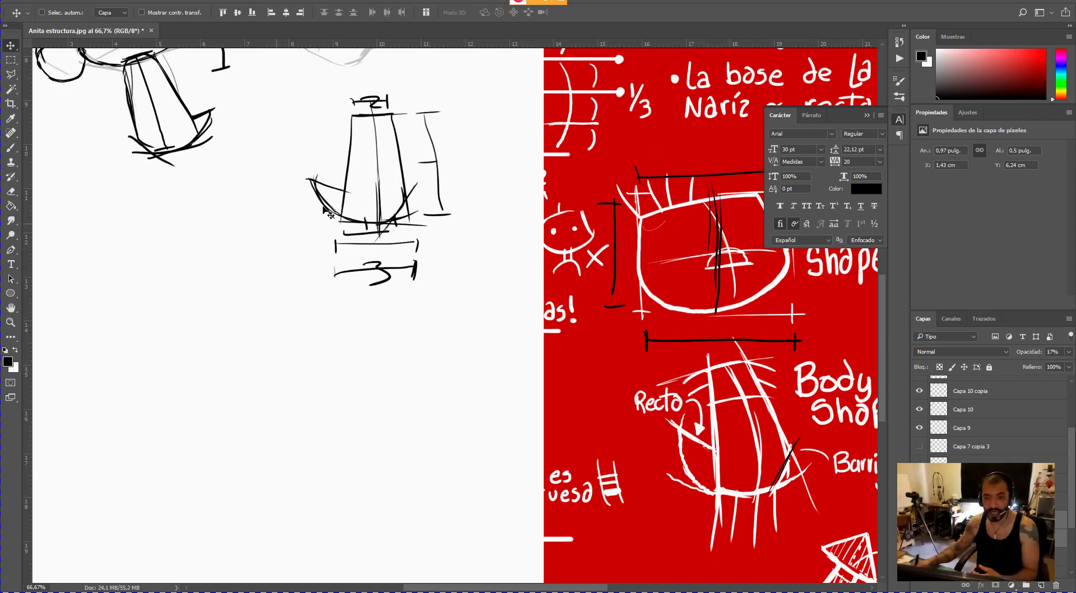
drag(599, 184, 474, 364)
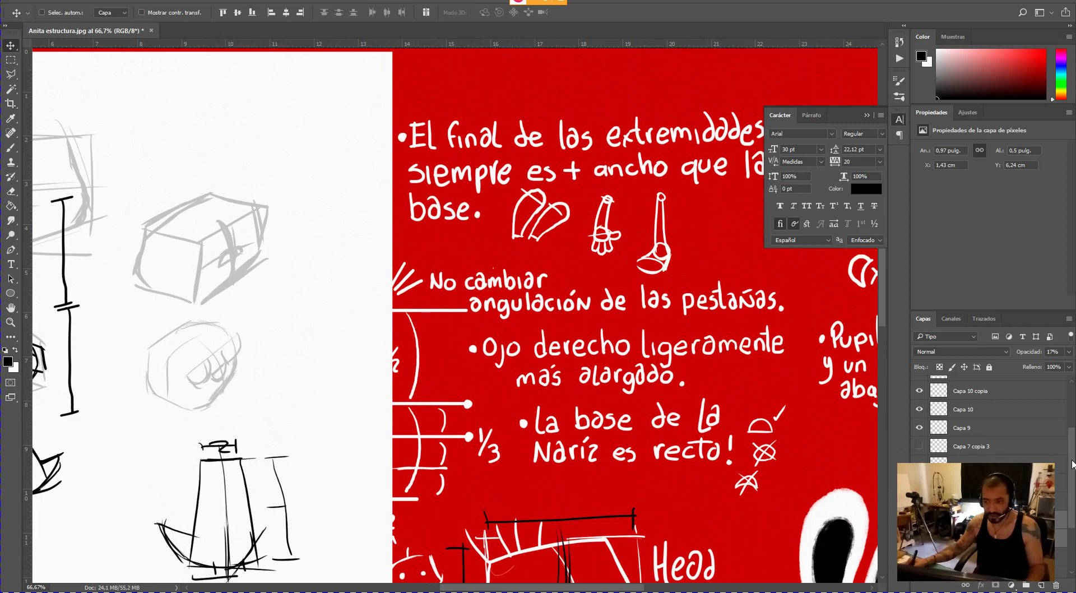
scroll(1060, 461, up, 3)
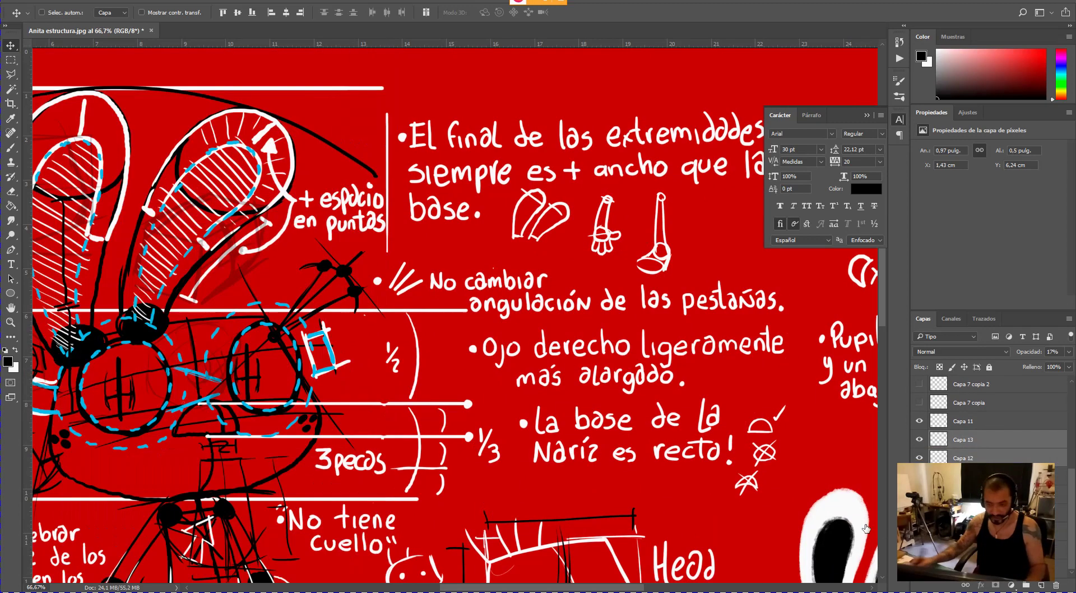
scroll(458, 432, down, 1)
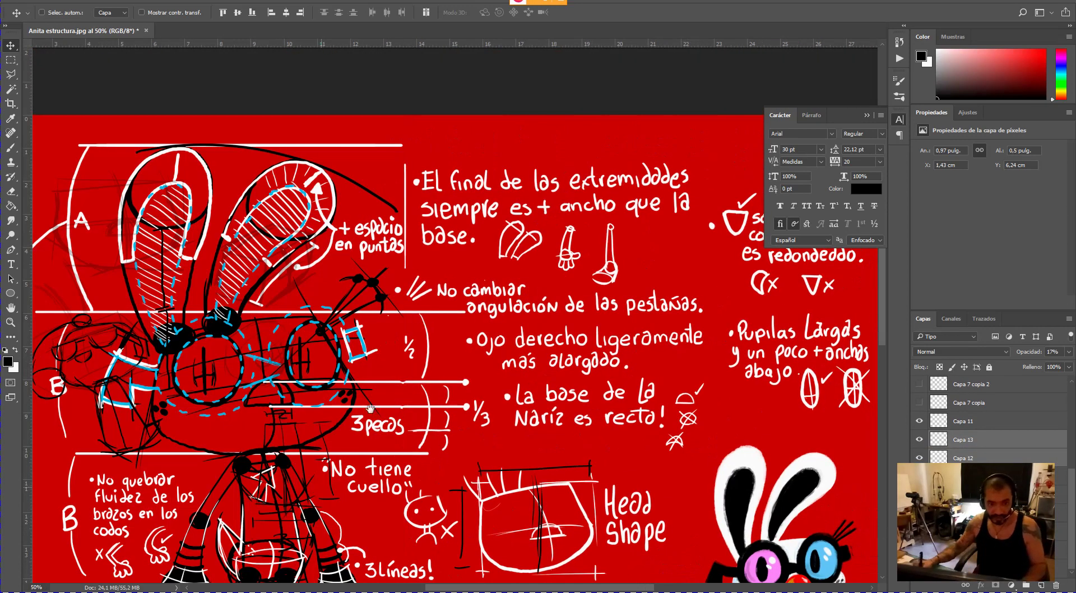
drag(370, 410, 486, 291)
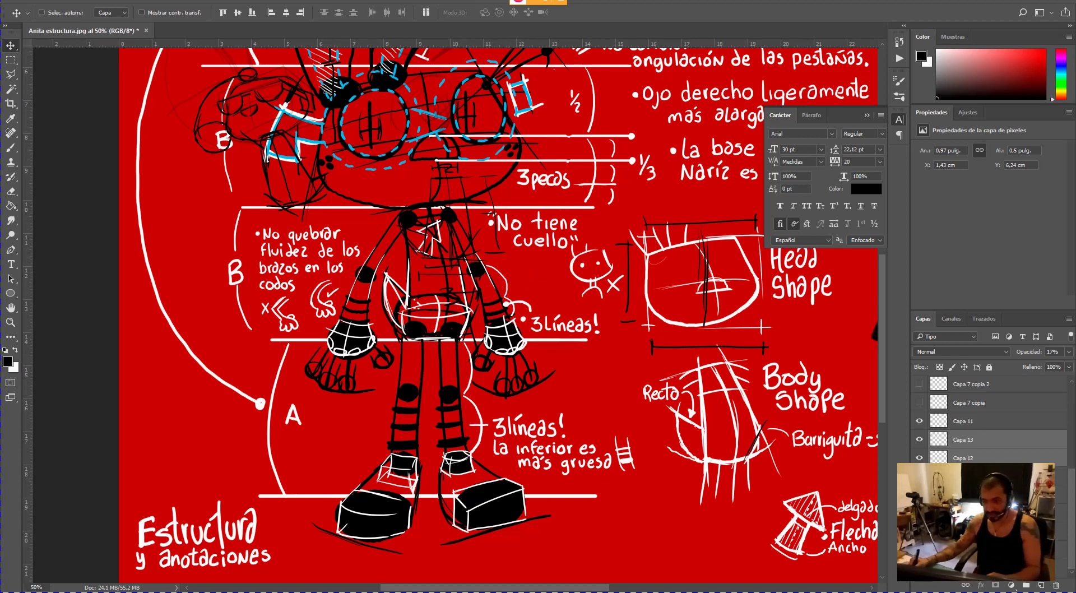
click(919, 476)
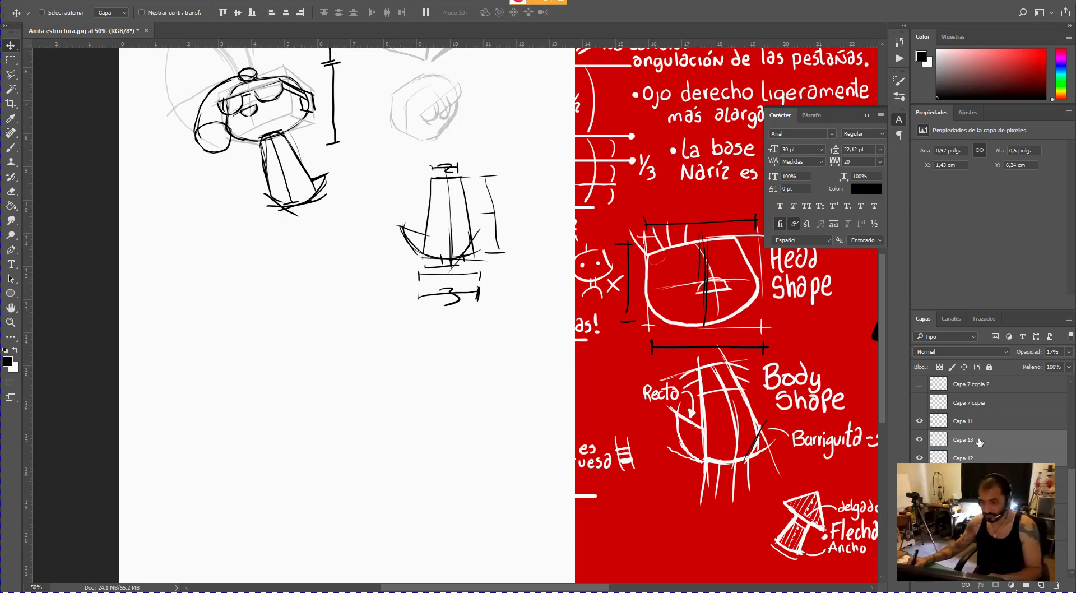
- On new layer Capa 15, draw a curved guide line down from the body's base and a slanted ground line, together about 1.16 by 0.99 in
key(ctrl+shift+alt+n)
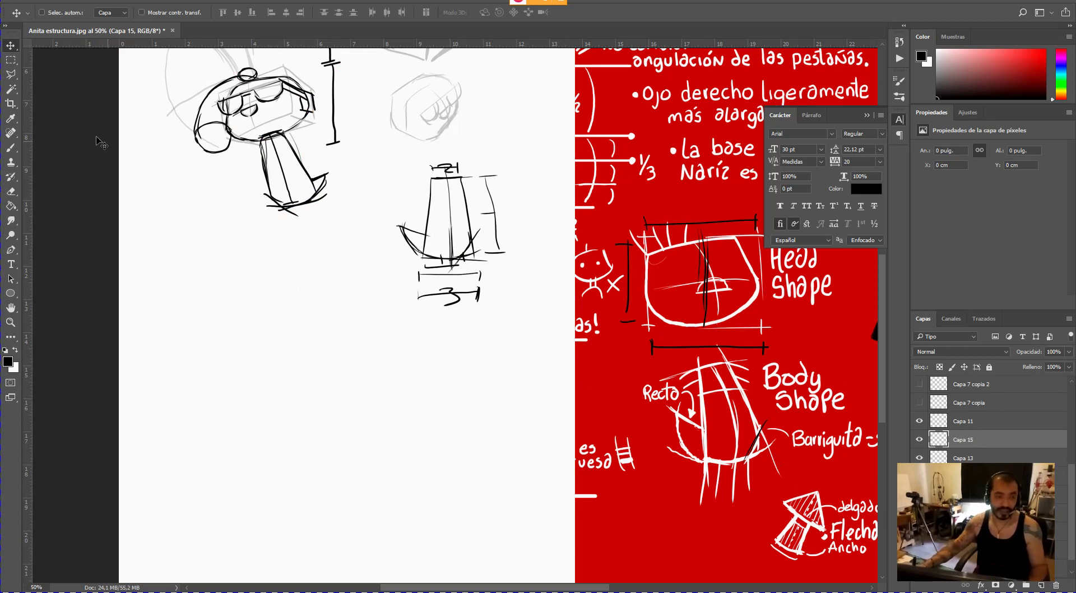
key(b)
mouse_move(293, 205)
mouse_down()
mouse_move(325, 275)
mouse_move(367, 274)
mouse_up()
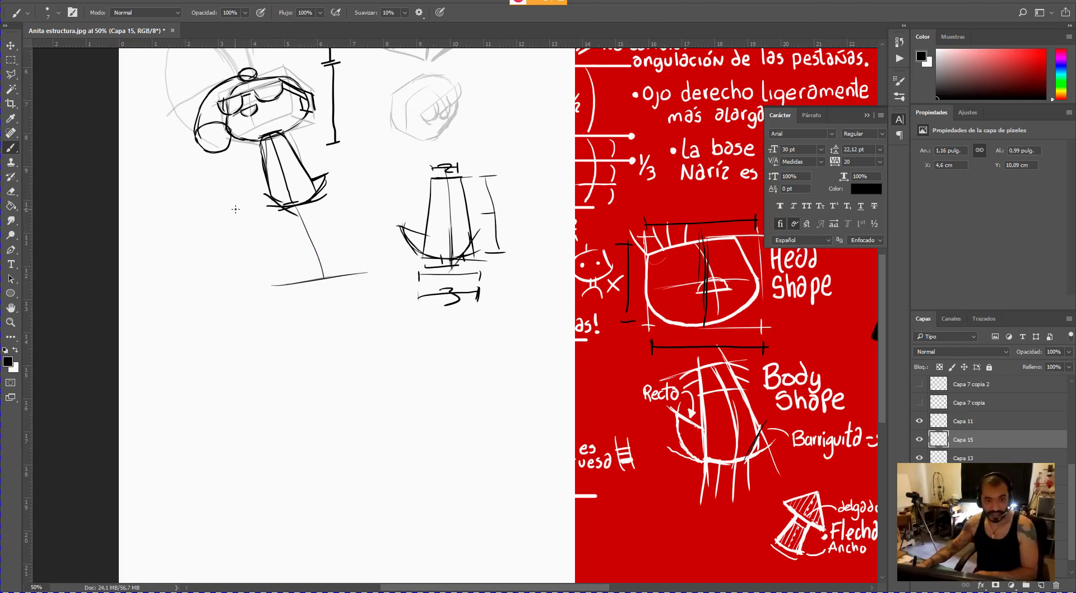
- Draw a slanted line across the body's base with flat ovals along it on Capa 15, and reinforce the ground line
drag(247, 218, 363, 187)
mouse_move(260, 219)
mouse_down()
mouse_move(244, 214)
mouse_move(262, 212)
mouse_up()
mouse_move(343, 190)
mouse_down()
mouse_move(359, 182)
mouse_move(346, 191)
mouse_up()
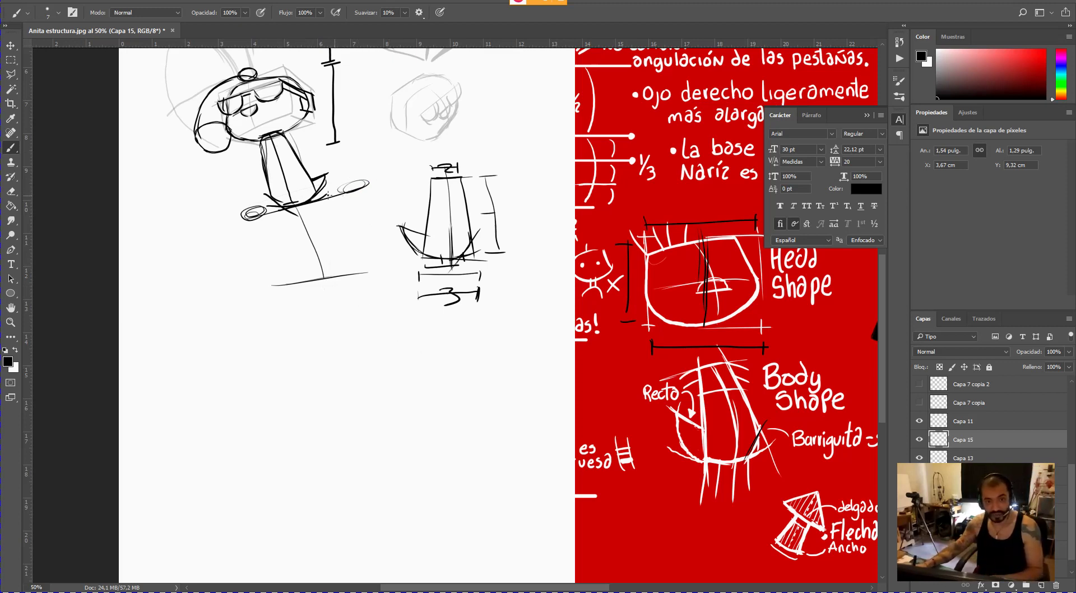
mouse_move(335, 197)
mouse_down()
mouse_move(323, 197)
mouse_move(346, 187)
mouse_move(336, 194)
mouse_up()
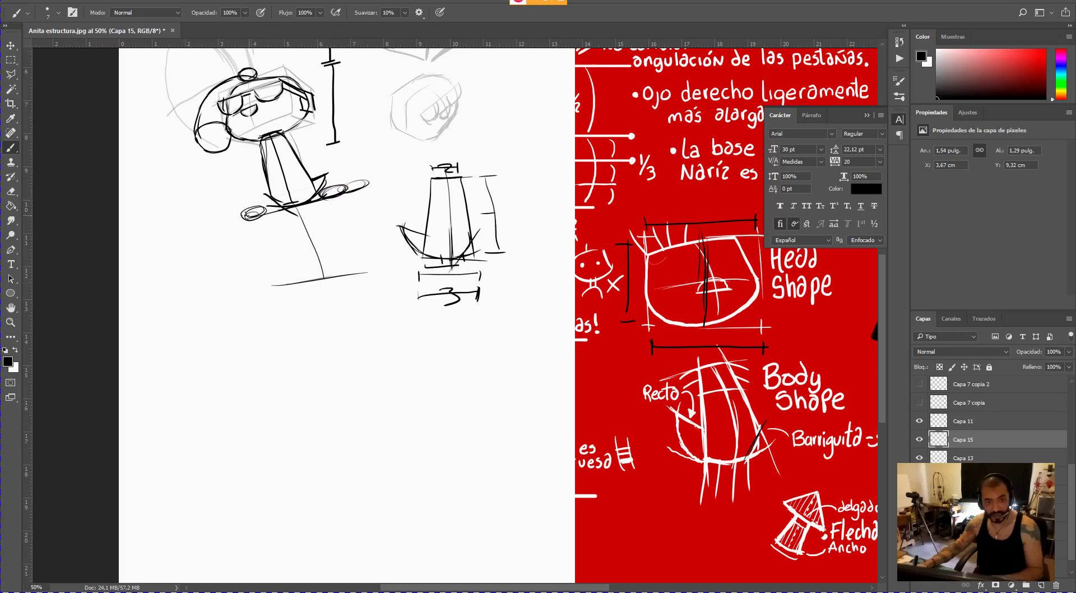
drag(235, 217, 262, 212)
drag(288, 286, 324, 279)
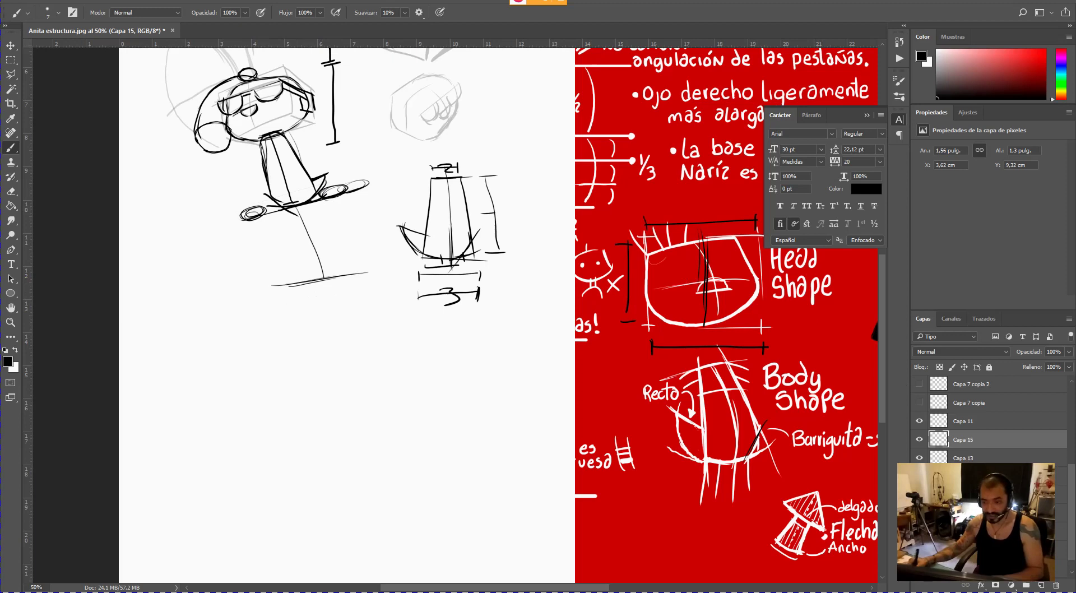
- Check the reference sheet's legs and draw a small oval above a slightly larger one on new layer Capa 16, together about 0.68 by 1.1 in
key(ctrl+comma)
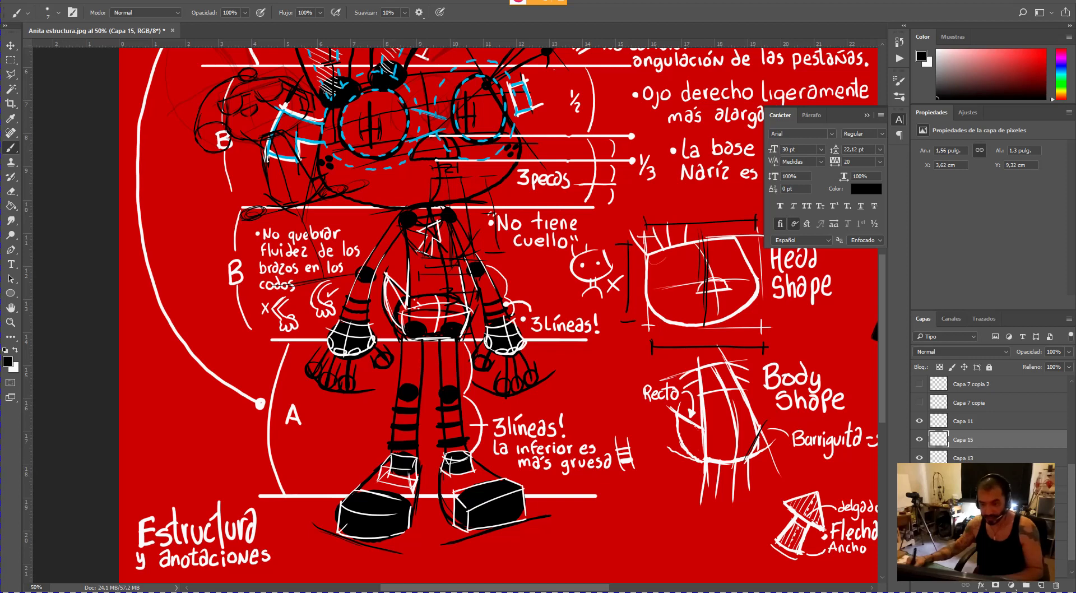
key(ctrl+comma)
key(ctrl+shift+alt+n)
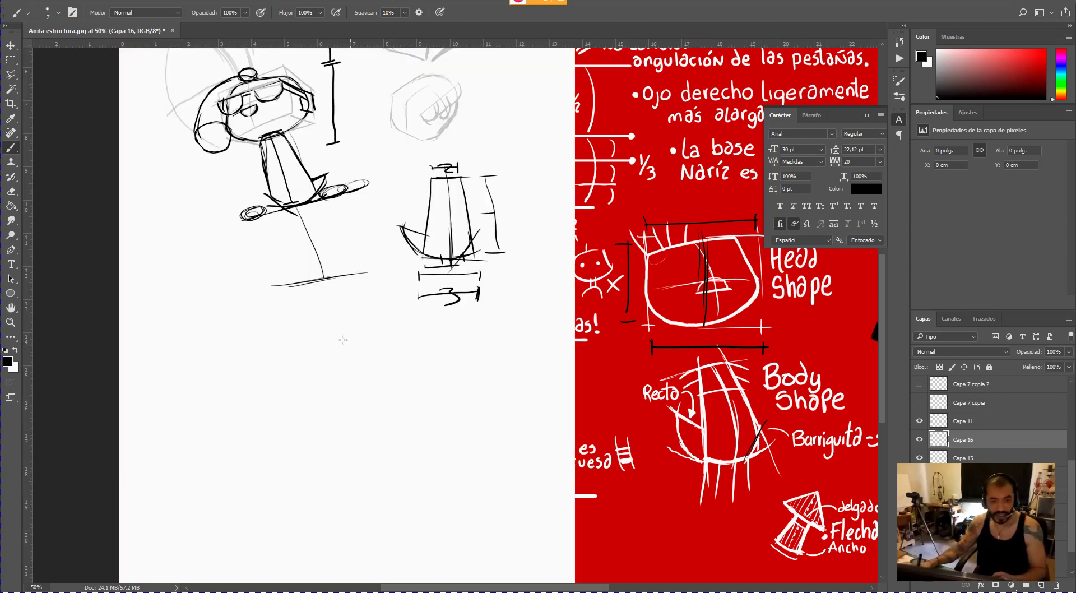
drag(368, 321, 345, 324)
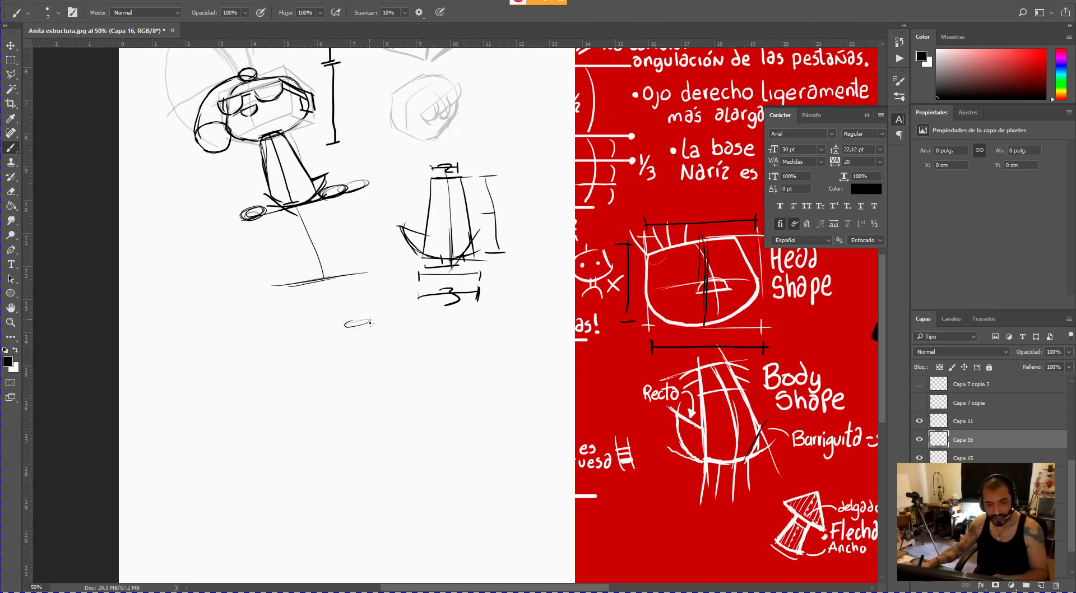
drag(399, 400, 369, 408)
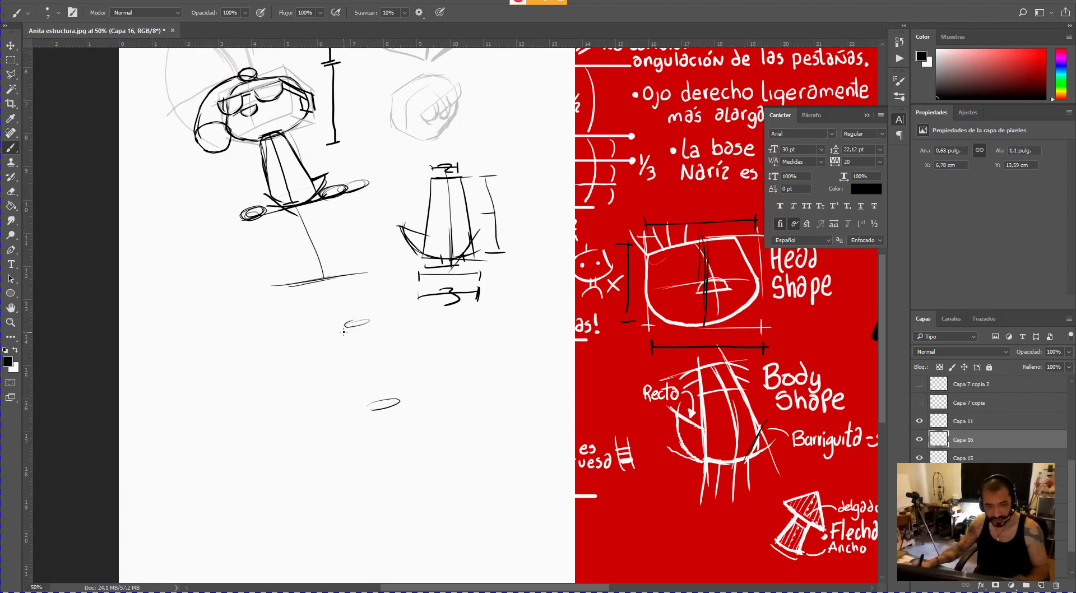
- Join the two Capa 16 ovals with straight side lines to form a leg section that widens downward, about 0.7 by 1.1 in
key(shift)
drag(347, 328, 370, 323)
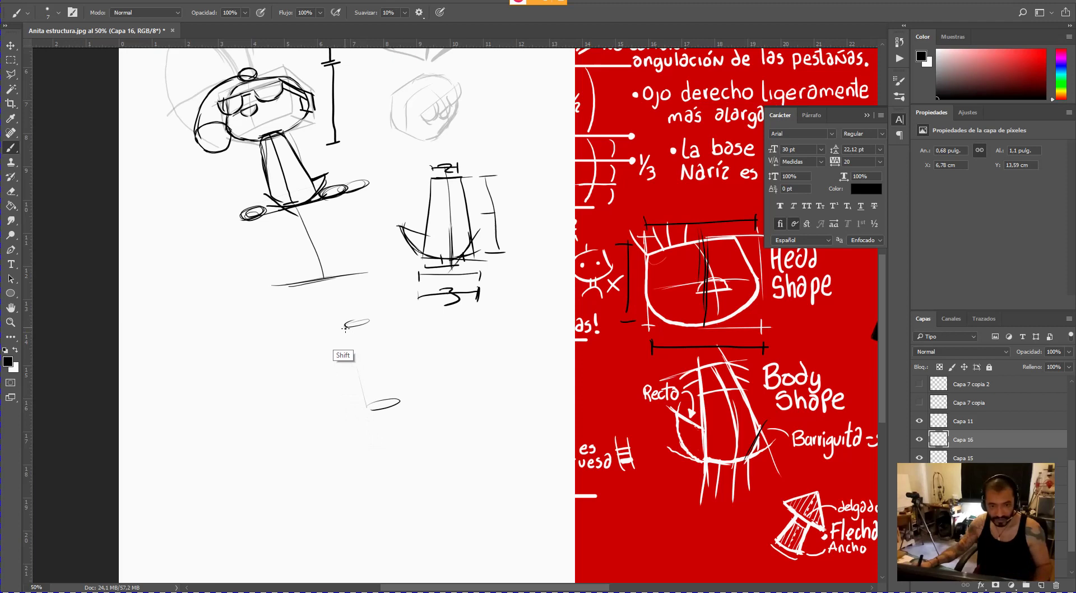
key(shift)
key(shift)
key(shift)
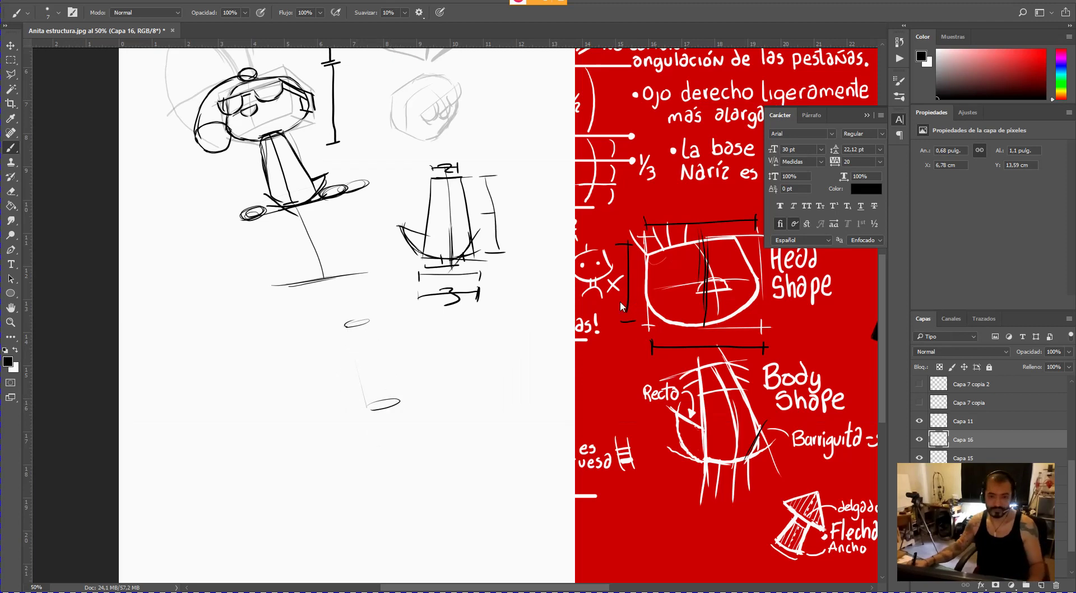
key(alt+Tab)
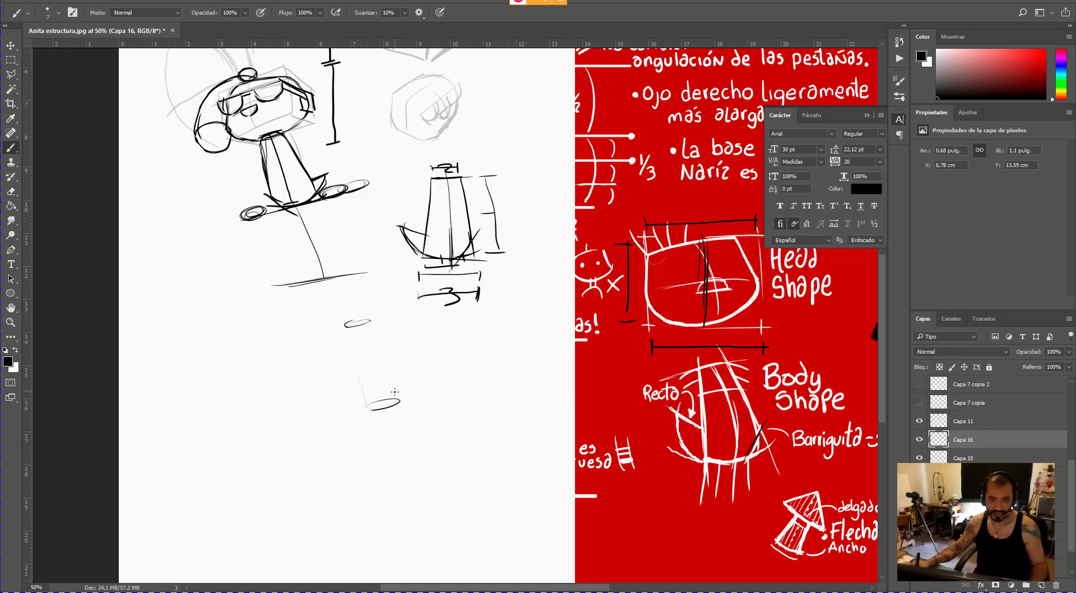
key(shift)
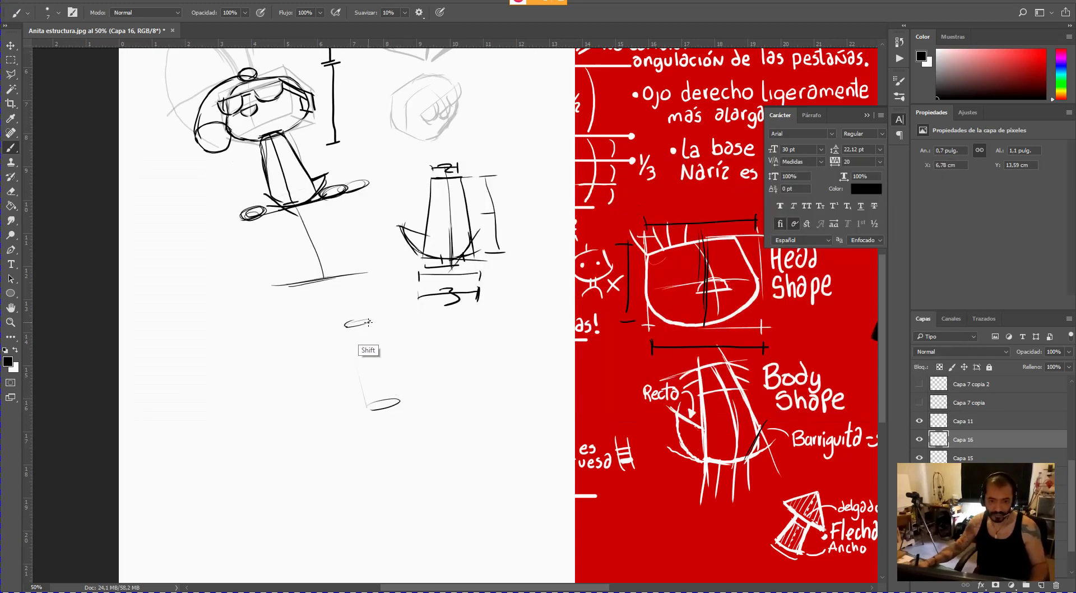
shift+click(401, 399)
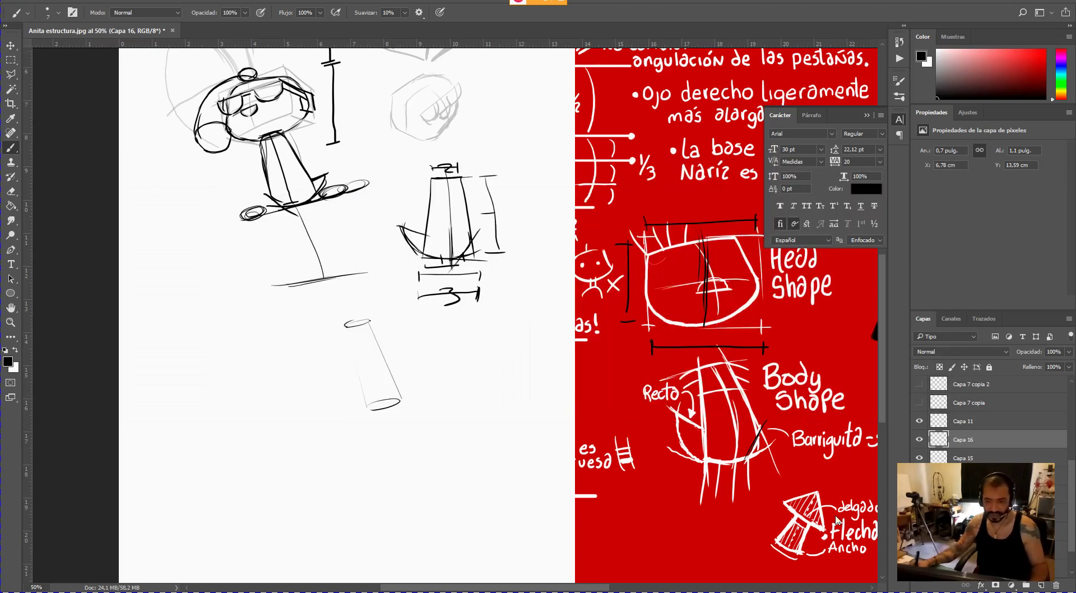
- Hide the ear-tip circle beside the head and briefly show the red reference sheet to check the leg structure
drag(196, 130, 230, 152)
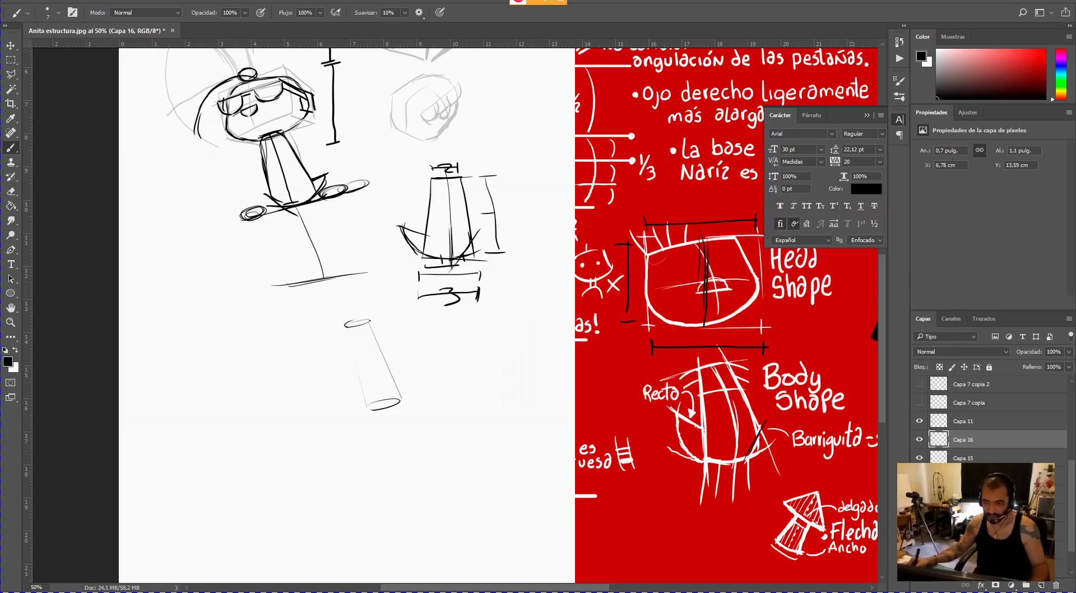
scroll(1070, 549, down, 2)
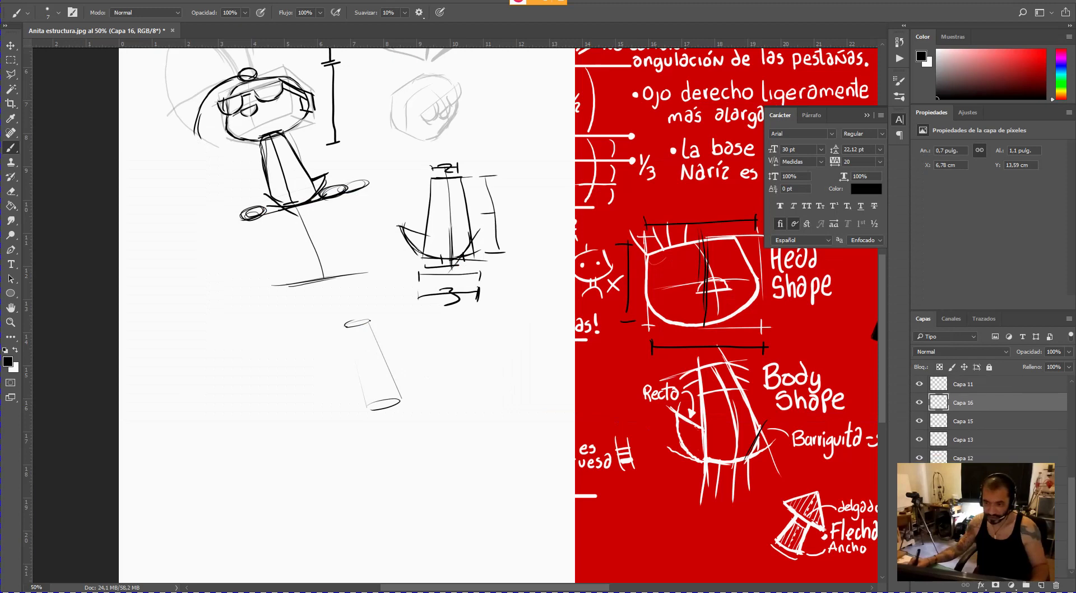
click(919, 476)
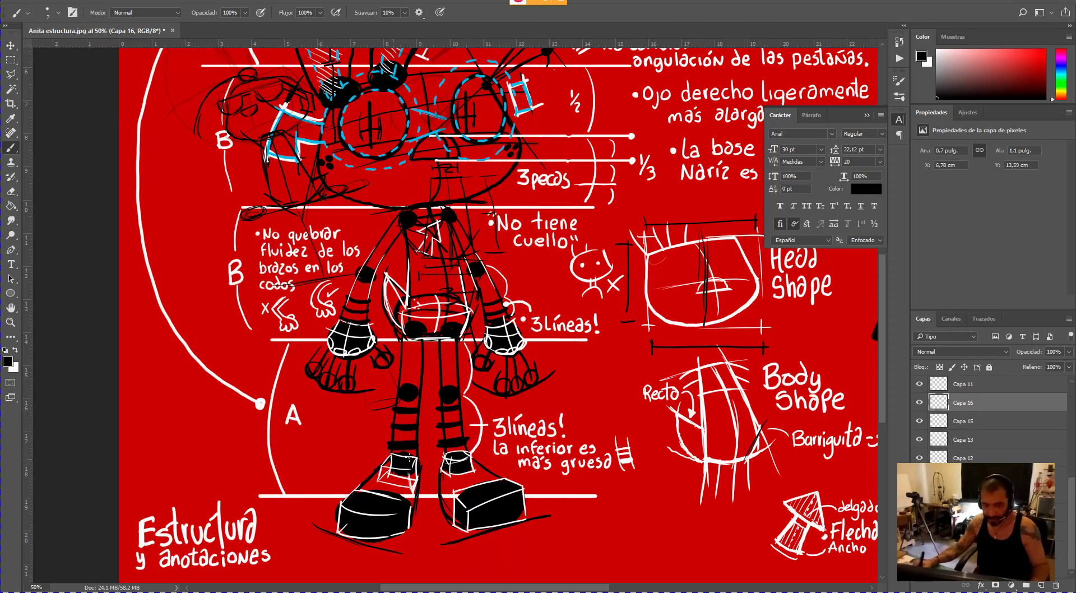
key(alt)
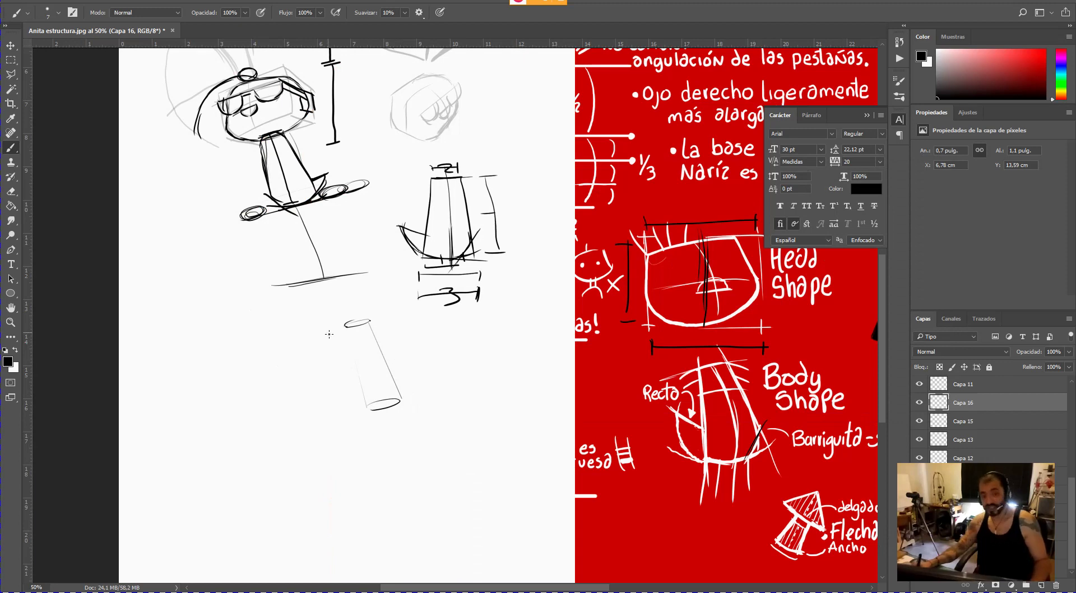
key(shift)
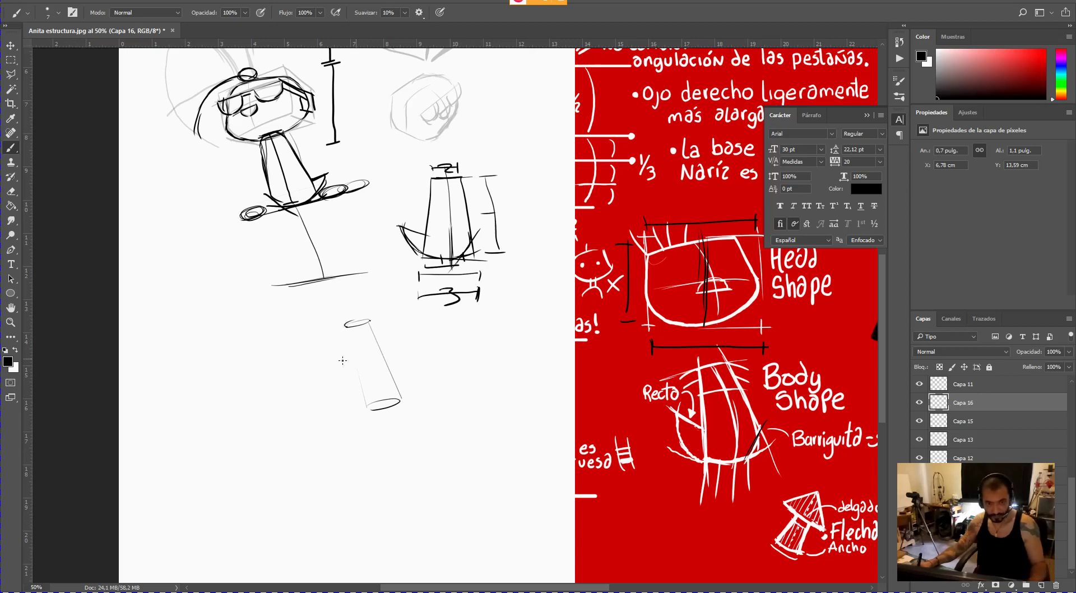
- Darken one side of the widening leg section and draw two small stacked ovals on new layer Capa 17, together about 0.38 by 1.17 in
key(alt+Tab)
drag(346, 325, 365, 408)
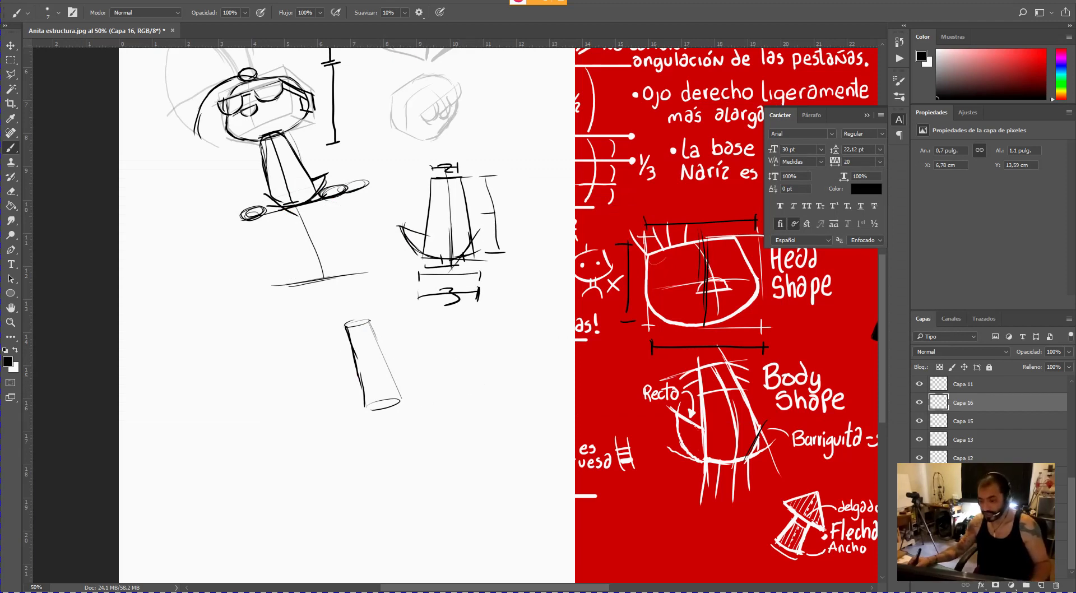
click(1041, 585)
drag(480, 342, 460, 345)
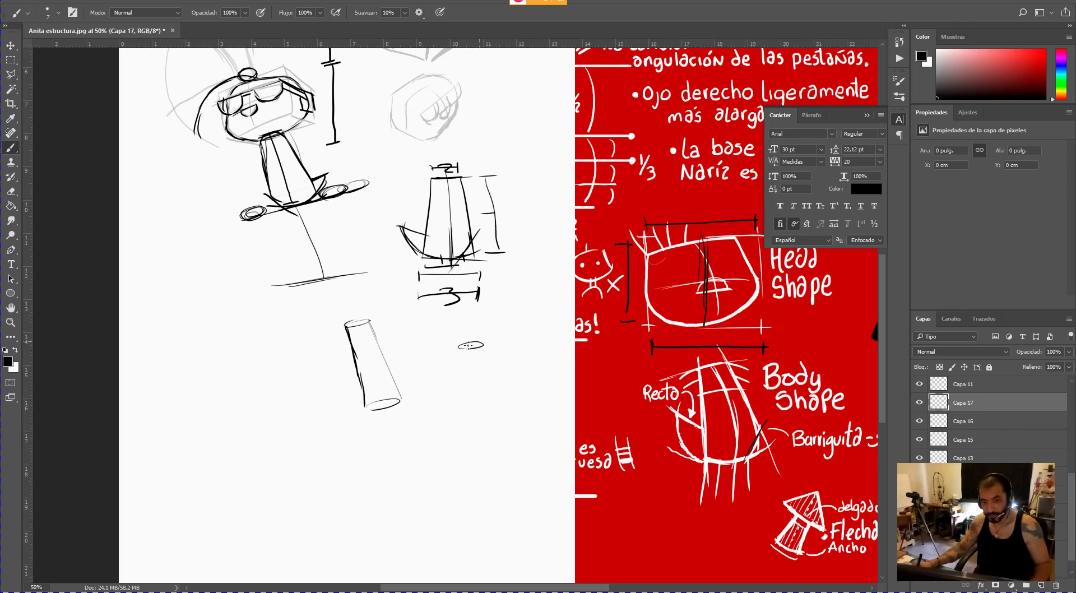
mouse_move(489, 431)
mouse_down()
mouse_move(467, 436)
mouse_move(464, 387)
mouse_up()
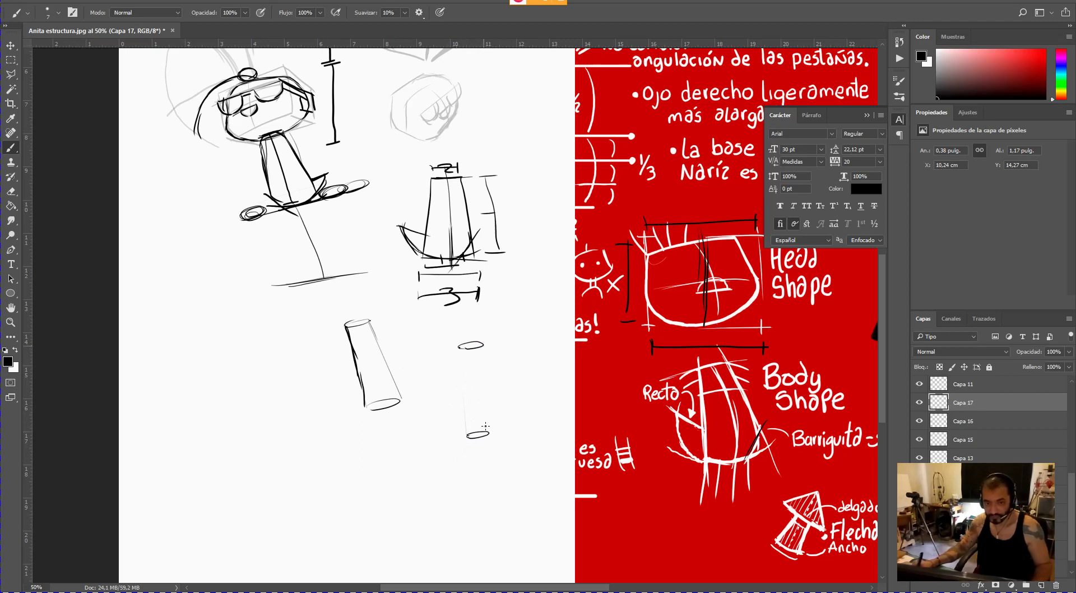
- Join the Capa 17 ovals into a slim leg and add a blocky boot with cuff, sloped instep and sole, about 0.77 by 1.86 in overall
key(alt)
drag(488, 435, 483, 352)
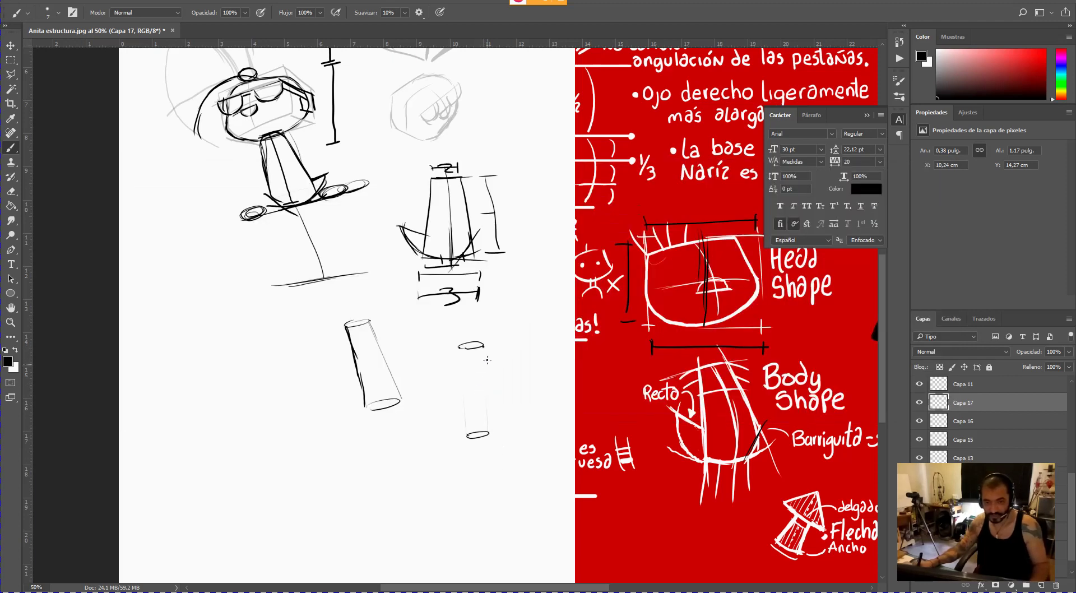
drag(482, 343, 486, 416)
drag(483, 378, 487, 431)
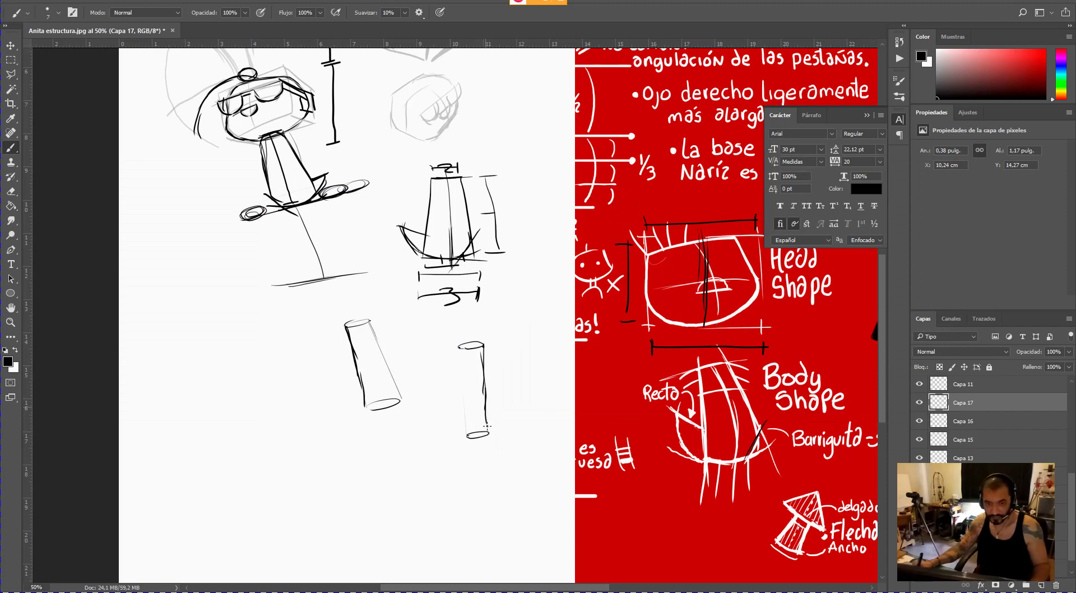
mouse_move(459, 348)
mouse_down()
mouse_move(466, 439)
mouse_move(487, 440)
mouse_move(492, 458)
mouse_move(431, 481)
mouse_up()
mouse_move(493, 437)
mouse_down()
mouse_move(481, 481)
mouse_move(483, 461)
mouse_move(490, 474)
mouse_move(437, 476)
mouse_up()
drag(437, 476, 445, 496)
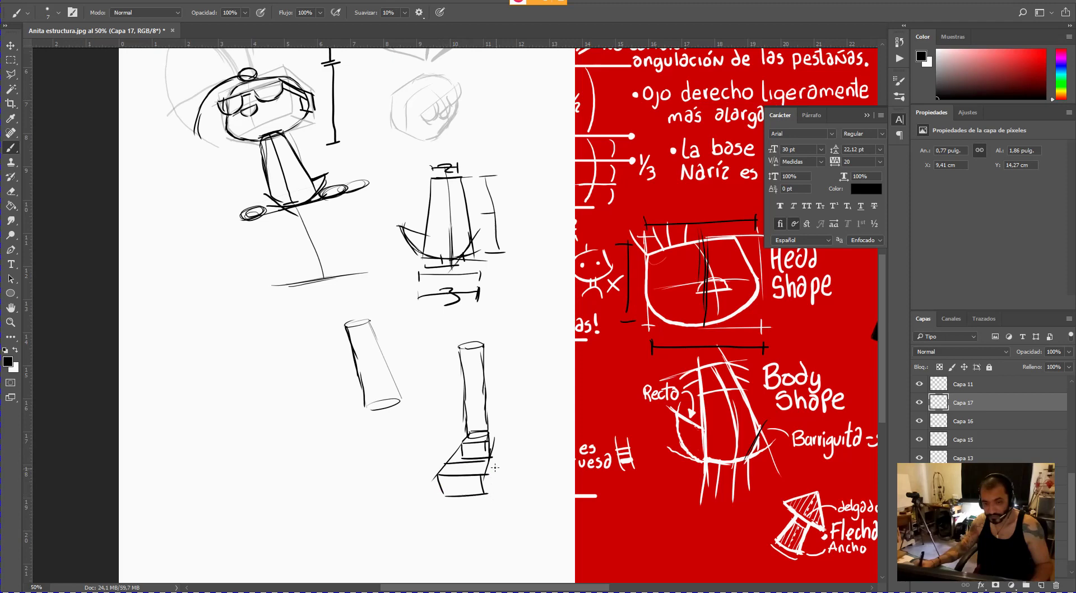
drag(494, 457, 487, 493)
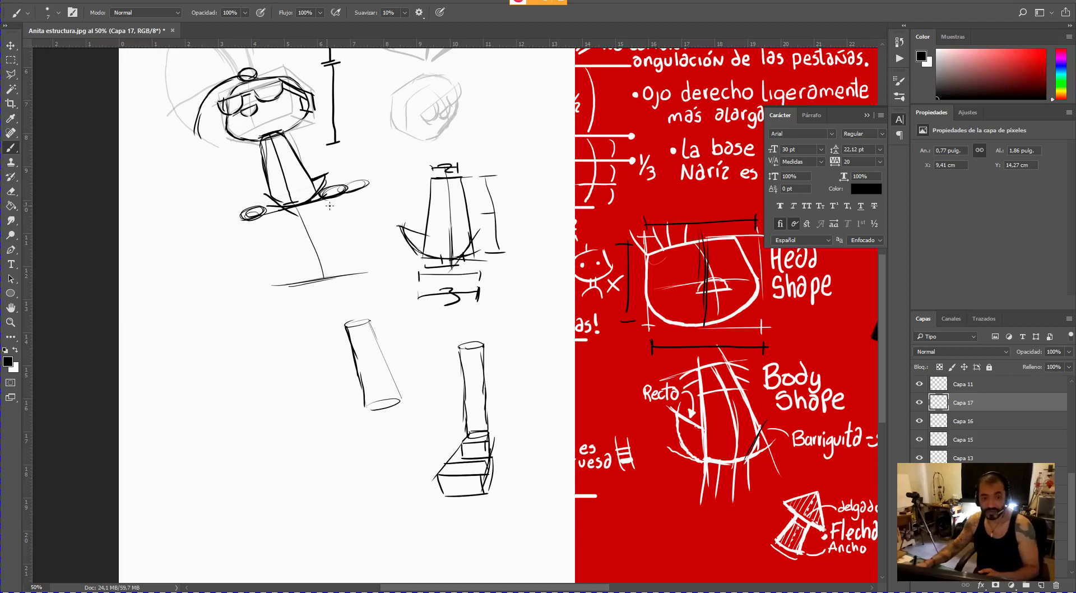
- Draw two small flat hip ovals under the figure's body on new layer Capa 18, together about 0.46 by 0.14 in
click(1041, 585)
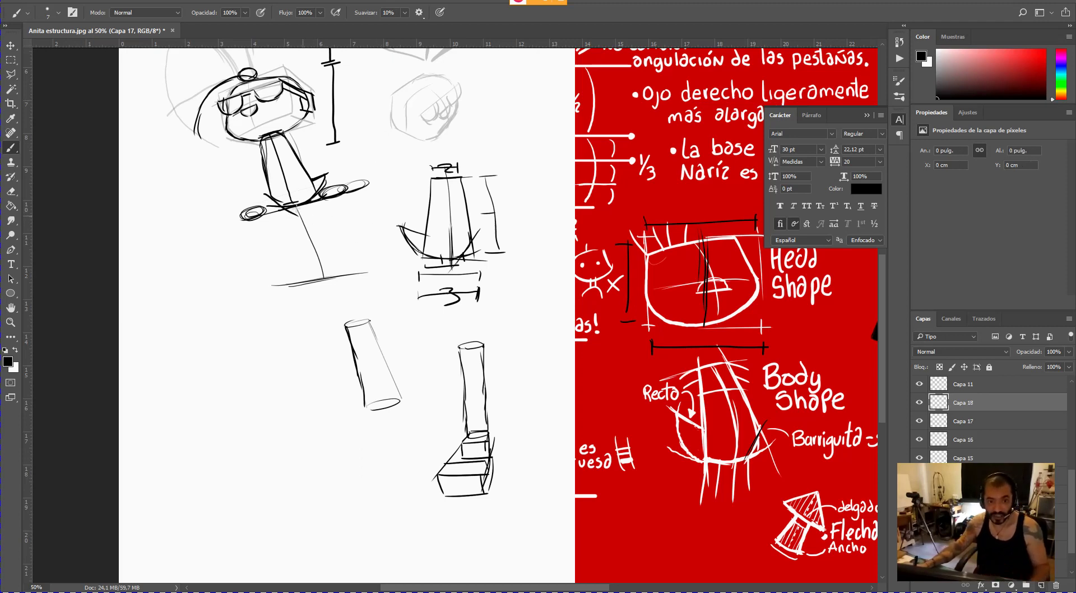
key(alt+Tab)
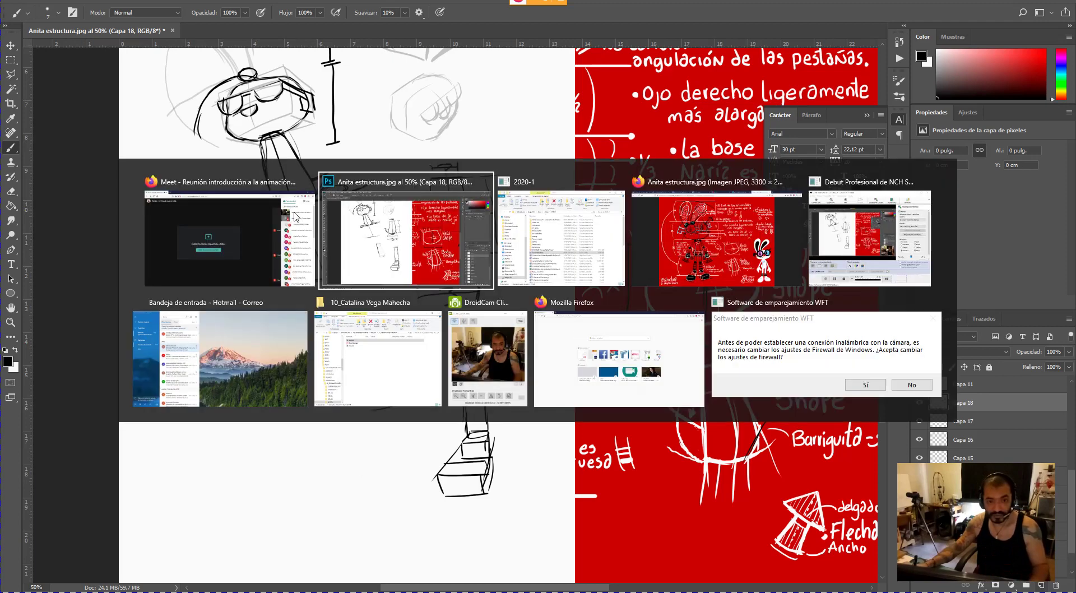
drag(293, 212, 289, 211)
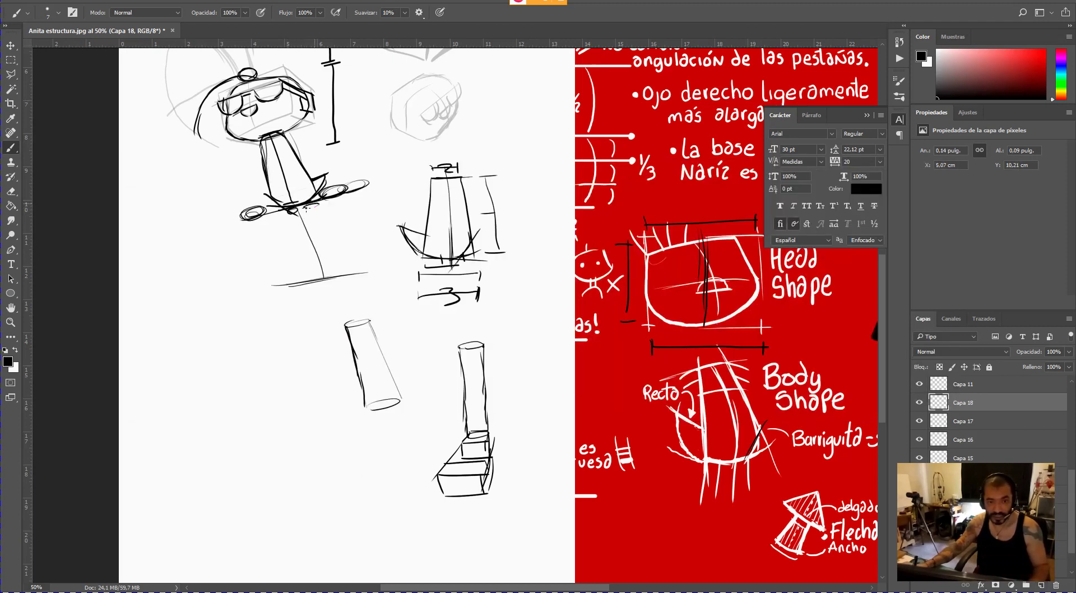
drag(288, 211, 285, 211)
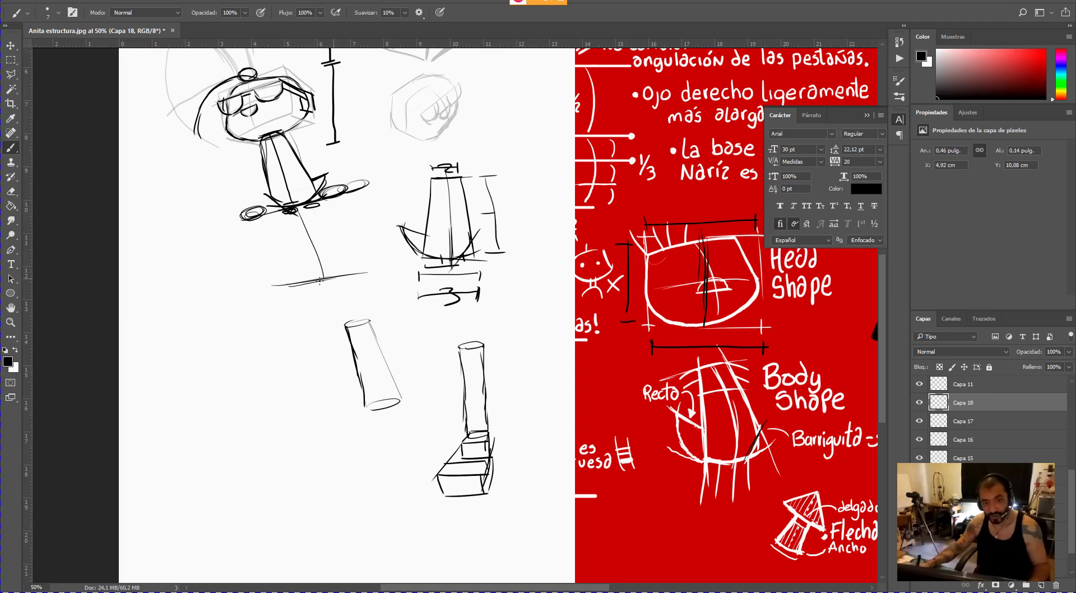
- Compare with the red reference sheet and mark the boot's height with horizontal lines at its sole and ankle
scroll(1072, 566, down, 1)
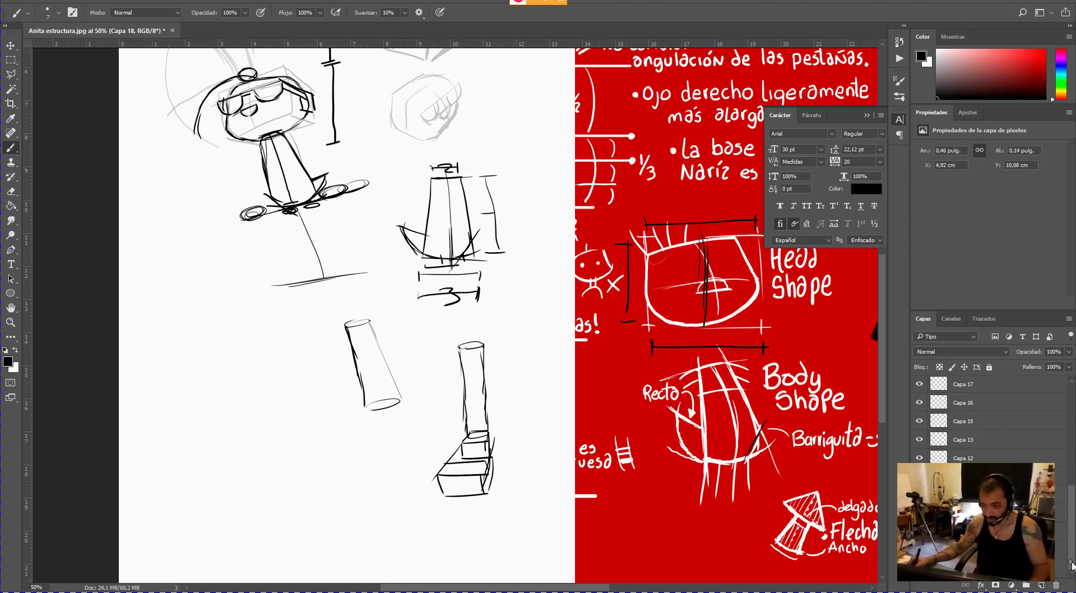
key(ctrl+comma)
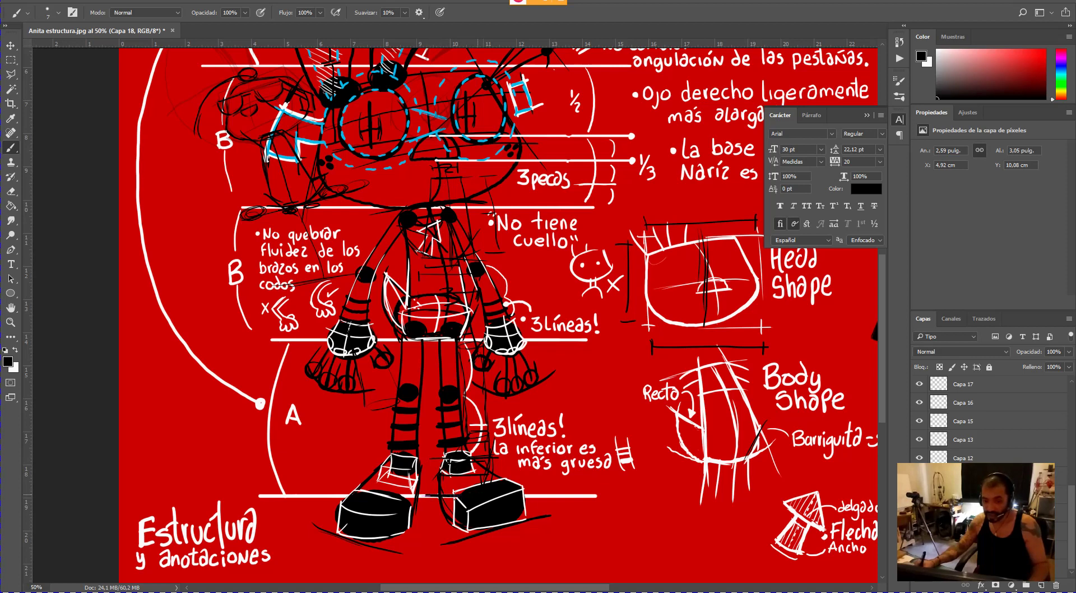
drag(426, 496, 477, 496)
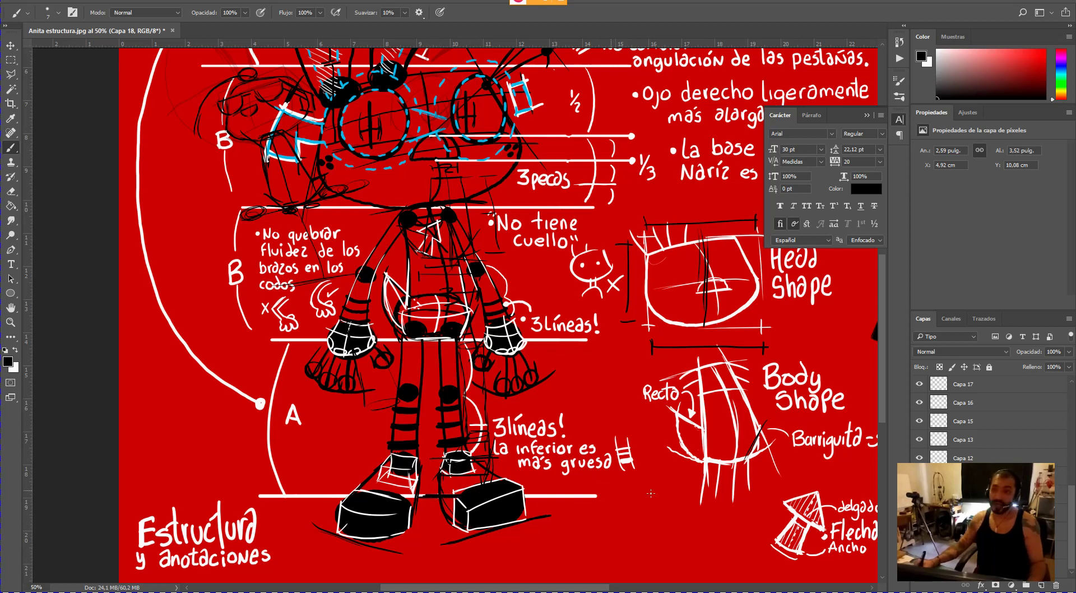
key(ctrl+comma)
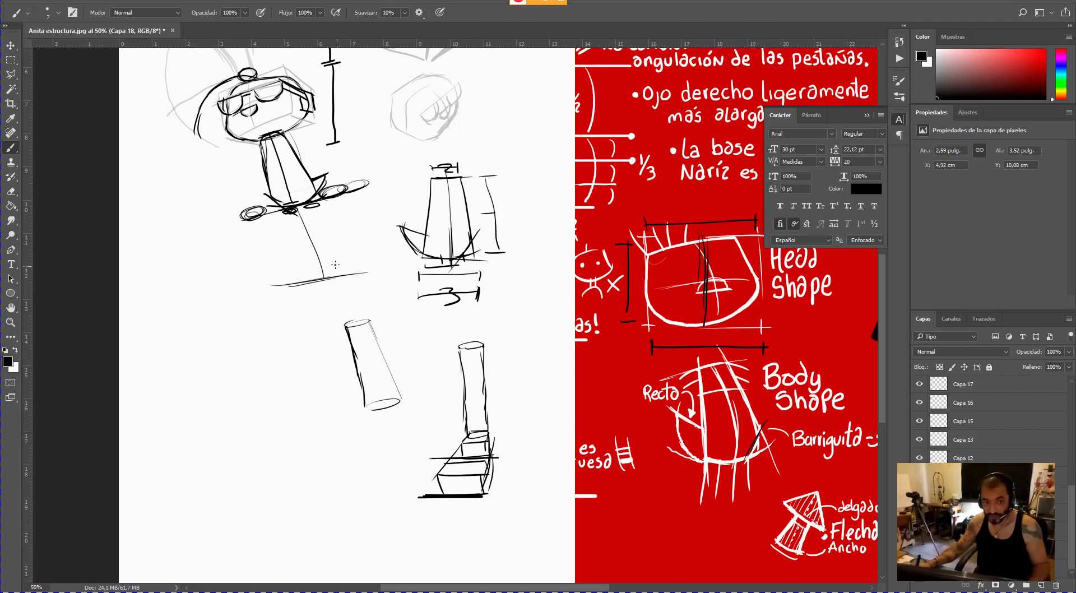
- Draw a slanted ankle line with two flat ovals above the figure's ground line and join one to its hip oval with straight sides
mouse_move(352, 260)
mouse_down()
mouse_move(293, 269)
mouse_move(352, 261)
mouse_move(317, 278)
mouse_move(327, 259)
mouse_up()
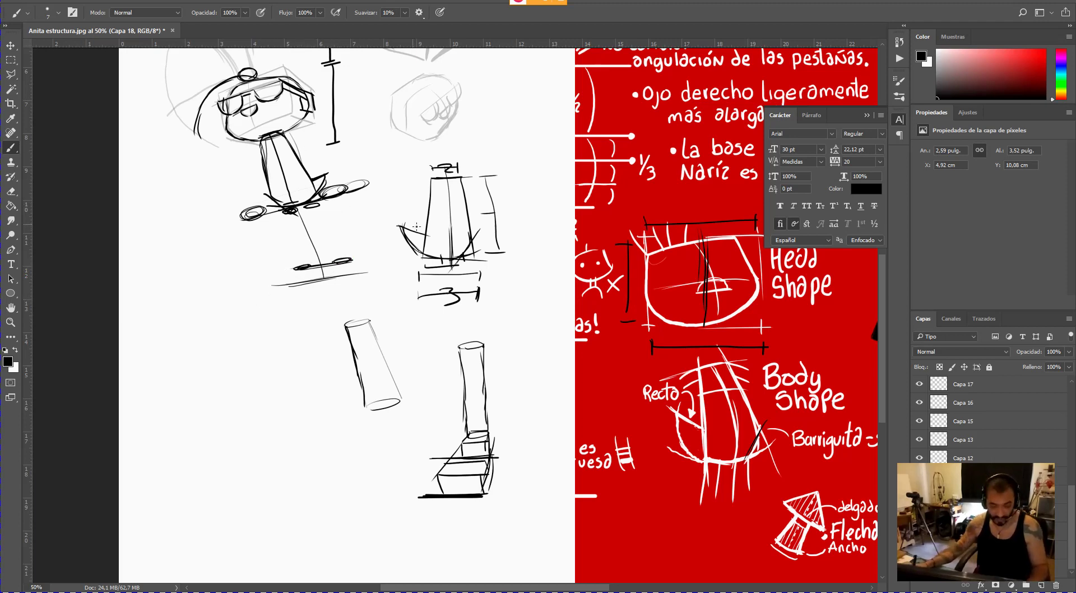
key(r)
mouse_move(434, 230)
mouse_down()
mouse_move(369, 191)
mouse_move(281, 168)
mouse_move(249, 221)
mouse_up()
key(b)
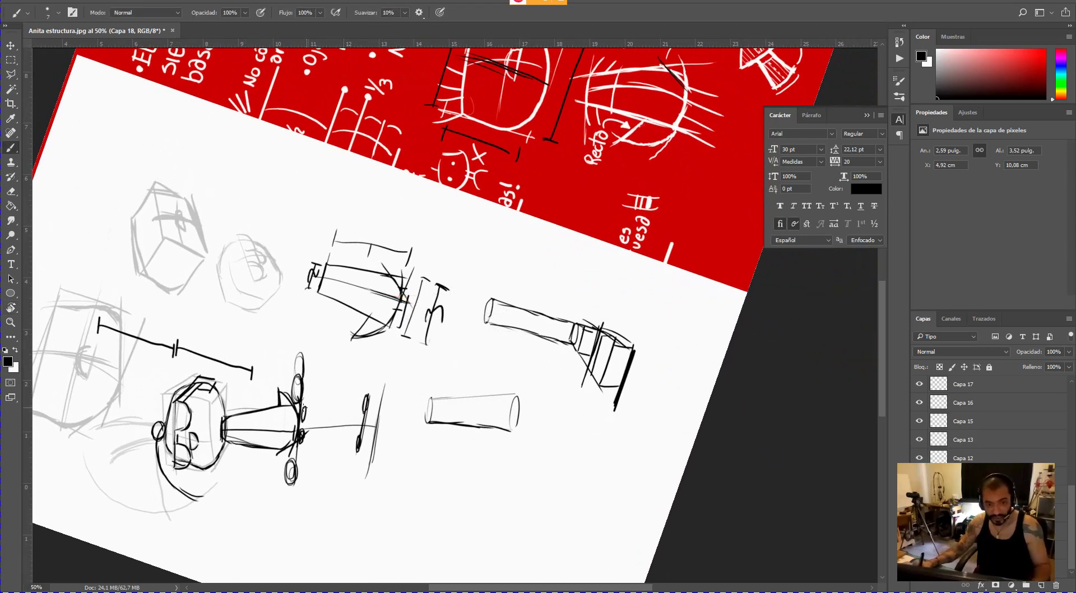
mouse_move(305, 408)
mouse_down()
mouse_move(367, 396)
mouse_move(343, 415)
mouse_move(363, 407)
mouse_up()
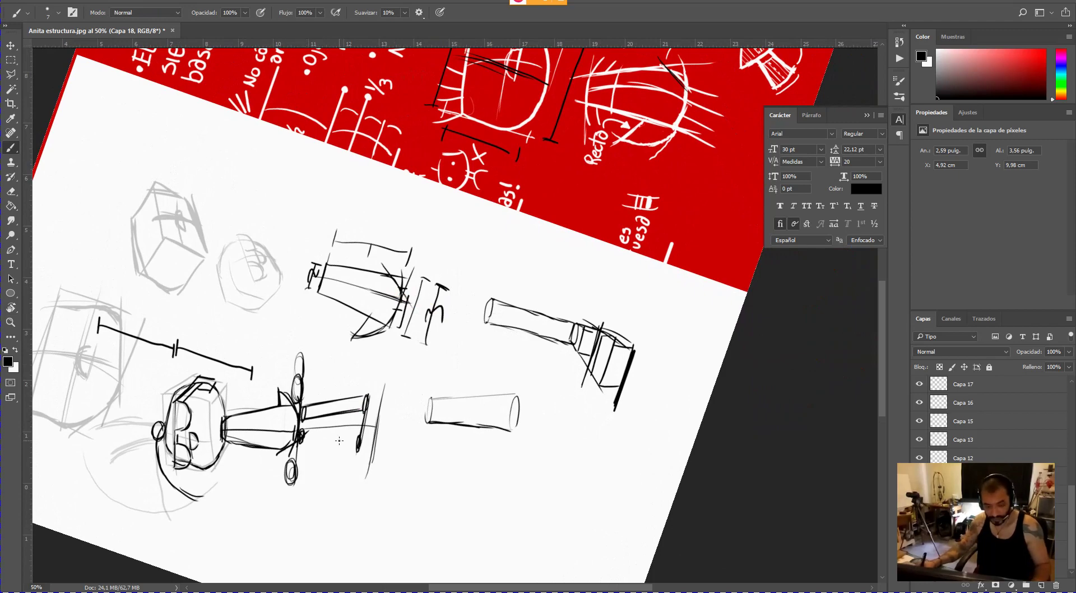
- Draw the second leg's straight sides from its hip oval to its ankle oval, widening toward the ankle
key(r)
mouse_move(300, 433)
mouse_down()
mouse_move(337, 465)
mouse_move(432, 442)
mouse_move(387, 450)
mouse_up()
key(b)
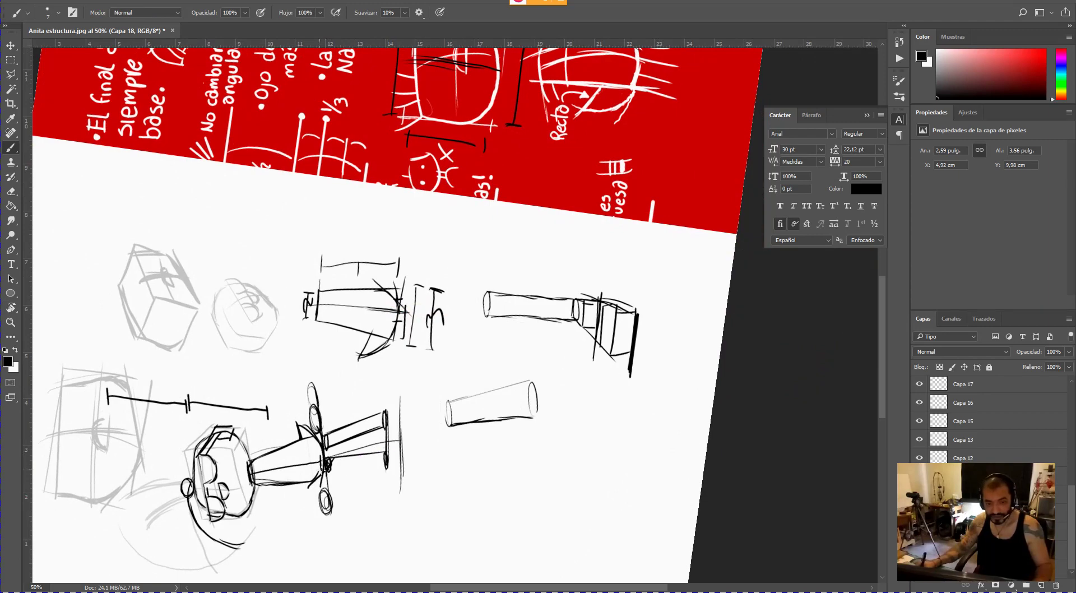
key(r)
mouse_move(554, 368)
mouse_down()
mouse_move(480, 460)
mouse_move(403, 439)
mouse_move(424, 440)
mouse_up()
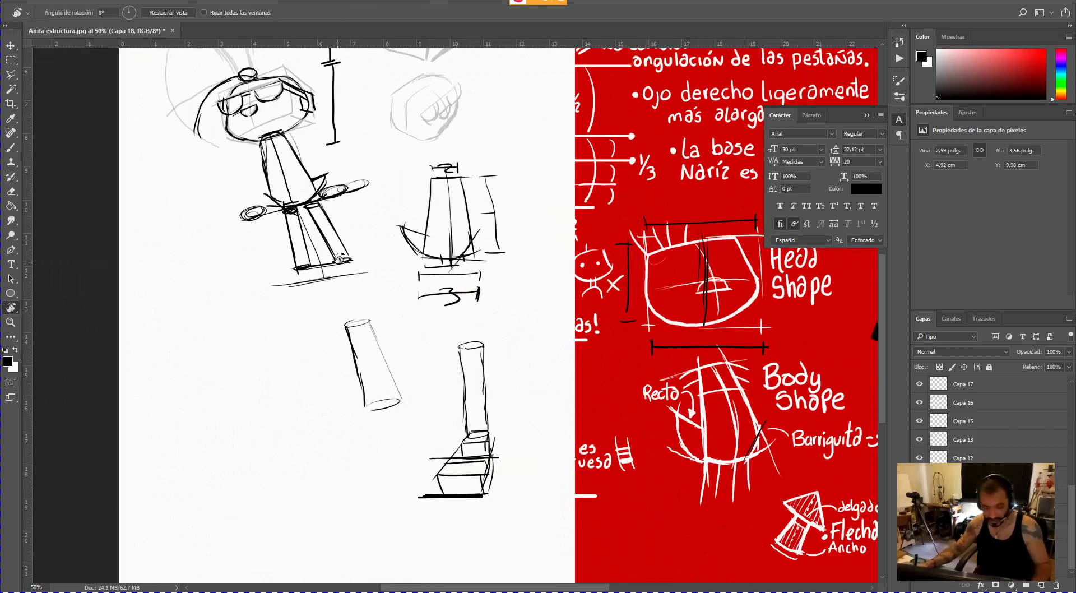
key(b)
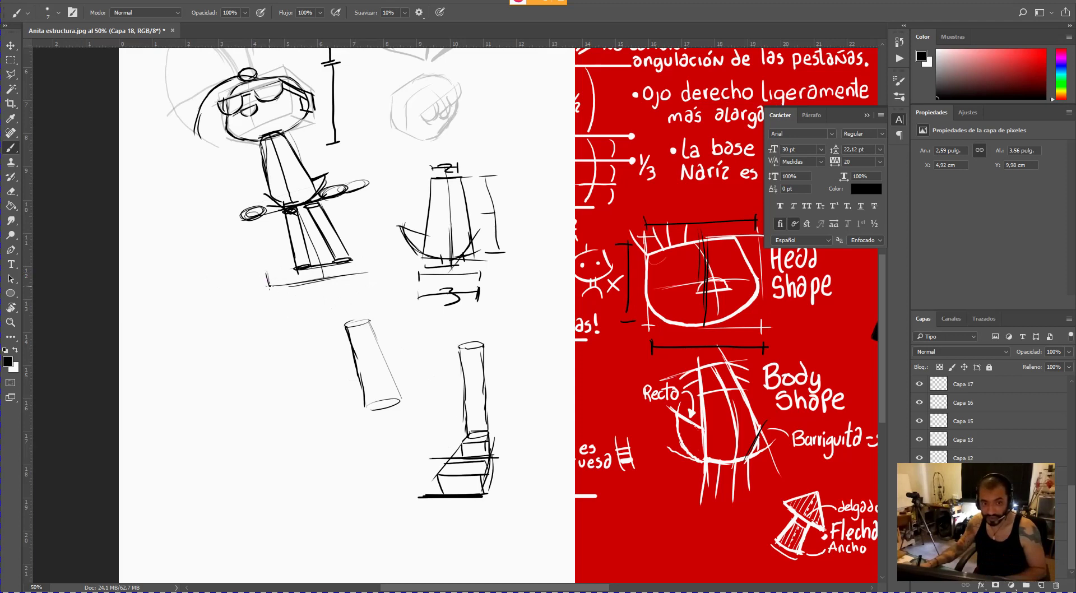
- Block in the feet as a long, flat slanted box between the ankle ovals and the ground line, and darken its outline
mouse_move(263, 271)
mouse_down()
mouse_move(287, 270)
mouse_move(263, 291)
mouse_move(293, 287)
mouse_up()
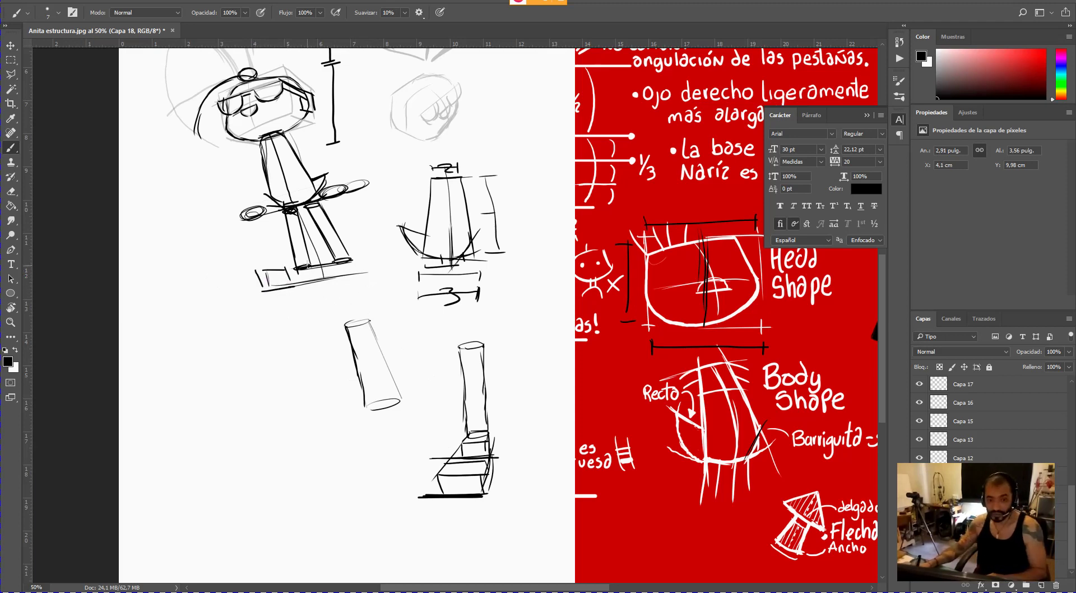
mouse_move(308, 264)
mouse_down()
mouse_move(339, 279)
mouse_move(290, 278)
mouse_up()
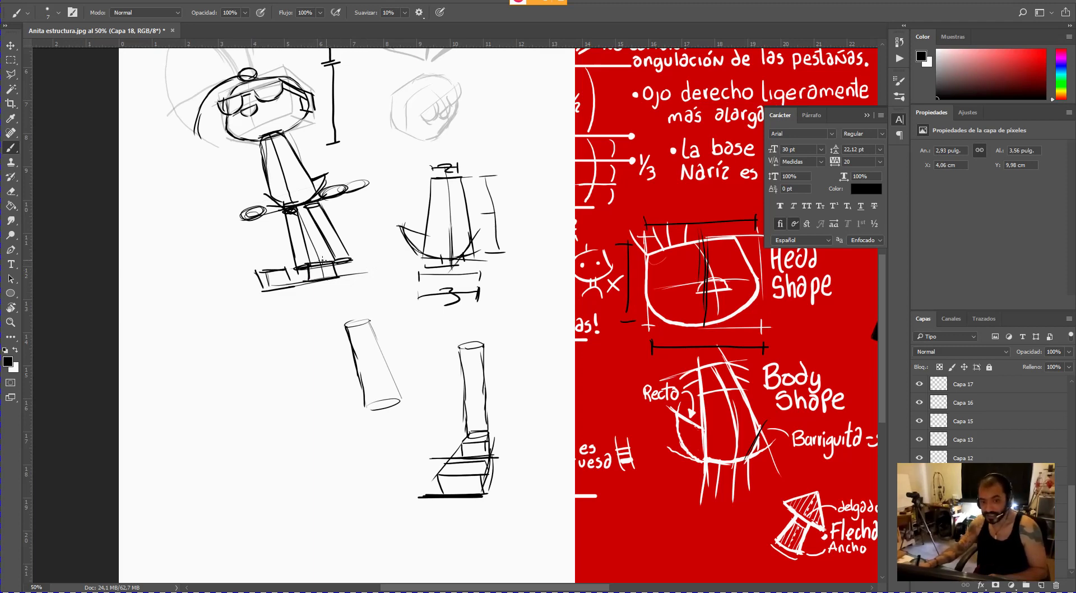
mouse_move(357, 259)
mouse_down()
mouse_move(311, 261)
mouse_move(359, 272)
mouse_up()
mouse_move(273, 270)
mouse_down()
mouse_move(309, 265)
mouse_move(262, 289)
mouse_move(304, 268)
mouse_move(311, 279)
mouse_up()
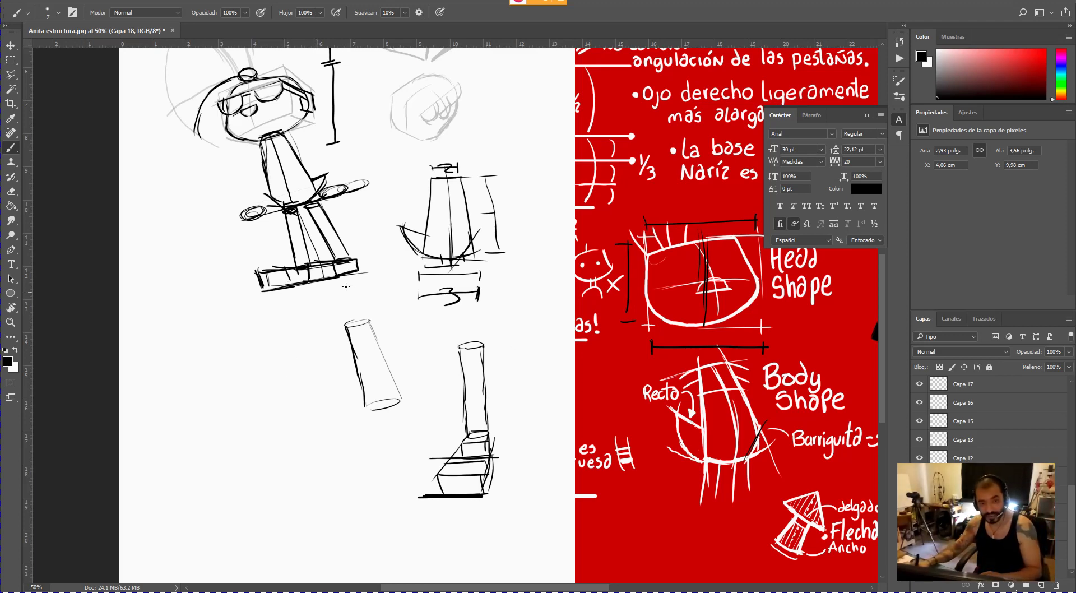
- Hatch the block-shaped feet of the small posed figure with dark shading
mouse_move(307, 263)
mouse_down()
mouse_move(331, 276)
mouse_move(328, 263)
mouse_move(314, 277)
mouse_move(323, 270)
mouse_move(285, 290)
mouse_up()
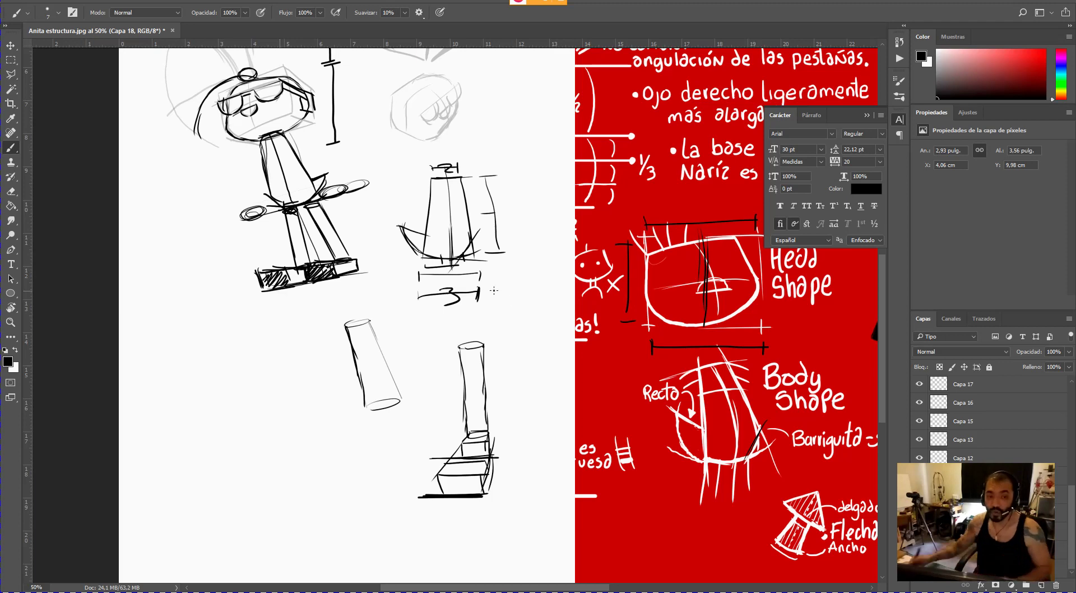
- Reveal the red reference drawing beneath the white layer, circle the character's wrist cuff, and cover the reference again
scroll(331, 255, up, 3)
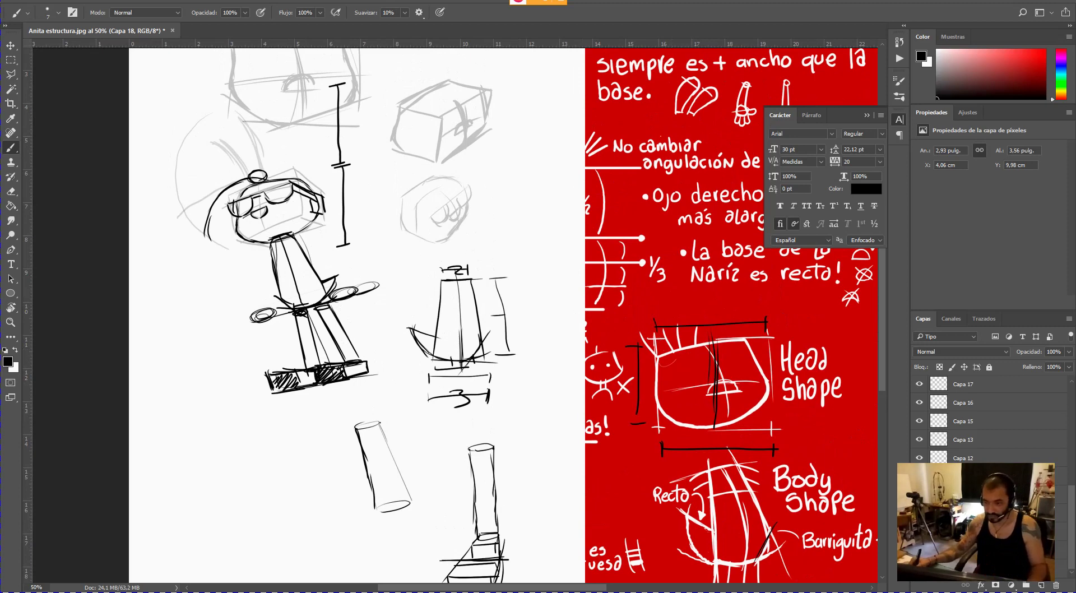
key(ctrl+comma)
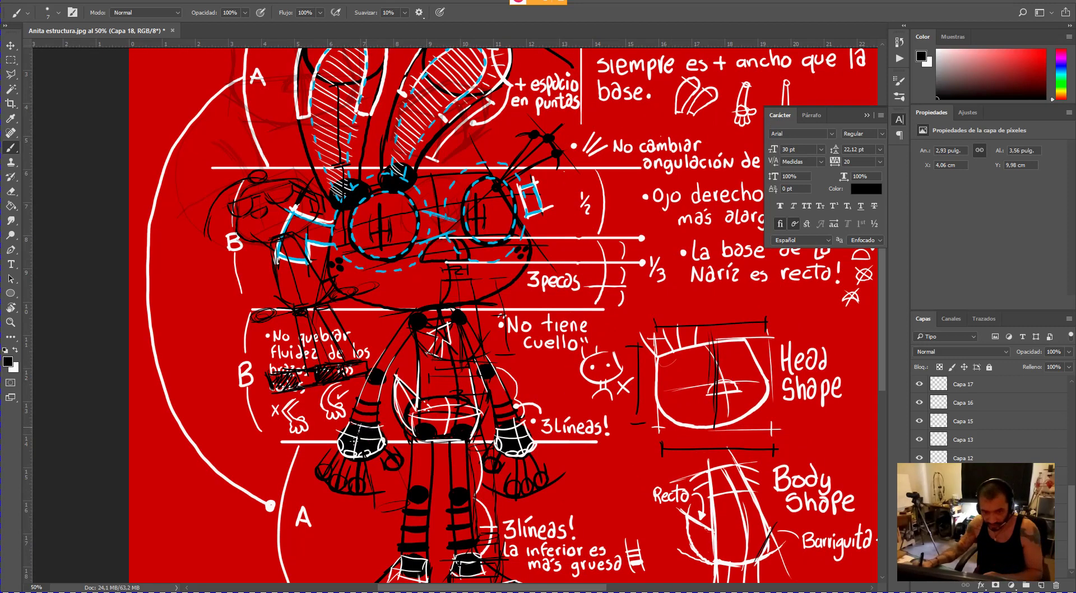
mouse_move(352, 441)
mouse_down()
mouse_move(382, 443)
mouse_move(358, 431)
mouse_up()
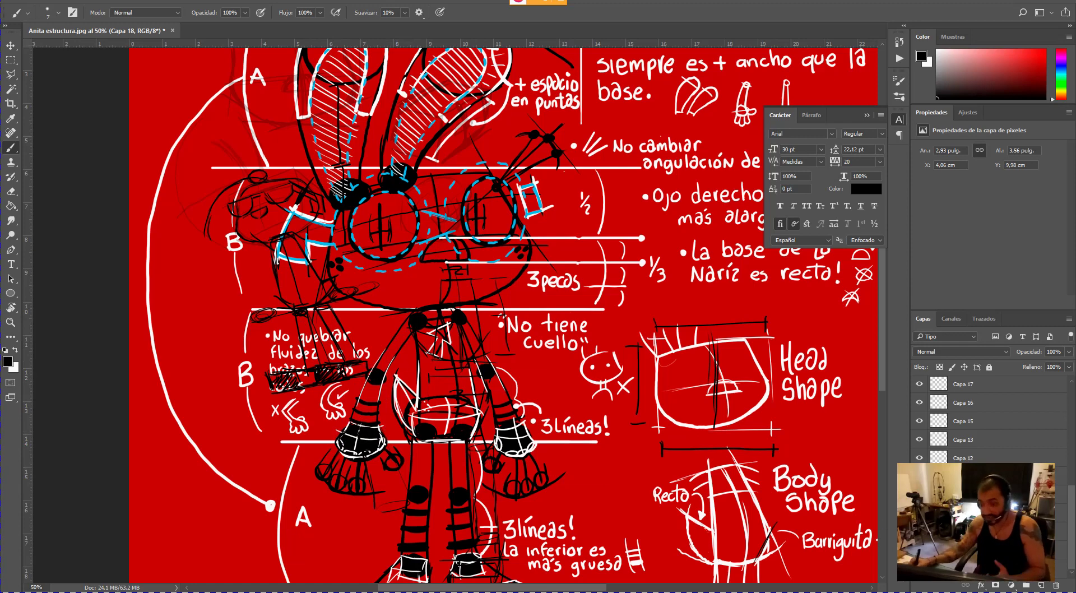
key(ctrl+comma)
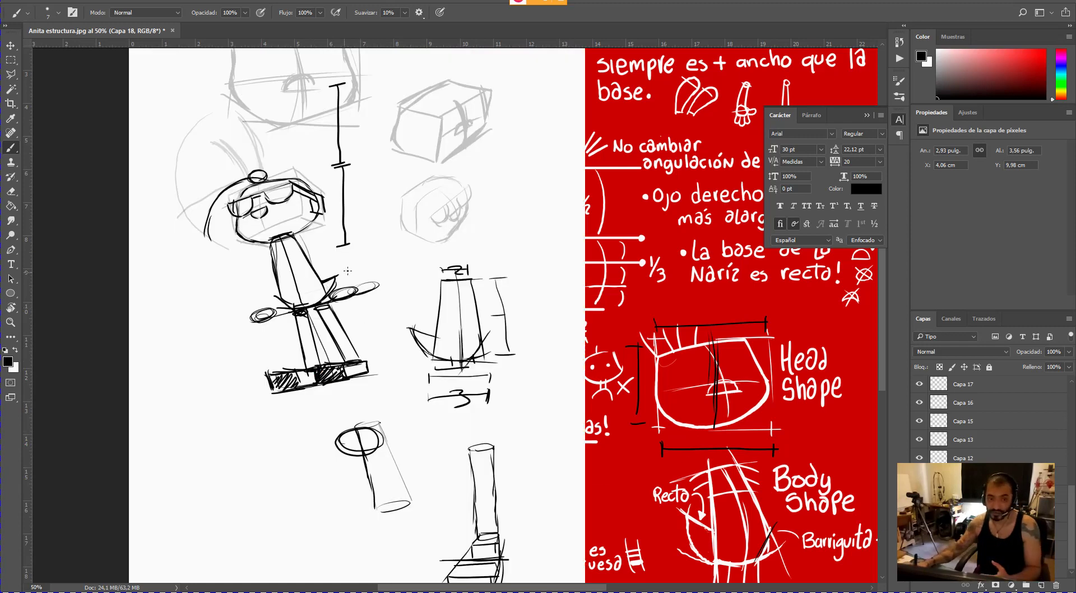
- Draw the posed figure's right-hand arm as a cylinder running from the shoulder to the hand ellipse beside the belly
key(r)
drag(303, 279, 324, 355)
key(b)
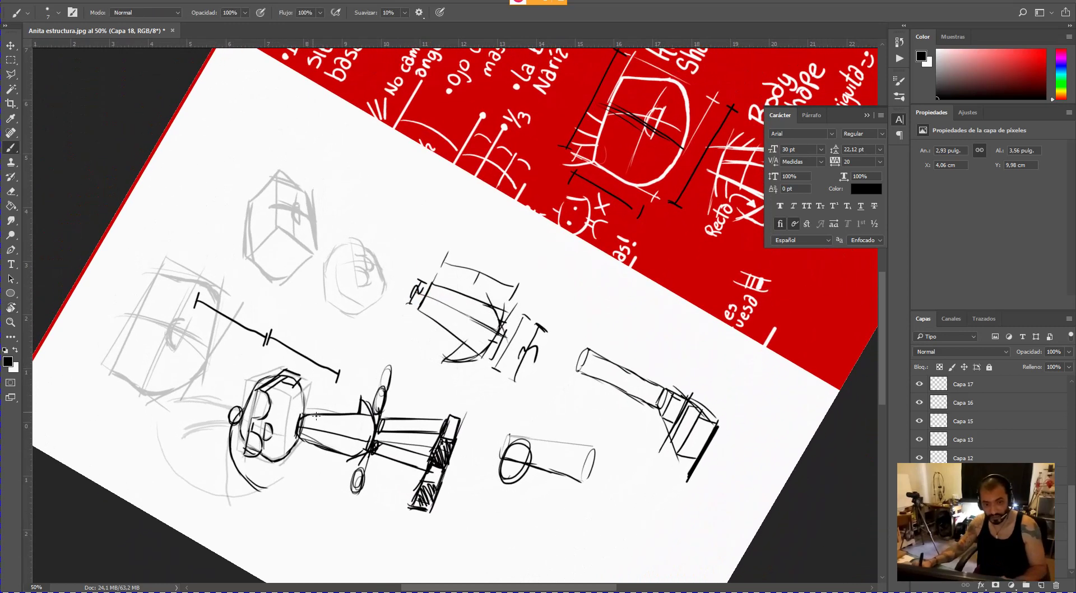
mouse_move(316, 415)
mouse_down()
mouse_move(308, 449)
mouse_move(300, 440)
mouse_move(335, 414)
mouse_move(308, 411)
mouse_move(374, 390)
mouse_up()
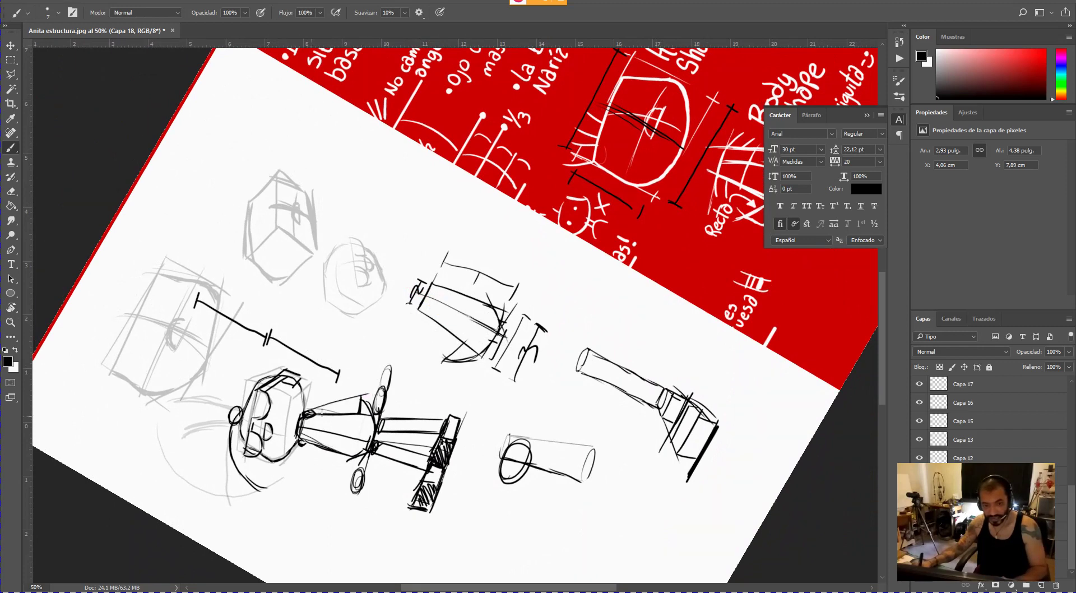
mouse_move(317, 415)
mouse_down()
mouse_move(381, 401)
mouse_move(315, 418)
mouse_move(379, 391)
mouse_up()
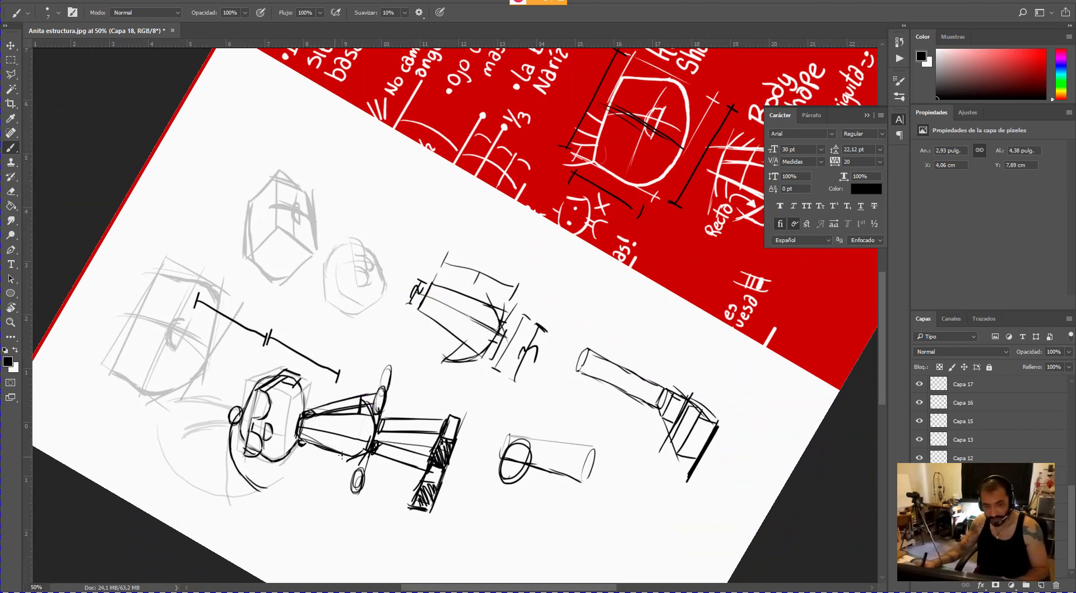
- Draw the posed figure's left-hand arm from the shoulder to its hand ellipse, and reinforce the end of the opposite arm
key(r)
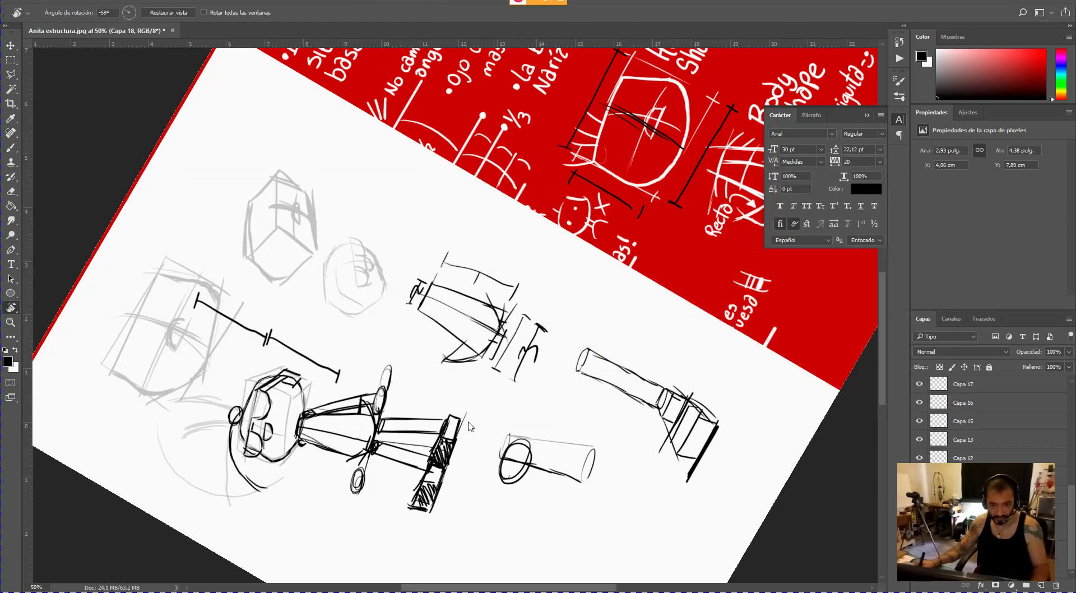
key(b)
key(r)
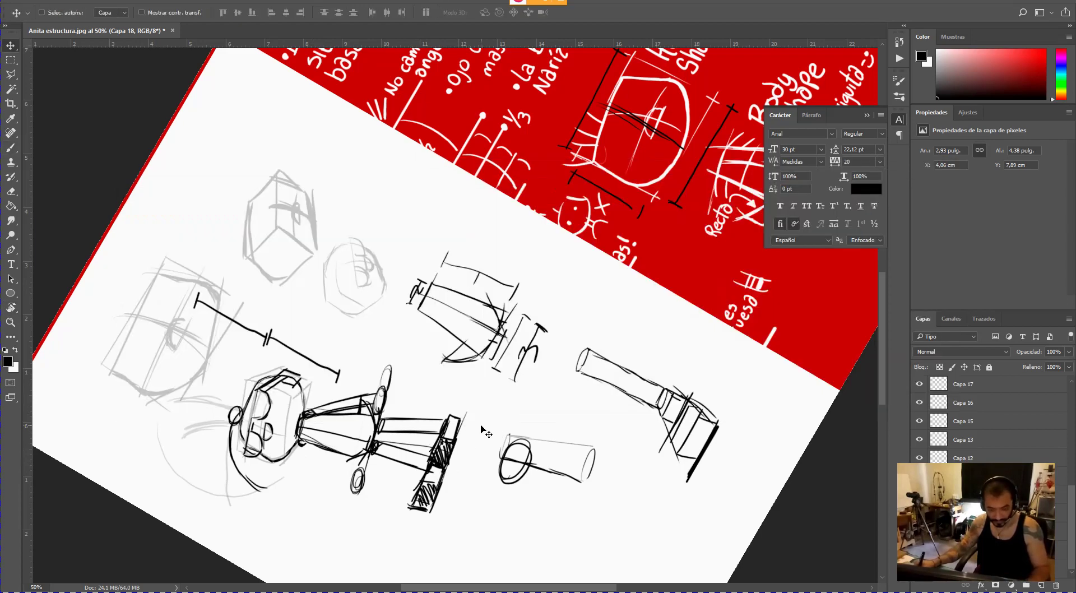
drag(481, 422, 555, 437)
key(b)
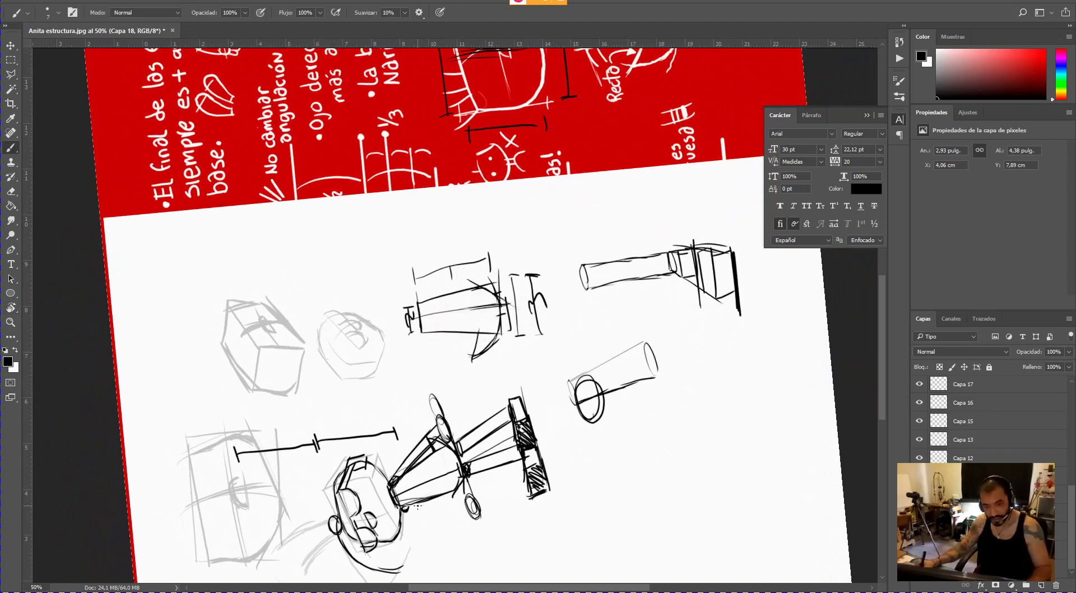
mouse_move(421, 503)
mouse_down()
mouse_move(446, 499)
mouse_move(409, 508)
mouse_move(468, 512)
mouse_up()
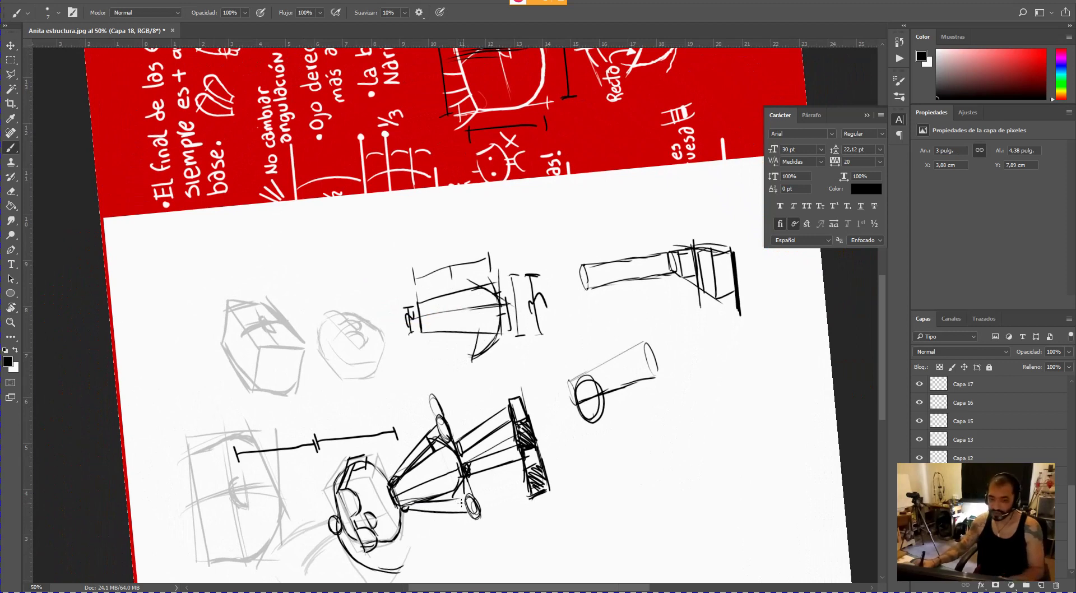
drag(454, 511, 481, 520)
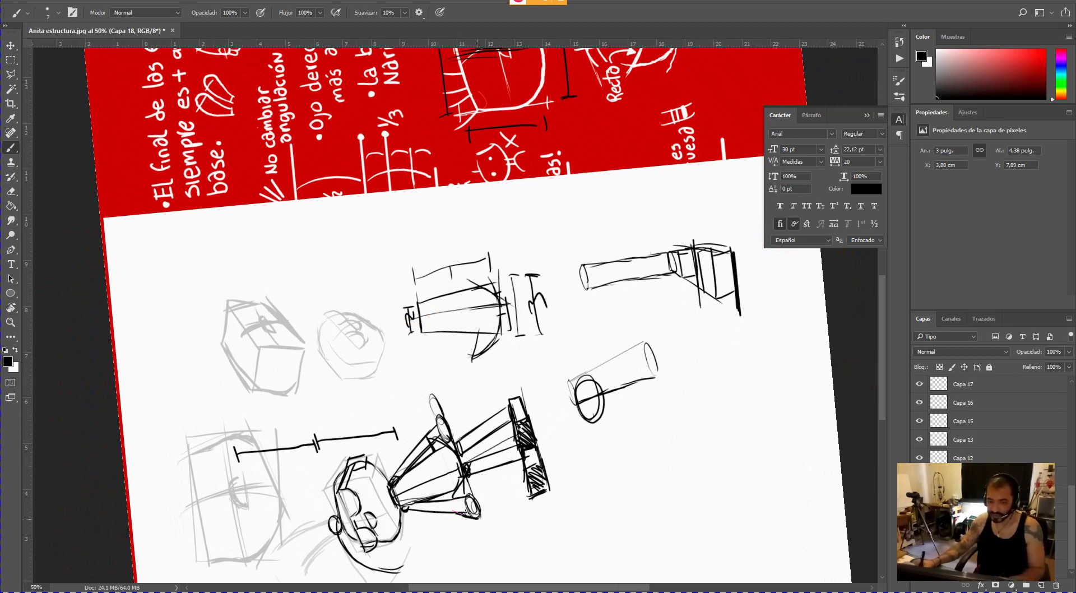
mouse_move(432, 418)
mouse_down()
mouse_move(415, 440)
mouse_move(433, 426)
mouse_move(424, 440)
mouse_move(452, 441)
mouse_move(424, 450)
mouse_move(433, 425)
mouse_up()
- Return the canvas to 0° rotation and add cross-contour lines to the posed figure's left-hand arm
key(r)
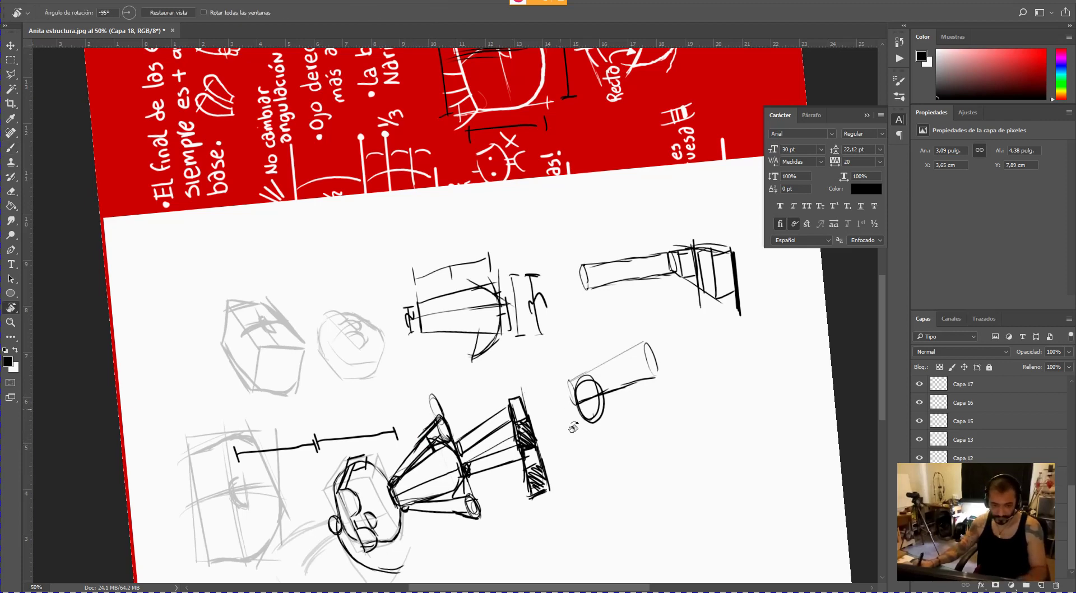
mouse_move(538, 487)
mouse_down()
mouse_move(443, 521)
mouse_move(322, 477)
mouse_move(345, 395)
mouse_move(361, 381)
mouse_up()
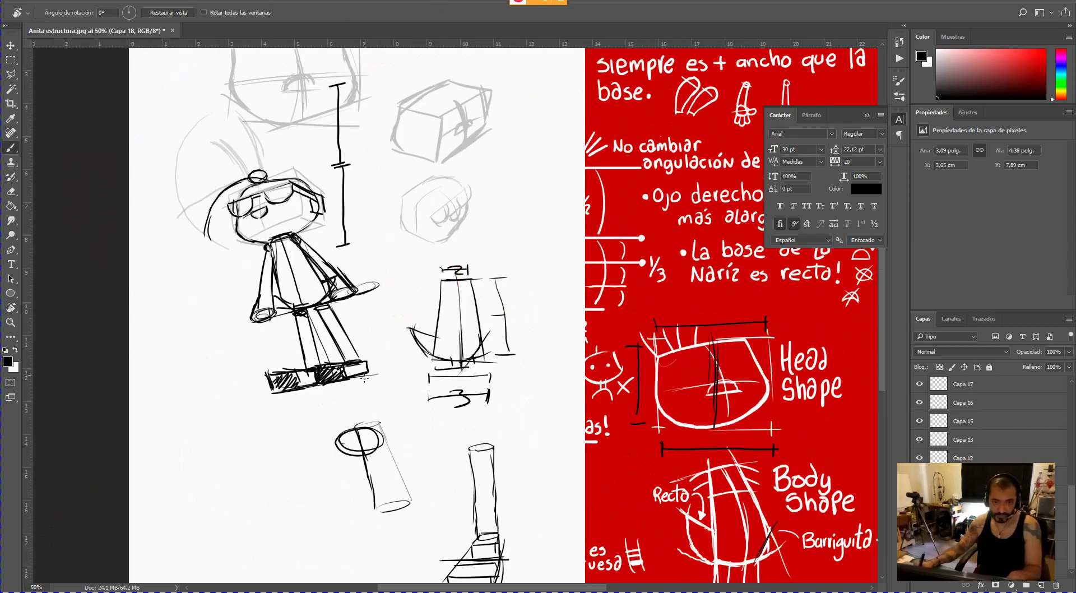
key(b)
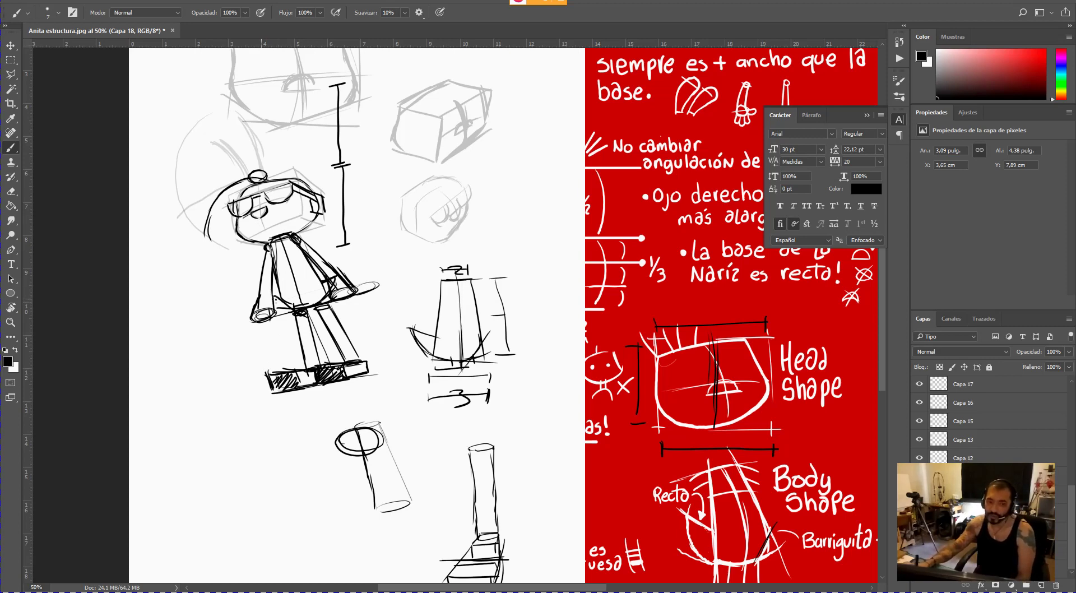
drag(275, 301, 261, 267)
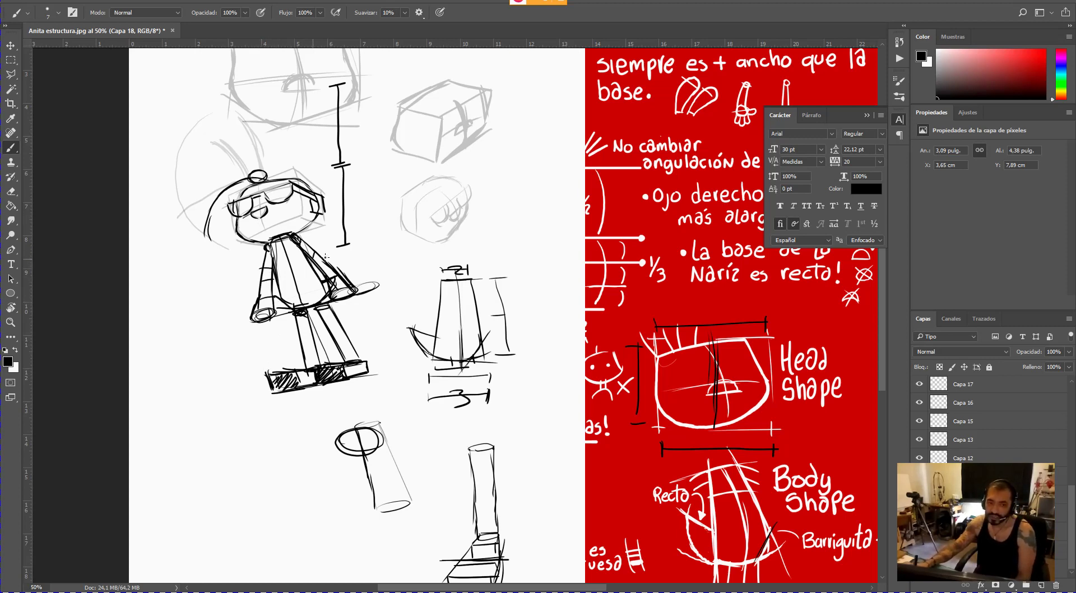
mouse_move(311, 272)
mouse_down()
mouse_move(281, 285)
mouse_move(301, 252)
mouse_up()
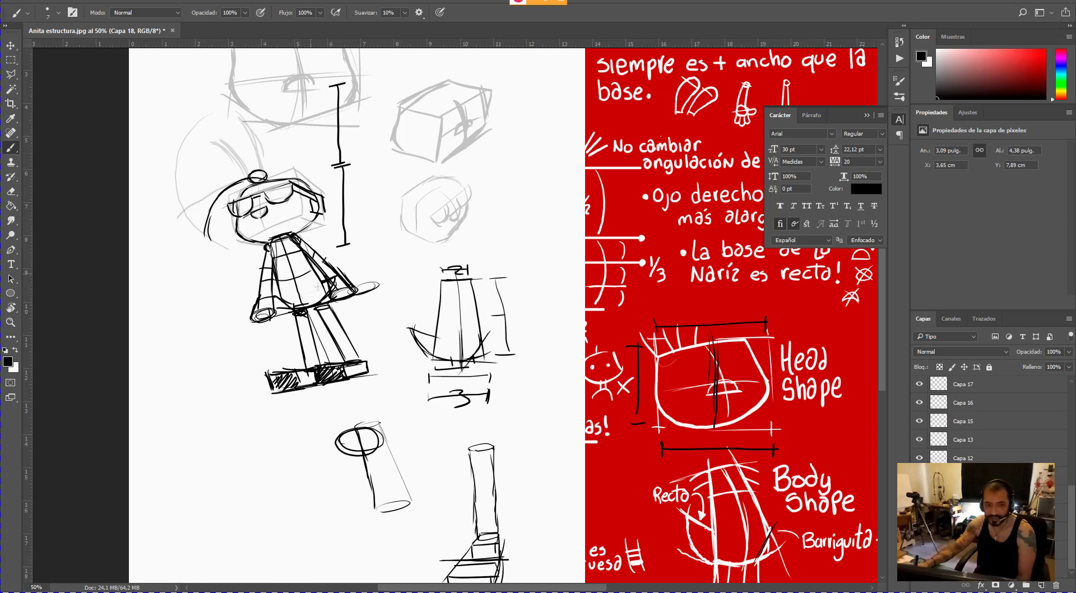
drag(276, 290, 321, 284)
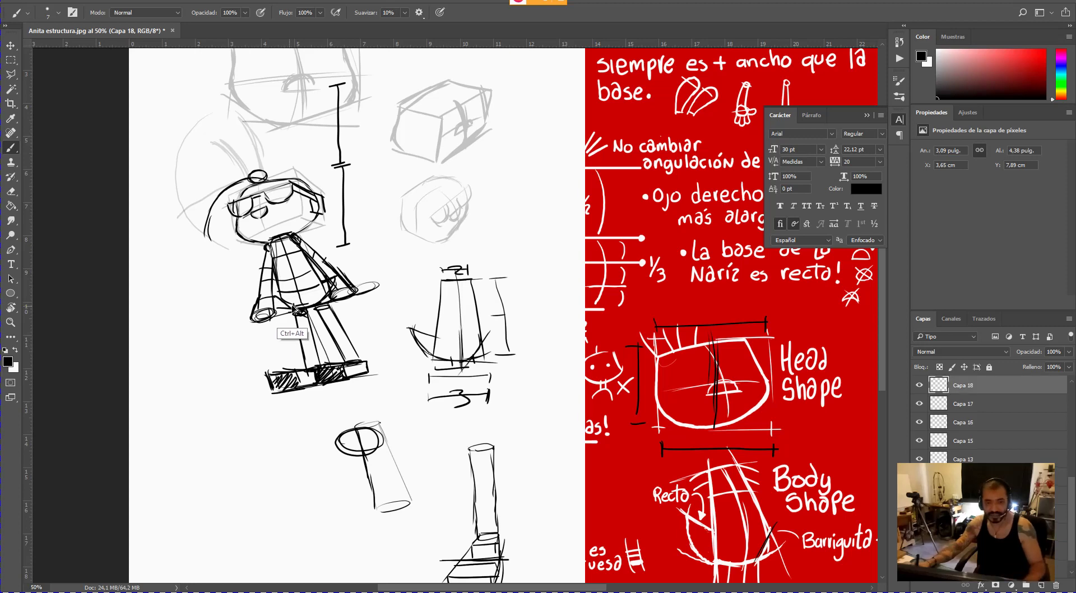
key(ctrl+alt+z)
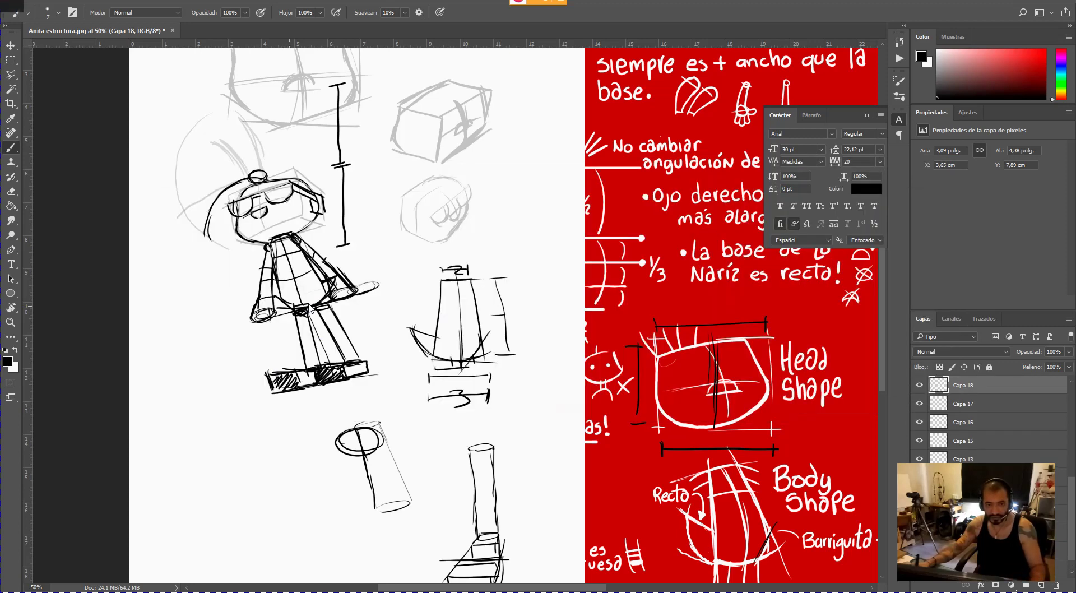
key(ctrl+alt+z)
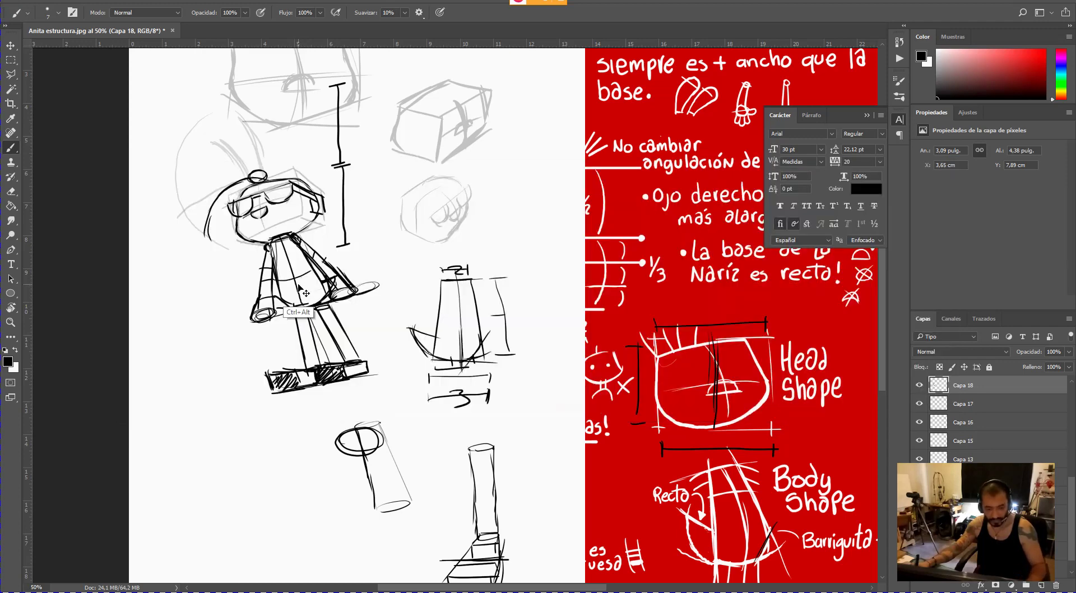
key(ctrl+alt+z)
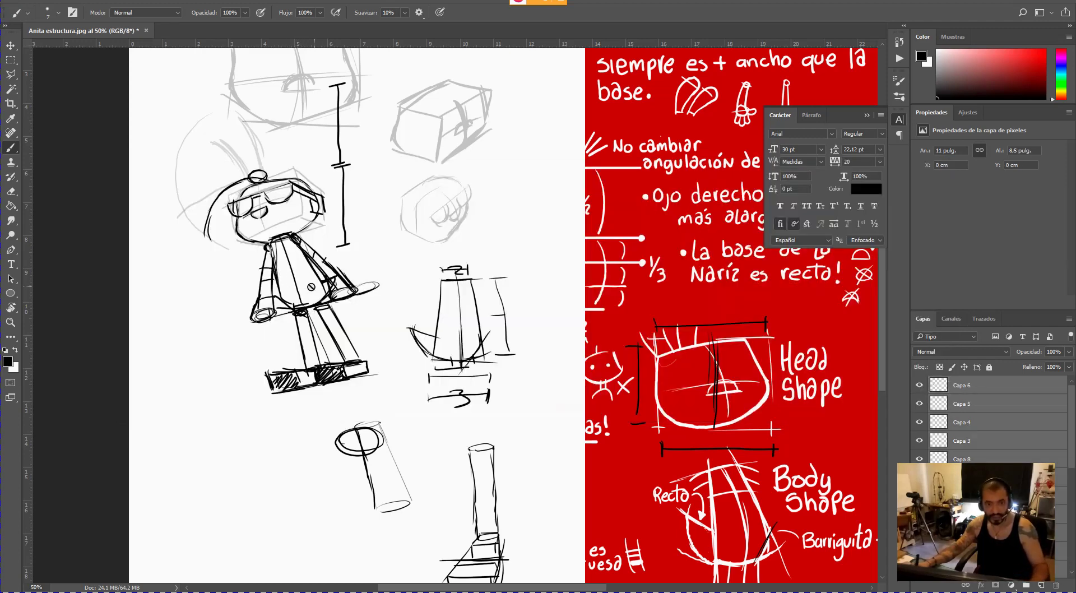
click(305, 290)
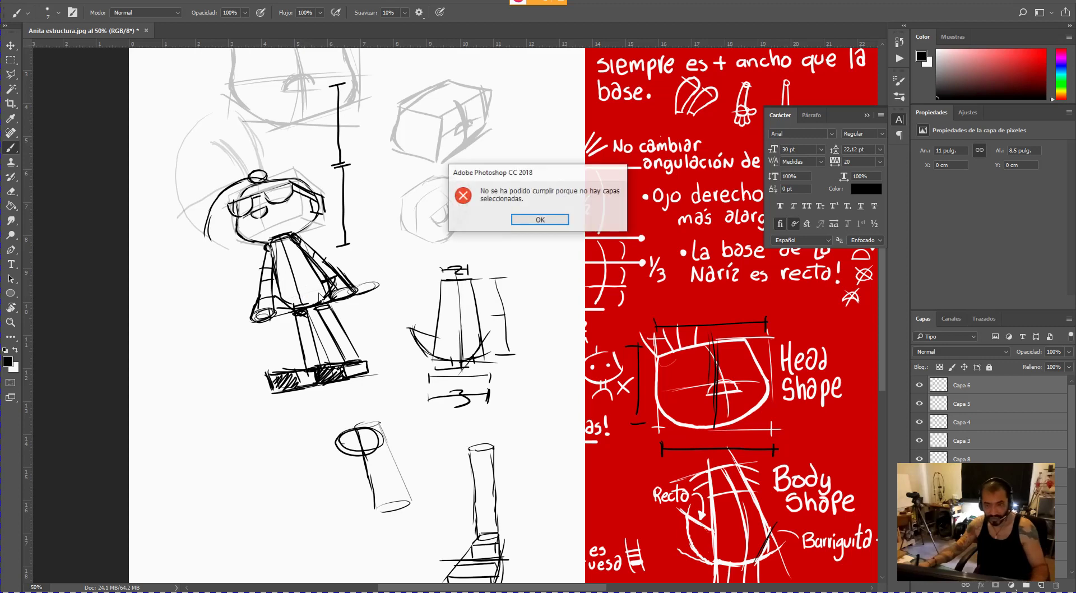
click(529, 219)
click(534, 224)
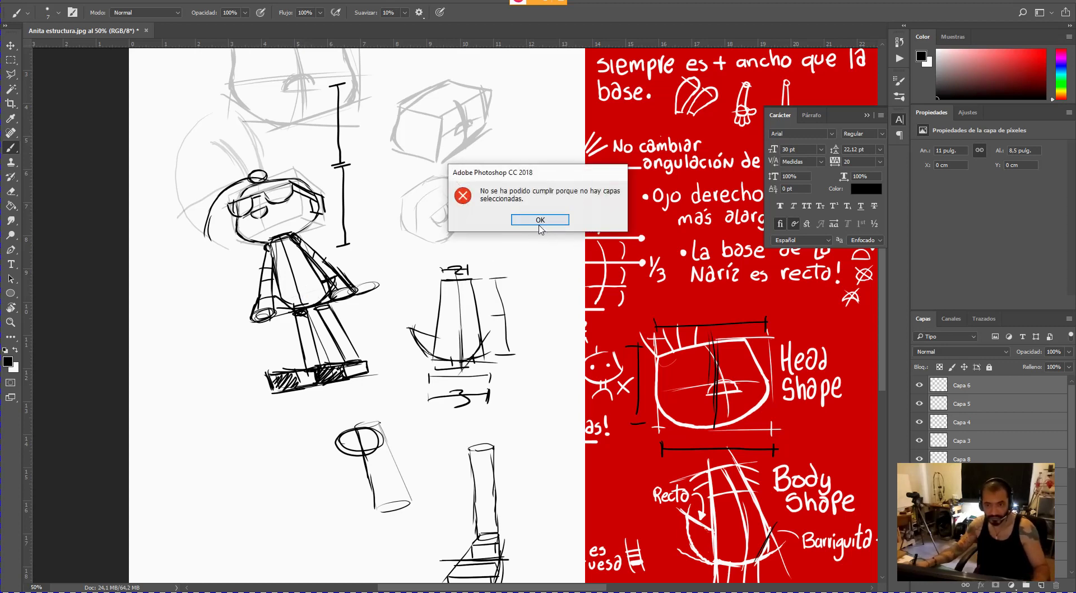
click(534, 224)
- On layer Capa 10 copia, draw cross-contour lines around the figure's torso and legs and rough in both hands
click(978, 405)
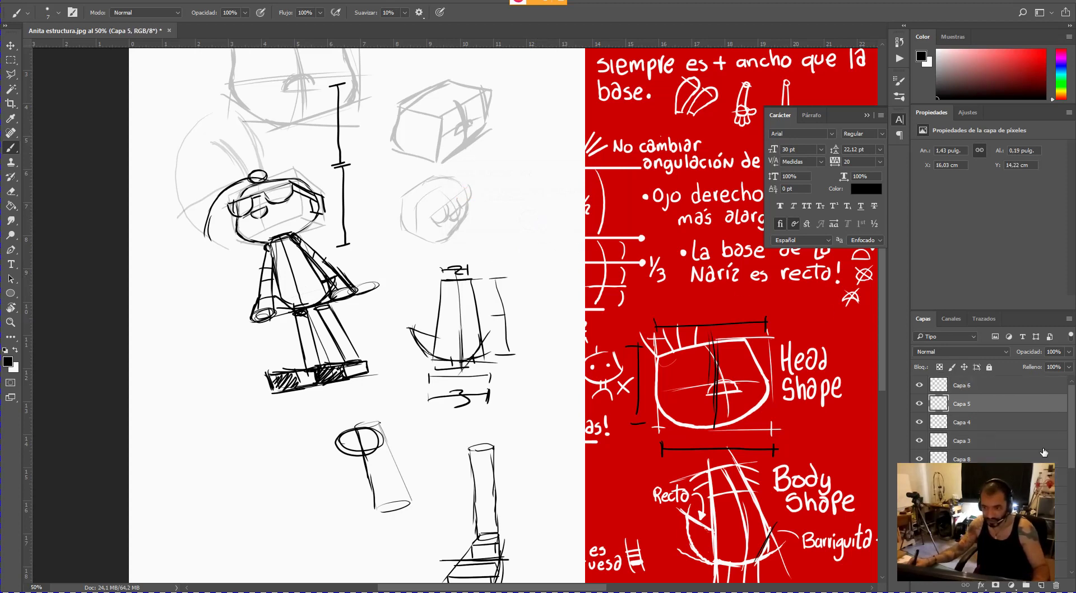
ctrl+click(269, 272)
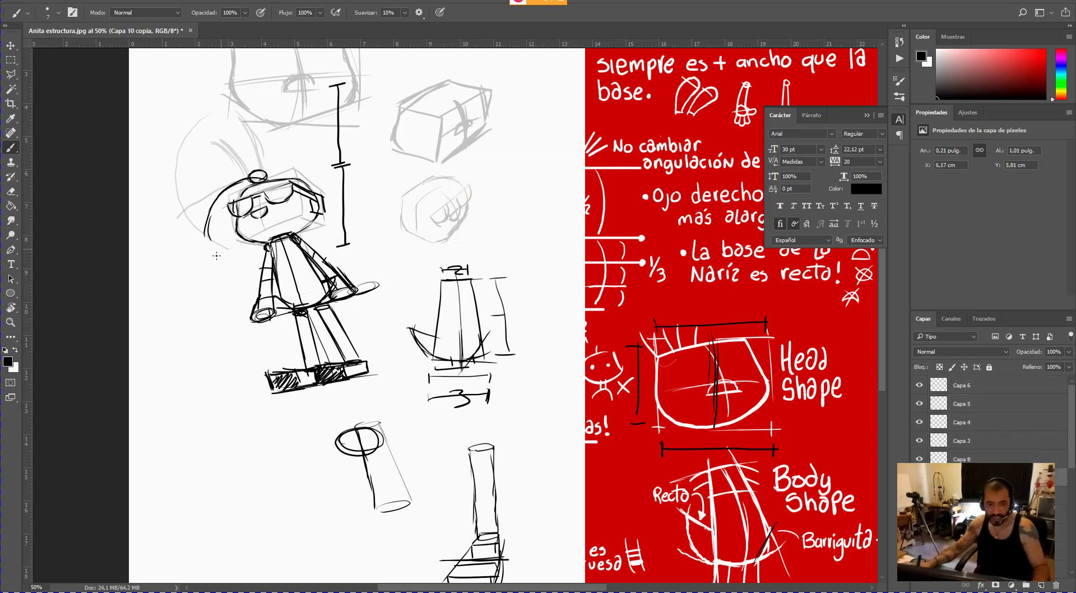
mouse_move(267, 258)
mouse_down()
mouse_move(317, 291)
mouse_move(284, 299)
mouse_move(318, 353)
mouse_move(354, 342)
mouse_up()
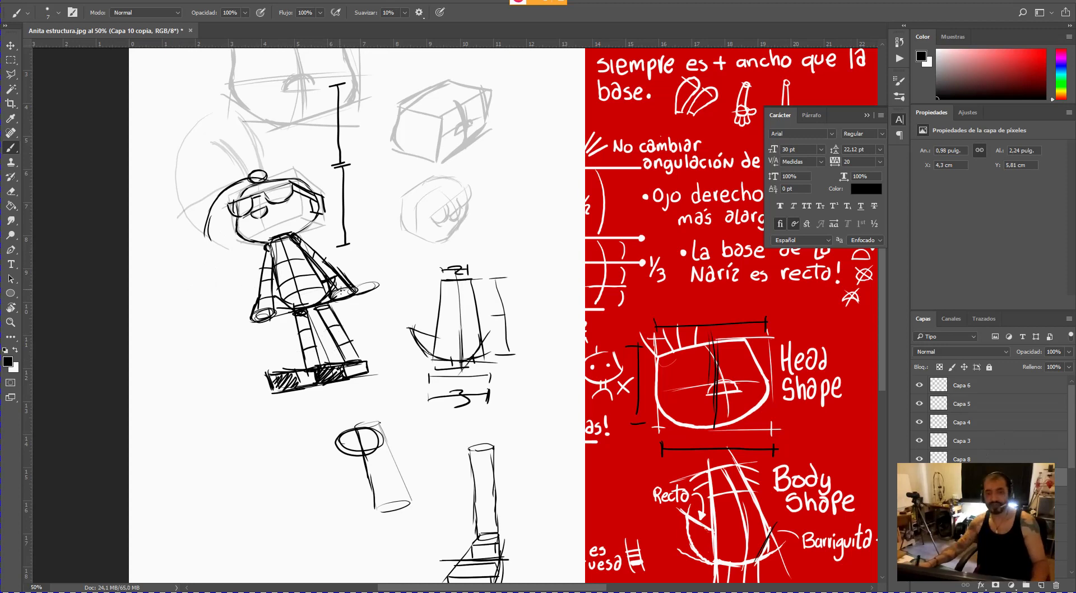
drag(254, 317, 244, 329)
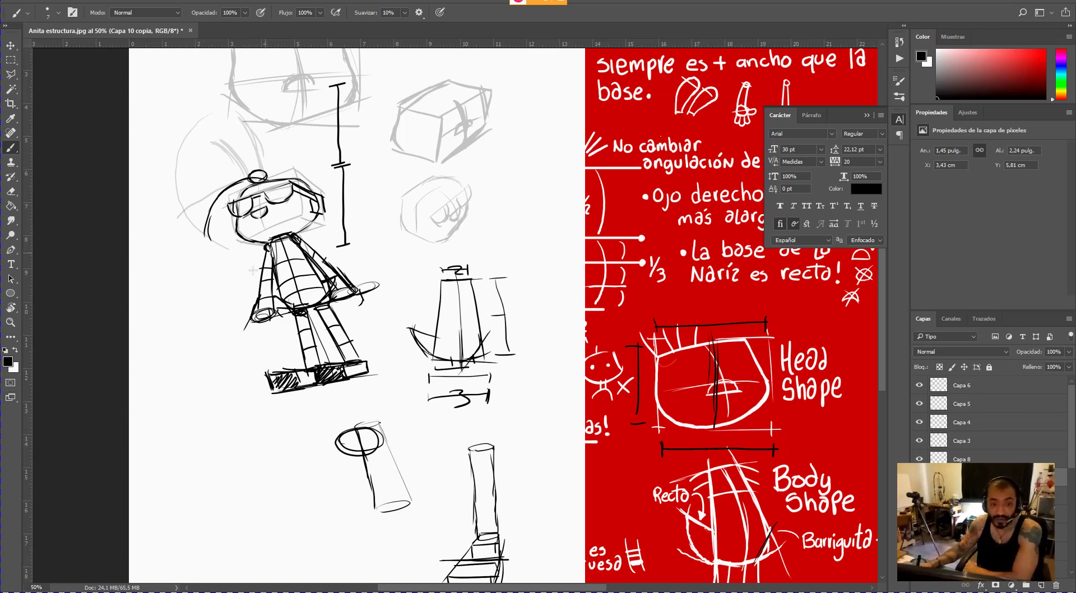
- Add a new layer and sketch two crossing strokes and a wide curve around the faded round head study
click(1037, 586)
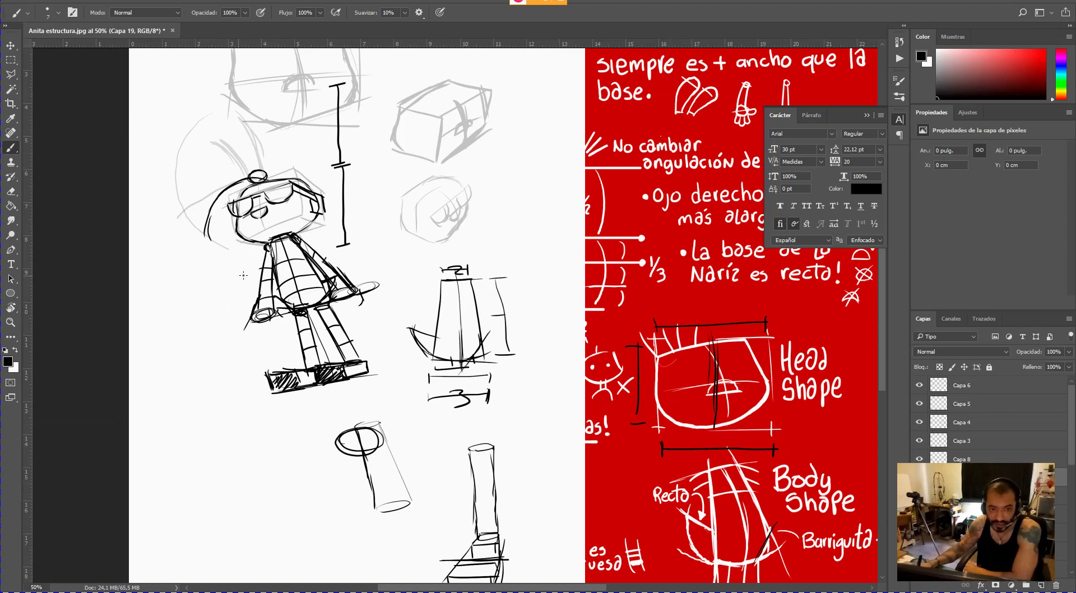
drag(516, 238, 478, 230)
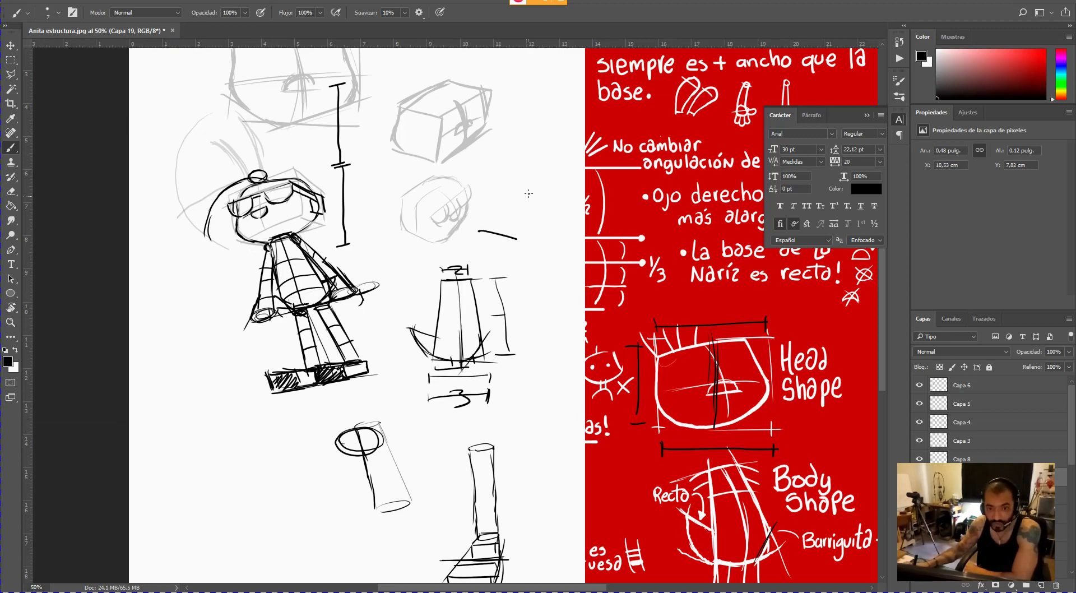
drag(532, 189, 507, 246)
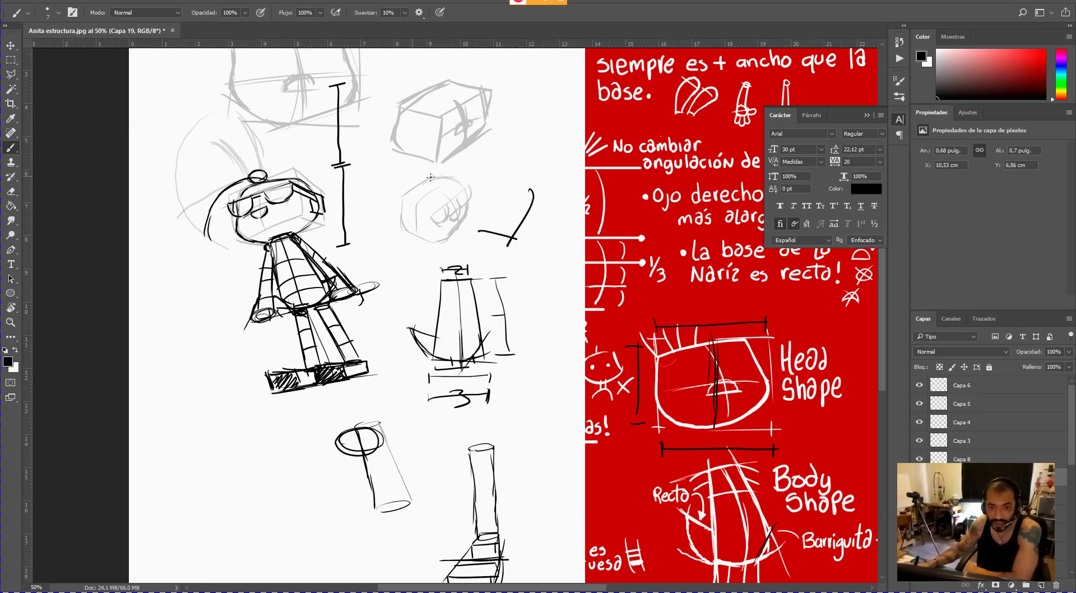
drag(500, 157, 417, 190)
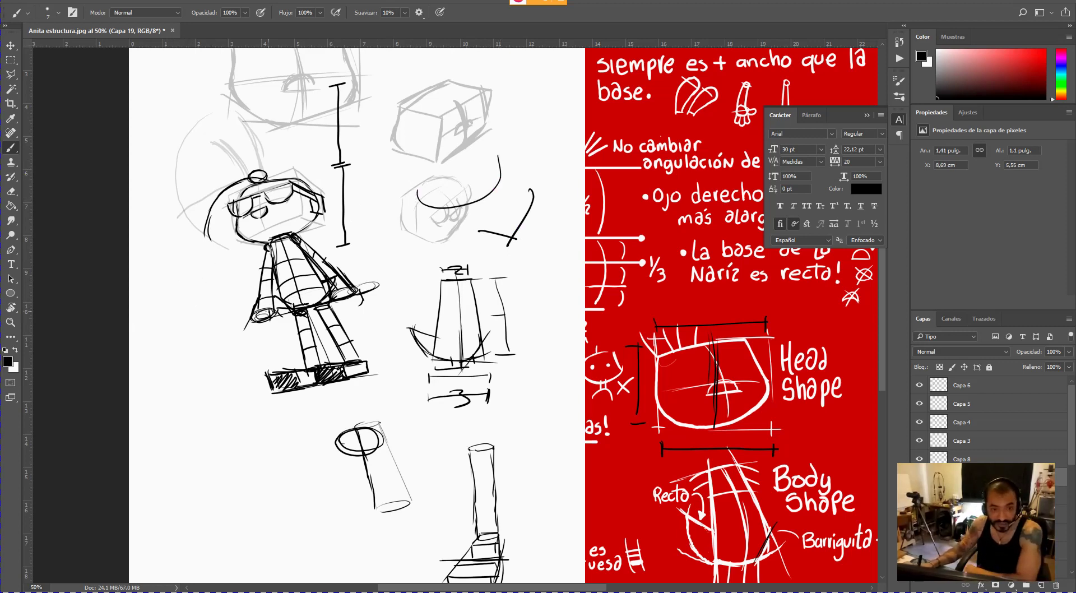
- Sketch a swing arc outward from the figure's left-hand hand and draw an alternate raised arm ending in a small circle
drag(268, 315, 187, 287)
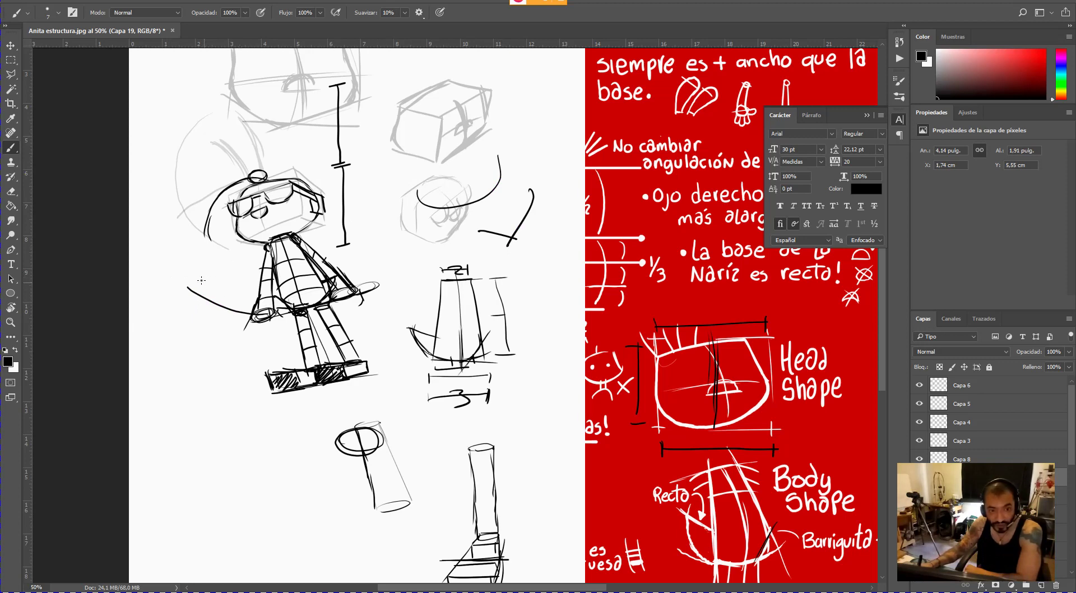
drag(200, 275, 250, 315)
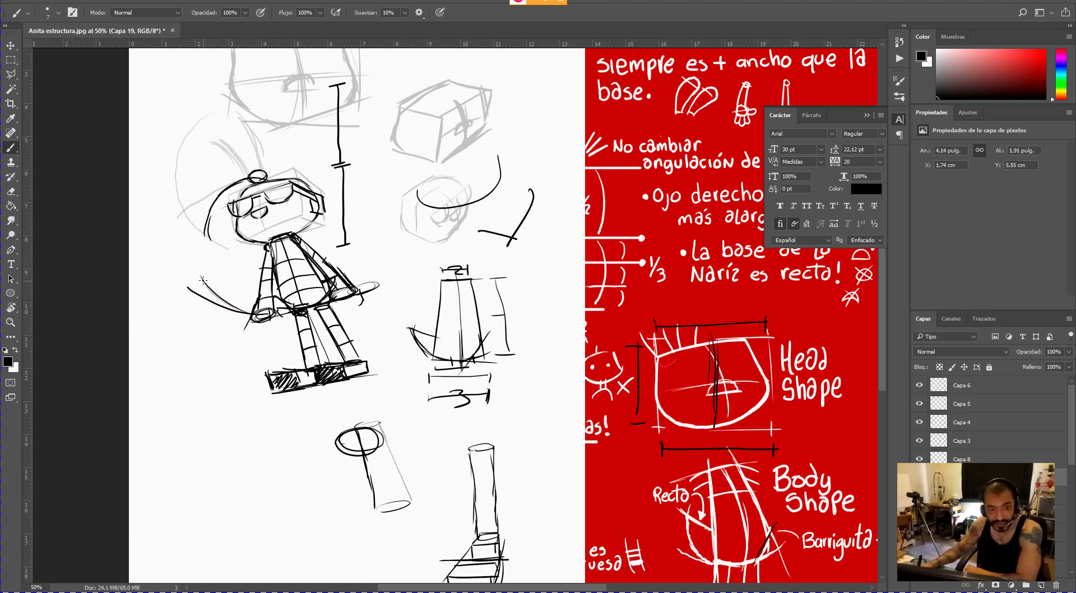
mouse_move(215, 283)
mouse_down()
mouse_move(238, 279)
mouse_move(267, 264)
mouse_up()
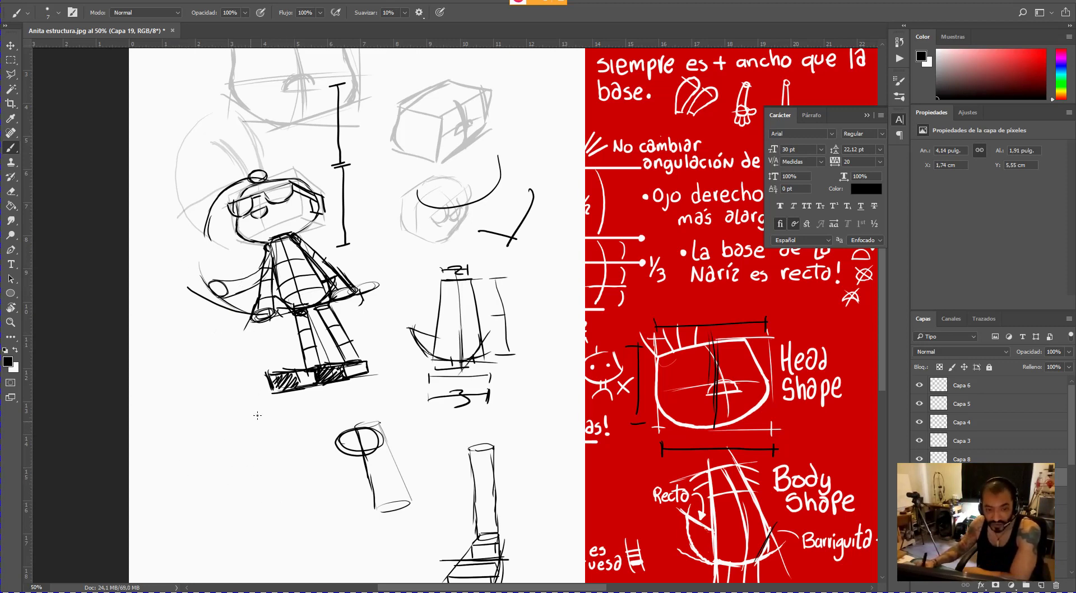
- Sketch a large box in perspective below the posed figure, with its top face and visible sides
mouse_move(203, 459)
mouse_down()
mouse_move(261, 410)
mouse_move(344, 413)
mouse_move(307, 473)
mouse_up()
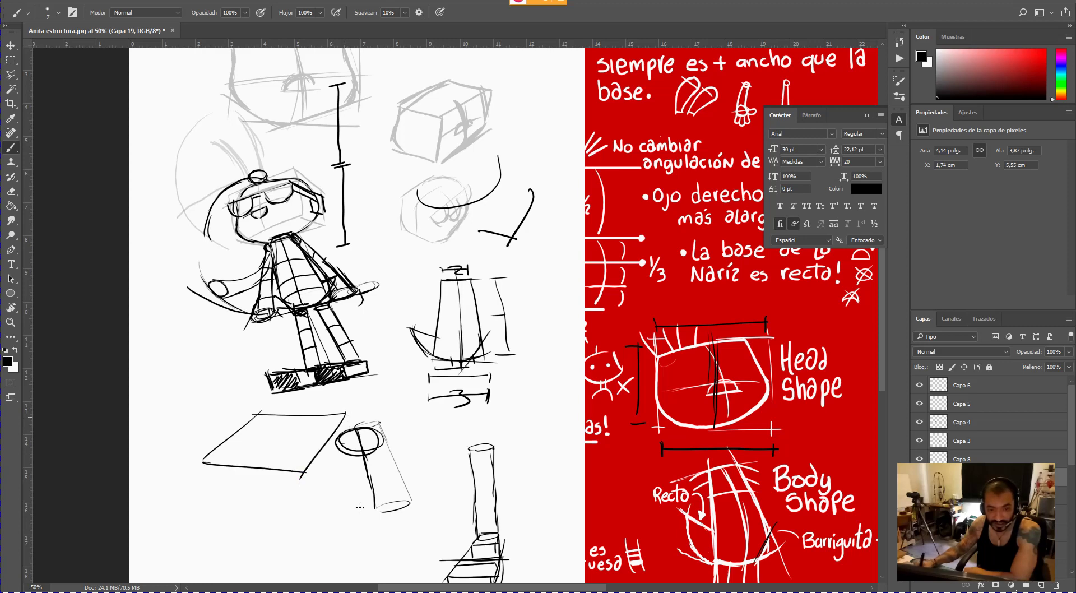
drag(344, 414, 363, 521)
drag(302, 475, 325, 547)
drag(366, 514, 329, 550)
mouse_move(203, 465)
mouse_down()
mouse_move(223, 542)
mouse_move(312, 556)
mouse_up()
drag(300, 474, 319, 547)
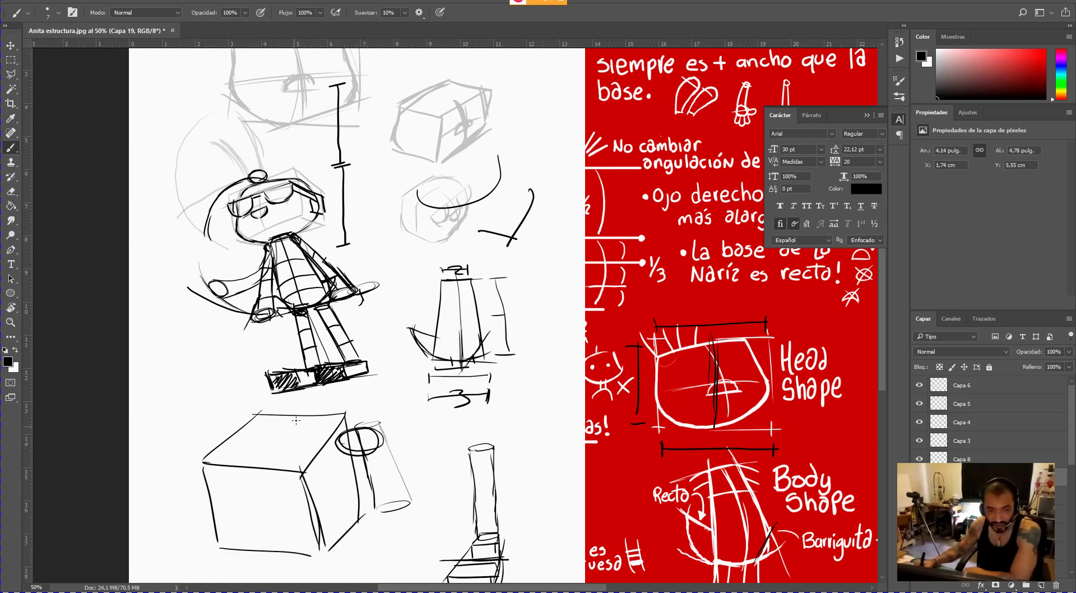
- Divide the large box with central section lines and draw curved swing arcs inside it
mouse_move(300, 418)
mouse_down()
mouse_move(258, 462)
mouse_move(271, 551)
mouse_up()
mouse_move(299, 418)
mouse_down()
mouse_move(321, 495)
mouse_move(275, 545)
mouse_up()
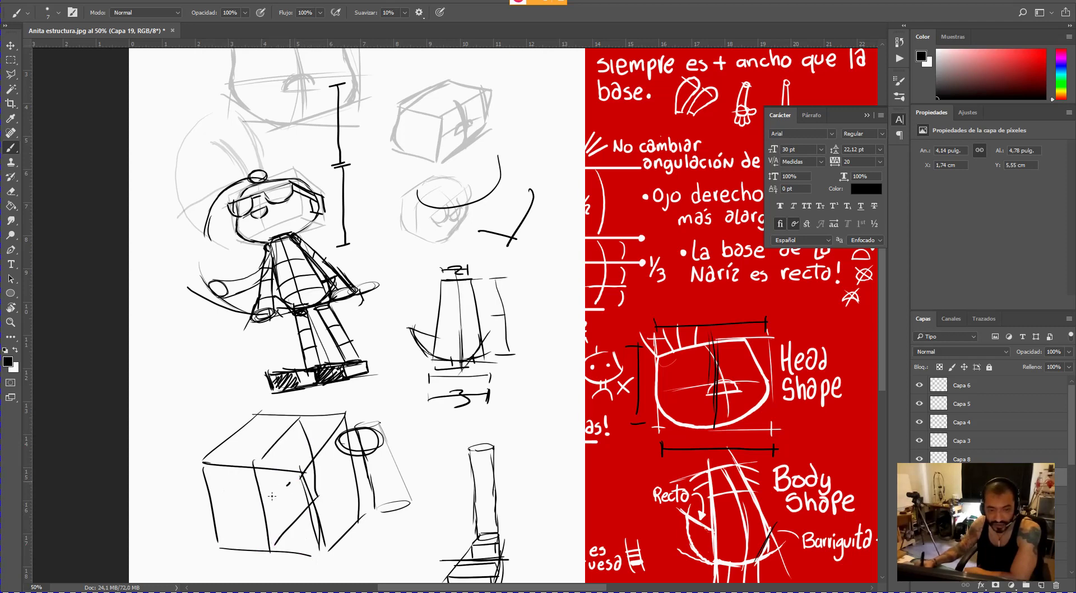
mouse_move(288, 483)
mouse_down()
mouse_move(266, 501)
mouse_move(279, 441)
mouse_up()
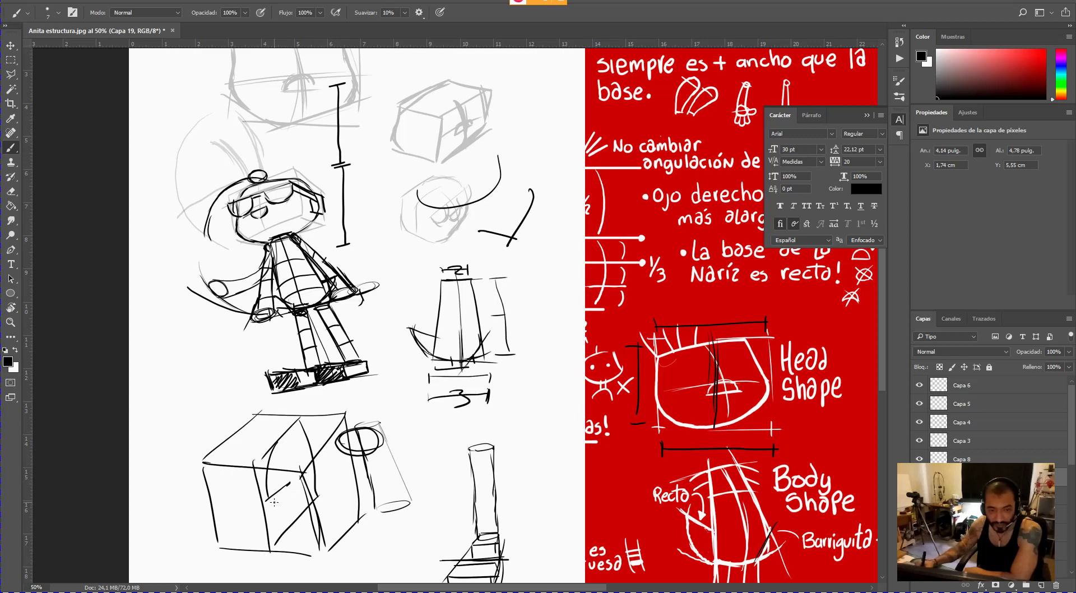
mouse_move(356, 485)
mouse_down()
mouse_move(236, 485)
mouse_move(340, 501)
mouse_move(360, 481)
mouse_up()
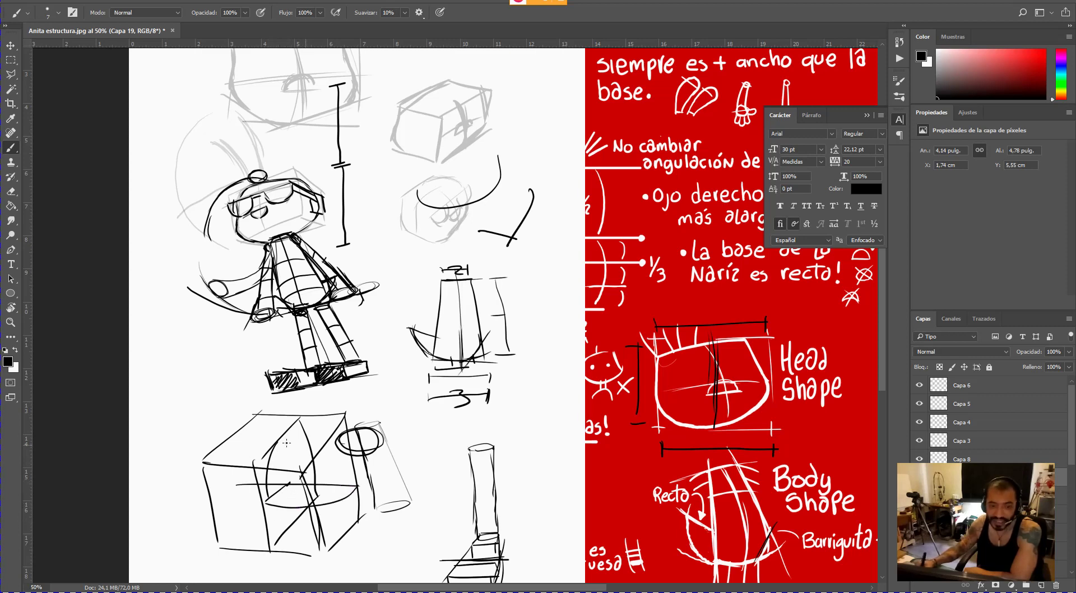
mouse_move(277, 448)
mouse_down()
mouse_move(317, 465)
mouse_move(271, 442)
mouse_move(317, 460)
mouse_move(301, 442)
mouse_move(317, 472)
mouse_up()
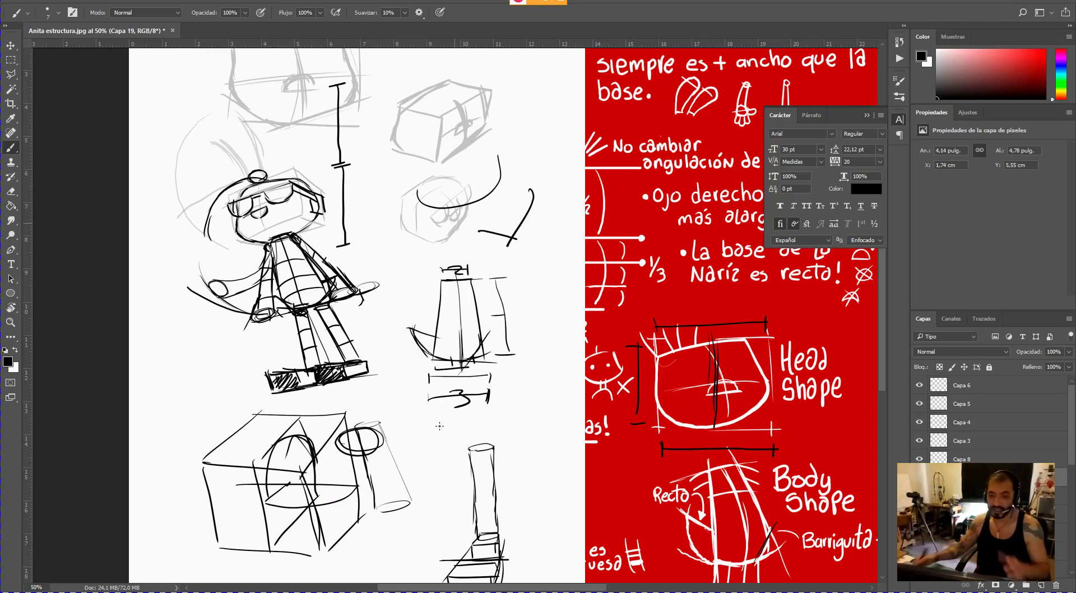
- Sketch a flat floor plane below the box, divide it with two crossing lines and draw a semicircular arc on one half
mouse_move(421, 323)
mouse_down()
mouse_move(432, 212)
mouse_move(492, 193)
mouse_move(538, 144)
mouse_up()
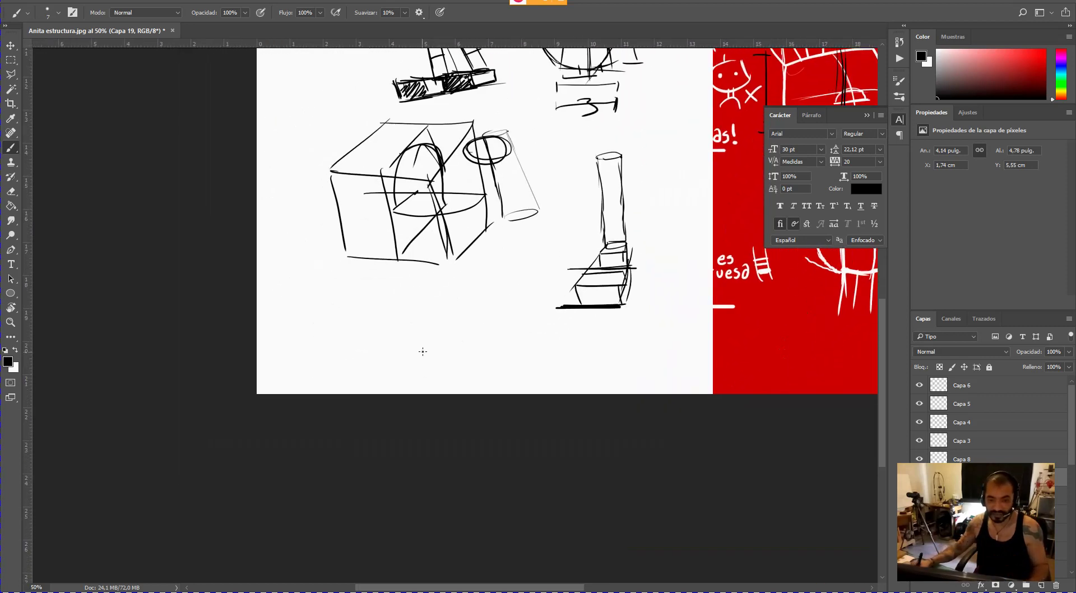
mouse_move(334, 353)
mouse_down()
mouse_move(403, 301)
mouse_move(501, 298)
mouse_move(530, 354)
mouse_up()
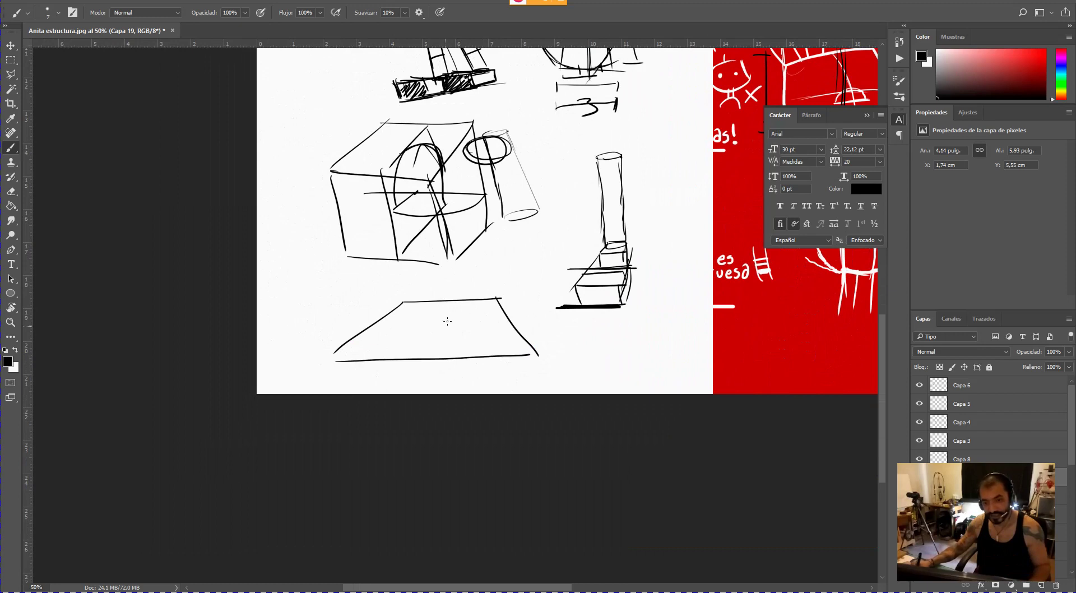
drag(444, 298, 427, 363)
drag(370, 326, 525, 315)
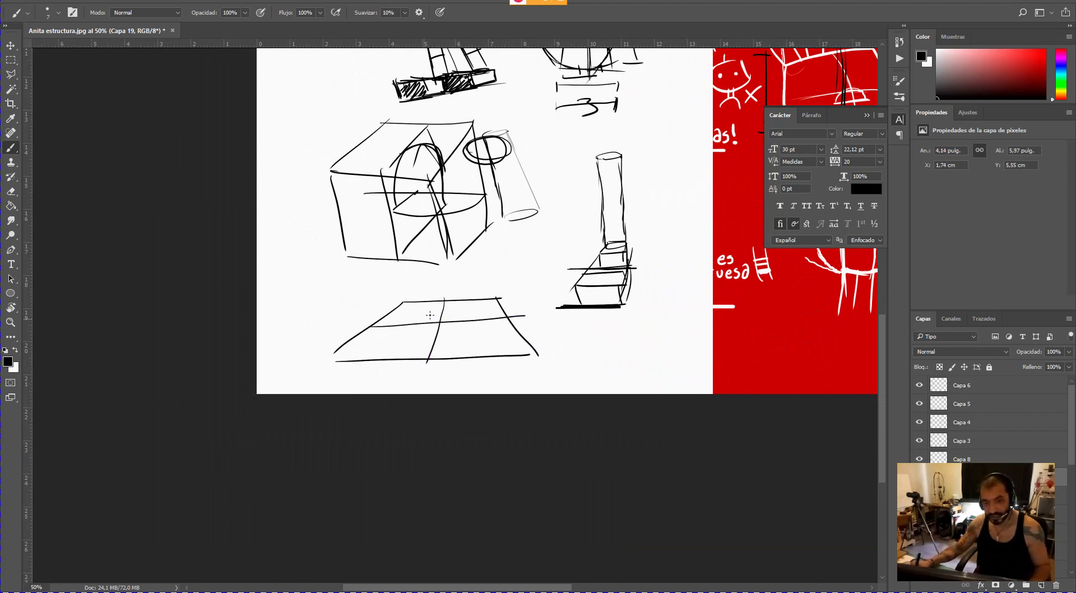
drag(372, 326, 451, 301)
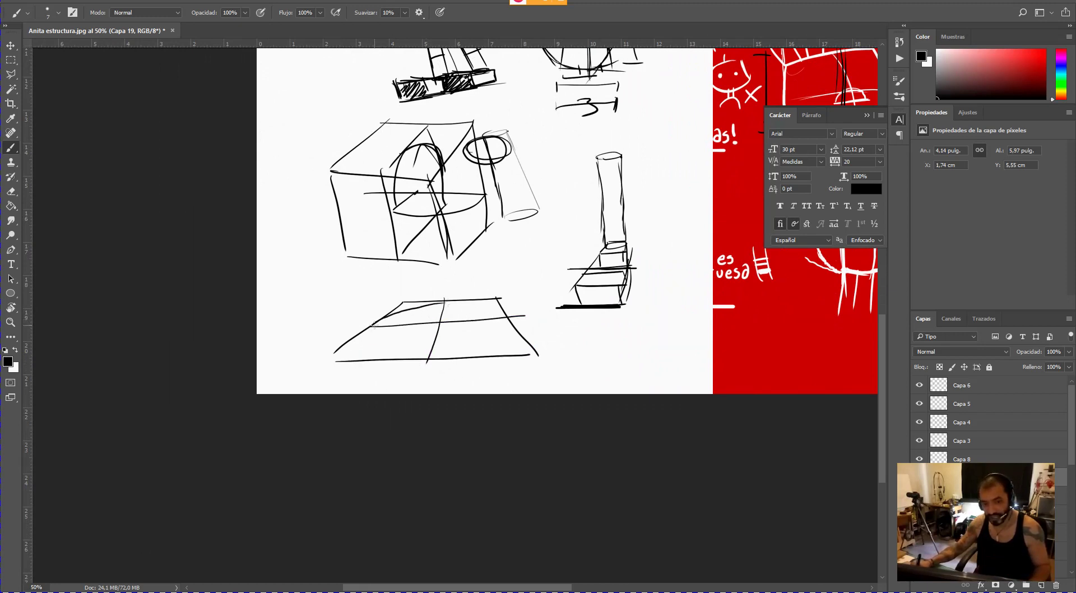
mouse_move(373, 324)
mouse_down()
mouse_move(404, 356)
mouse_move(431, 353)
mouse_up()
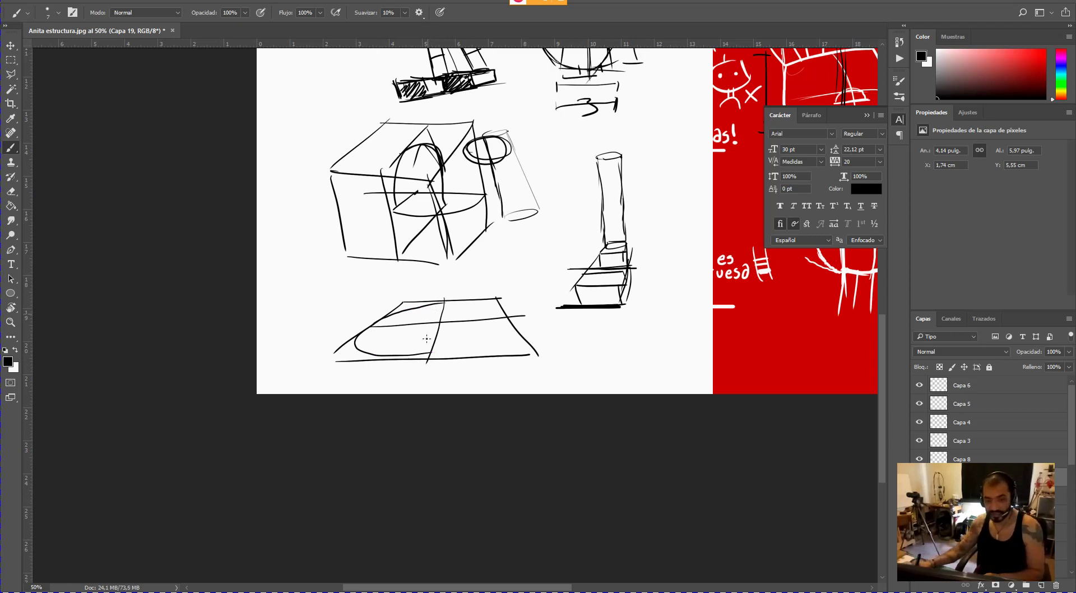
- Draw two arm positions on the floor plane's arc, radiating from a small shoulder joint and ending in circles
mouse_move(367, 339)
mouse_down()
mouse_move(428, 329)
mouse_move(374, 353)
mouse_move(368, 340)
mouse_up()
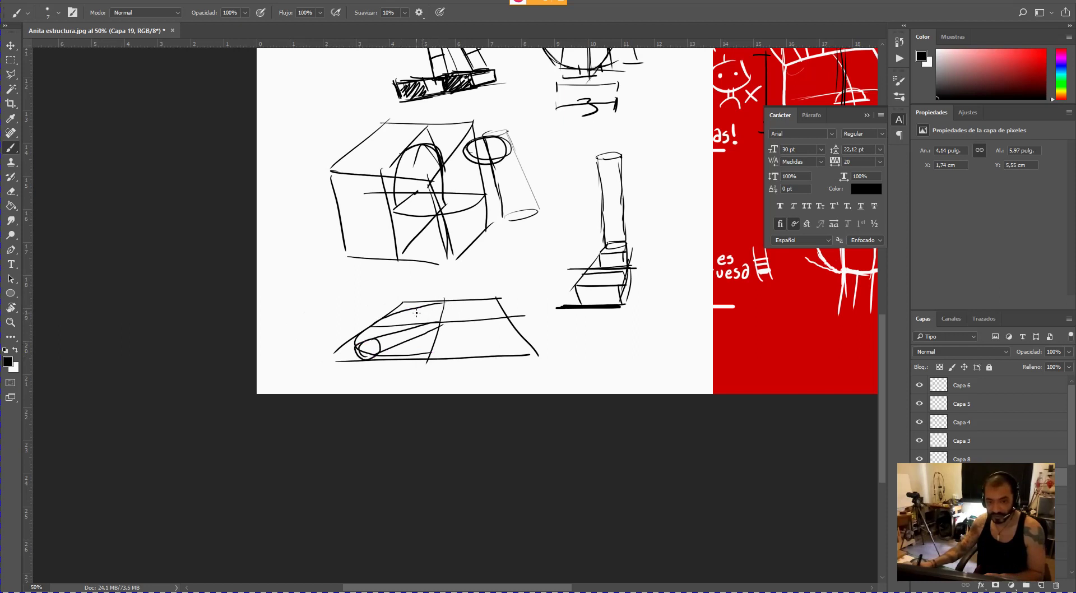
drag(409, 308, 435, 326)
drag(436, 319, 427, 318)
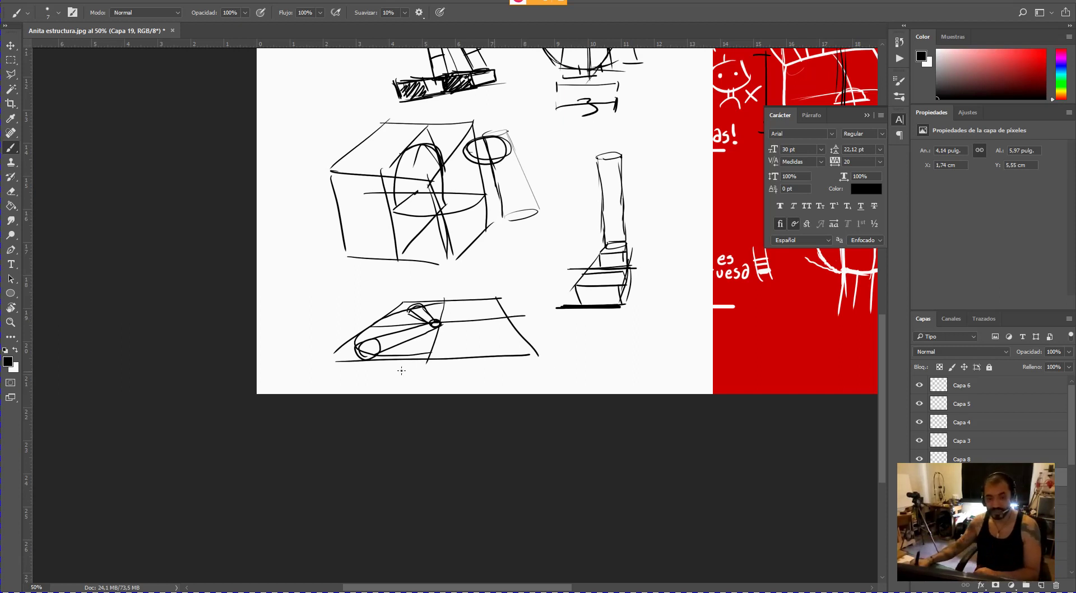
- Sketch the shoulder line and both sides of a torso descending from the shoulder joint through the floor plane
drag(440, 320, 439, 345)
drag(441, 320, 487, 349)
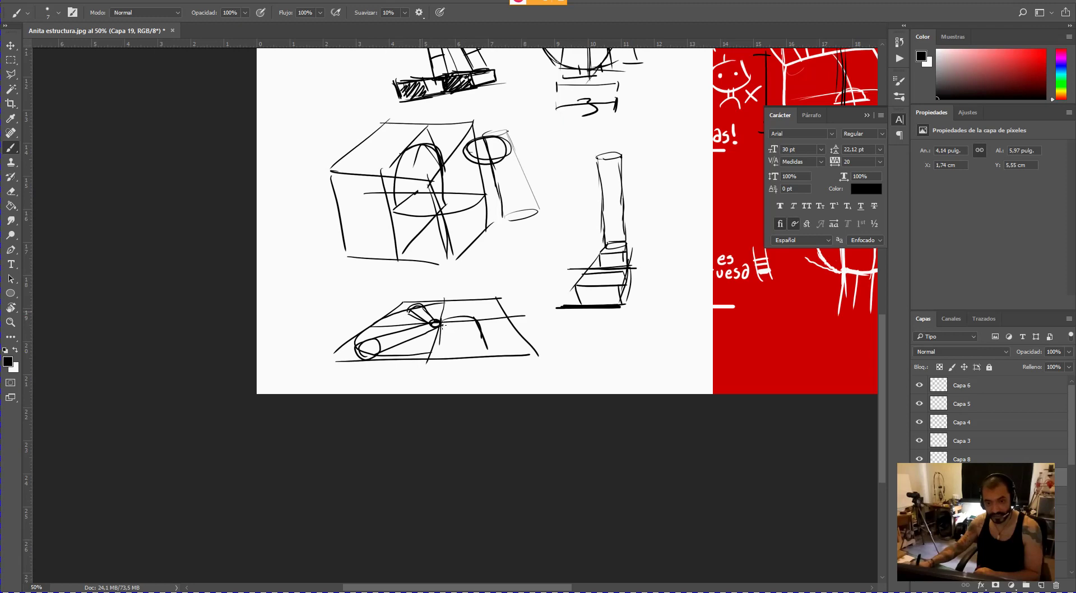
drag(439, 324, 444, 391)
drag(478, 334, 505, 387)
- Extend the plane beyond the torso's other shoulder and draw a vertical swing arc with a raised arm ending in a circle
mouse_move(480, 323)
mouse_down()
mouse_move(493, 322)
mouse_move(480, 336)
mouse_move(595, 351)
mouse_up()
mouse_move(577, 312)
mouse_down()
mouse_move(538, 352)
mouse_move(586, 331)
mouse_up()
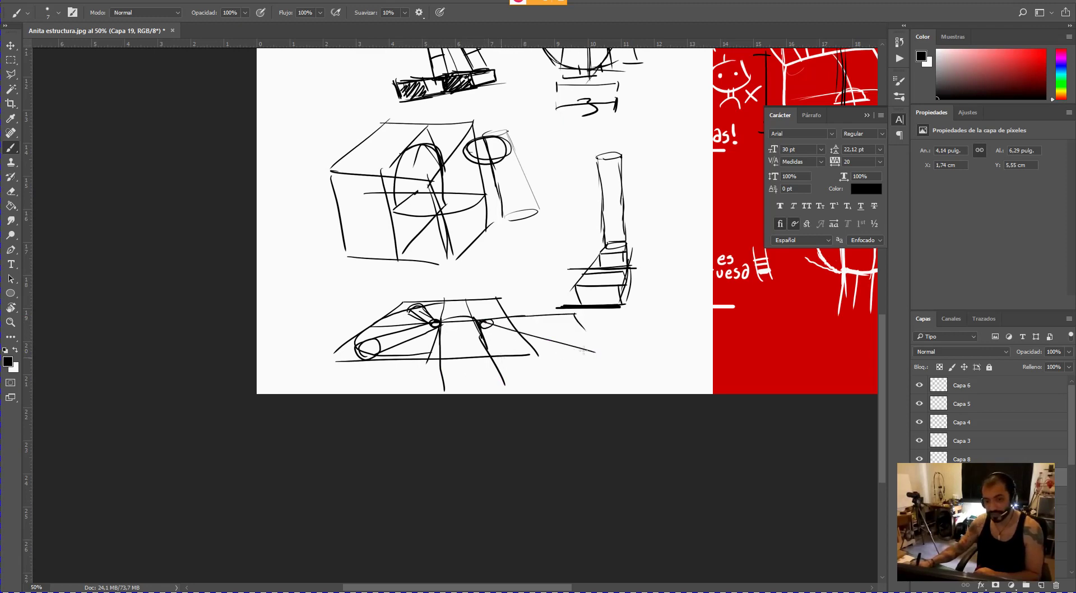
drag(527, 355, 594, 351)
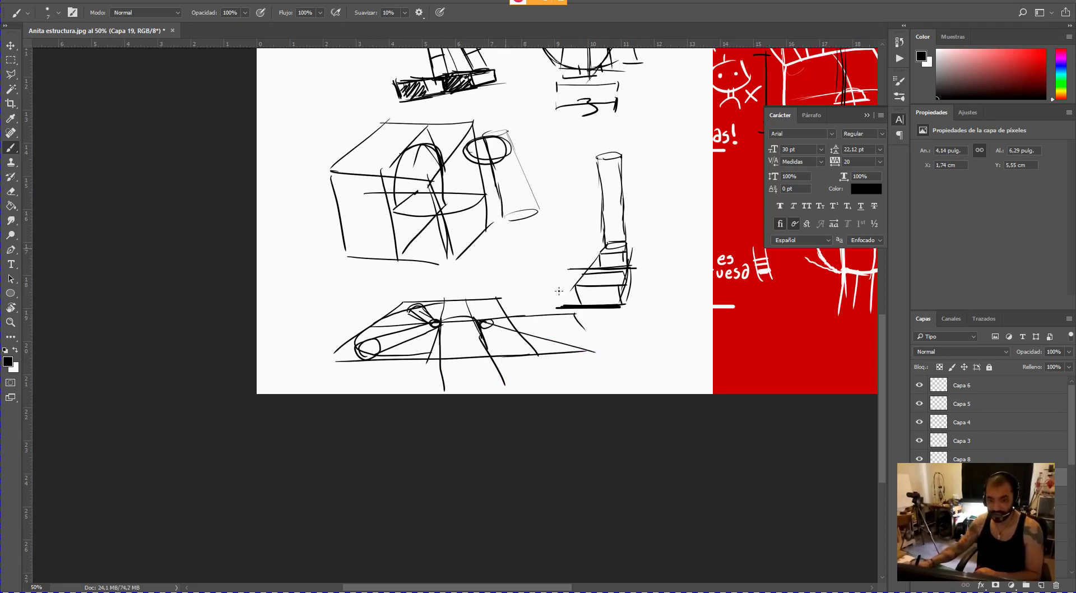
drag(506, 247, 575, 336)
mouse_move(475, 318)
mouse_down()
mouse_move(536, 268)
mouse_move(555, 292)
mouse_move(560, 286)
mouse_move(482, 313)
mouse_up()
drag(541, 274, 475, 325)
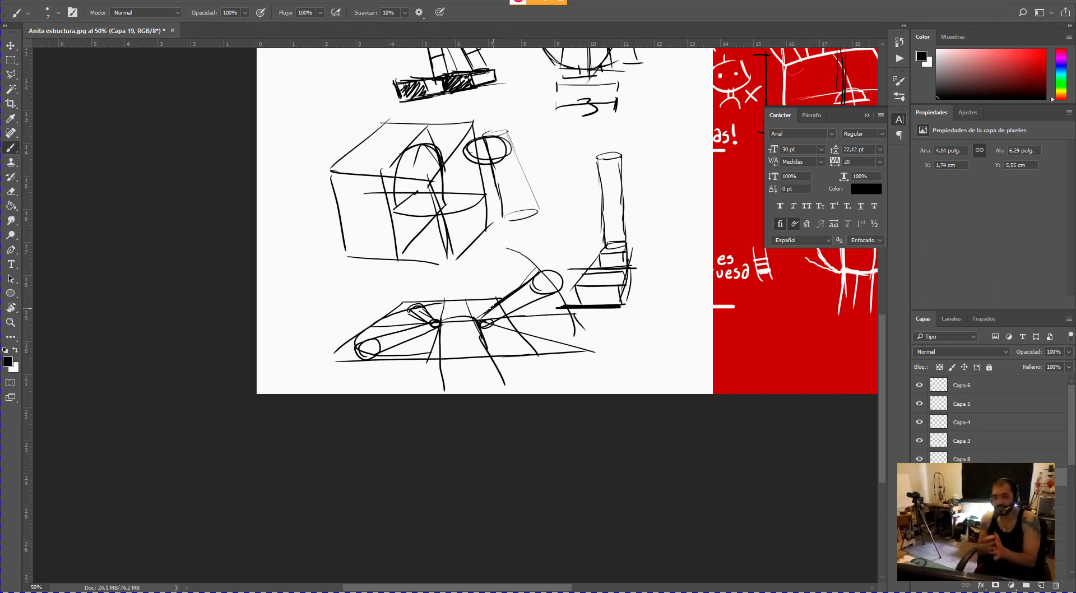
- Add a new layer above Capa 6 and draw a wide swing arc with a tilted perspective plane beside the figure's right-hand arm
click(981, 388)
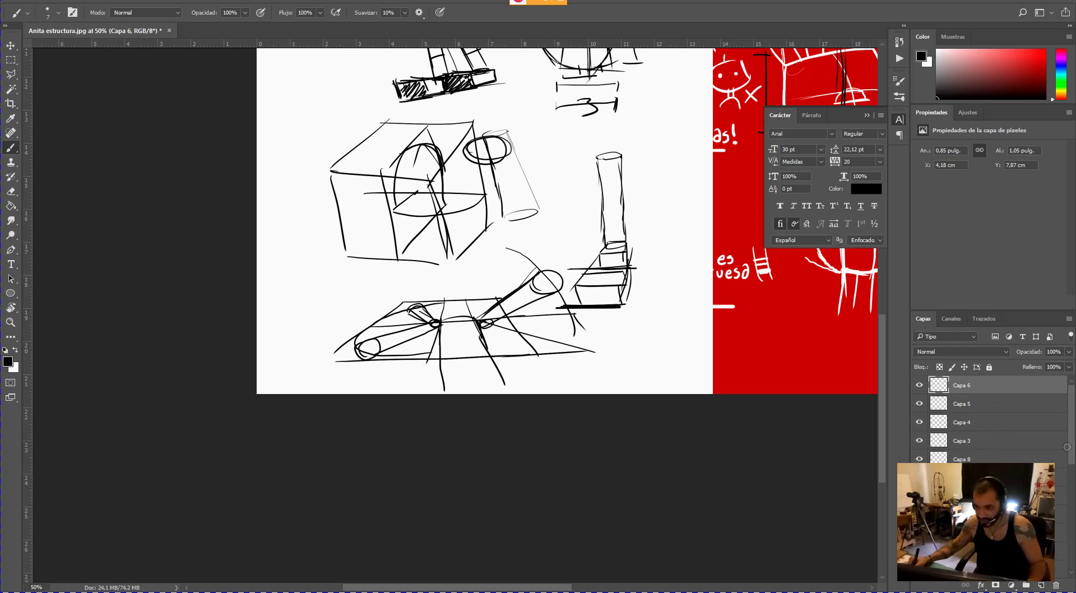
click(1043, 585)
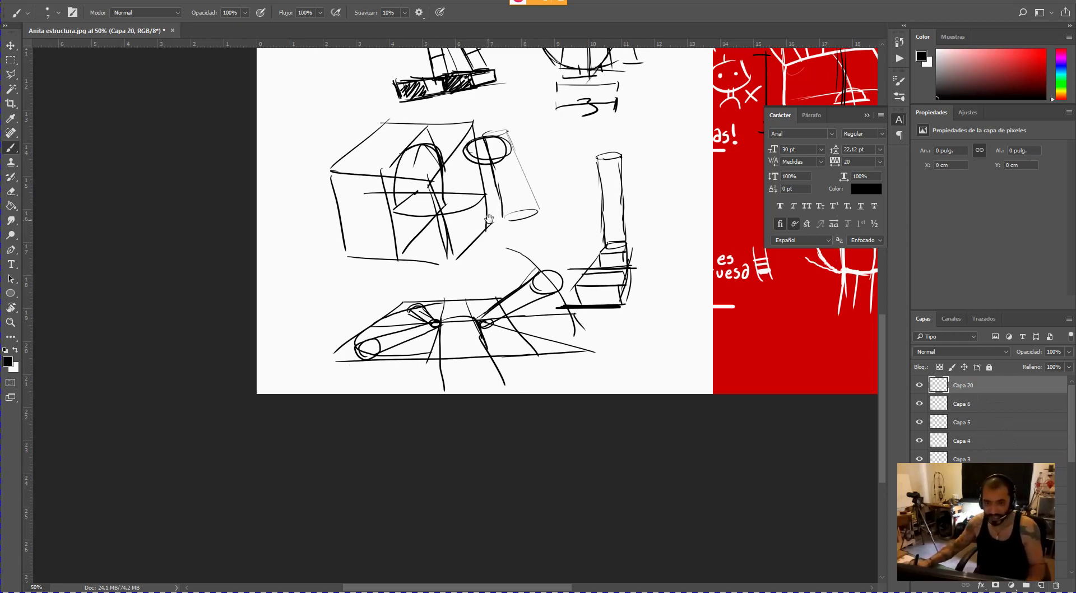
scroll(437, 243, up, 10)
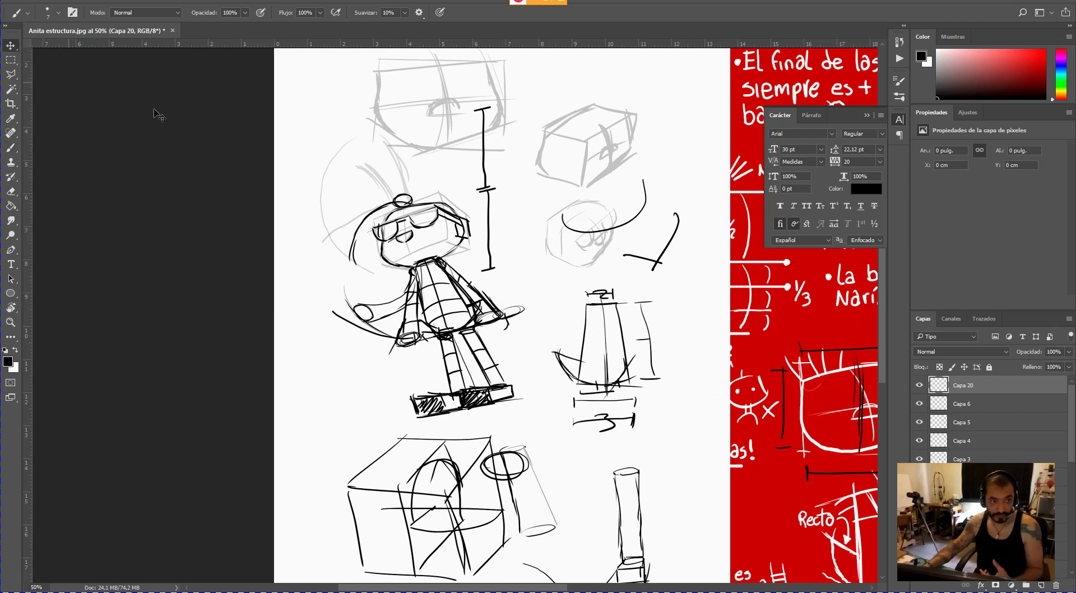
key(v)
key(b)
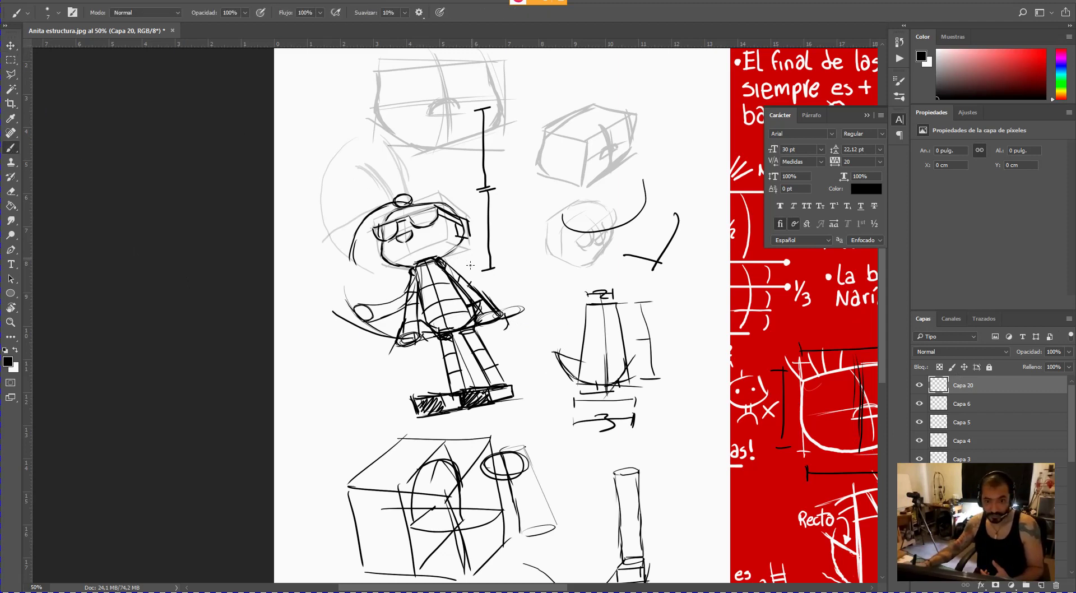
mouse_move(480, 316)
mouse_down()
mouse_move(539, 202)
mouse_move(489, 151)
mouse_move(430, 147)
mouse_move(465, 268)
mouse_up()
drag(424, 141, 540, 110)
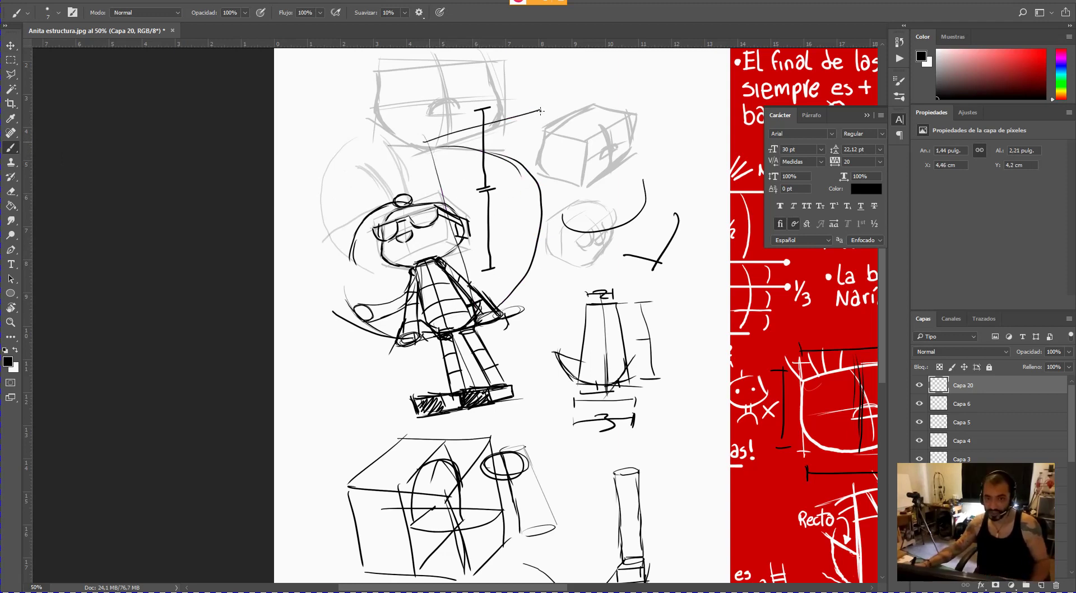
drag(567, 214, 441, 258)
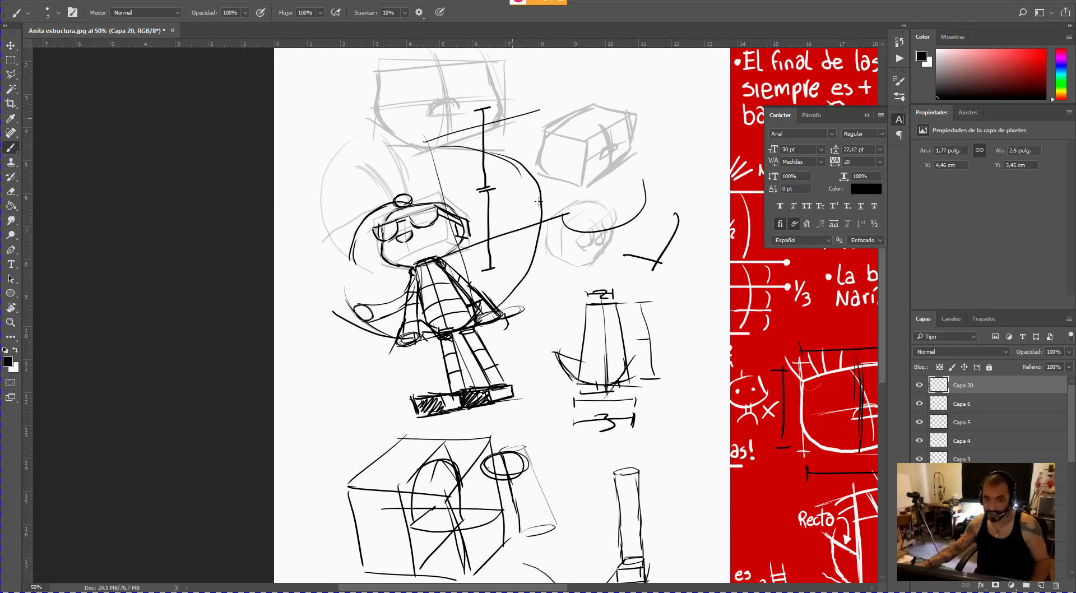
mouse_move(512, 119)
mouse_down()
mouse_move(574, 298)
mouse_move(479, 317)
mouse_up()
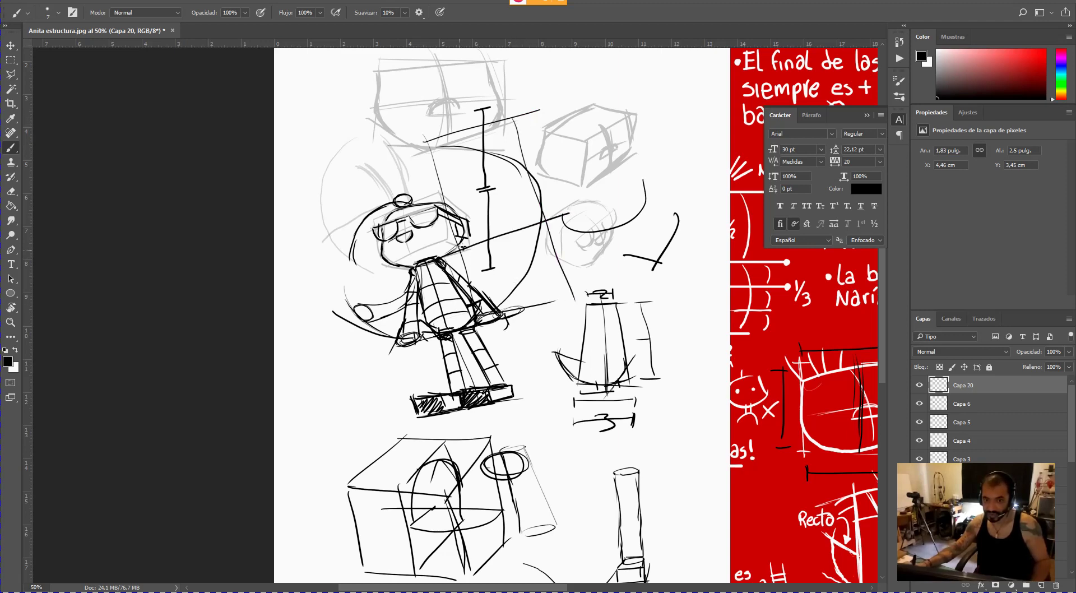
- Draw a diagonal arm line with extra swing arcs inside the tilted plane and mark the shoulder joint with a solid dot
drag(463, 248, 512, 176)
mouse_move(437, 155)
mouse_down()
mouse_move(516, 181)
mouse_move(544, 223)
mouse_up()
mouse_move(516, 184)
mouse_down()
mouse_move(537, 220)
mouse_move(527, 251)
mouse_up()
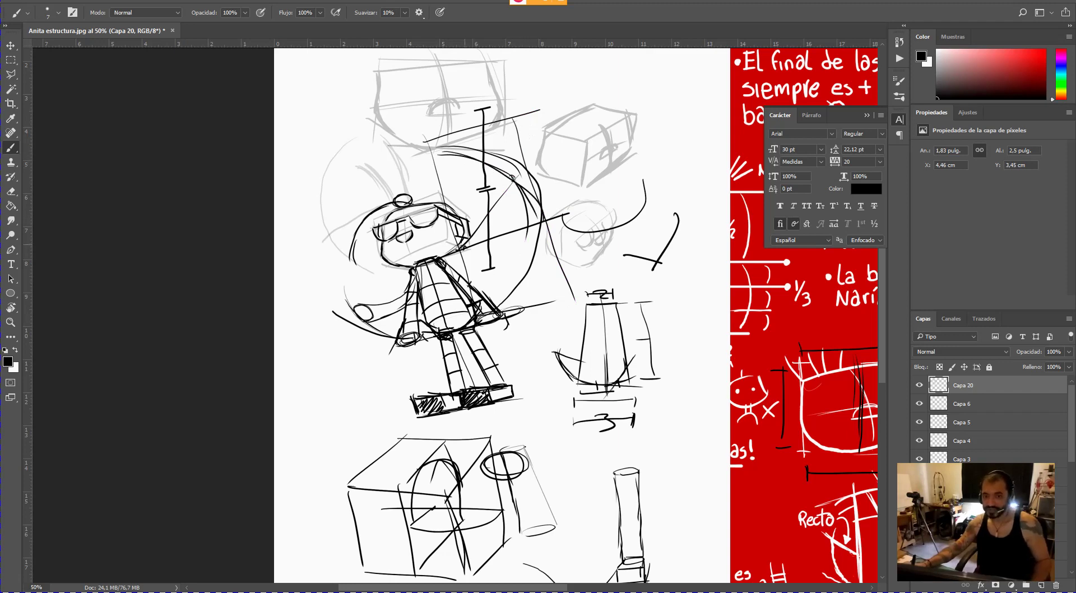
drag(443, 259, 459, 248)
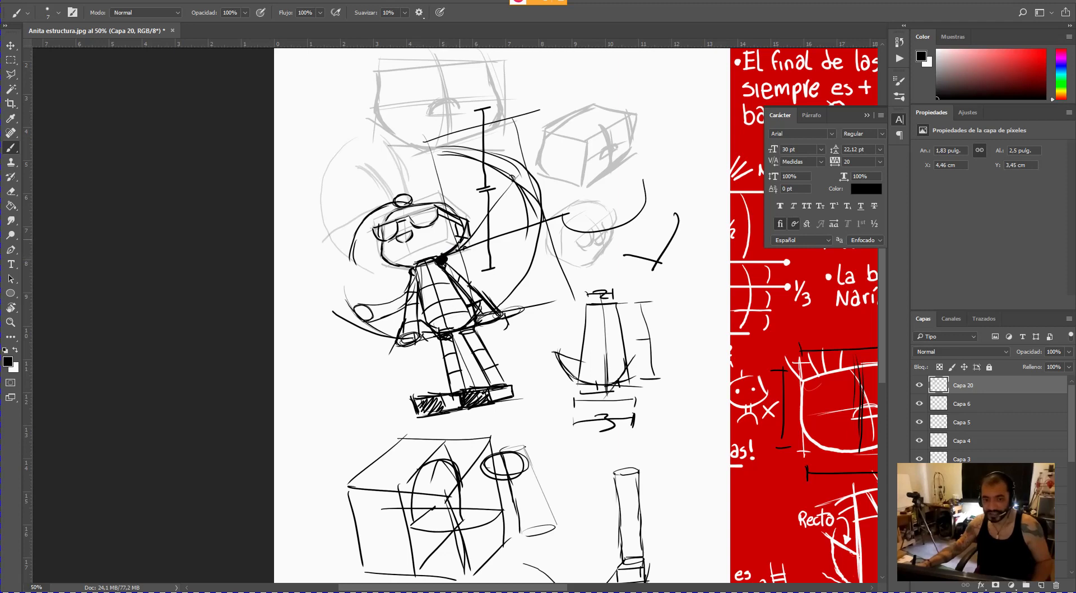
mouse_move(500, 307)
mouse_down()
mouse_move(510, 275)
mouse_move(503, 215)
mouse_move(456, 175)
mouse_move(422, 171)
mouse_up()
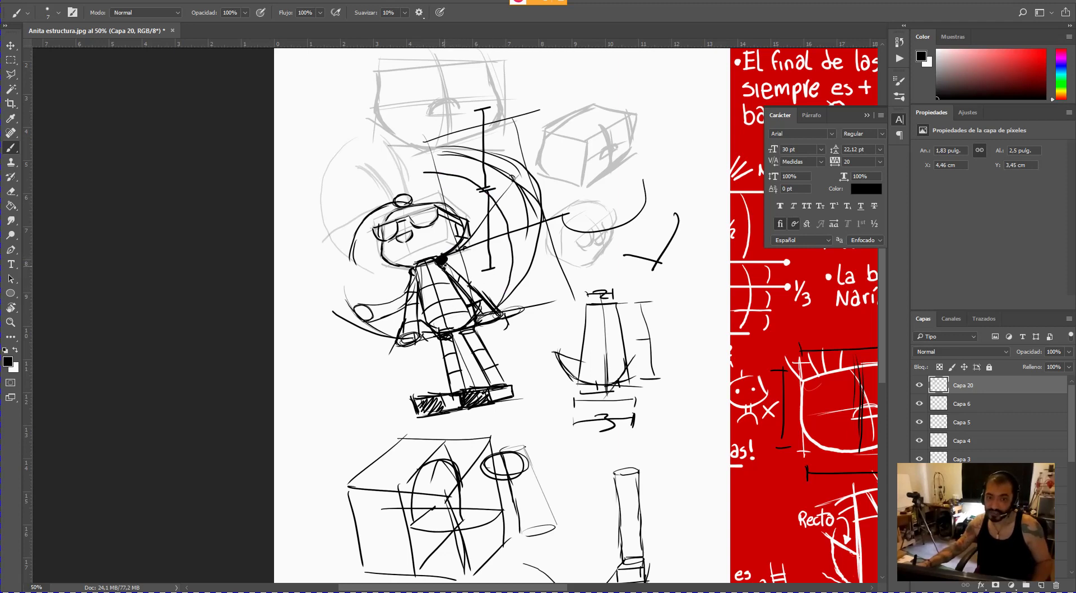
mouse_move(436, 256)
mouse_down()
mouse_move(439, 174)
mouse_move(454, 190)
mouse_up()
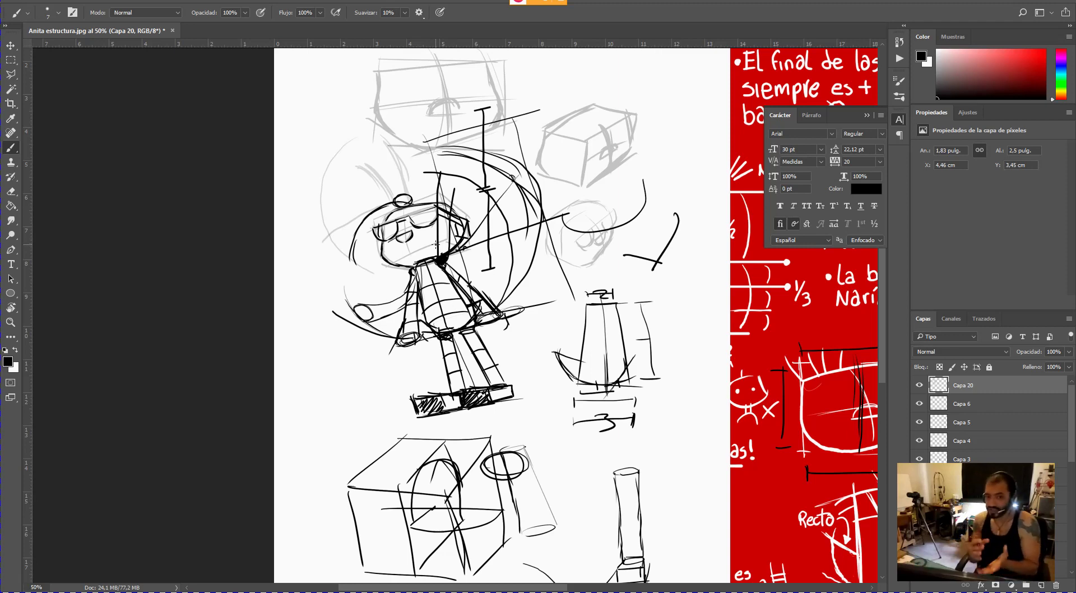
key(ctrl+z)
key(ctrl+z)
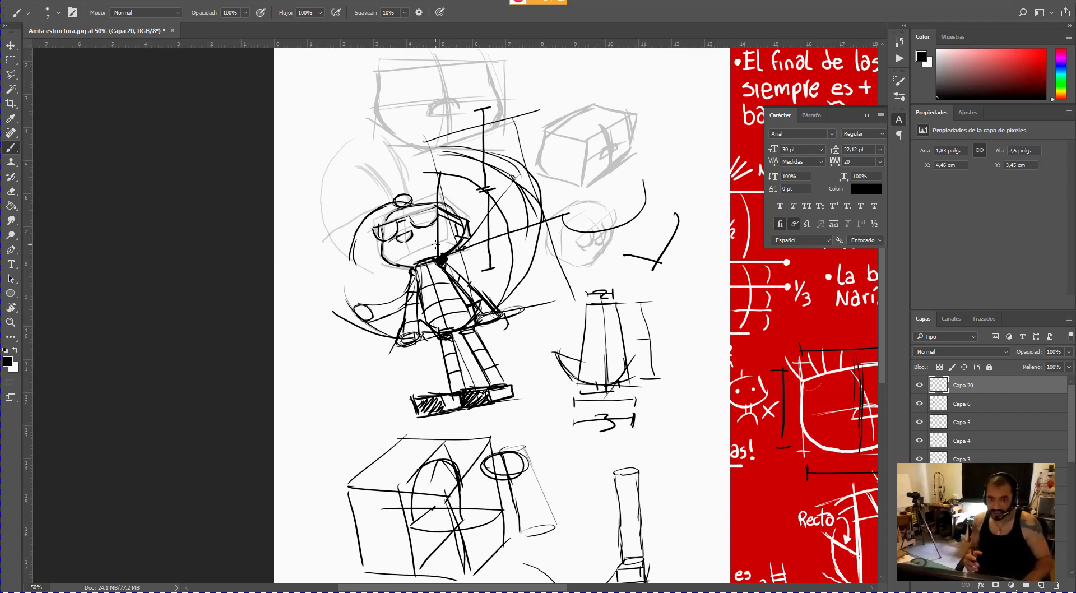
key(ctrl+z)
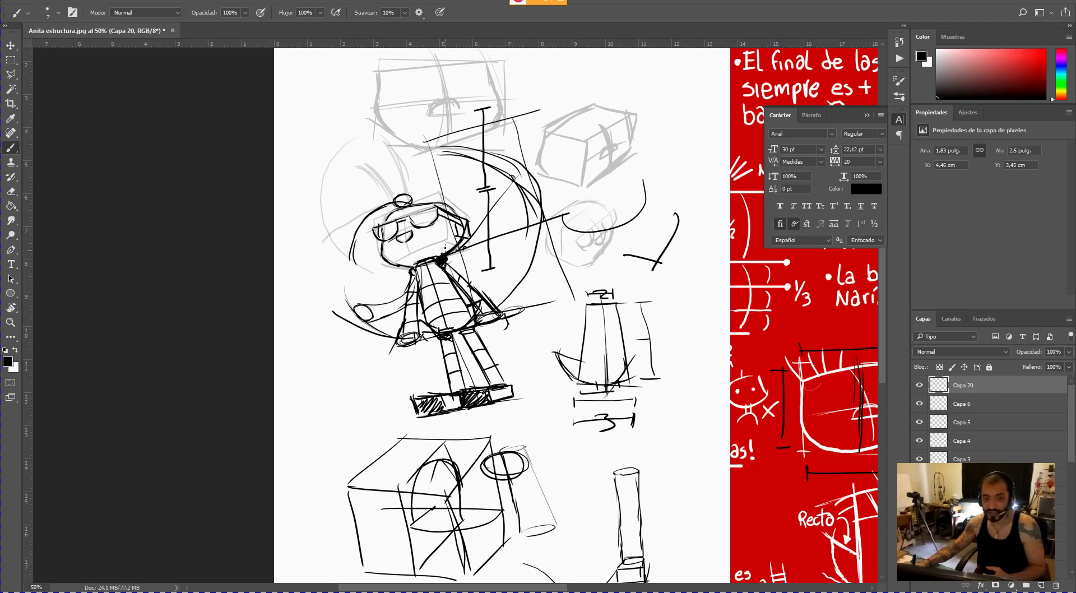
- Draw a raised cylindrical arm from the marked shoulder joint up past the side of the head
mouse_move(451, 240)
mouse_down()
mouse_move(452, 185)
mouse_move(445, 257)
mouse_up()
mouse_move(447, 191)
mouse_down()
mouse_move(439, 257)
mouse_move(463, 197)
mouse_move(458, 213)
mouse_up()
drag(459, 202, 442, 279)
mouse_move(455, 191)
mouse_down()
mouse_move(465, 191)
mouse_move(453, 247)
mouse_move(442, 211)
mouse_move(448, 253)
mouse_up()
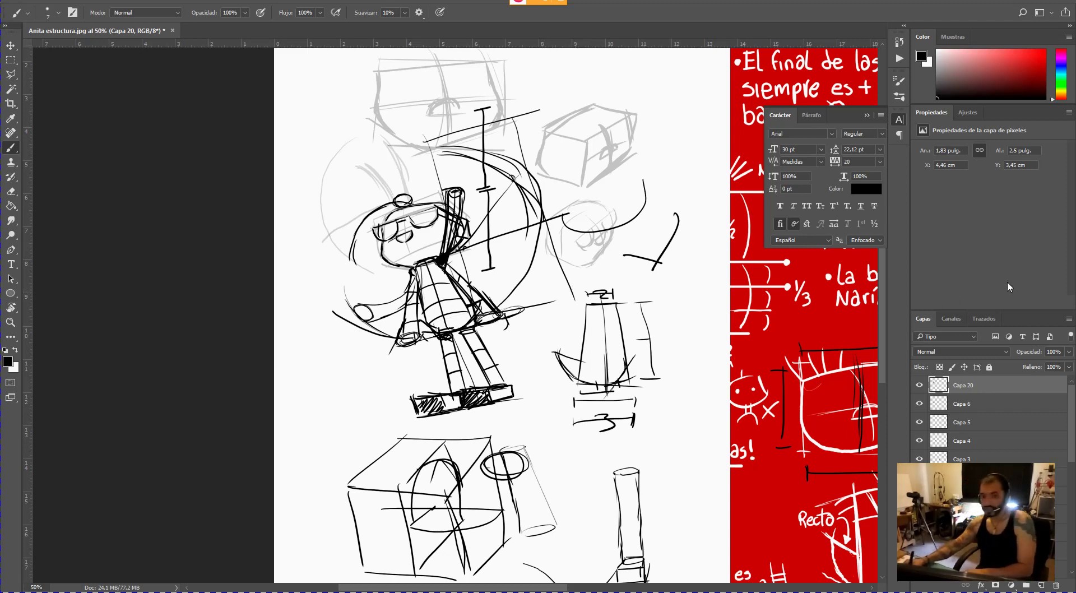
- Sketch sharp-cornered and smoothly curved bend examples around the lower cylinder and tapered torso studies
mouse_move(575, 455)
mouse_down()
mouse_move(635, 448)
mouse_move(657, 485)
mouse_up()
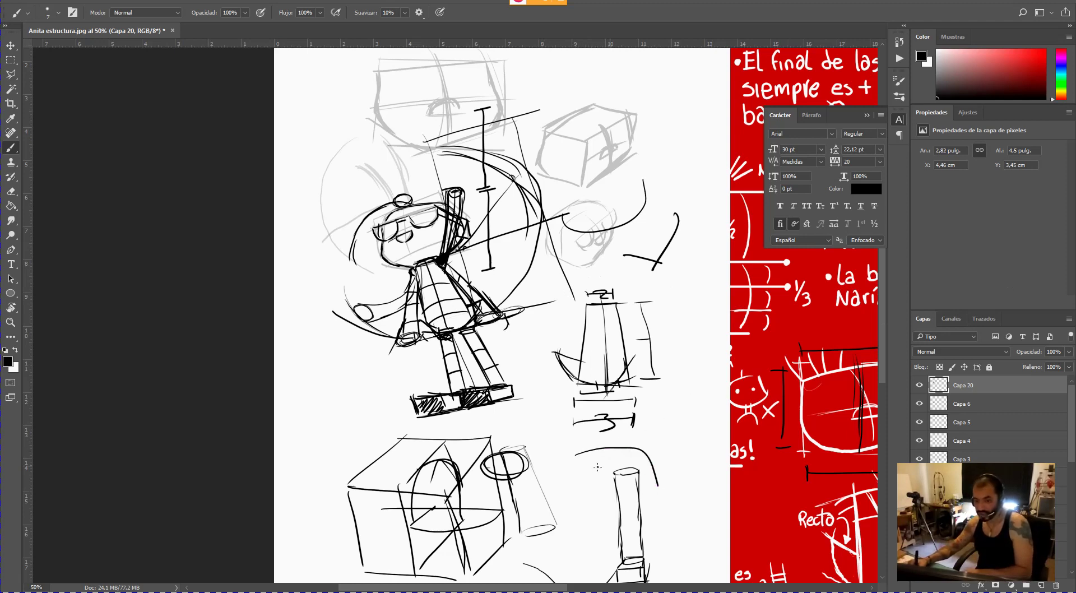
mouse_move(489, 430)
mouse_down()
mouse_move(540, 424)
mouse_move(540, 468)
mouse_up()
drag(542, 422, 551, 466)
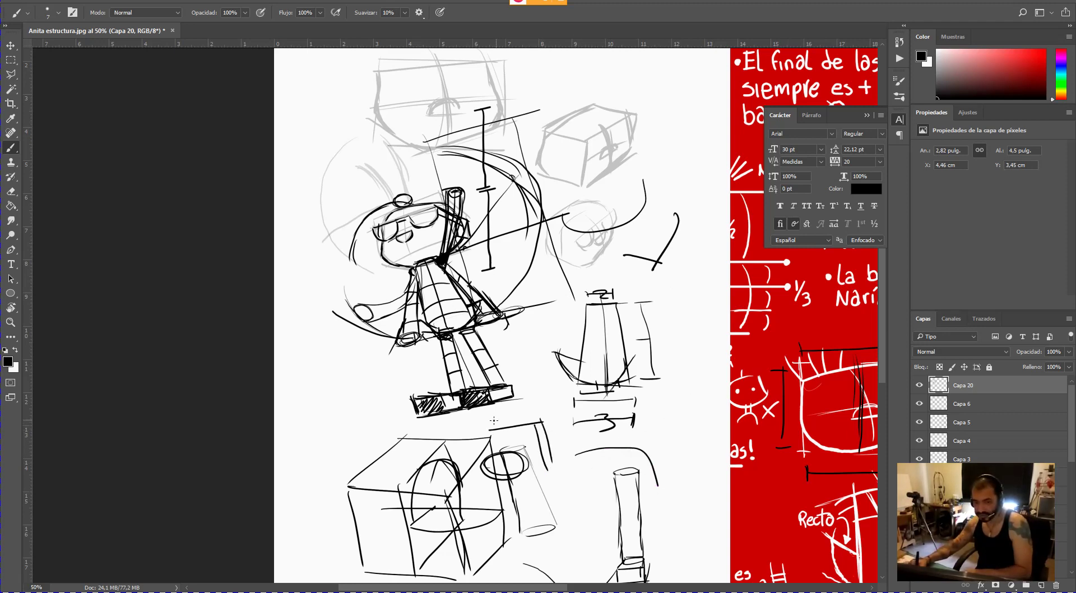
drag(488, 421, 542, 412)
drag(628, 421, 684, 460)
mouse_move(624, 413)
mouse_down()
mouse_move(673, 414)
mouse_move(690, 450)
mouse_up()
mouse_move(644, 337)
mouse_down()
mouse_move(649, 375)
mouse_move(691, 350)
mouse_move(664, 377)
mouse_up()
drag(632, 339, 664, 356)
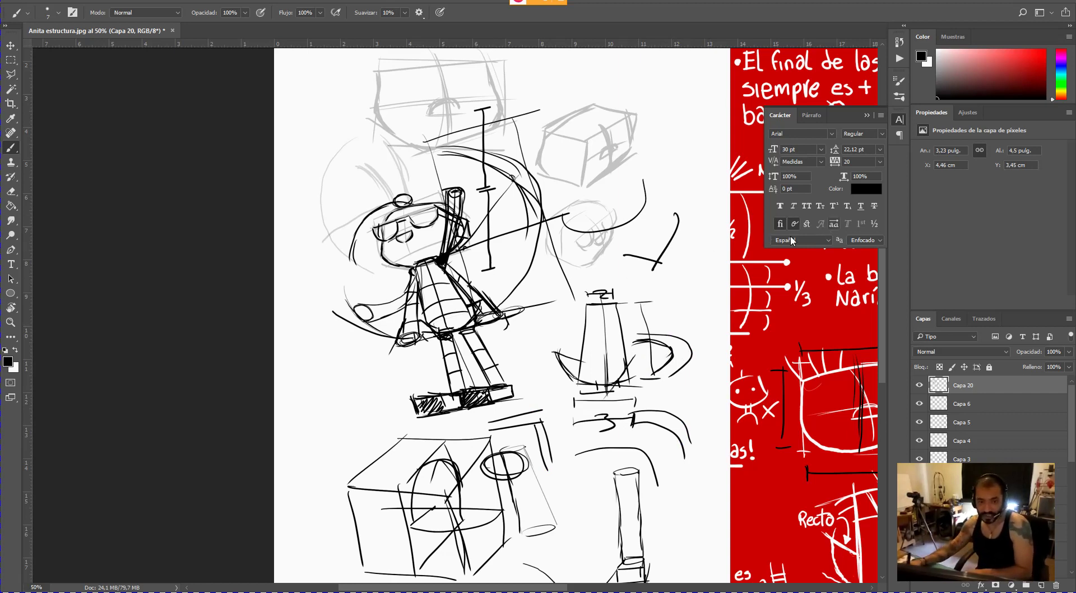
- Strengthen the head's side contour and draw steep guide lines across the tilted arm plane, plus a slanted line beside the legs
mouse_move(413, 277)
mouse_down()
mouse_move(364, 220)
mouse_move(387, 215)
mouse_up()
mouse_move(483, 329)
mouse_down()
mouse_move(502, 265)
mouse_move(454, 205)
mouse_up()
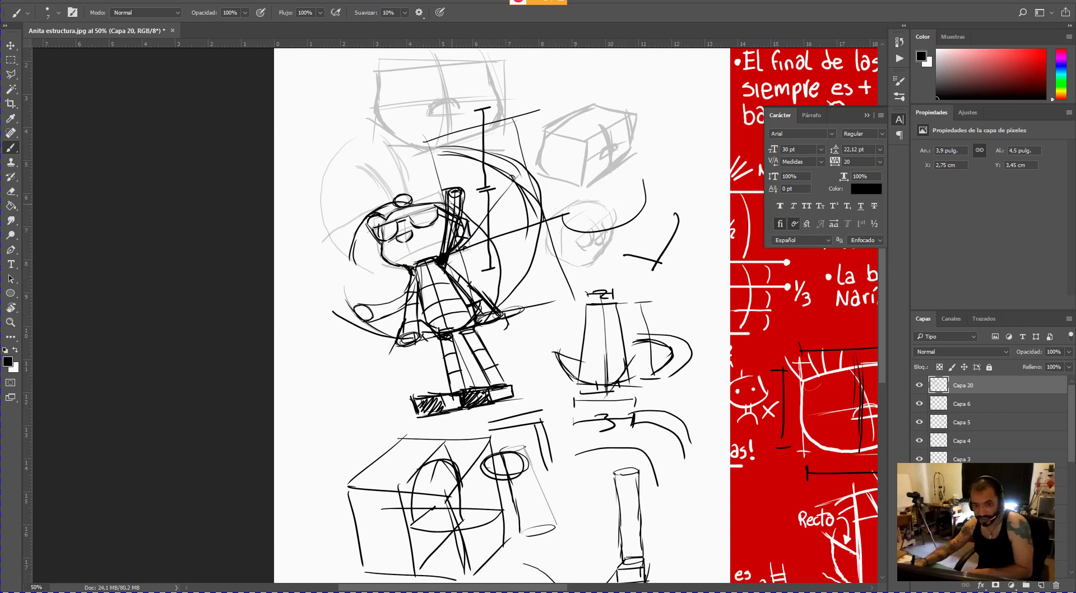
mouse_move(513, 172)
mouse_down()
mouse_move(572, 311)
mouse_move(449, 201)
mouse_move(492, 346)
mouse_move(588, 322)
mouse_up()
drag(475, 183, 520, 314)
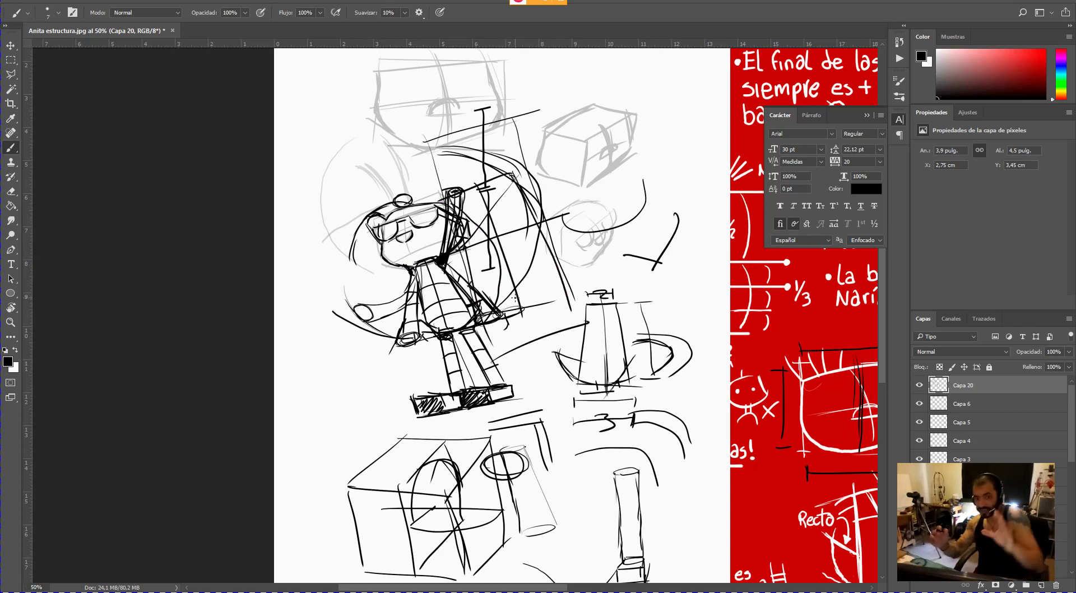
drag(444, 267, 493, 311)
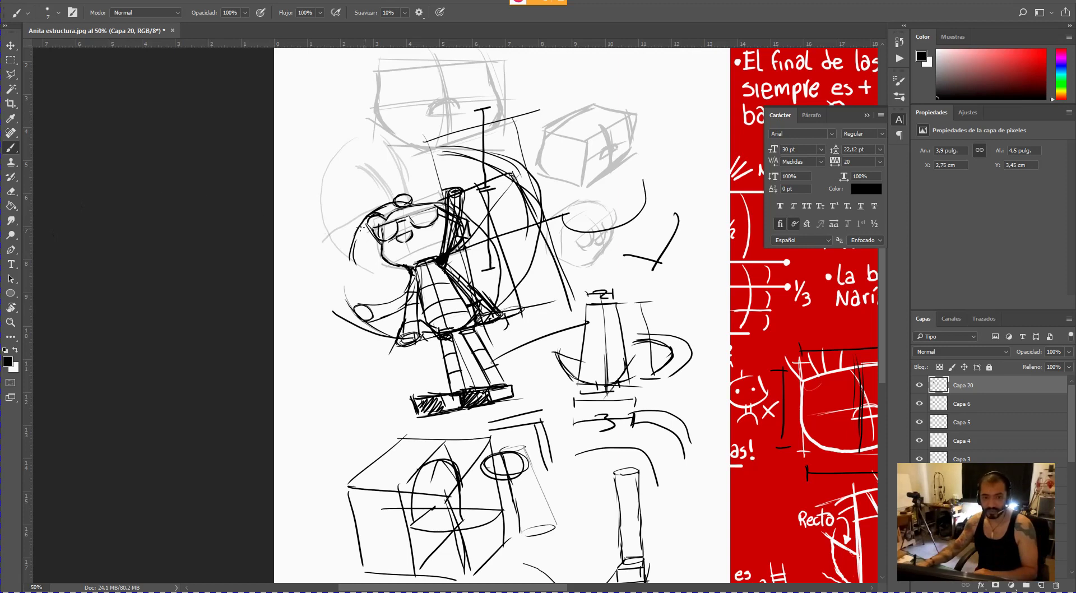
- Add round forms at the head's outer ear and raised hand, an ellipse above it, and another tapering line with cross ticks in the plane
mouse_move(369, 231)
mouse_down()
mouse_move(359, 208)
mouse_move(371, 205)
mouse_move(378, 219)
mouse_move(359, 232)
mouse_up()
mouse_move(443, 185)
mouse_down()
mouse_move(465, 193)
mouse_move(446, 184)
mouse_up()
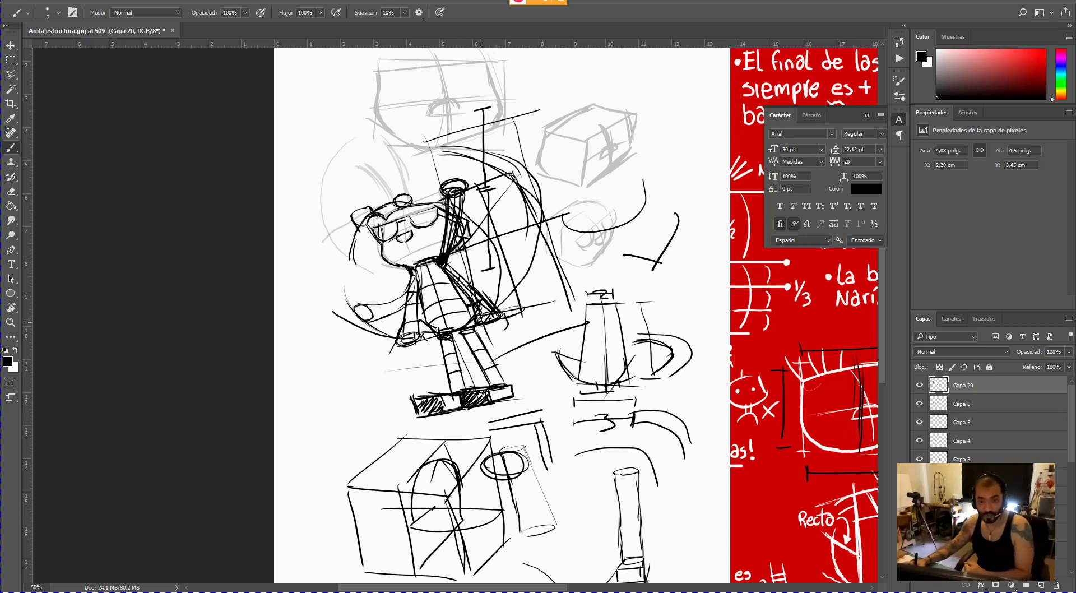
drag(454, 148, 442, 147)
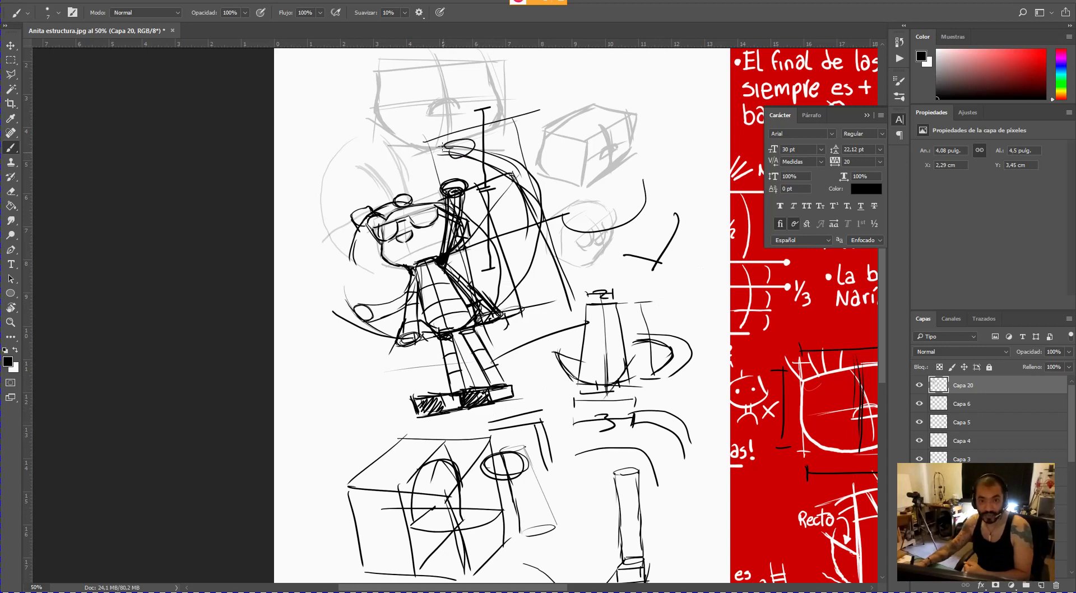
drag(505, 242, 536, 309)
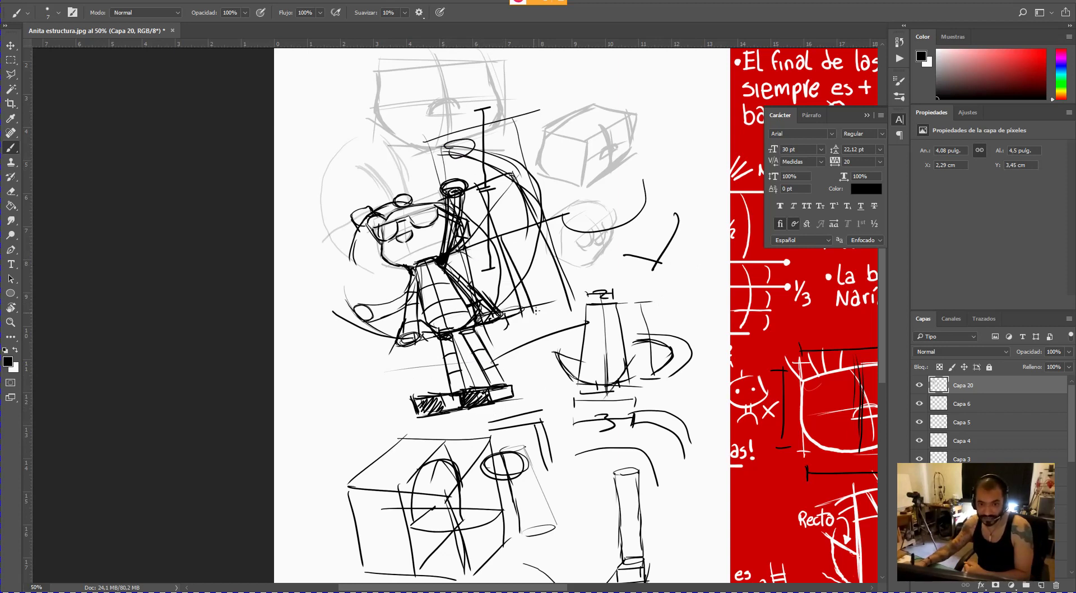
mouse_move(488, 220)
mouse_down()
mouse_move(488, 237)
mouse_move(502, 230)
mouse_up()
mouse_move(496, 157)
mouse_down()
mouse_move(494, 232)
mouse_move(455, 162)
mouse_up()
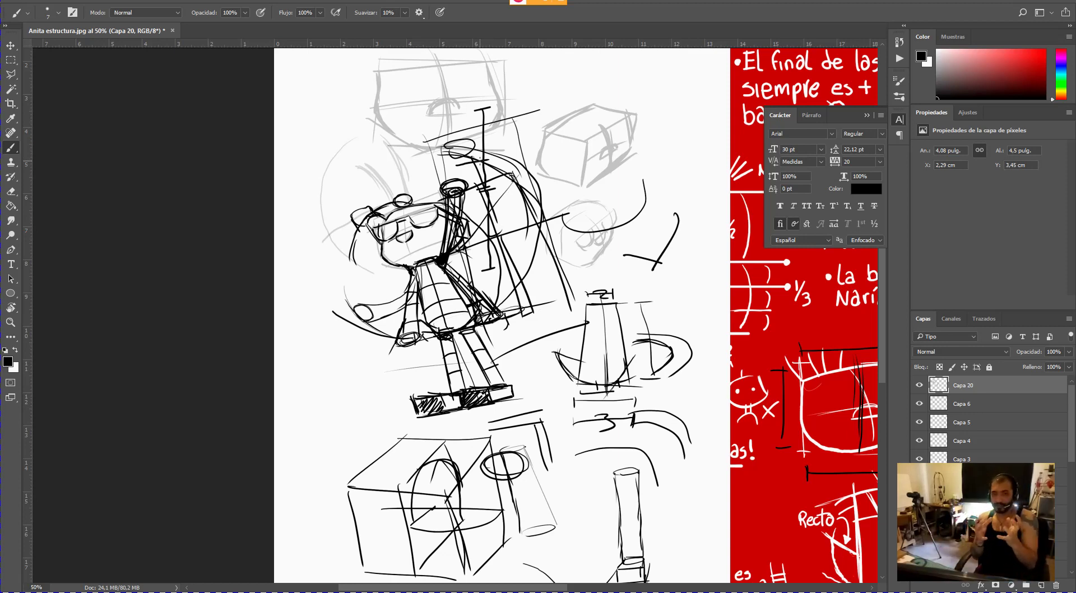
- Draw a tilted tapered plane with crossing centre lines and a side edge beside the gray cube study
mouse_move(653, 111)
mouse_down()
mouse_move(657, 175)
mouse_move(690, 93)
mouse_move(730, 160)
mouse_move(676, 184)
mouse_up()
mouse_move(664, 139)
mouse_down()
mouse_move(708, 126)
mouse_move(690, 166)
mouse_up()
drag(711, 122, 745, 155)
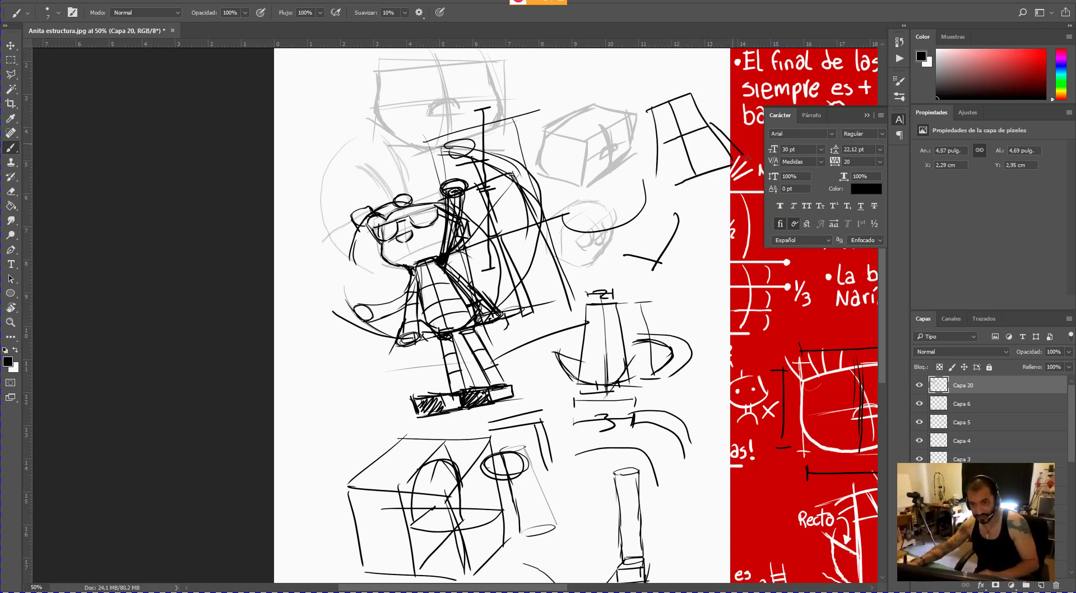
mouse_move(697, 104)
mouse_down()
mouse_move(754, 161)
mouse_move(699, 87)
mouse_move(708, 122)
mouse_up()
drag(516, 330, 480, 129)
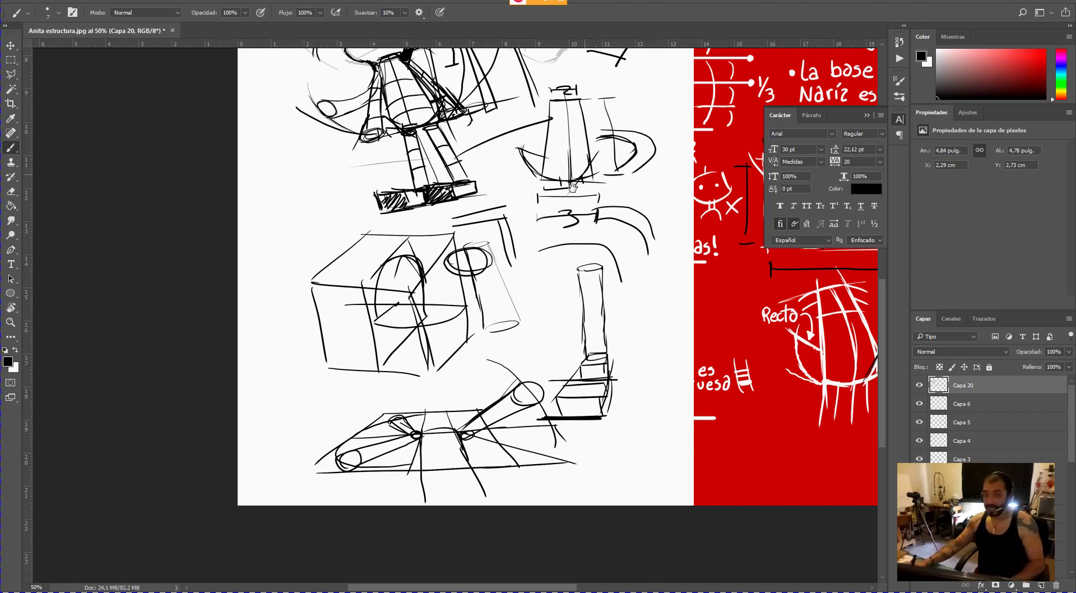
mouse_move(572, 187)
mouse_down()
mouse_move(533, 247)
mouse_move(526, 316)
mouse_up()
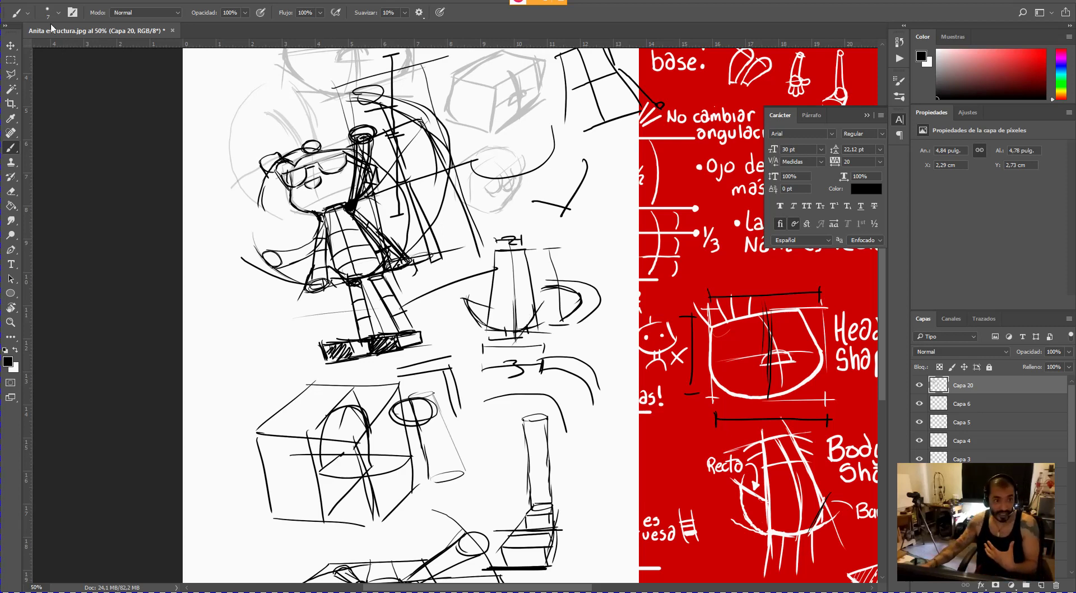
- Create a new blank document of 1200 x 675 pixels at 72 pixels per inch with a white background
click(41, 5)
click(93, 6)
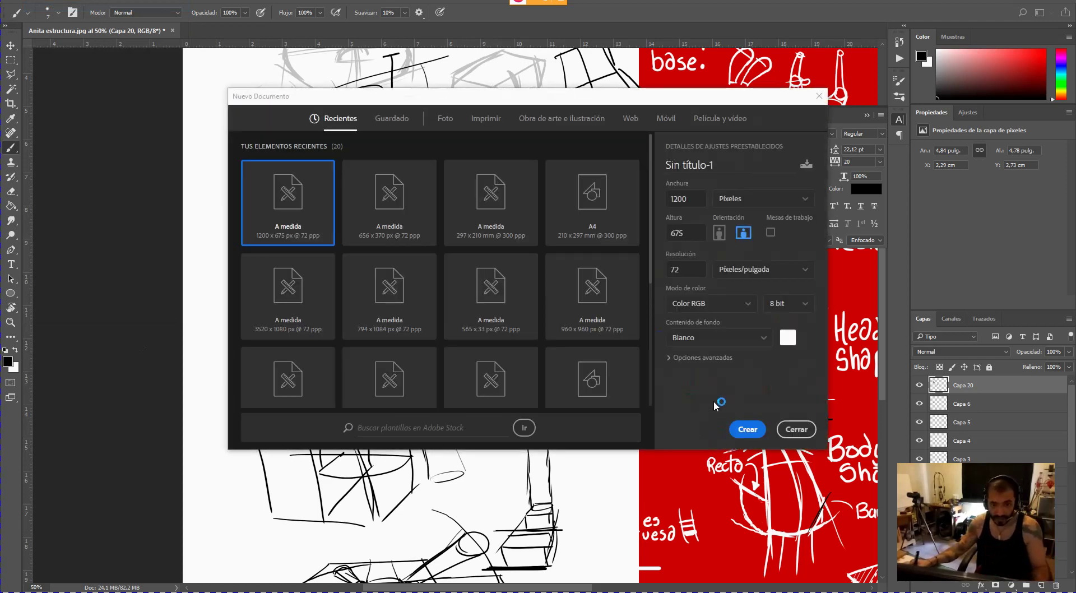
click(742, 429)
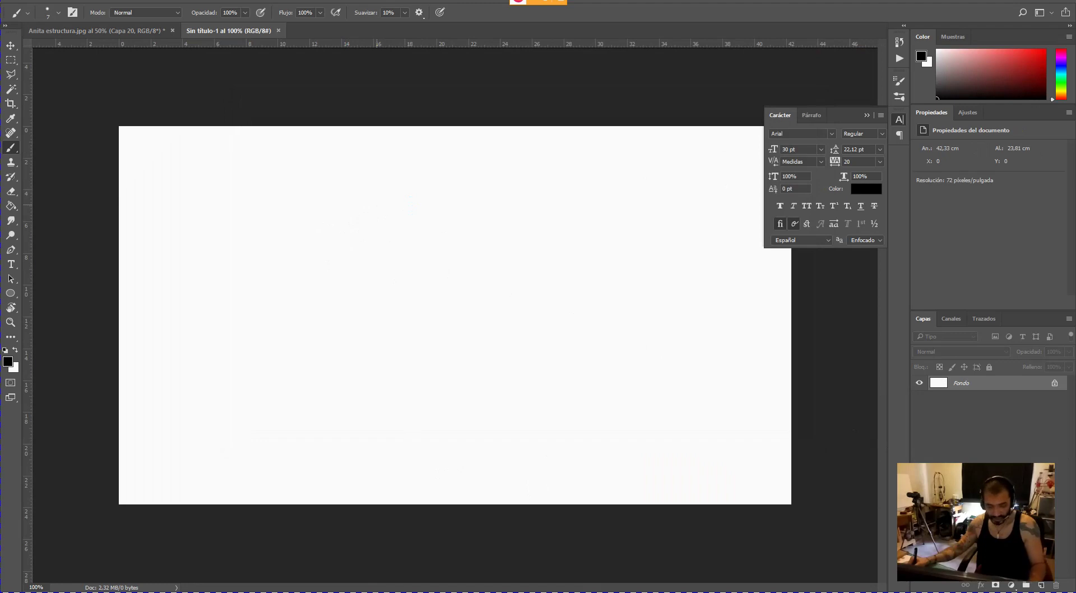
drag(325, 225, 328, 263)
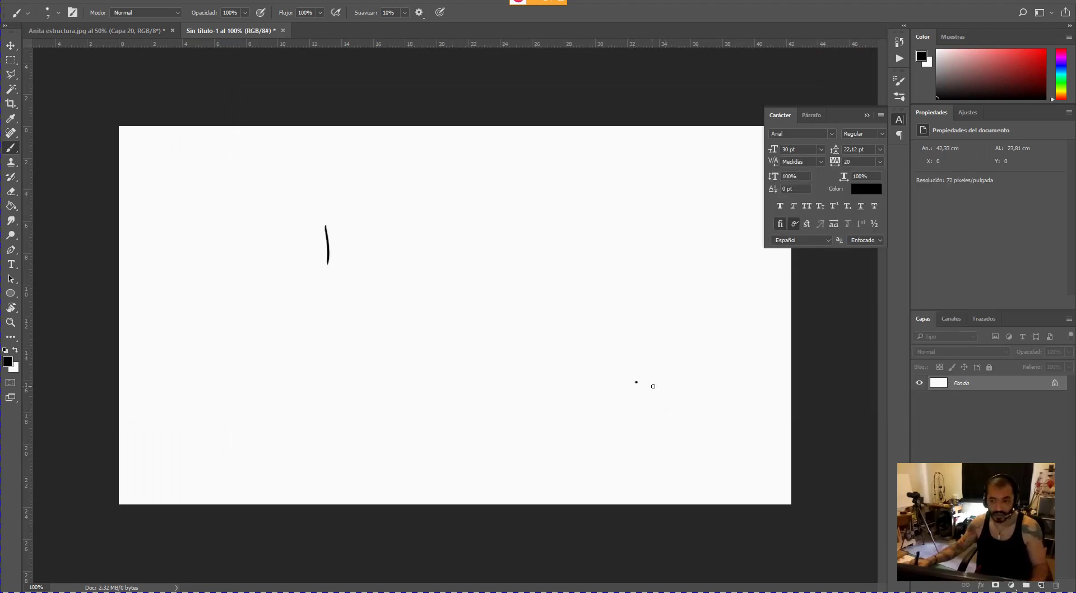
key(alt)
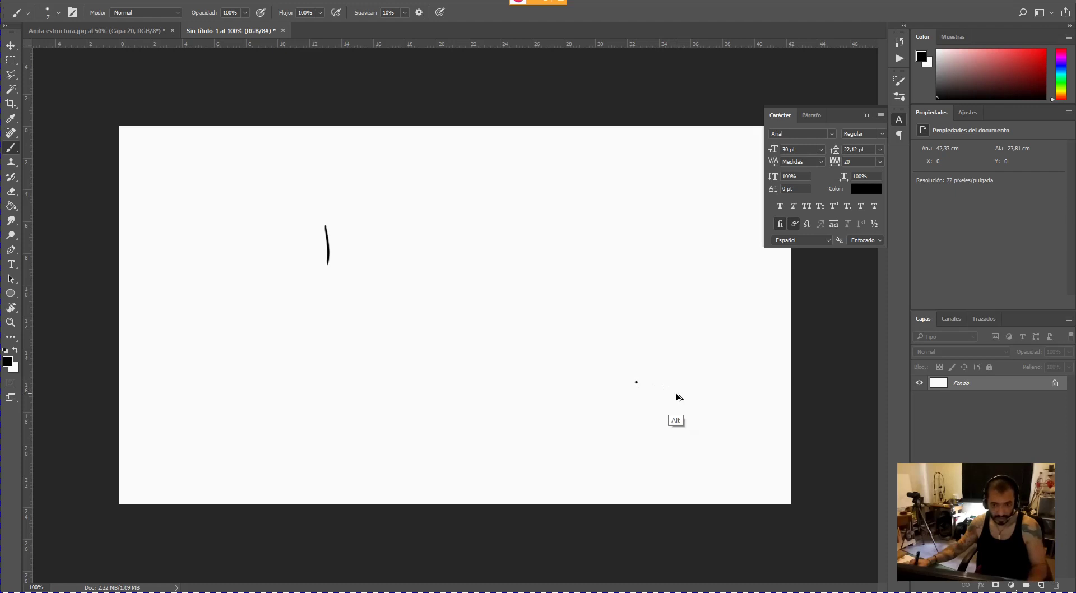
key(ctrl)
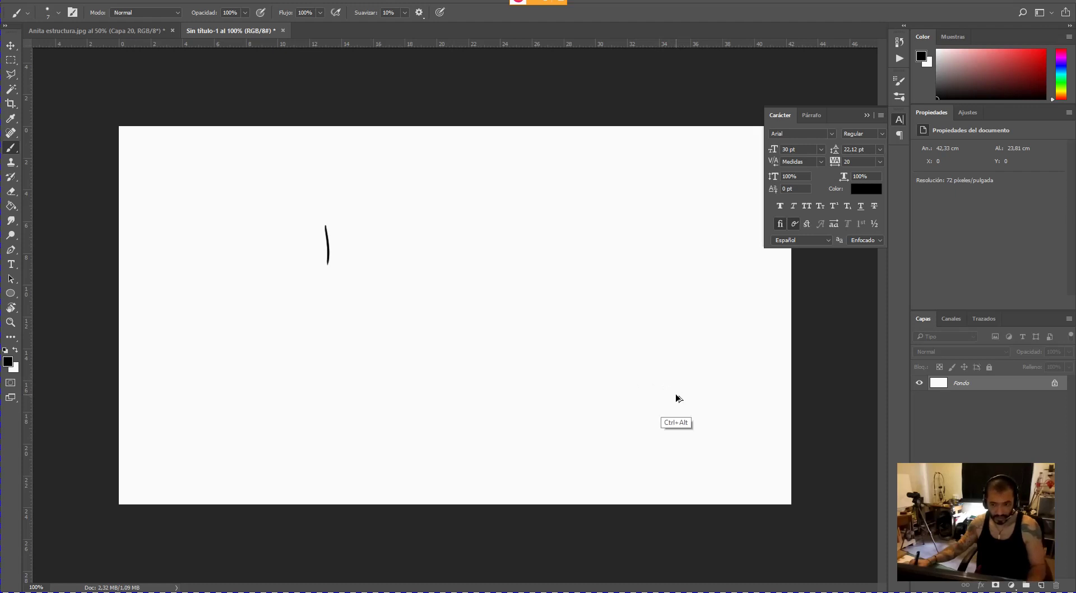
key(ctrl+alt+z)
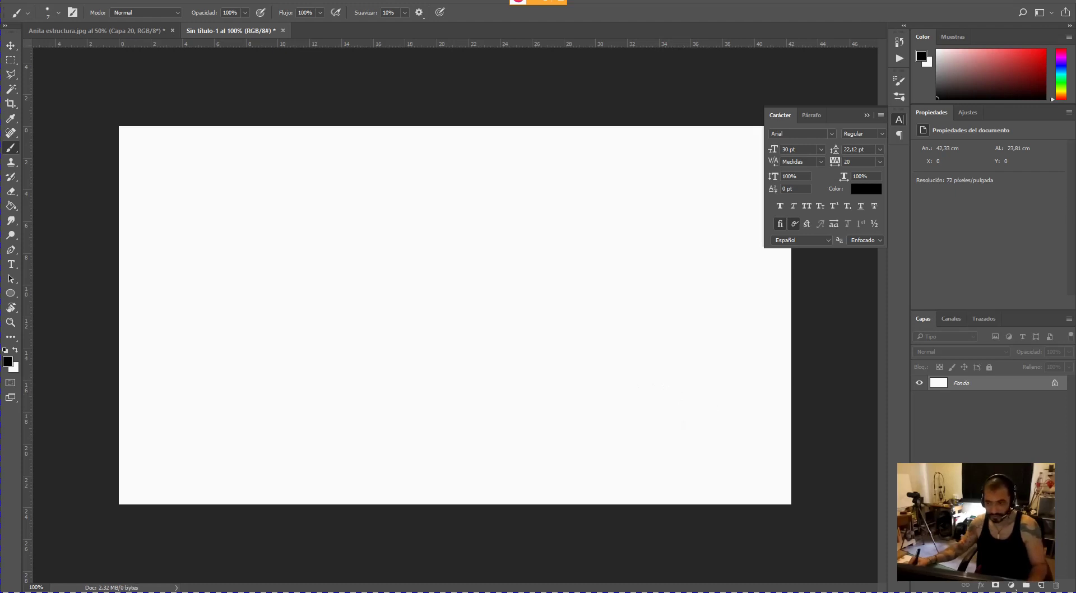
- Add a new layer and draw a tilted box head with a side face and the start of the torso below it
click(1041, 584)
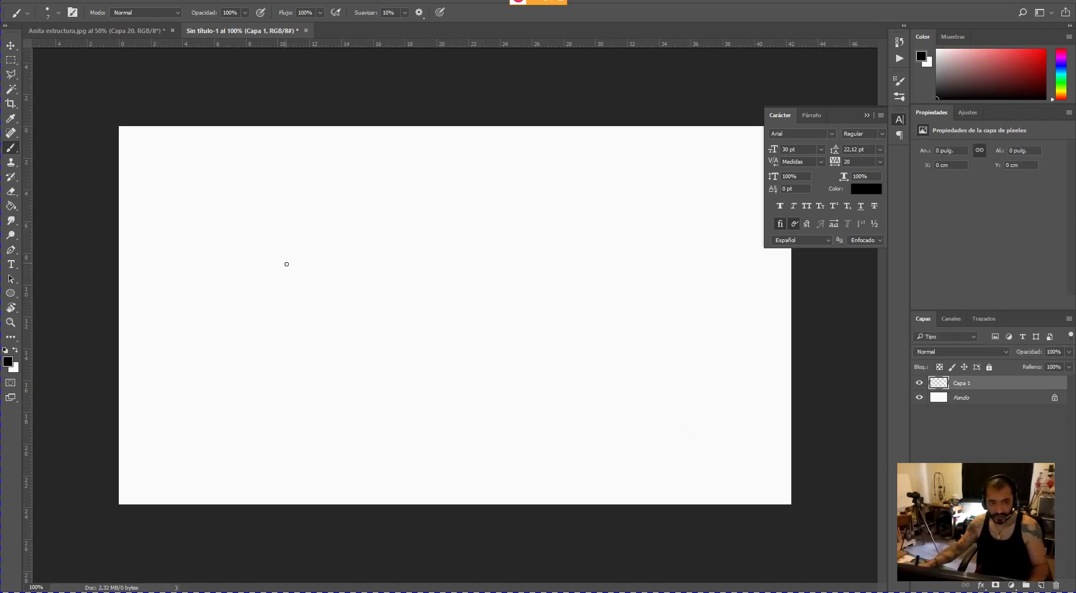
mouse_move(285, 236)
mouse_down()
mouse_move(286, 260)
mouse_move(326, 207)
mouse_move(345, 231)
mouse_up()
drag(299, 257, 342, 243)
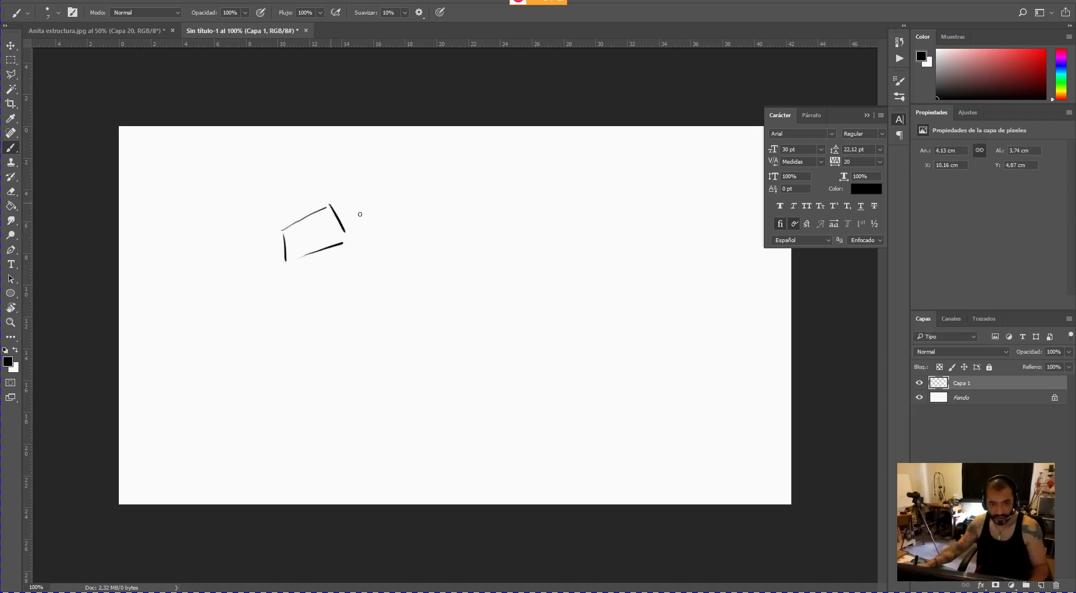
mouse_move(331, 204)
mouse_down()
mouse_move(358, 213)
mouse_move(365, 240)
mouse_up()
mouse_move(365, 241)
mouse_down()
mouse_move(345, 243)
mouse_move(324, 274)
mouse_move(329, 335)
mouse_up()
- Draw the torso's flaring edges and a long foreshortened leg with a knee circle, ending in an oversized block foot
mouse_move(335, 259)
mouse_down()
mouse_move(385, 334)
mouse_move(363, 253)
mouse_move(444, 318)
mouse_up()
drag(390, 354, 456, 333)
mouse_move(333, 354)
mouse_down()
mouse_move(375, 356)
mouse_move(401, 330)
mouse_move(547, 363)
mouse_up()
drag(413, 357, 534, 460)
mouse_move(627, 401)
mouse_down()
mouse_move(556, 464)
mouse_move(554, 493)
mouse_move(633, 403)
mouse_move(679, 469)
mouse_up()
drag(672, 472, 575, 502)
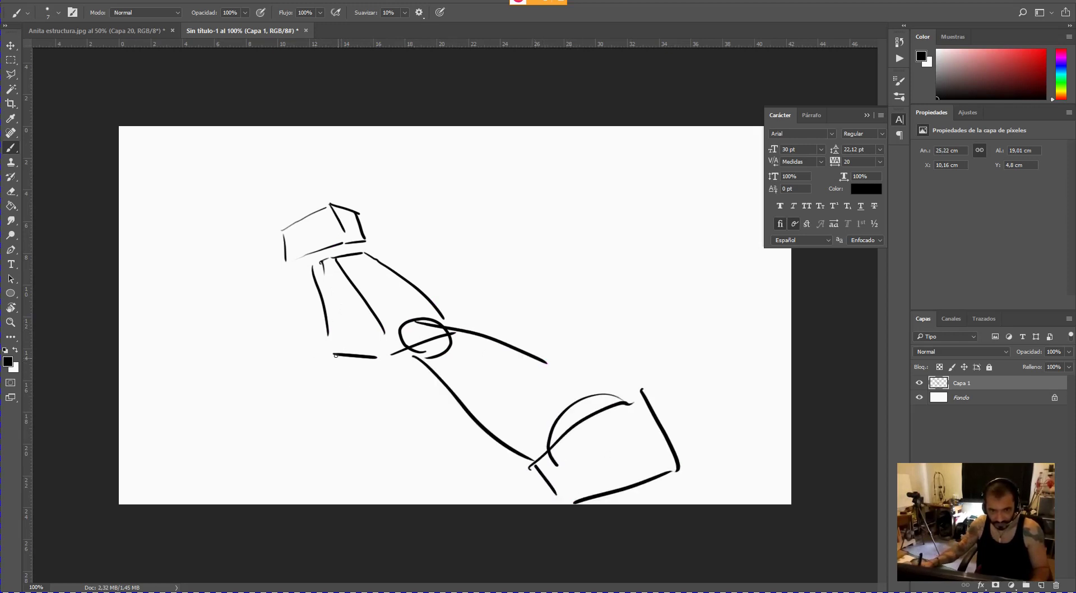
- Draw the small rear leg bent beneath the torso, ending in a boxy foot
mouse_move(333, 353)
mouse_down()
mouse_move(292, 371)
mouse_move(285, 354)
mouse_move(346, 356)
mouse_move(280, 364)
mouse_move(311, 394)
mouse_up()
mouse_move(300, 367)
mouse_down()
mouse_move(337, 391)
mouse_move(287, 422)
mouse_up()
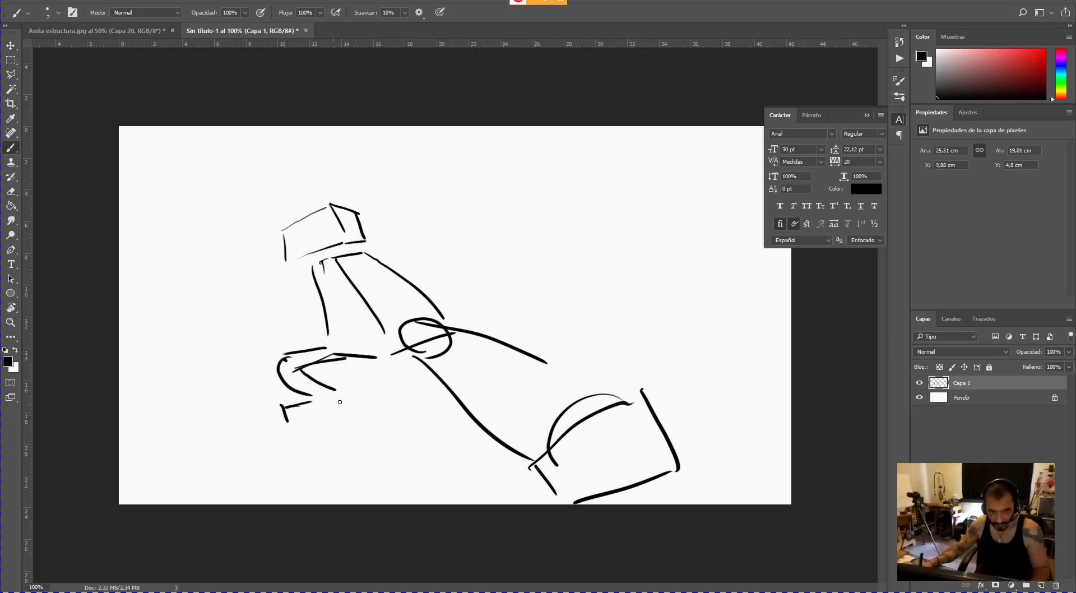
mouse_move(340, 395)
mouse_down()
mouse_move(350, 404)
mouse_move(312, 430)
mouse_up()
mouse_move(287, 409)
mouse_down()
mouse_move(308, 416)
mouse_move(312, 433)
mouse_up()
- Draw an arm widening from the shoulder toward the viewer and ending in a large block hand
mouse_move(375, 252)
mouse_down()
mouse_move(364, 259)
mouse_move(419, 239)
mouse_move(526, 262)
mouse_move(509, 220)
mouse_move(524, 213)
mouse_up()
drag(509, 215, 527, 262)
mouse_move(475, 174)
mouse_down()
mouse_move(507, 210)
mouse_move(527, 261)
mouse_up()
mouse_move(489, 168)
mouse_down()
mouse_move(587, 146)
mouse_move(615, 255)
mouse_up()
drag(612, 253, 536, 262)
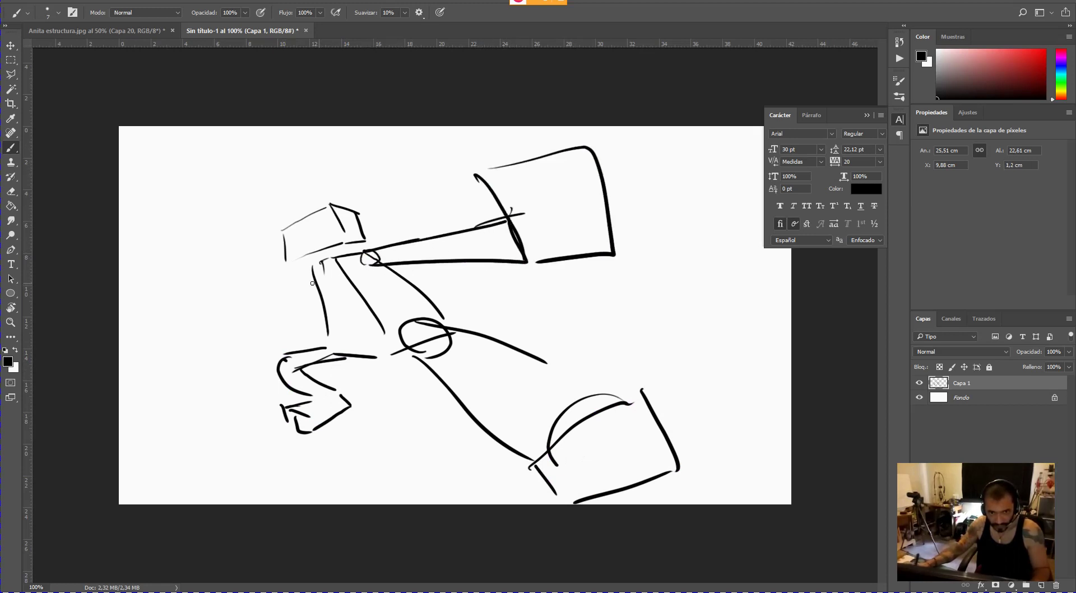
- Draw the small curled rear arm beside the torso and two long ears rising from the box head
mouse_move(311, 271)
mouse_down()
mouse_move(289, 303)
mouse_move(303, 282)
mouse_move(310, 307)
mouse_up()
mouse_move(278, 232)
mouse_down()
mouse_move(288, 262)
mouse_move(300, 260)
mouse_up()
drag(212, 174, 286, 229)
mouse_move(232, 197)
mouse_down()
mouse_move(239, 173)
mouse_move(296, 217)
mouse_up()
mouse_move(250, 167)
mouse_down()
mouse_move(300, 214)
mouse_move(303, 160)
mouse_move(335, 152)
mouse_move(341, 208)
mouse_up()
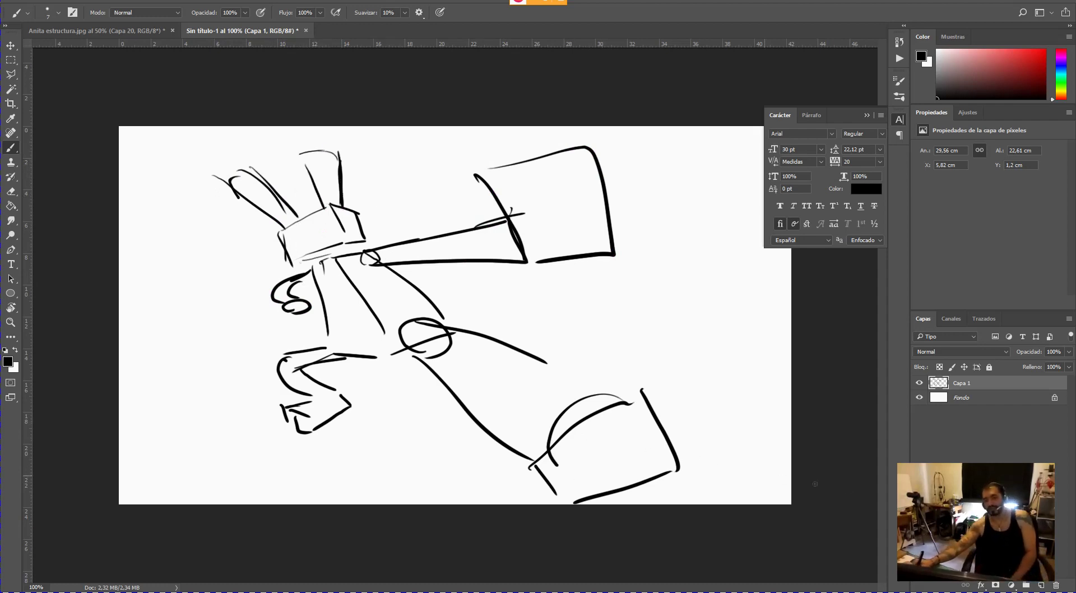
- Add a pointed side face to the oversized foot and compare the pose with the Anita estructura document
mouse_move(639, 409)
mouse_down()
mouse_move(747, 447)
mouse_move(671, 503)
mouse_up()
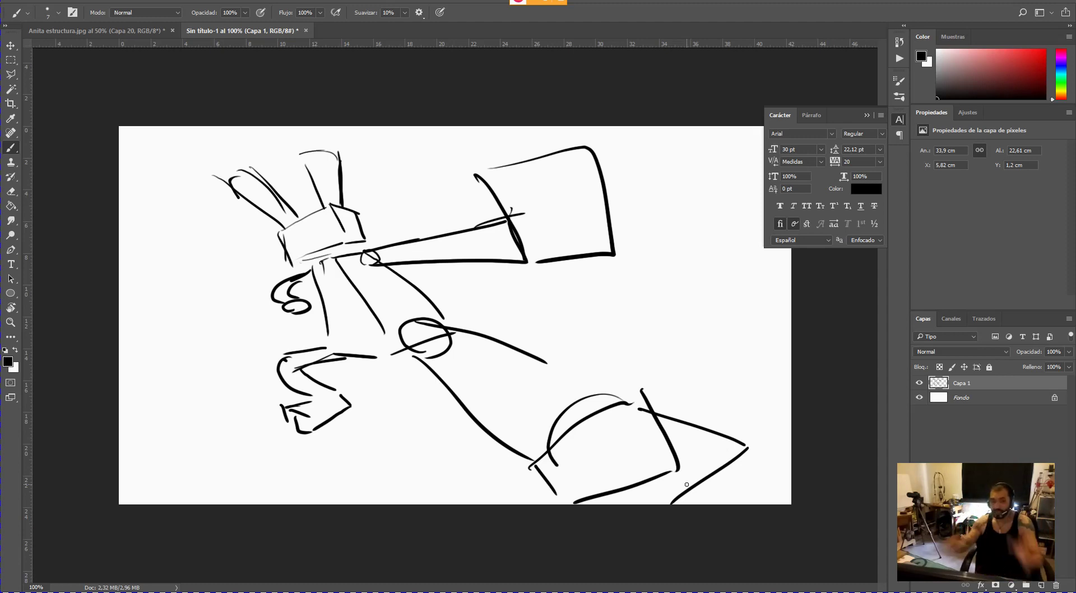
click(111, 34)
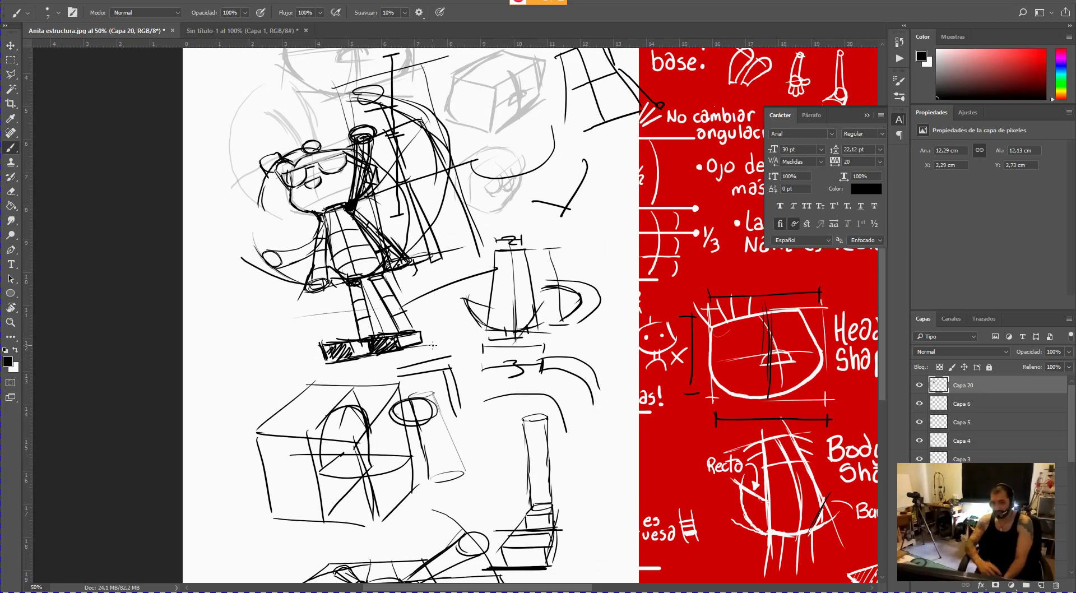
click(254, 30)
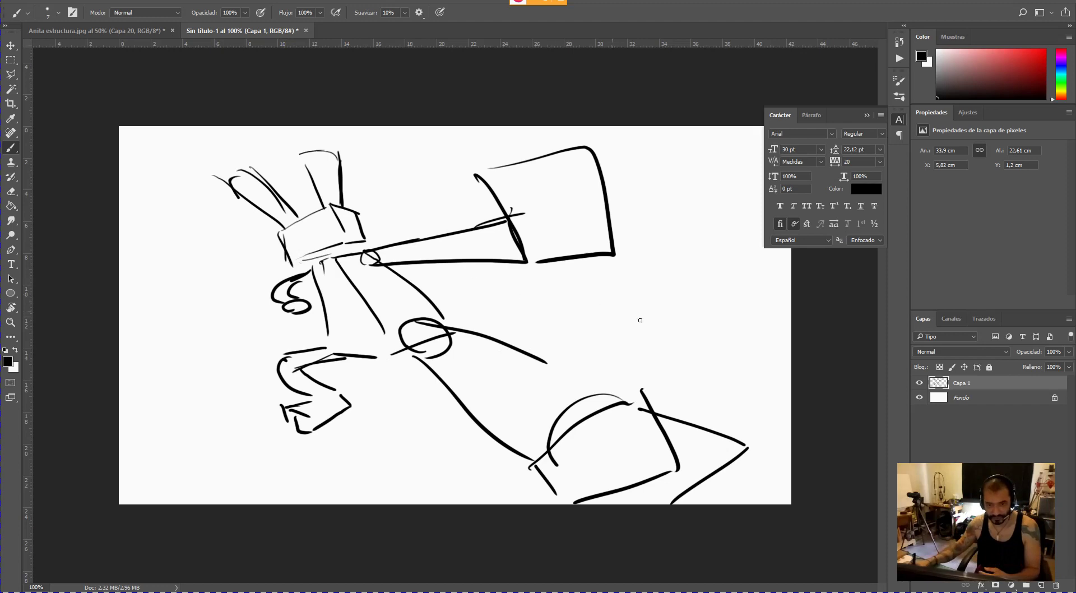
- Delete the exaggerated sketch's layer, add a new empty one, and draw a simple box head on it
drag(938, 382, 1056, 584)
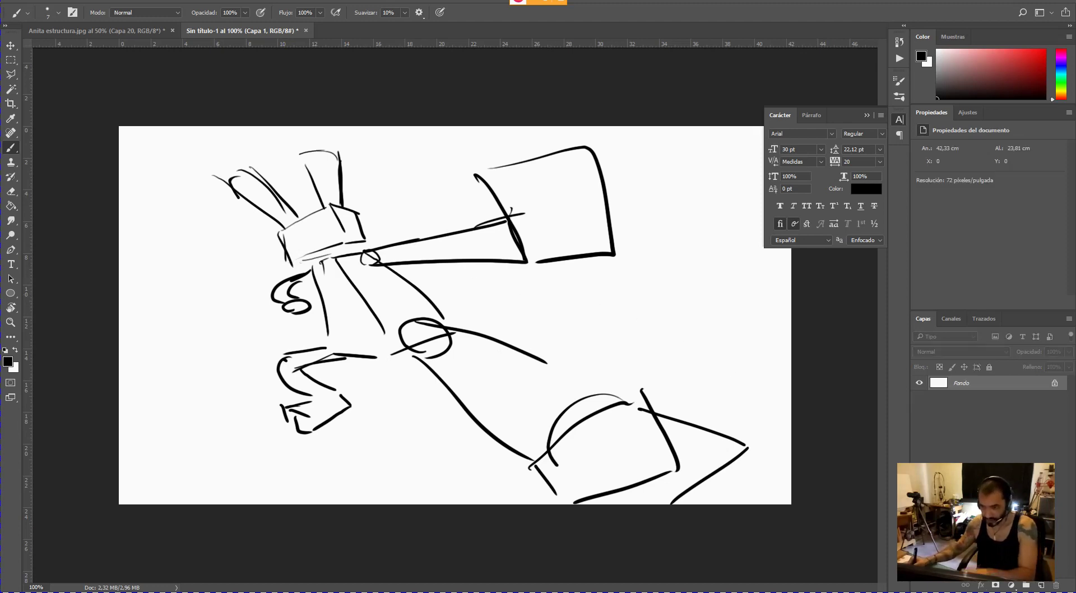
click(1041, 585)
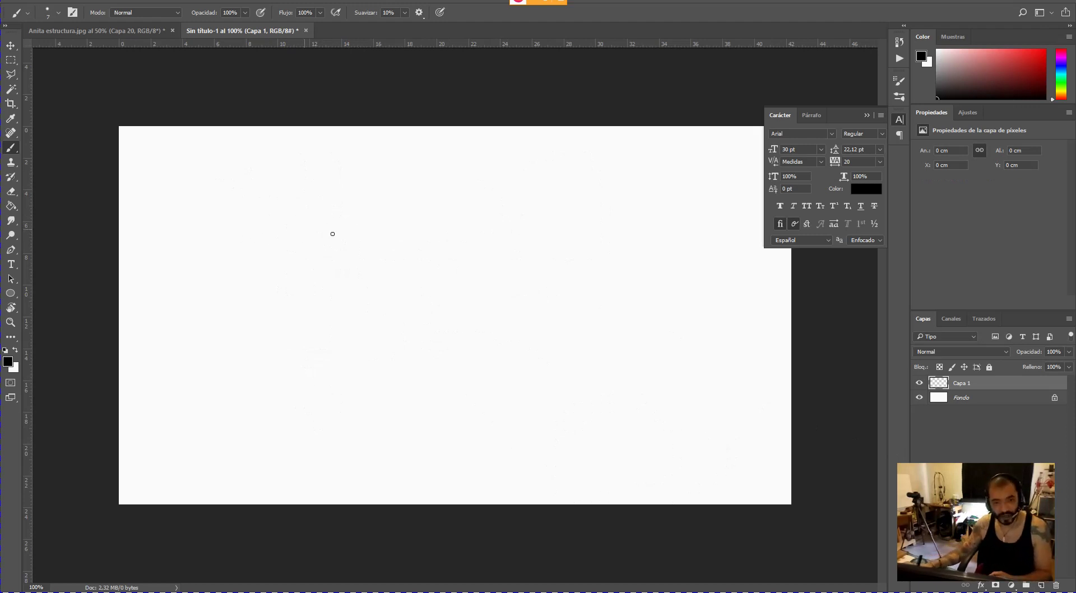
mouse_move(301, 203)
mouse_down()
mouse_move(297, 240)
mouse_move(311, 204)
mouse_move(349, 201)
mouse_move(359, 249)
mouse_move(295, 255)
mouse_up()
drag(294, 256, 357, 248)
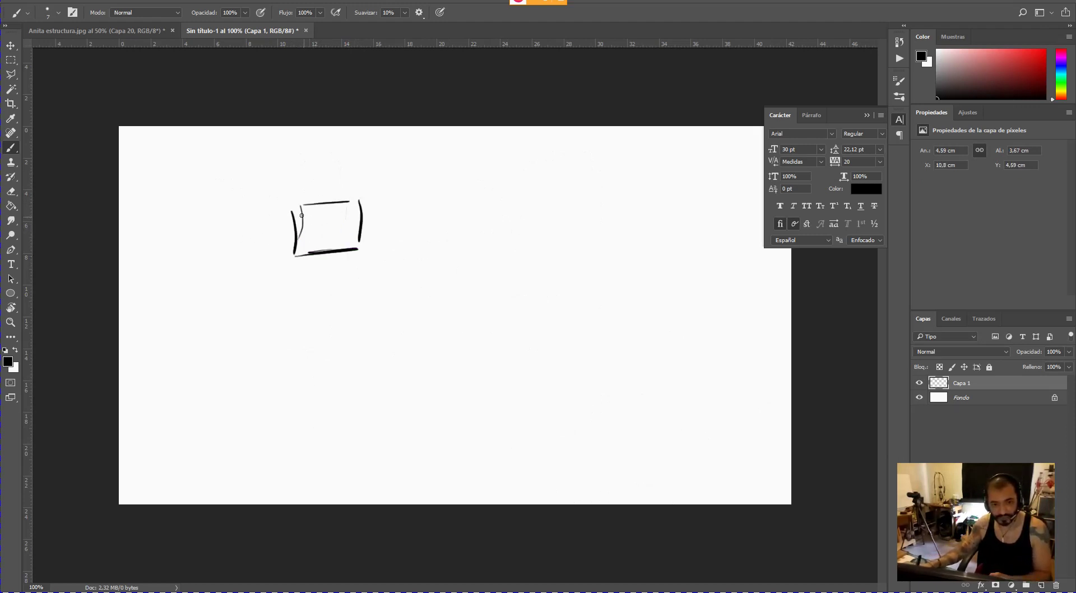
drag(297, 217, 304, 212)
- Draw a narrow tapered torso with a small bent arm, two straight legs and boxy feet beneath the head
drag(320, 261, 308, 319)
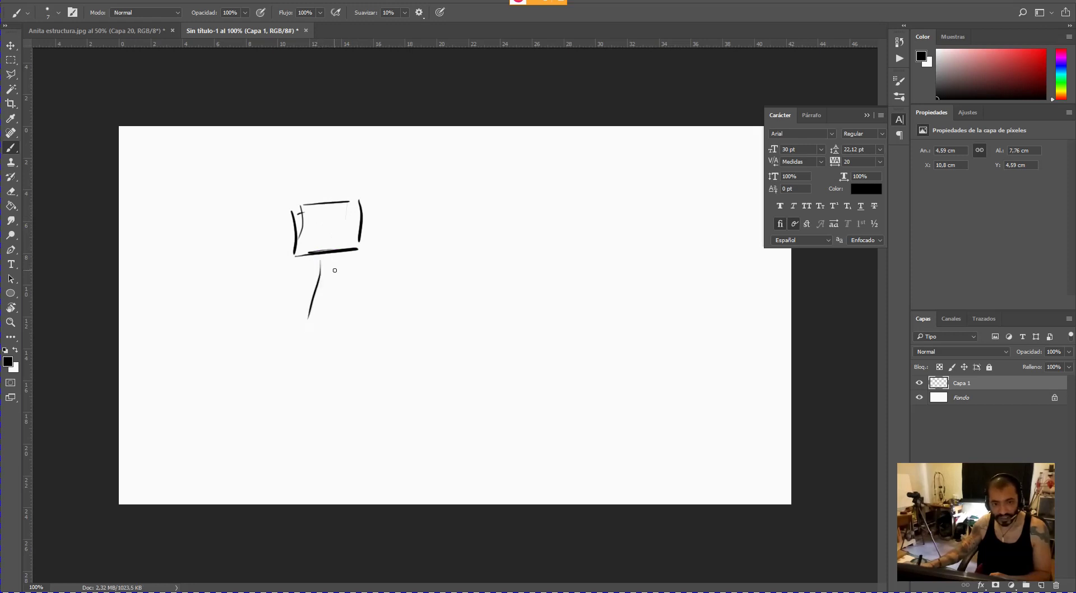
mouse_move(336, 254)
mouse_down()
mouse_move(338, 318)
mouse_move(307, 323)
mouse_move(304, 310)
mouse_move(335, 322)
mouse_move(291, 301)
mouse_move(343, 319)
mouse_move(303, 372)
mouse_move(321, 324)
mouse_move(334, 379)
mouse_move(340, 321)
mouse_up()
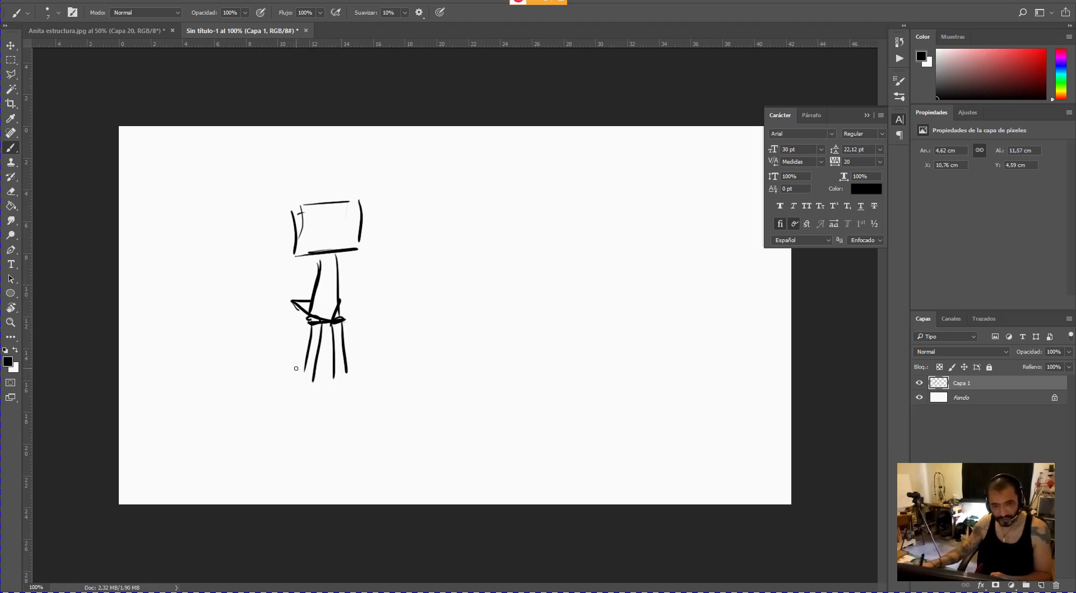
mouse_move(295, 360)
mouse_down()
mouse_move(368, 356)
mouse_move(347, 381)
mouse_move(332, 373)
mouse_move(341, 376)
mouse_move(316, 388)
mouse_move(325, 391)
mouse_move(381, 362)
mouse_move(324, 395)
mouse_up()
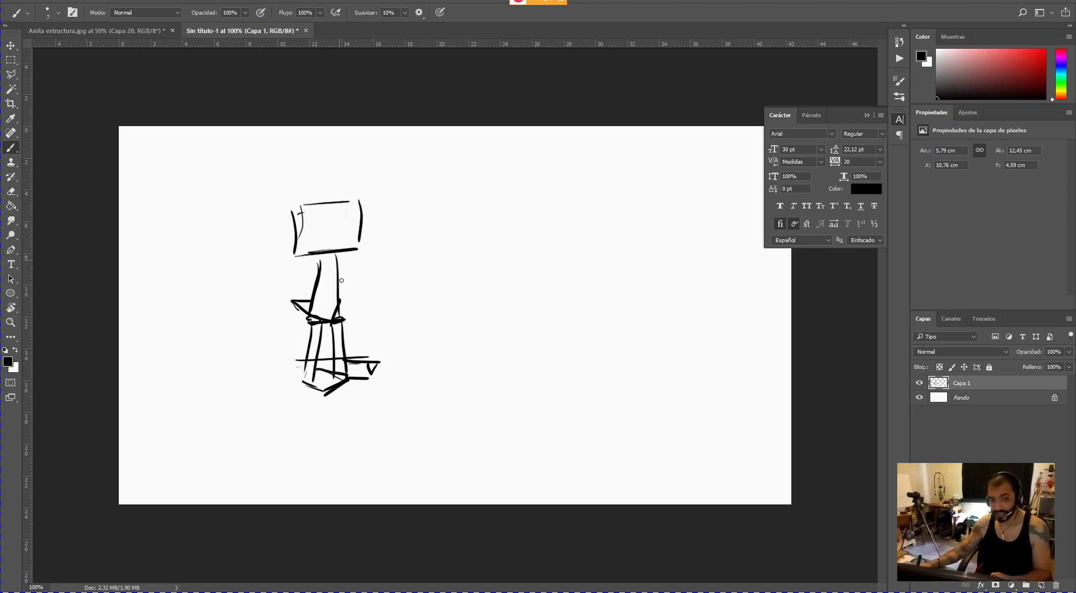
mouse_move(338, 261)
mouse_down()
mouse_move(345, 322)
mouse_move(307, 298)
mouse_move(301, 323)
mouse_move(310, 324)
mouse_up()
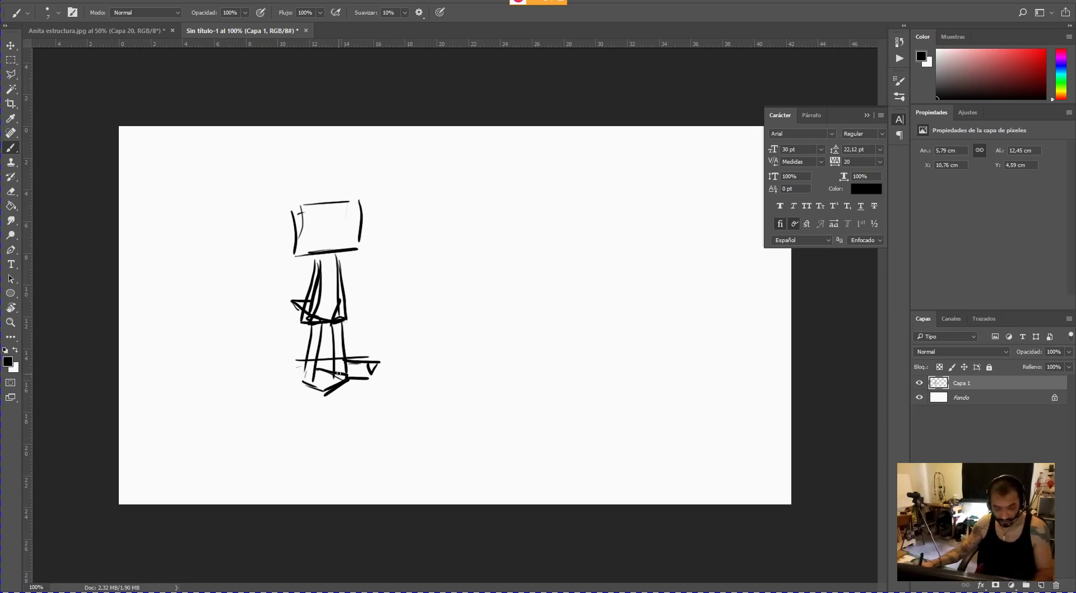
- Clean up the foot lines with a resized Eraser and return to the Brush tool
key(e)
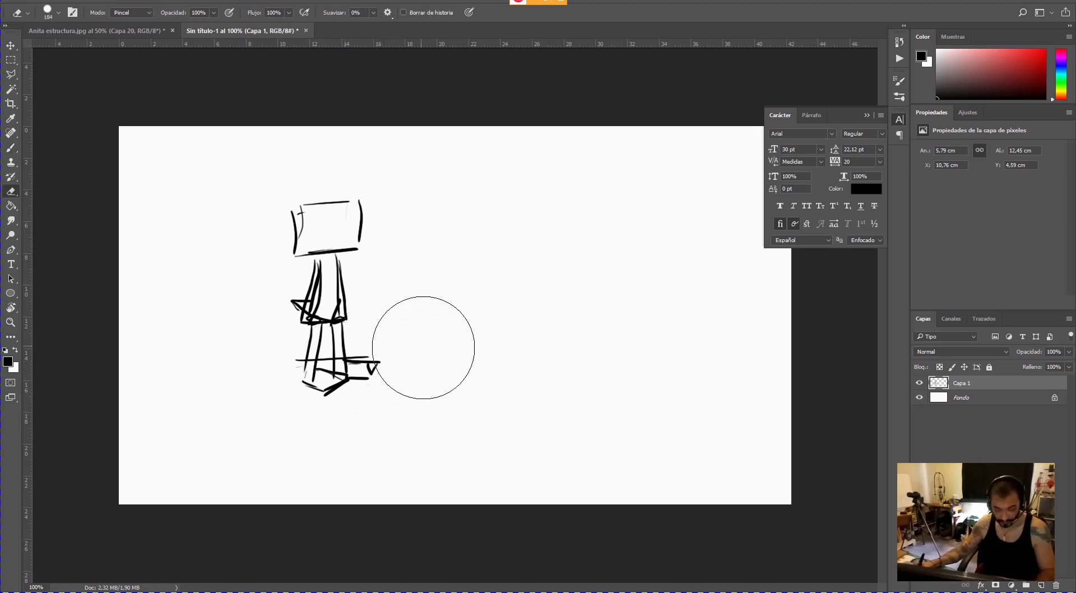
alt+right_click(432, 357)
mouse_move(415, 352)
mouse_down()
mouse_move(380, 349)
mouse_move(350, 380)
mouse_move(302, 392)
mouse_move(335, 389)
mouse_up()
key(b)
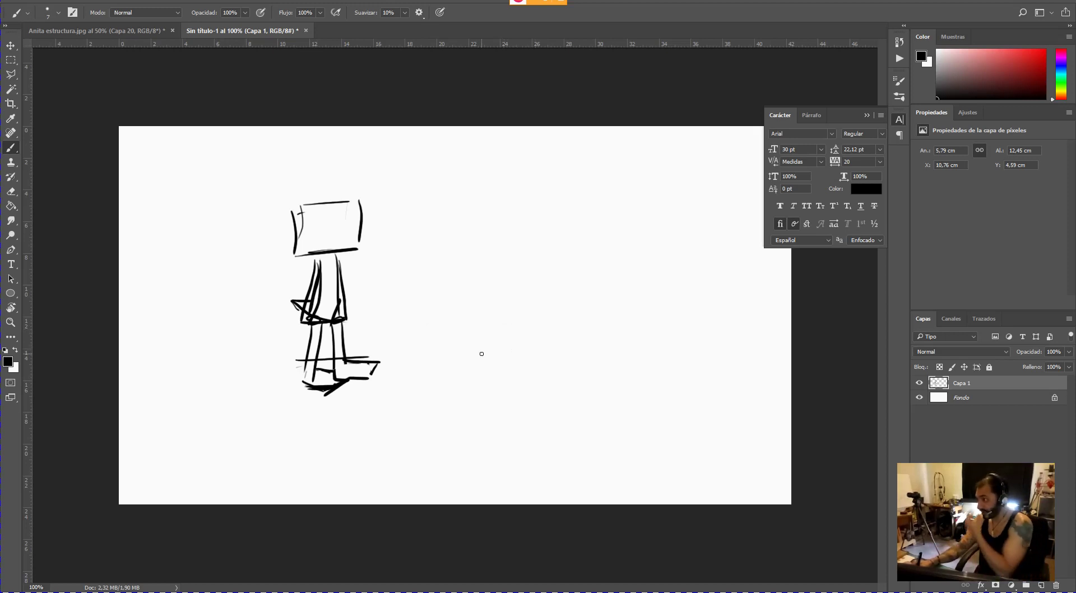
- On a new layer, draw a floor grid in perspective to the right of the figure, crossing slanted lines with long horizontal ones
click(1040, 585)
drag(477, 350, 410, 416)
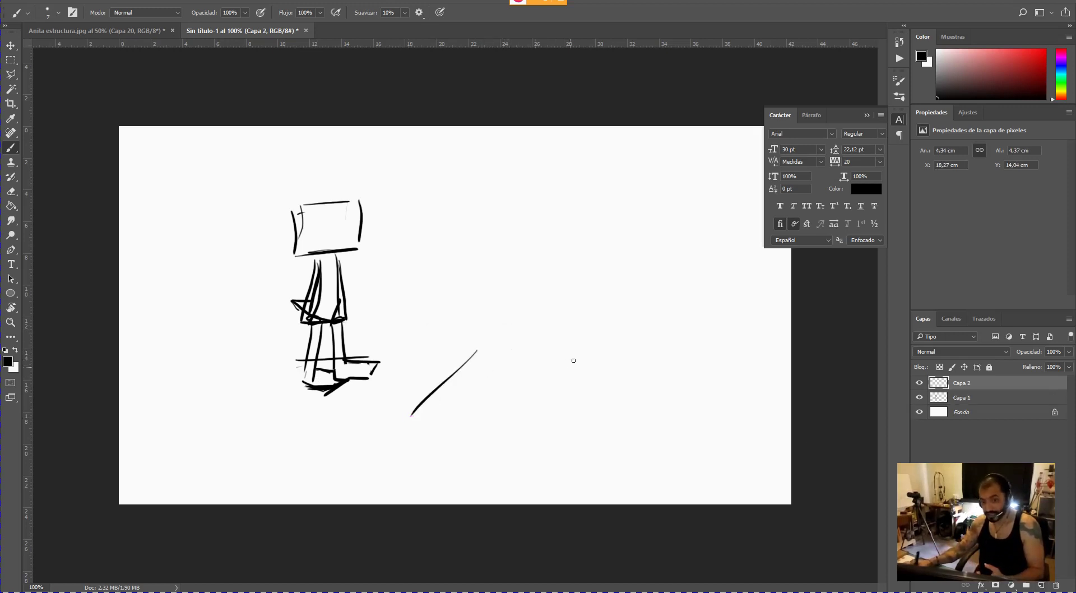
drag(567, 354, 528, 423)
drag(666, 351, 631, 421)
drag(762, 351, 736, 408)
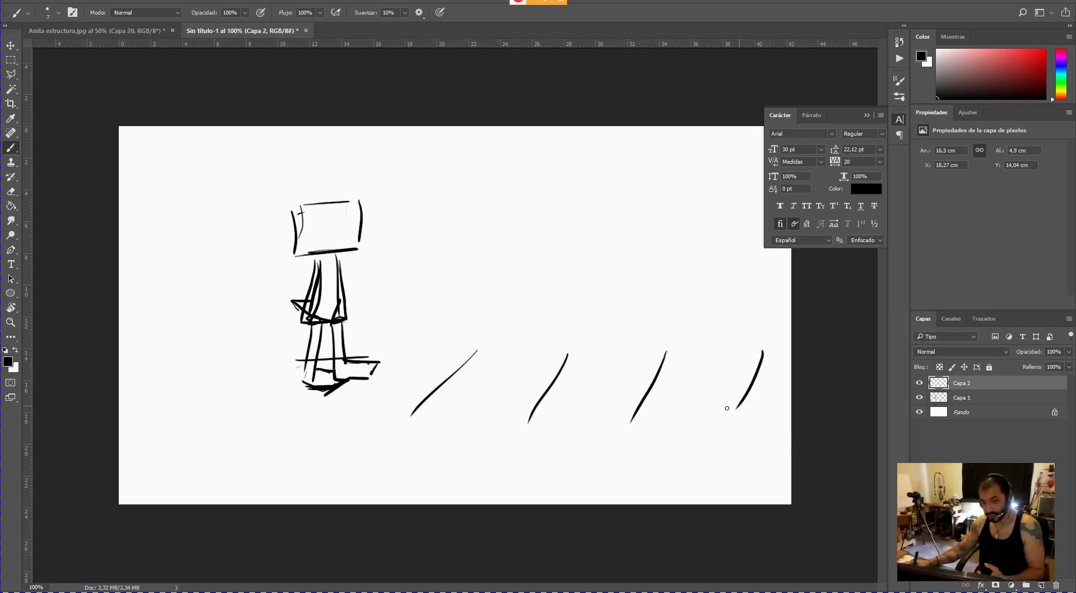
drag(476, 358, 717, 334)
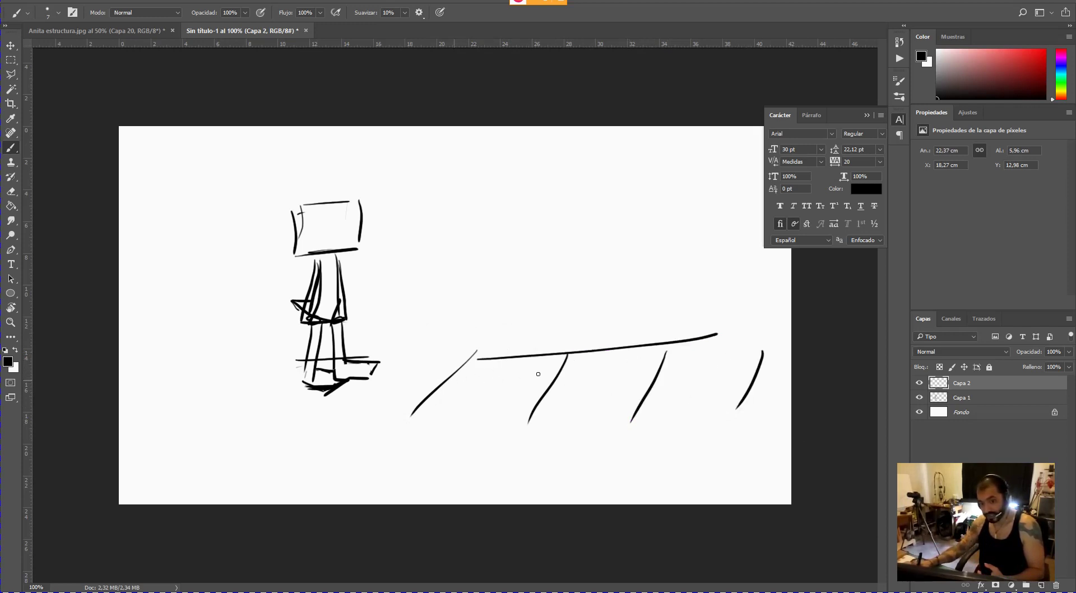
drag(452, 379, 727, 360)
drag(422, 407, 723, 396)
drag(389, 432, 734, 427)
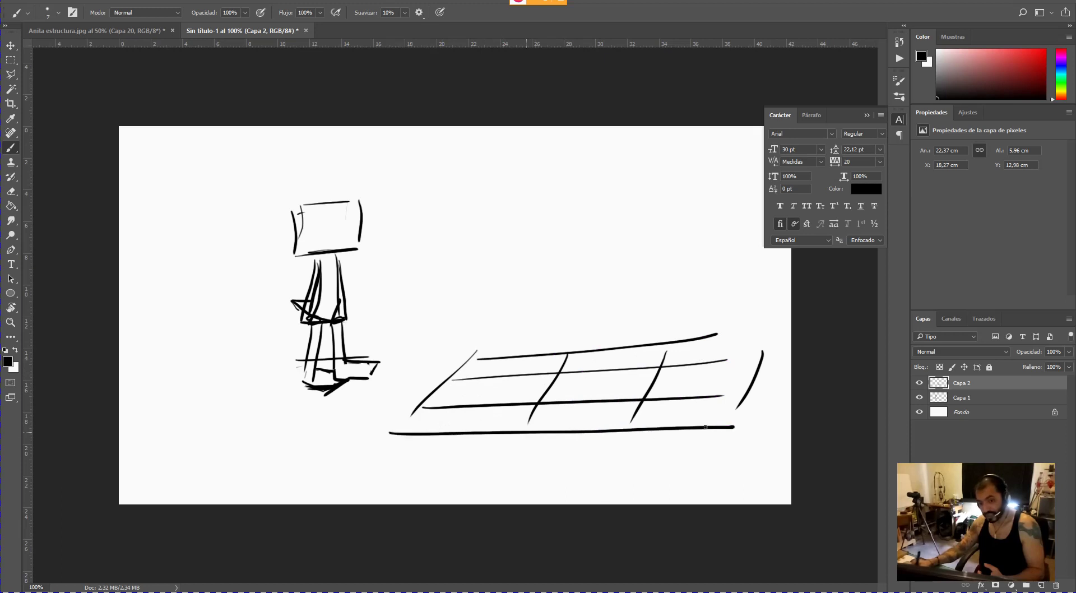
- Draw two four-sided footprints on the perspective grid and raise a pair of vertical leg lines from each
mouse_move(486, 403)
mouse_down()
mouse_move(513, 391)
mouse_move(551, 404)
mouse_up()
drag(493, 409, 525, 425)
mouse_move(544, 371)
mouse_down()
mouse_move(571, 385)
mouse_move(541, 366)
mouse_move(591, 368)
mouse_move(572, 392)
mouse_up()
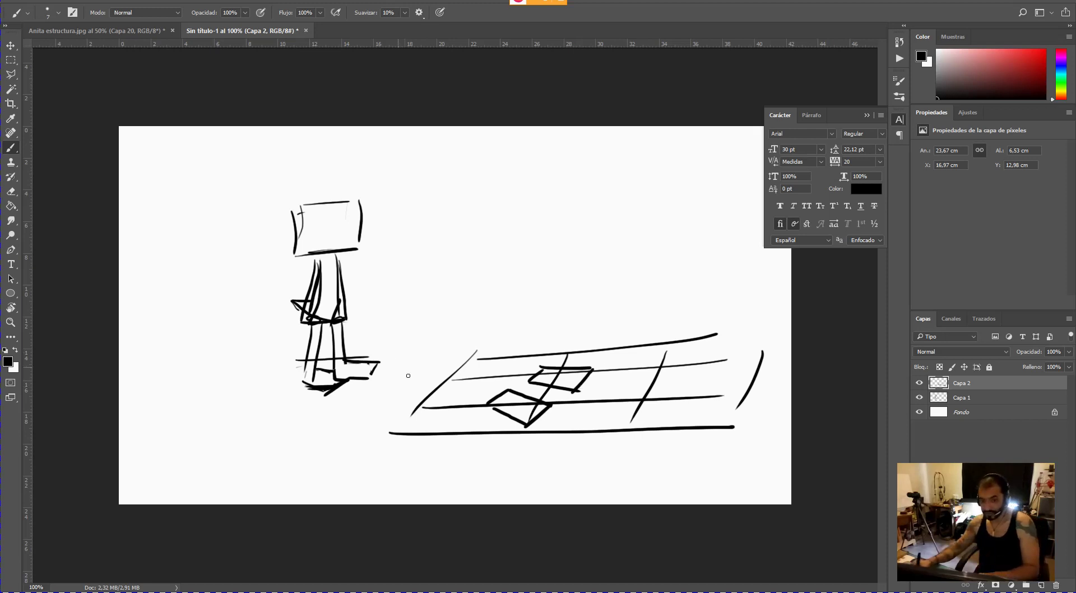
mouse_move(494, 391)
mouse_down()
mouse_move(490, 367)
mouse_move(490, 343)
mouse_up()
mouse_move(489, 401)
mouse_down()
mouse_move(489, 367)
mouse_move(501, 360)
mouse_move(506, 390)
mouse_up()
mouse_move(530, 308)
mouse_down()
mouse_move(526, 381)
mouse_move(536, 369)
mouse_up()
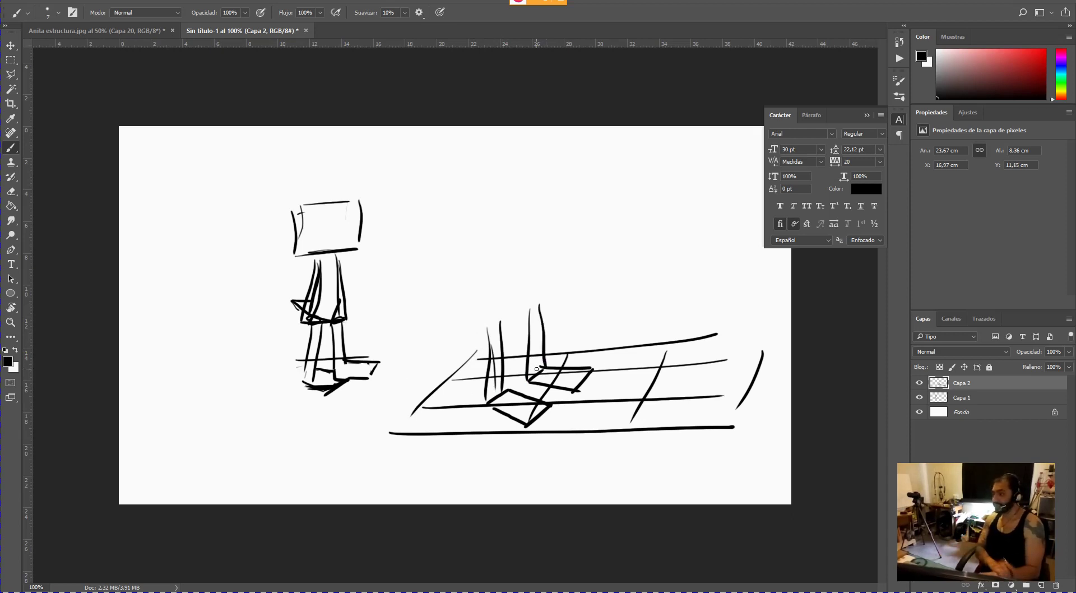
- Give both feet on the grid thickness by adding their upper planes as boxes
drag(544, 357, 589, 358)
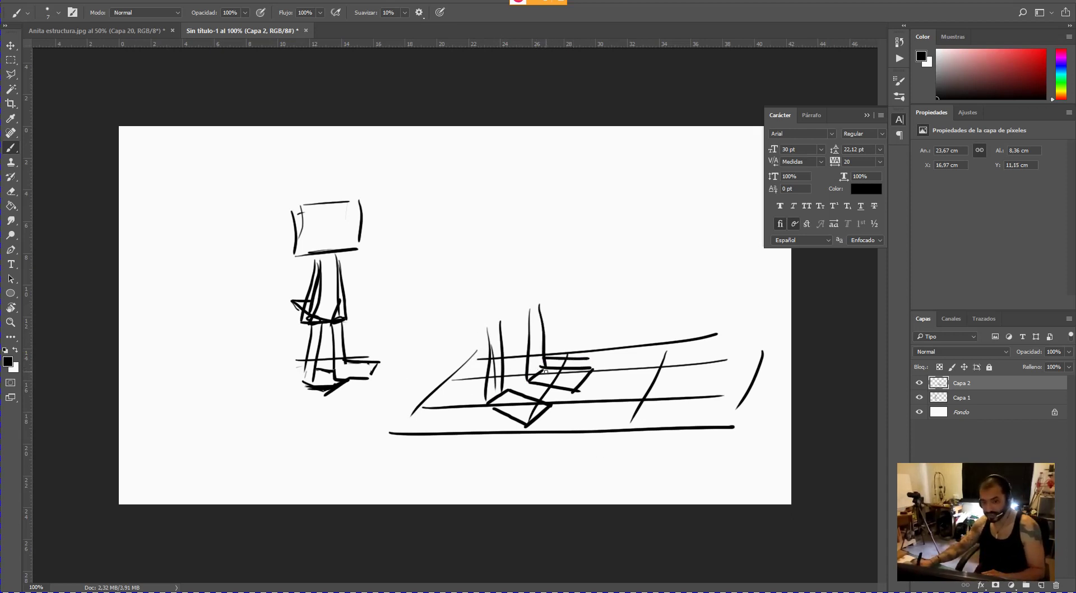
mouse_move(529, 375)
mouse_down()
mouse_move(575, 374)
mouse_move(579, 387)
mouse_move(592, 368)
mouse_up()
mouse_move(517, 416)
mouse_down()
mouse_move(549, 394)
mouse_move(546, 409)
mouse_move(502, 384)
mouse_move(487, 400)
mouse_up()
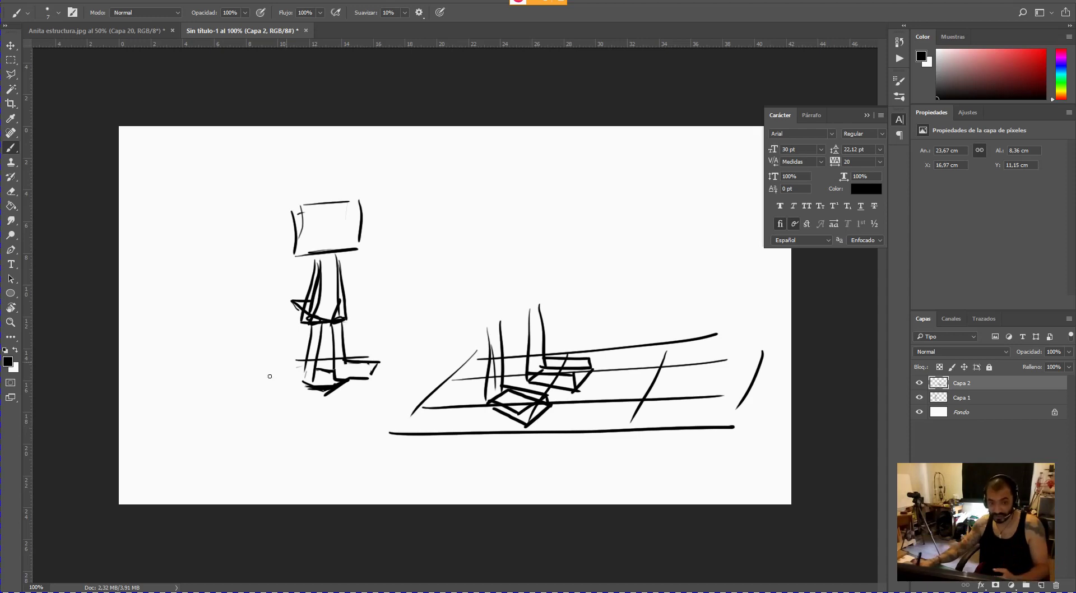
- Clean the figure's overlapping foot, arm and torso lines on Capa 1 with the Eraser, and redraw the torso's lower edge with the Brush
mouse_move(331, 372)
mouse_down()
mouse_move(348, 373)
mouse_move(345, 381)
mouse_up()
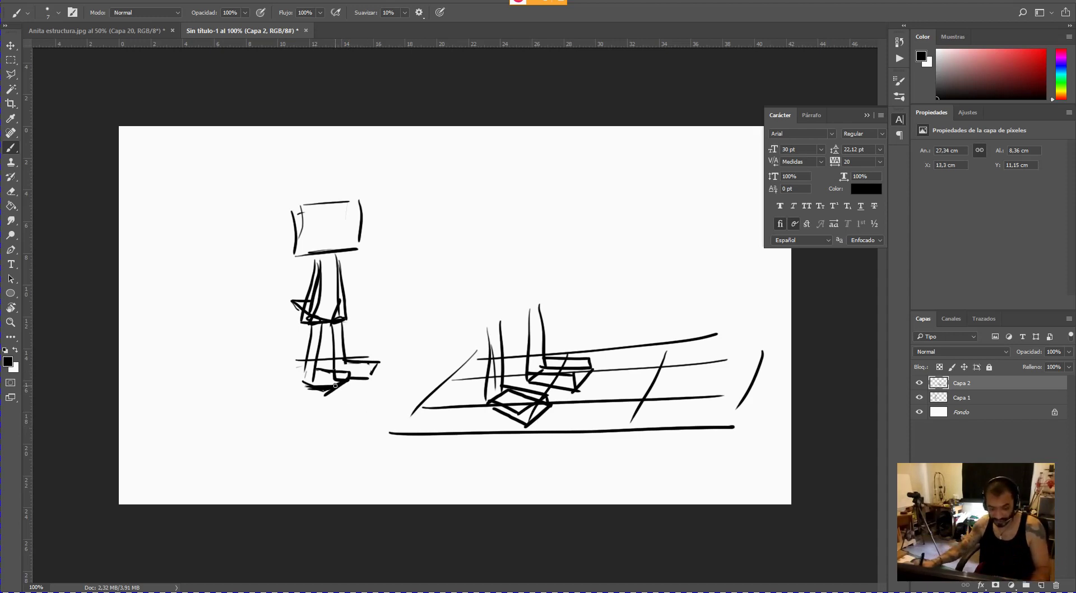
key(e)
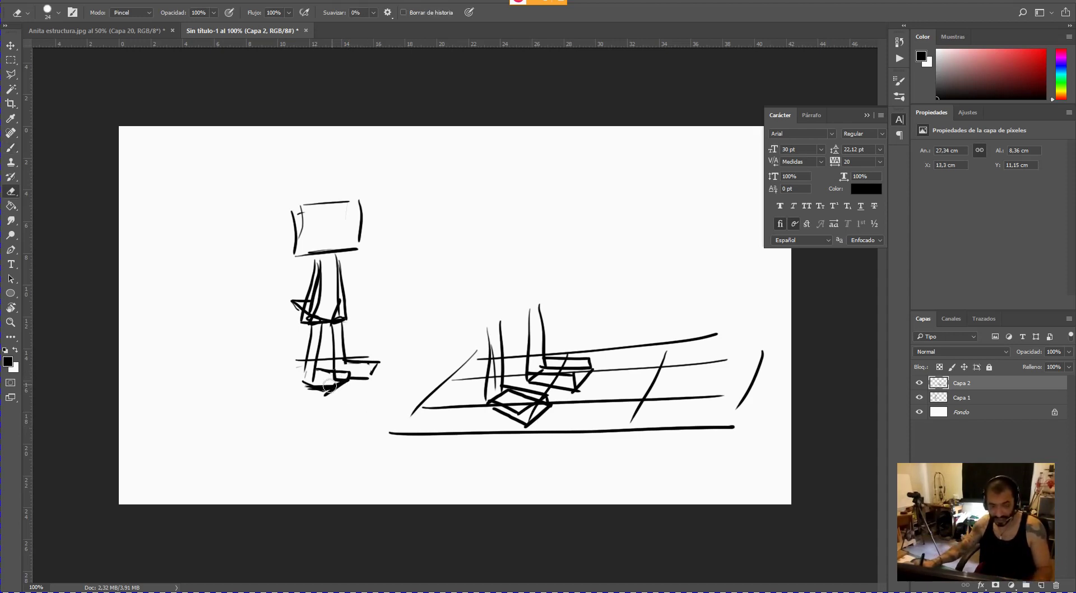
key(alt+bracketleft)
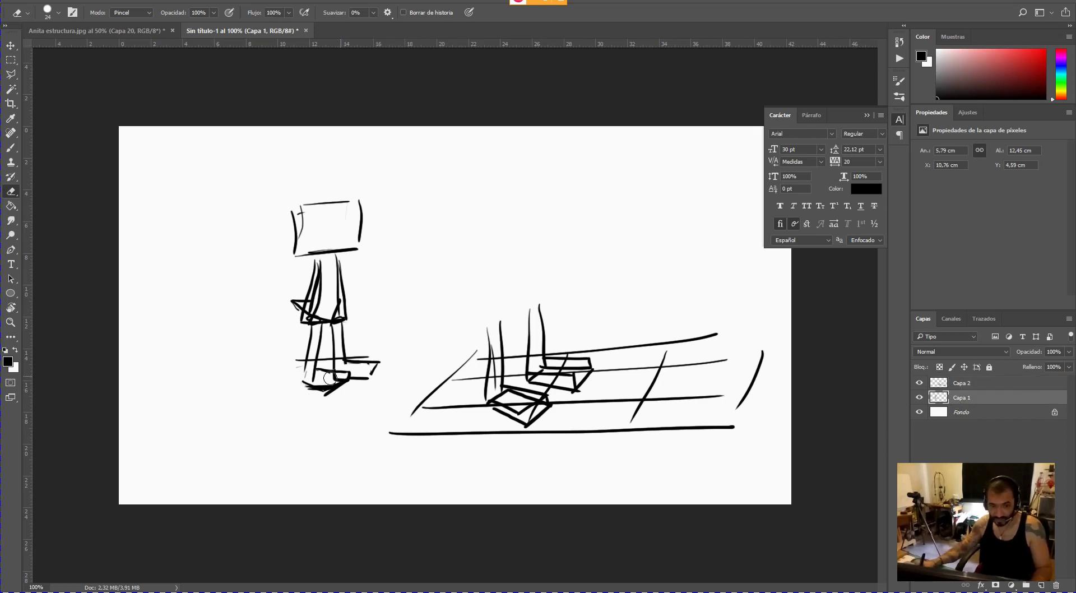
mouse_move(329, 378)
mouse_down()
mouse_move(339, 378)
mouse_move(309, 362)
mouse_move(341, 364)
mouse_move(329, 365)
mouse_up()
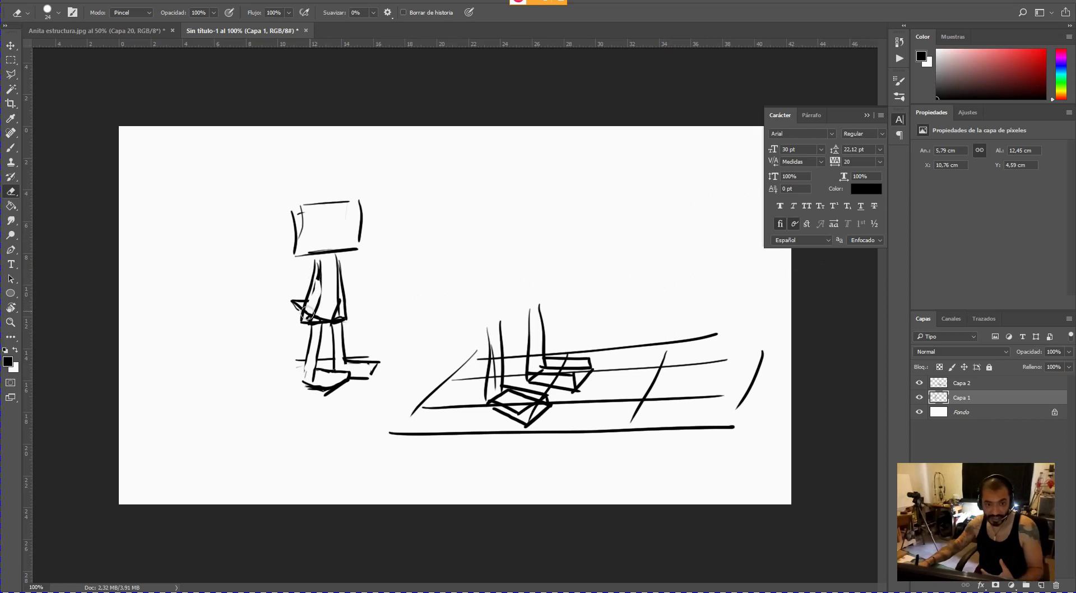
mouse_move(307, 312)
mouse_down()
mouse_move(315, 271)
mouse_move(317, 327)
mouse_up()
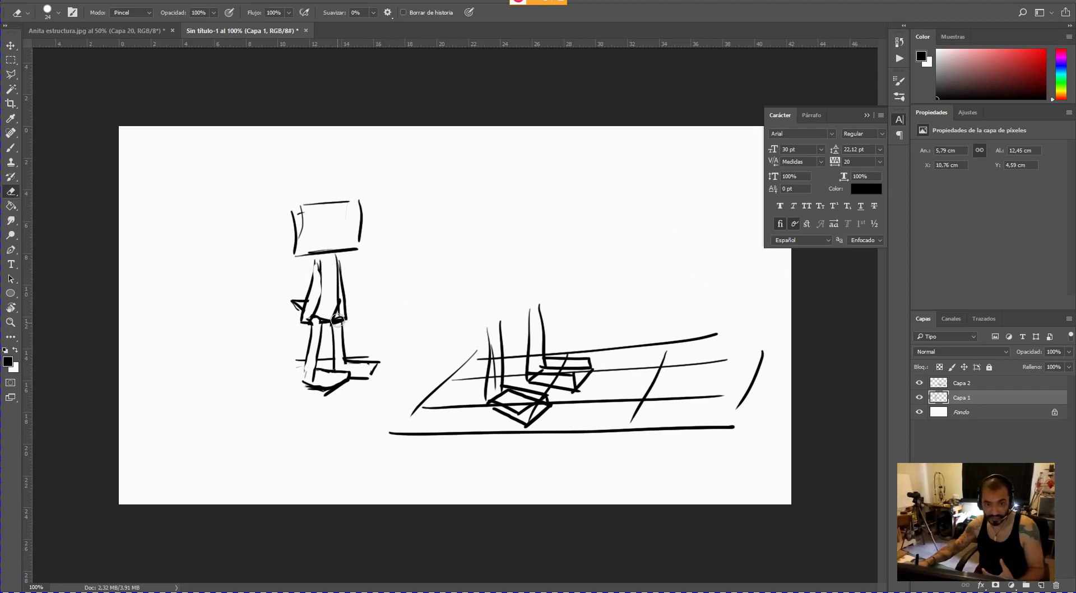
mouse_move(337, 320)
mouse_down()
mouse_move(332, 307)
mouse_move(334, 318)
mouse_up()
key(b)
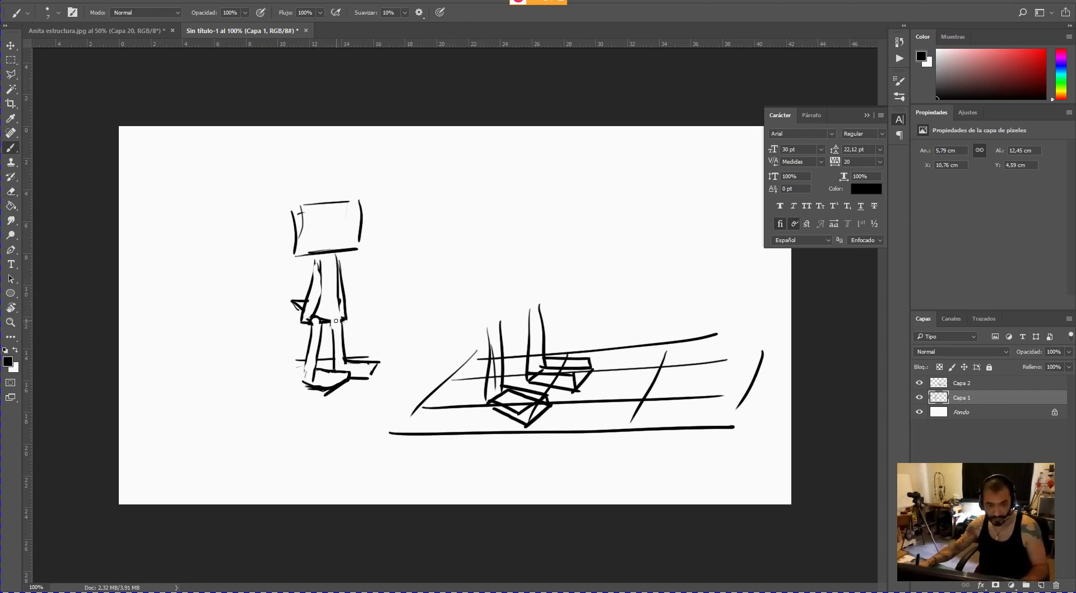
mouse_move(338, 319)
mouse_down()
mouse_move(340, 297)
mouse_move(331, 340)
mouse_up()
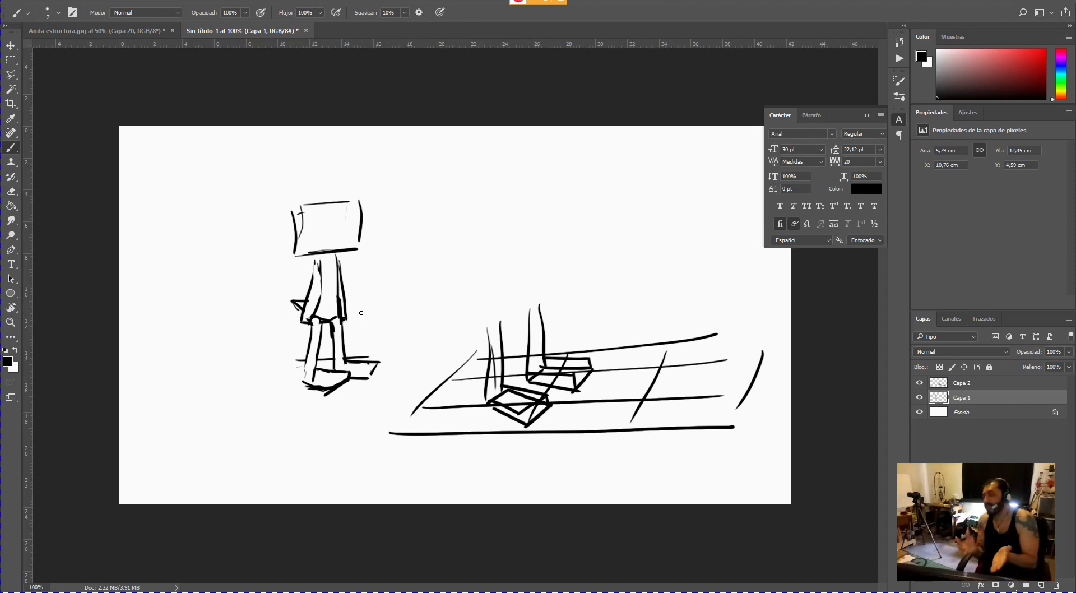
- Draw the tilted face planes, oval eyes, snout and mouth on the box head, and add two long ears above it
mouse_move(286, 219)
mouse_down()
mouse_move(344, 203)
mouse_move(350, 234)
mouse_up()
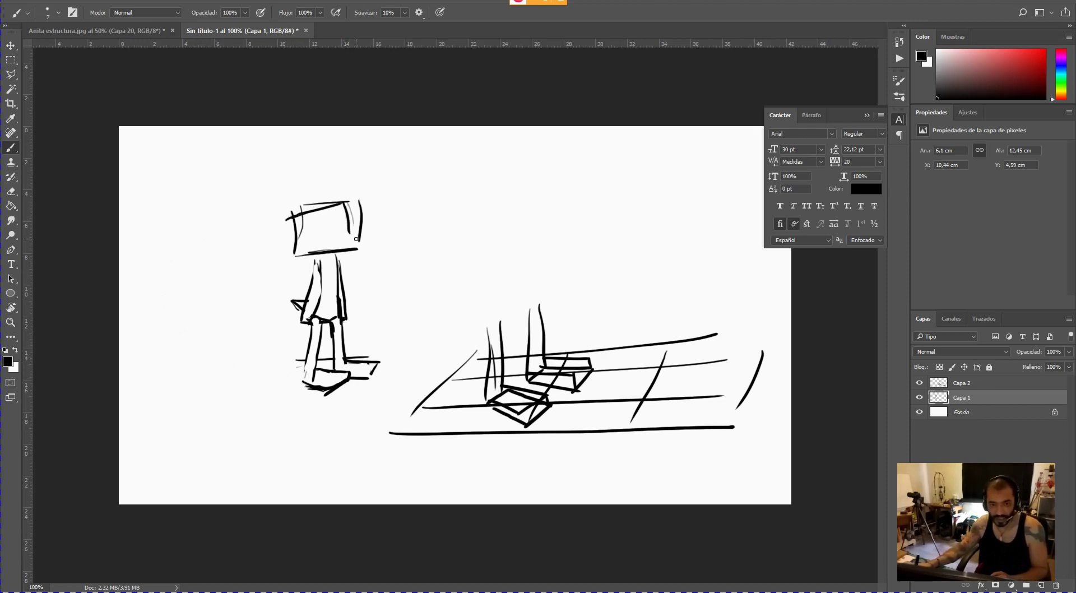
mouse_move(293, 252)
mouse_down()
mouse_move(357, 240)
mouse_move(359, 250)
mouse_move(345, 228)
mouse_move(328, 239)
mouse_move(353, 213)
mouse_move(339, 223)
mouse_up()
drag(309, 233, 306, 235)
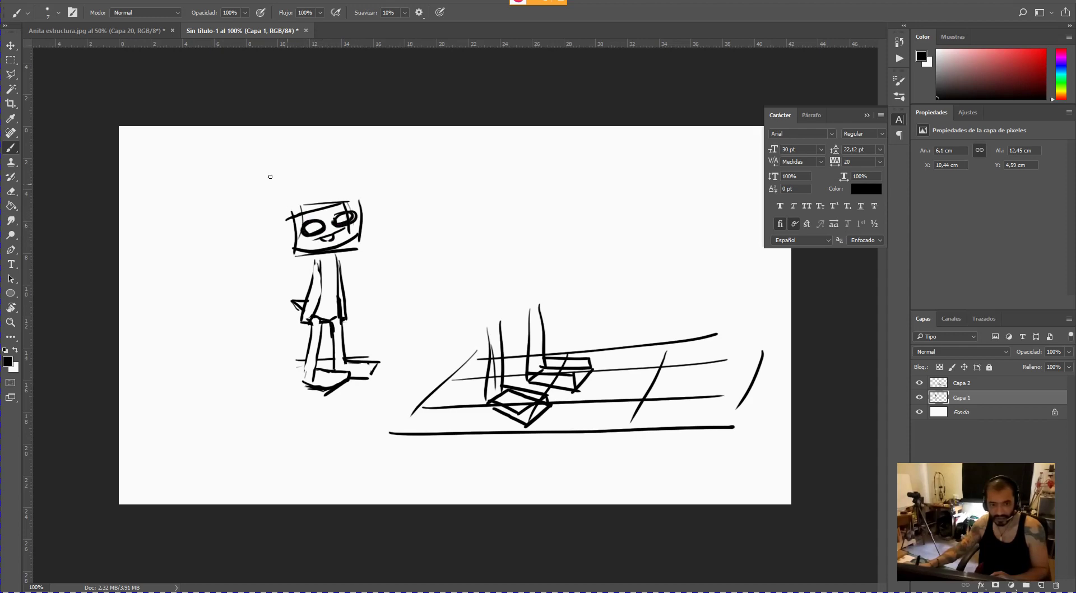
drag(263, 179, 262, 185)
drag(274, 185, 294, 211)
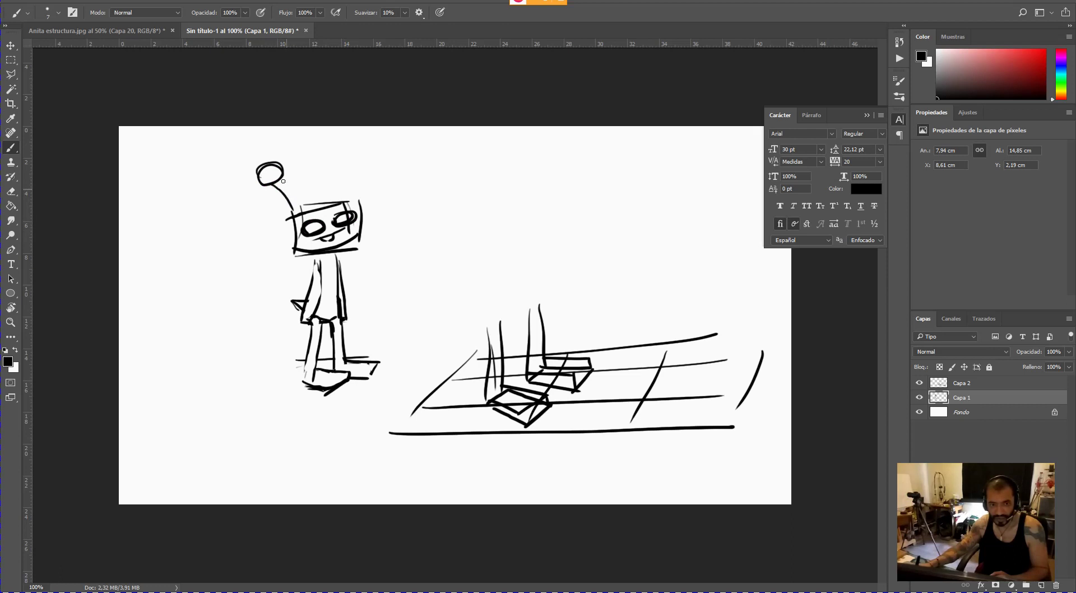
mouse_move(288, 167)
mouse_down()
mouse_move(305, 207)
mouse_move(295, 209)
mouse_up()
mouse_move(321, 167)
mouse_down()
mouse_move(338, 150)
mouse_move(344, 161)
mouse_move(315, 200)
mouse_move(327, 204)
mouse_move(294, 248)
mouse_up()
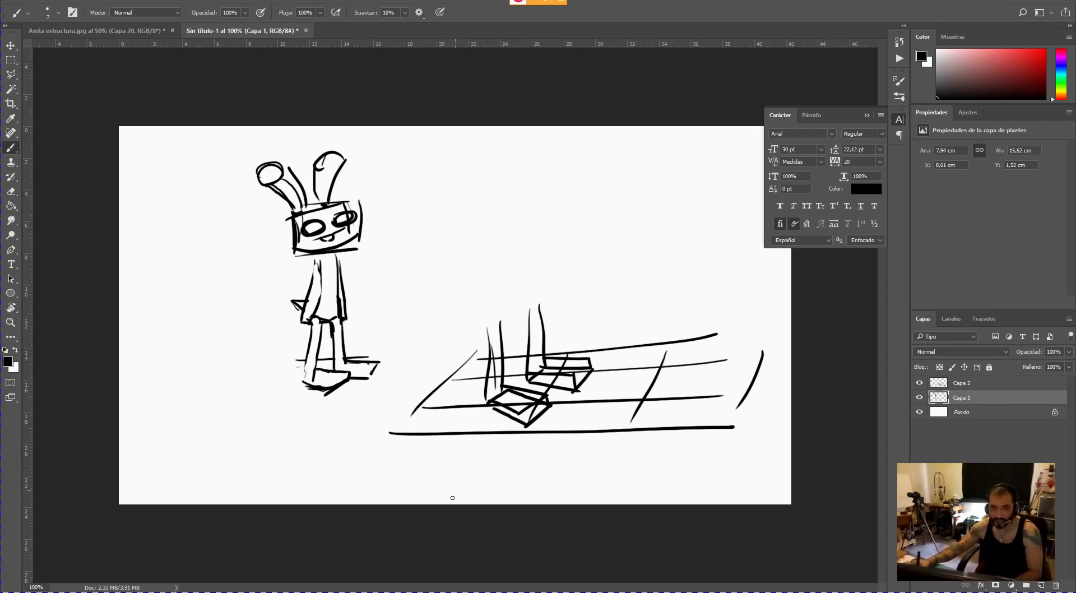
- Sketch a shoulder line and a bent arm guide beside the torso, and compare the figure with the Anita estructura document
mouse_move(295, 278)
mouse_down()
mouse_move(362, 274)
mouse_move(375, 306)
mouse_move(388, 304)
mouse_move(376, 353)
mouse_move(392, 351)
mouse_up()
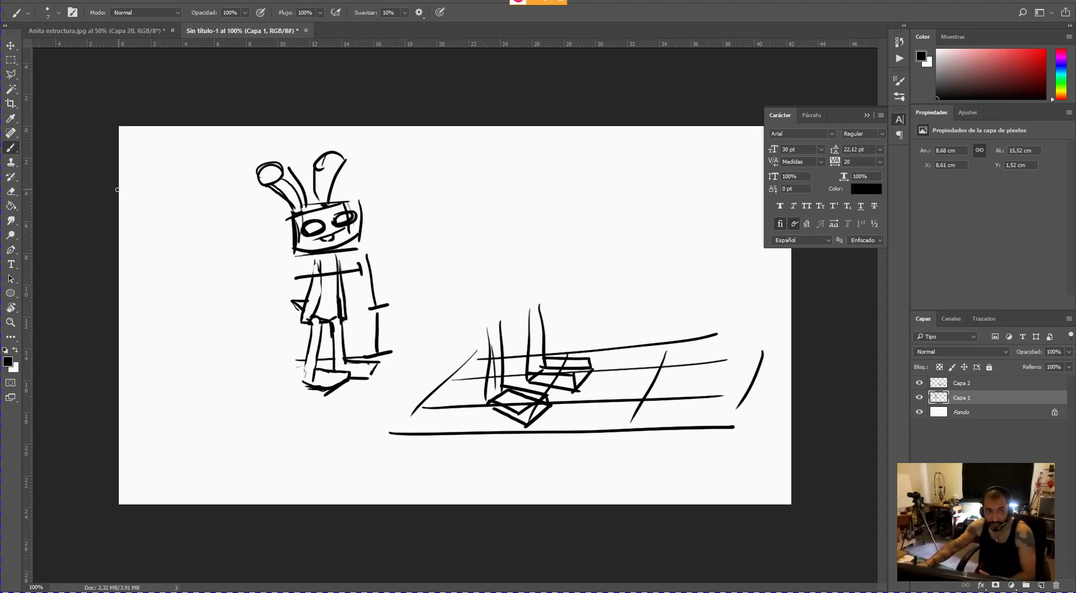
click(126, 32)
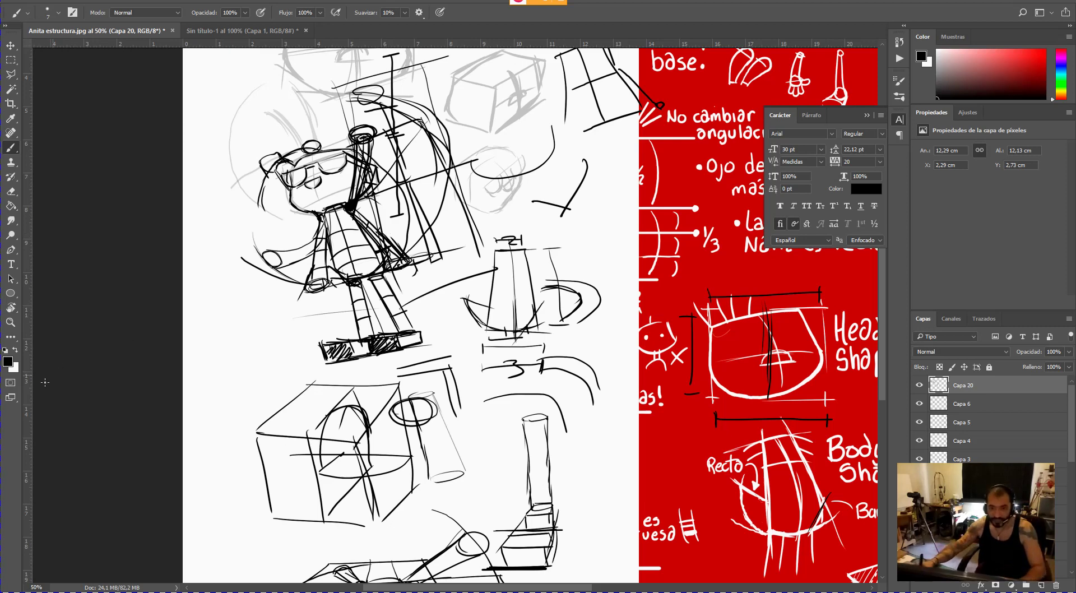
scroll(402, 444, down, 8)
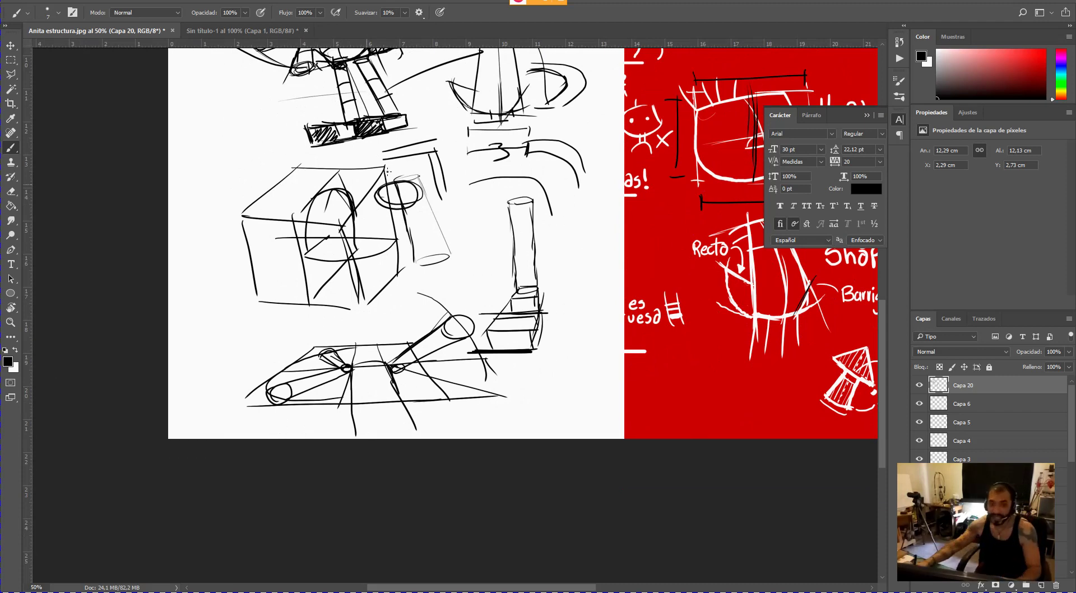
drag(442, 218, 476, 385)
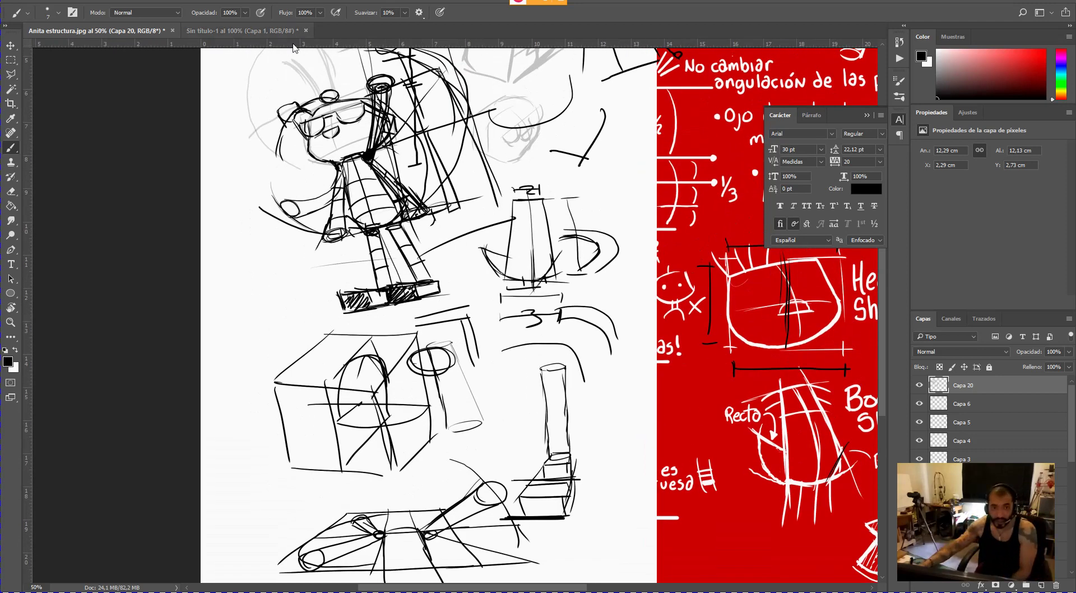
click(274, 30)
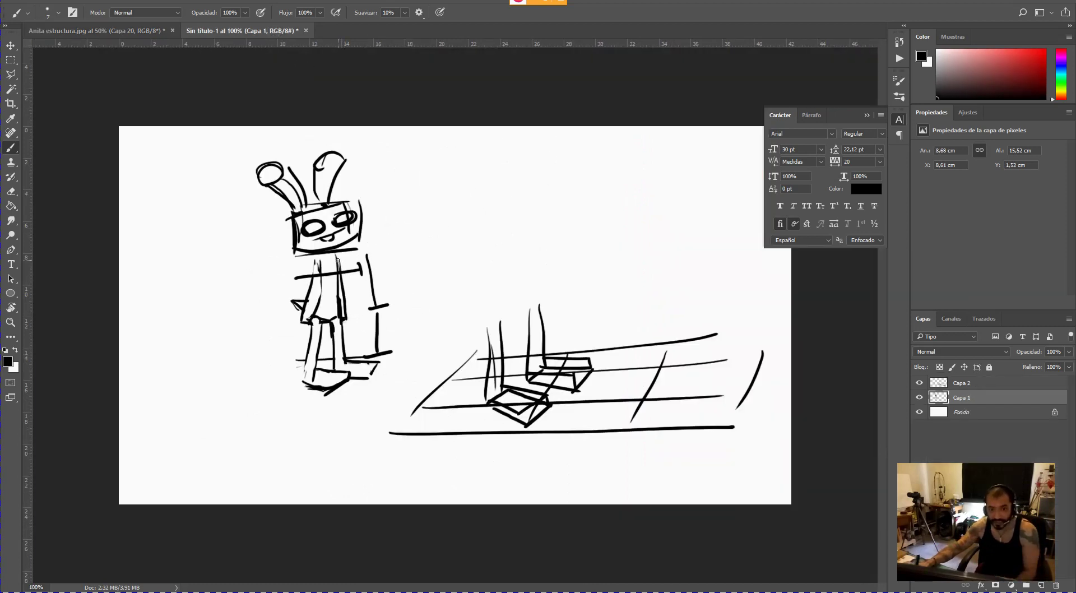
- Draw extended arm volumes with a round hand, and a long diagonal tapered shape with circular ends across the figure's body
mouse_move(337, 257)
mouse_down()
mouse_move(356, 253)
mouse_move(359, 268)
mouse_move(249, 279)
mouse_up()
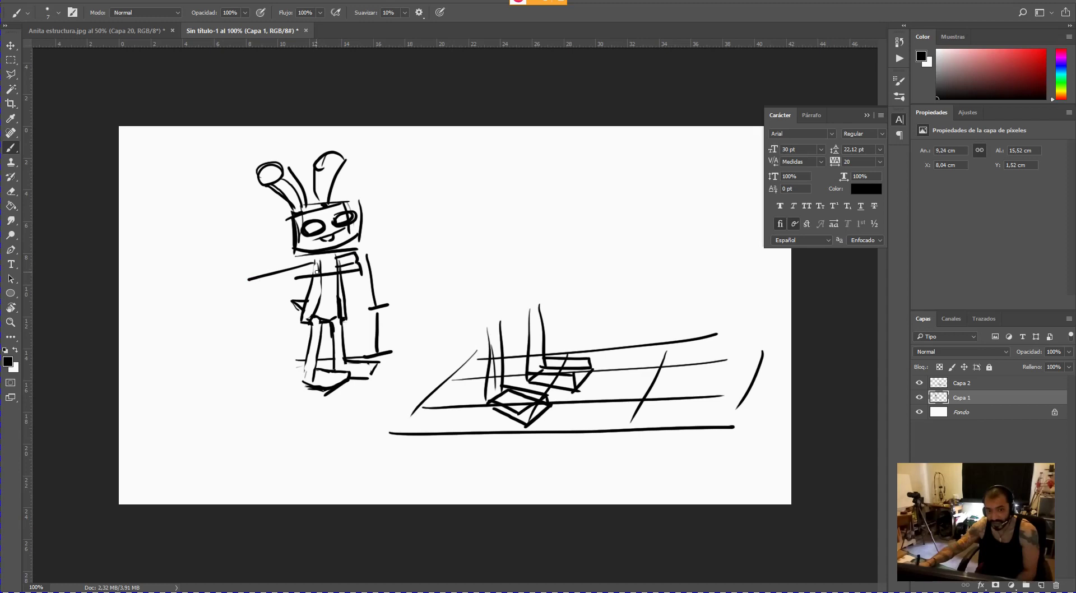
mouse_move(319, 274)
mouse_down()
mouse_move(268, 288)
mouse_move(283, 278)
mouse_up()
mouse_move(262, 355)
mouse_down()
mouse_move(427, 272)
mouse_move(416, 268)
mouse_move(304, 350)
mouse_move(257, 360)
mouse_move(281, 371)
mouse_up()
drag(432, 277, 431, 266)
mouse_move(256, 320)
mouse_down()
mouse_move(404, 272)
mouse_move(315, 365)
mouse_up()
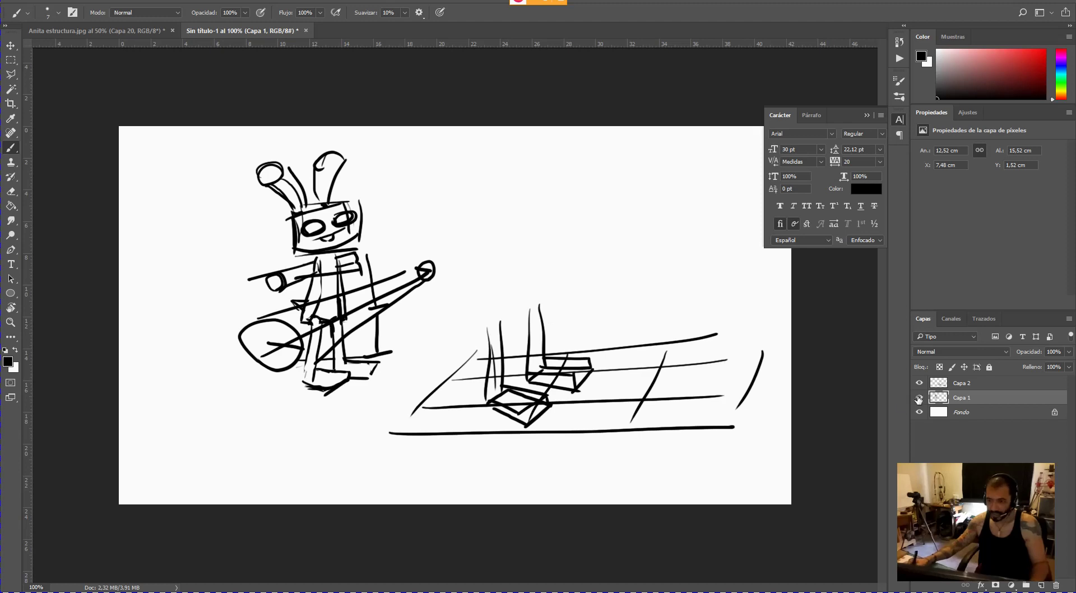
- Hide Capa 1 and Capa 2, and on a new layer draw a four-sided room plan with a small camera wedge below it
drag(919, 382, 919, 397)
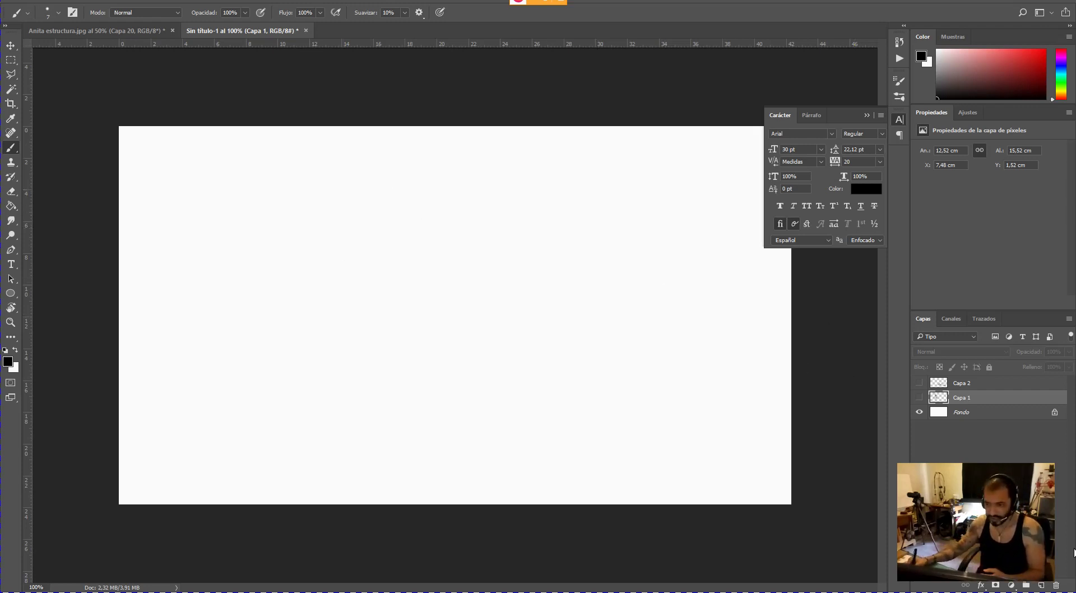
click(1040, 585)
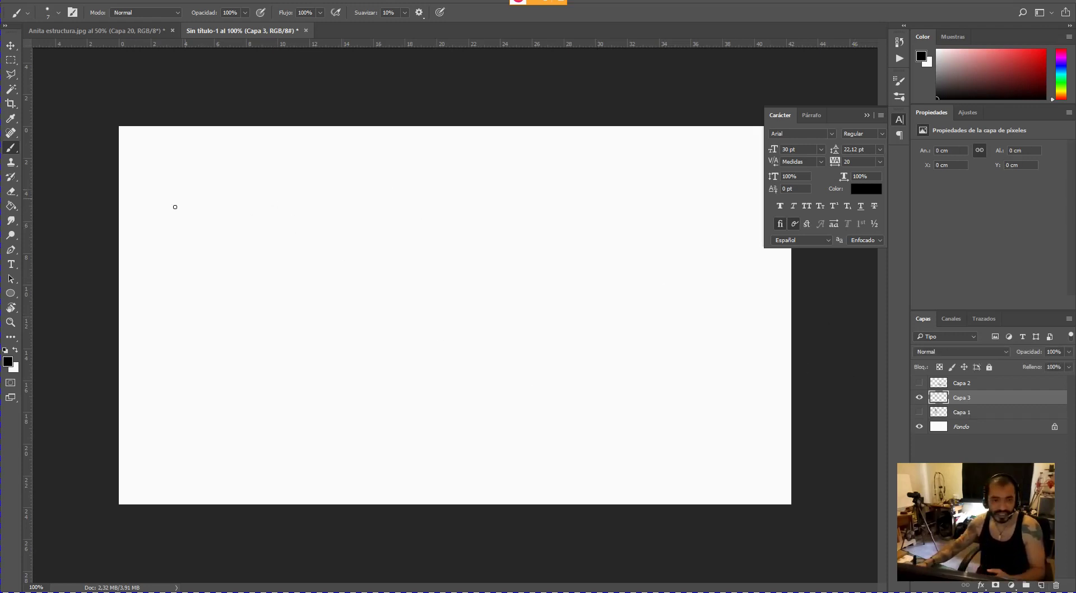
drag(168, 168, 164, 284)
mouse_move(162, 166)
mouse_down()
mouse_move(299, 158)
mouse_move(328, 270)
mouse_up()
drag(171, 281, 319, 269)
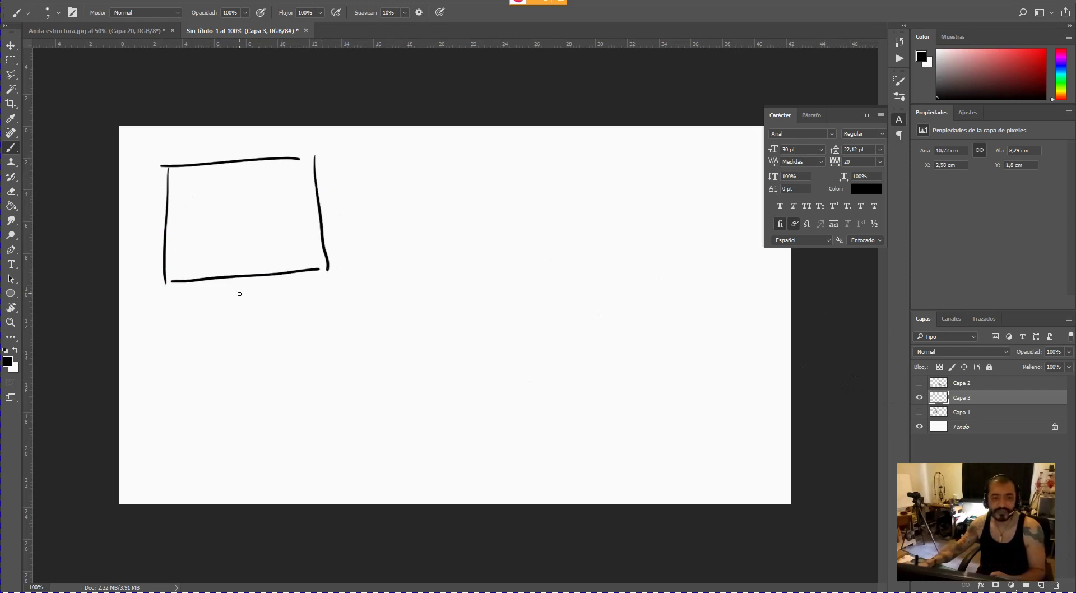
drag(243, 315, 231, 289)
drag(262, 290, 252, 315)
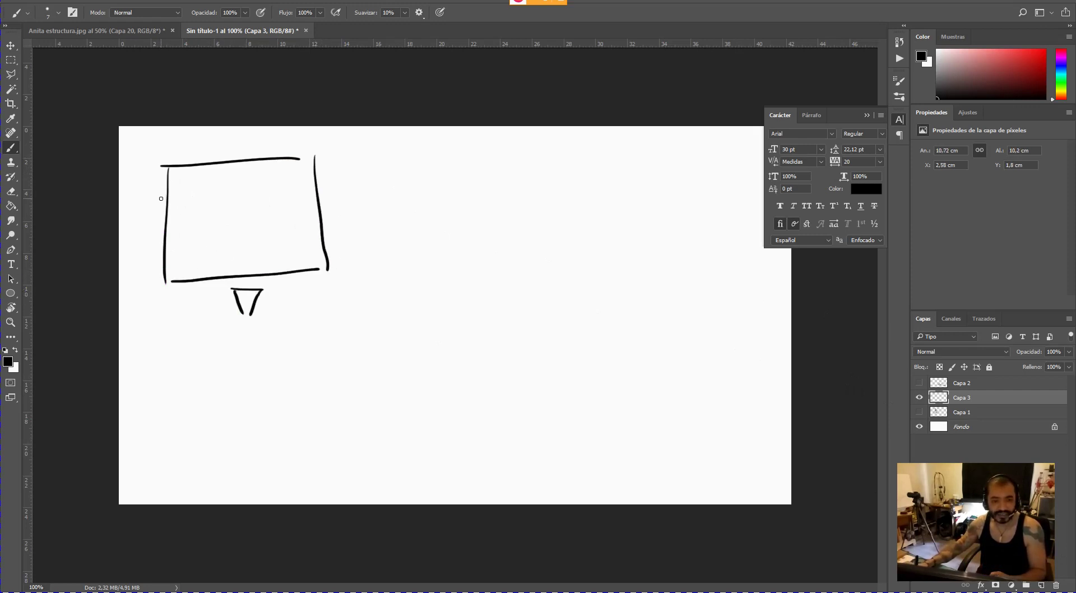
- Add the camera's diagonal sight lines, small rectangular furniture and wall openings, and a central oval to the room plan
drag(161, 199, 227, 288)
drag(309, 242, 280, 288)
mouse_move(268, 172)
mouse_down()
mouse_move(281, 183)
mouse_move(268, 185)
mouse_up()
mouse_move(198, 166)
mouse_down()
mouse_move(227, 179)
mouse_move(233, 161)
mouse_move(224, 181)
mouse_move(239, 180)
mouse_move(191, 190)
mouse_move(176, 172)
mouse_move(160, 268)
mouse_move(176, 166)
mouse_move(293, 159)
mouse_move(240, 151)
mouse_move(284, 159)
mouse_up()
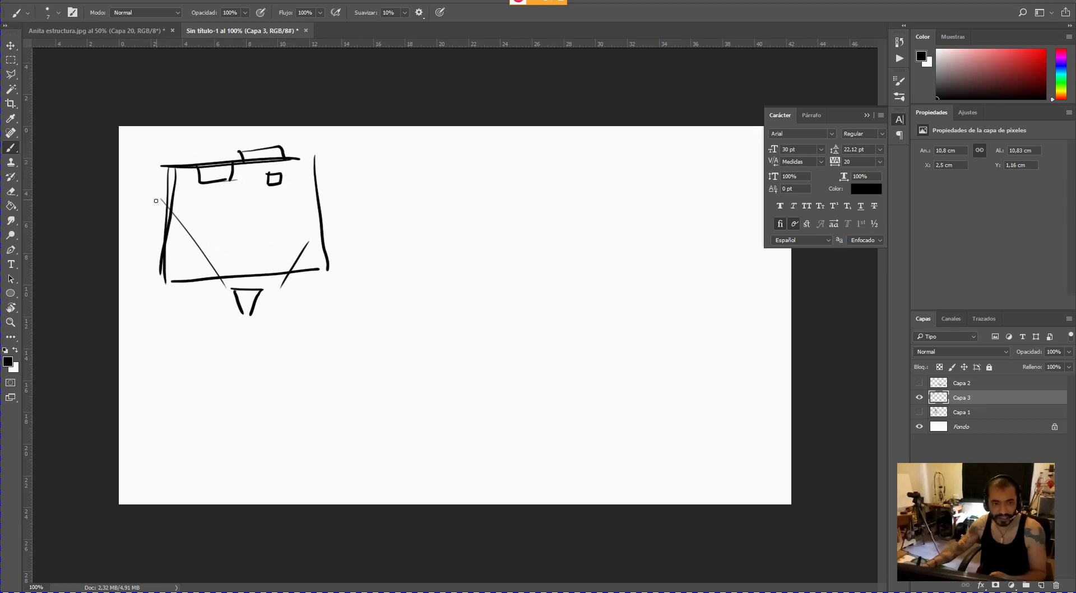
drag(166, 212, 164, 240)
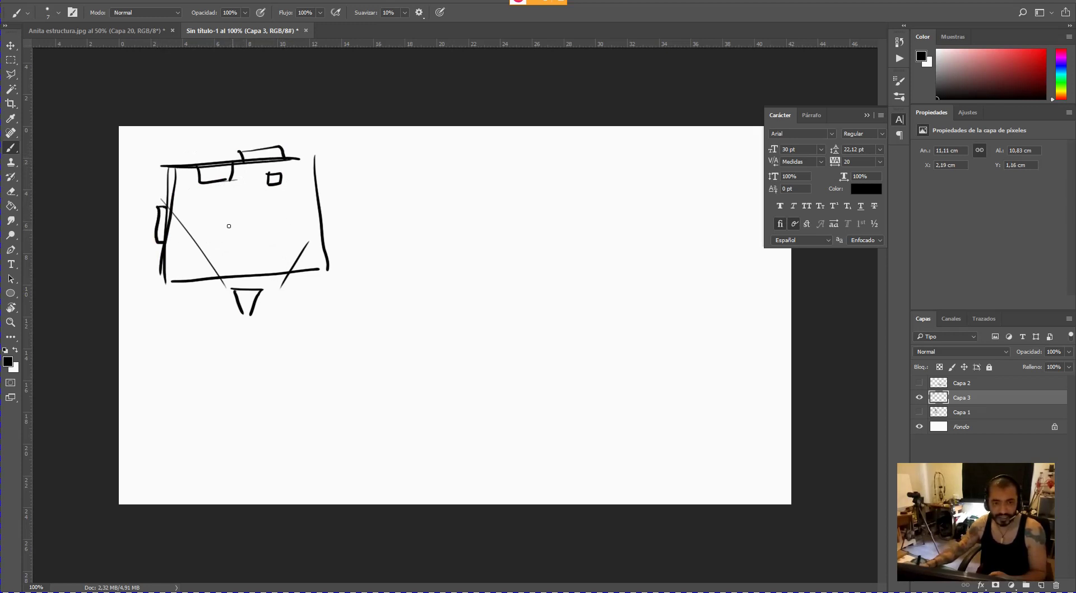
mouse_move(281, 208)
mouse_down()
mouse_move(269, 246)
mouse_move(281, 210)
mouse_up()
drag(210, 227, 213, 247)
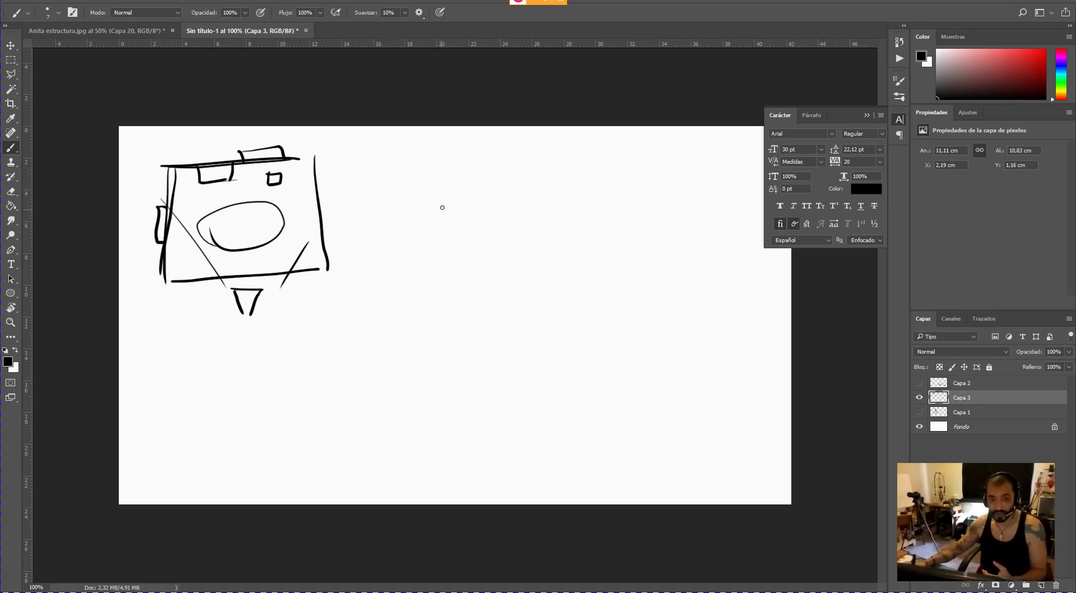
- Draw a rectangular frame beside the room plan and add a square window near its upper-right corner
drag(446, 197, 454, 326)
mouse_move(446, 197)
mouse_down()
mouse_move(638, 190)
mouse_move(652, 310)
mouse_up()
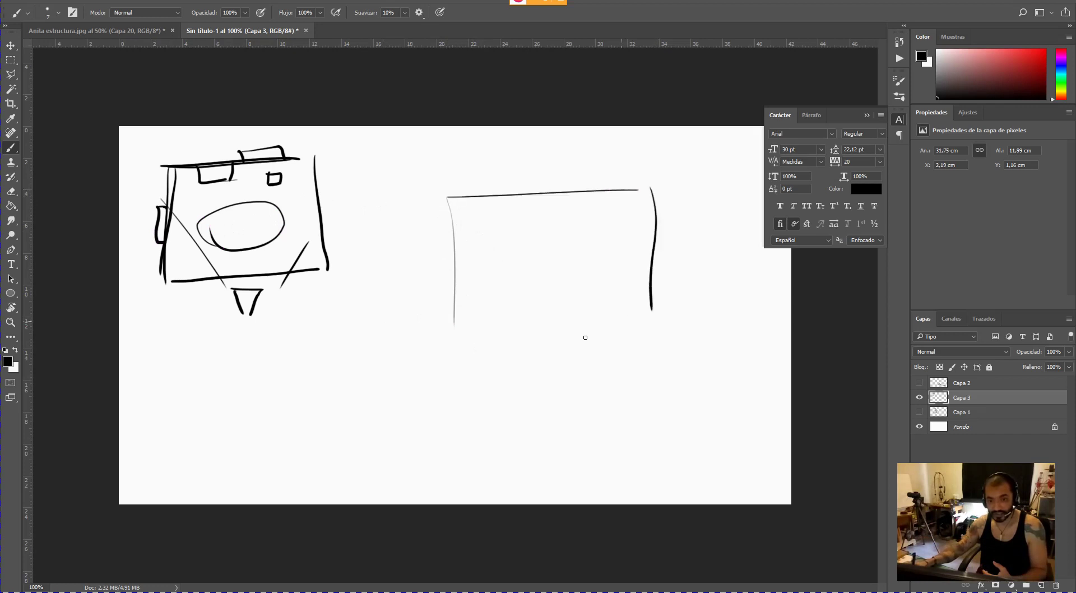
drag(457, 334, 655, 332)
drag(586, 252, 635, 213)
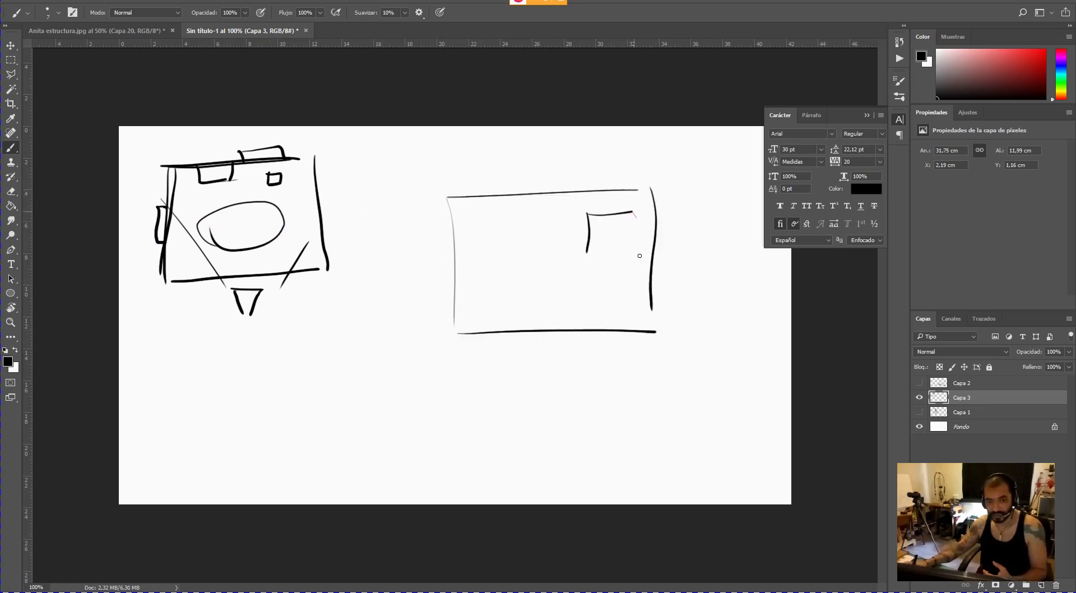
drag(640, 255, 598, 260)
- Sketch the front view's floor line, a boxy table standing on it, and a curved rug edge in the foreground
drag(489, 283, 647, 278)
mouse_move(512, 276)
mouse_down()
mouse_move(572, 261)
mouse_move(582, 270)
mouse_up()
mouse_move(511, 277)
mouse_down()
mouse_move(585, 269)
mouse_move(518, 305)
mouse_up()
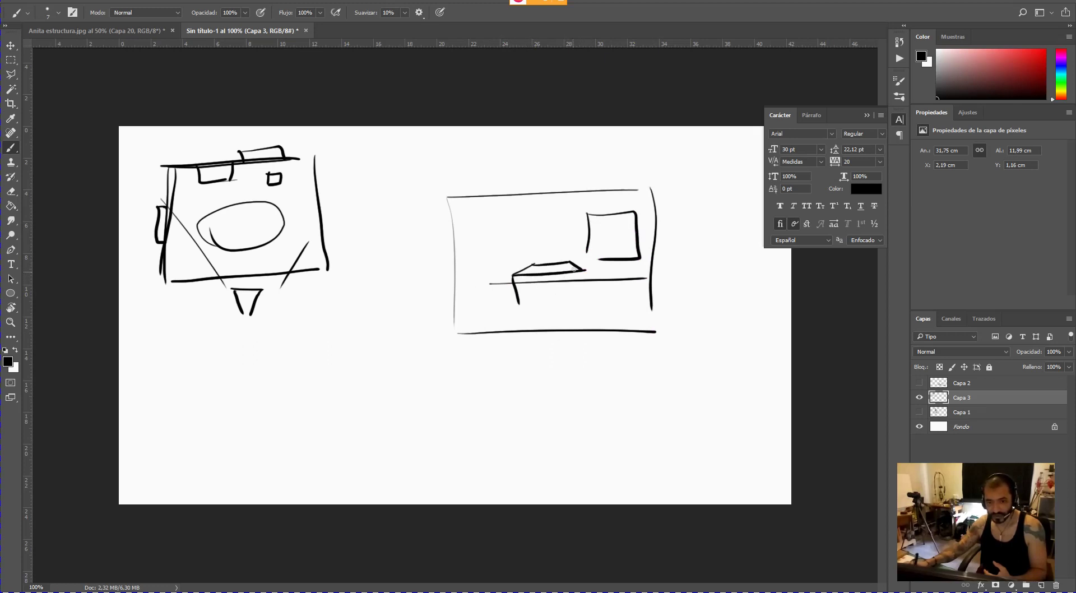
drag(571, 268, 575, 301)
drag(505, 306, 562, 303)
drag(490, 329, 642, 326)
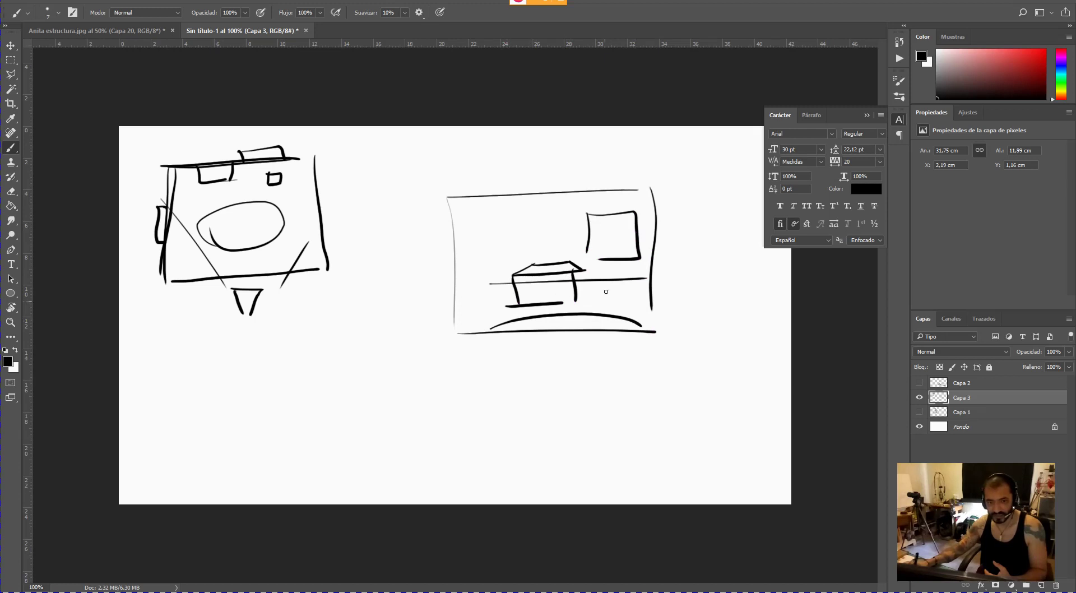
- Add a vertical column across the window, a left wall with its own window, and a darkened side on the table
mouse_move(609, 185)
mouse_down()
mouse_move(613, 306)
mouse_move(622, 300)
mouse_up()
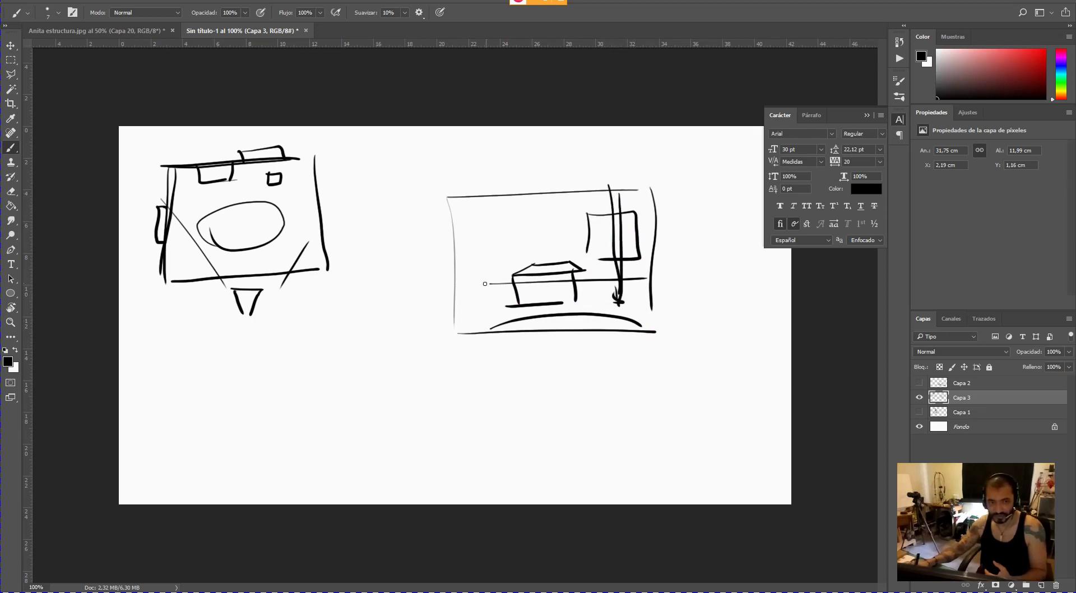
drag(471, 187, 491, 276)
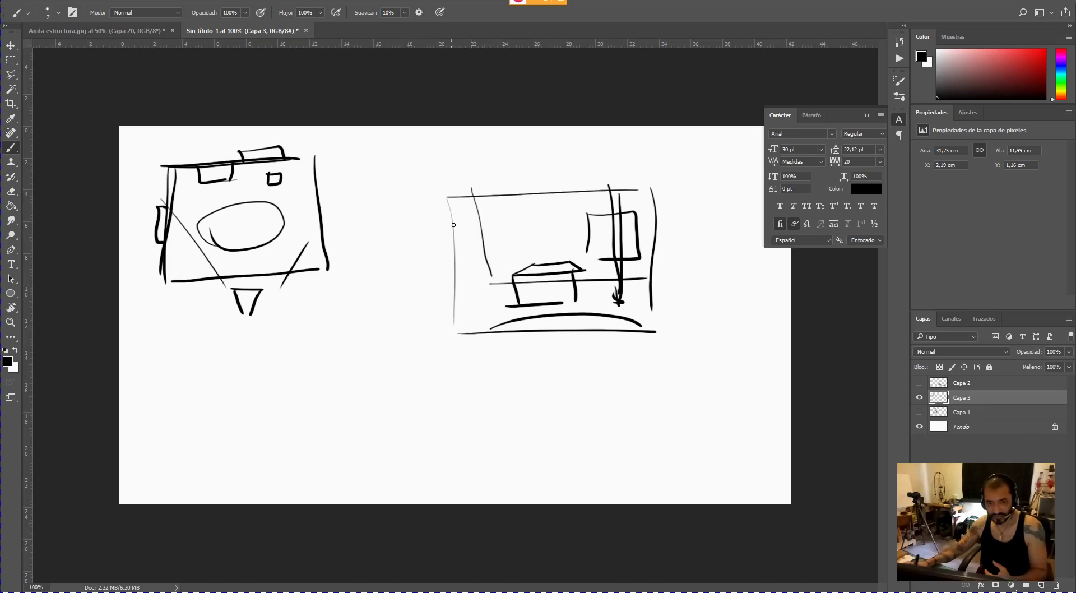
mouse_move(463, 215)
mouse_down()
mouse_move(466, 268)
mouse_move(451, 272)
mouse_up()
drag(460, 218, 446, 217)
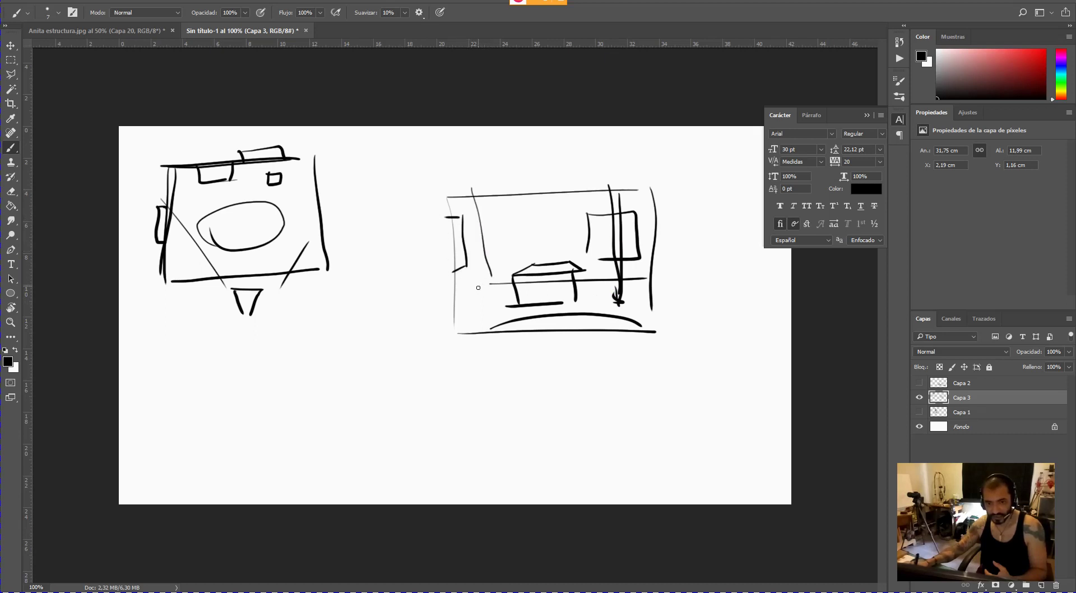
drag(437, 306, 491, 284)
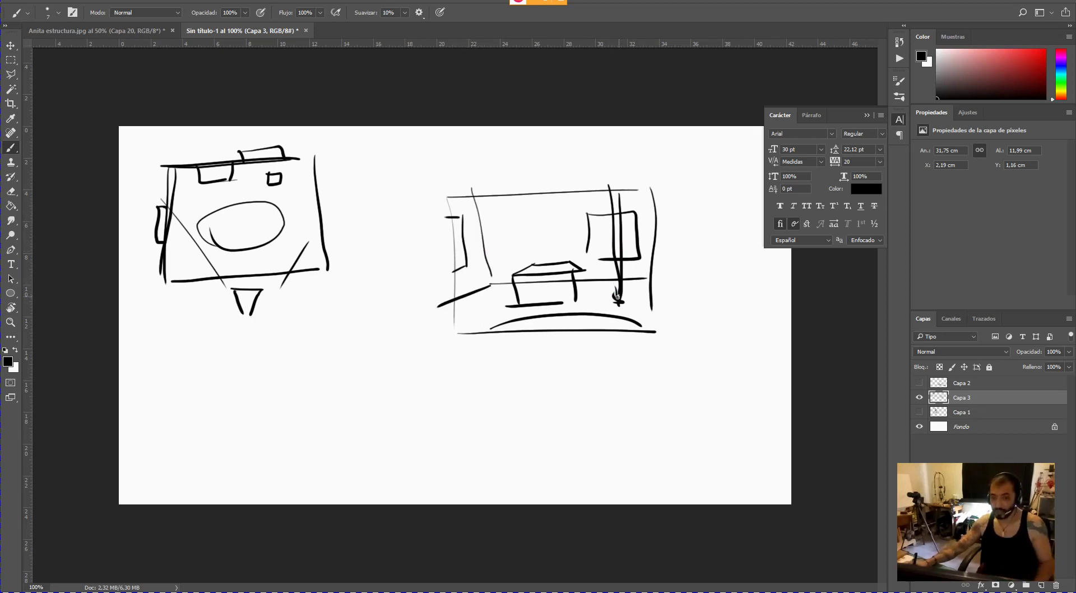
drag(611, 190, 619, 303)
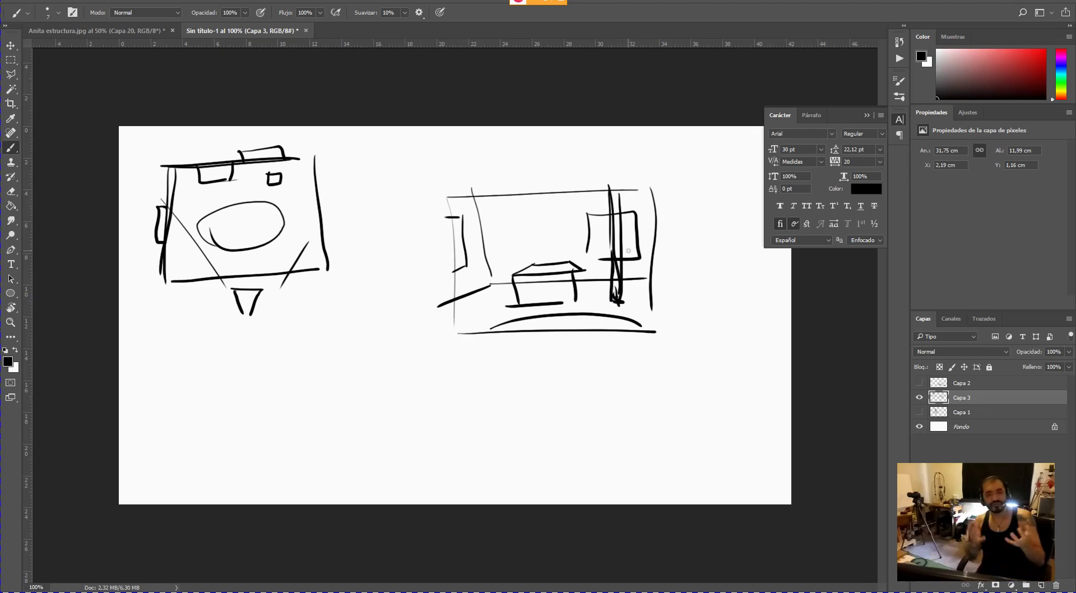
mouse_move(581, 273)
mouse_down()
mouse_move(581, 303)
mouse_move(571, 302)
mouse_move(580, 302)
mouse_up()
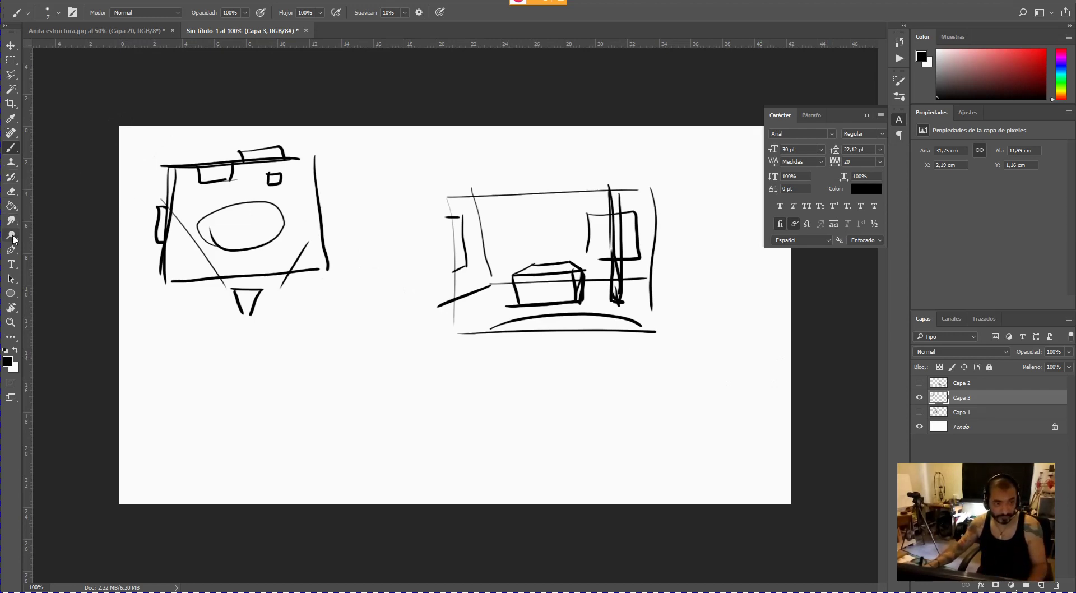
- Erase the whole front-view room sketch with a large eraser, keeping the room plan
click(10, 191)
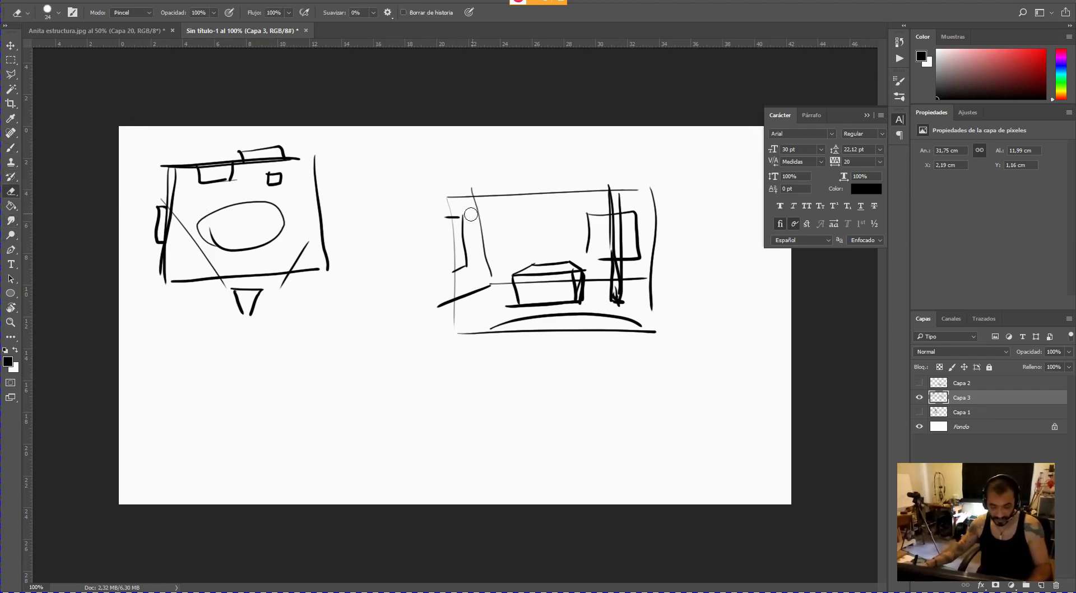
drag(456, 200, 489, 192)
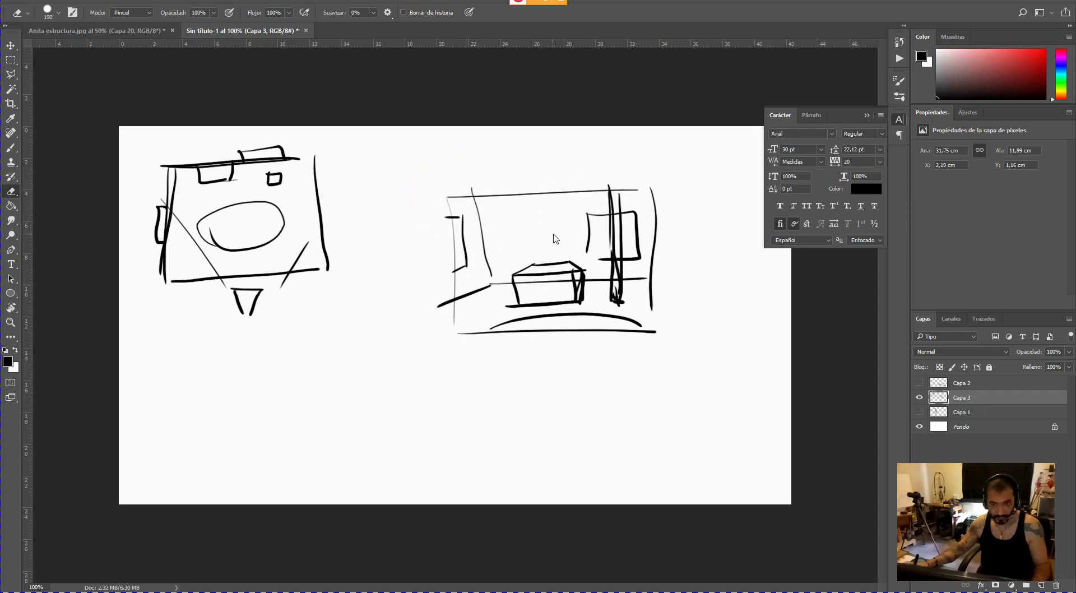
mouse_move(545, 233)
mouse_down()
mouse_move(469, 226)
mouse_move(493, 324)
mouse_move(628, 189)
mouse_move(637, 338)
mouse_up()
- Draw a slanted four-sided floor plane with the brush in the cleared area beside the room plan
key(b)
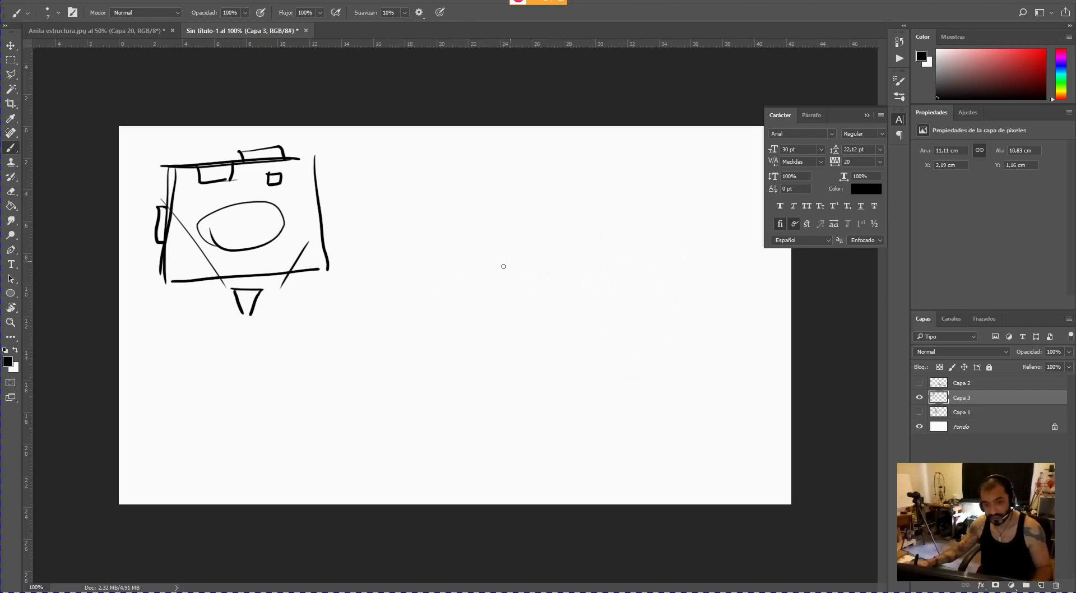
drag(412, 331, 509, 261)
shift+click(637, 262)
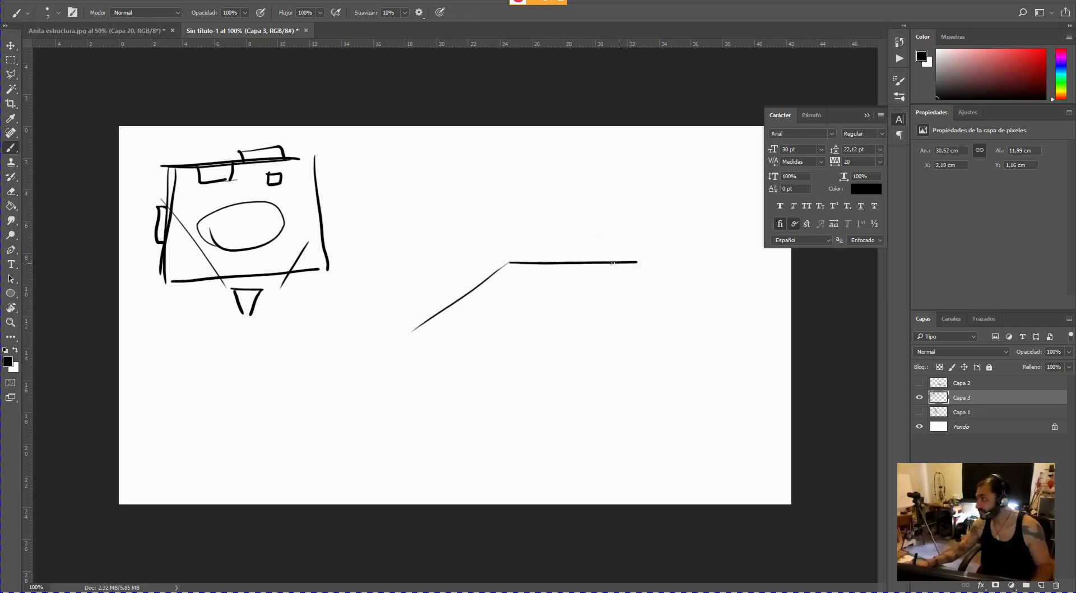
drag(649, 258, 555, 359)
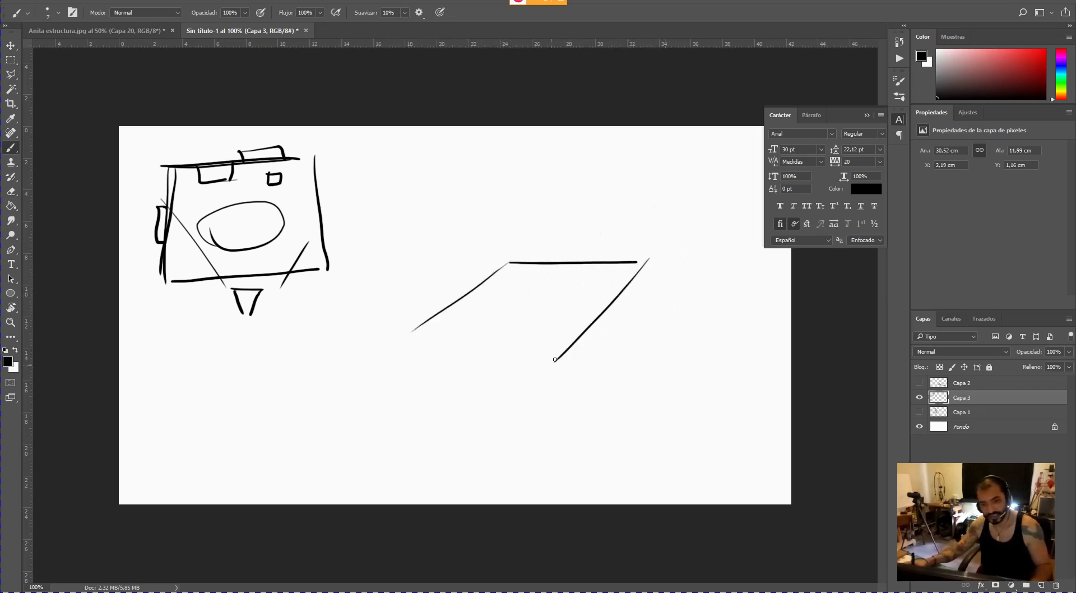
drag(402, 343, 563, 347)
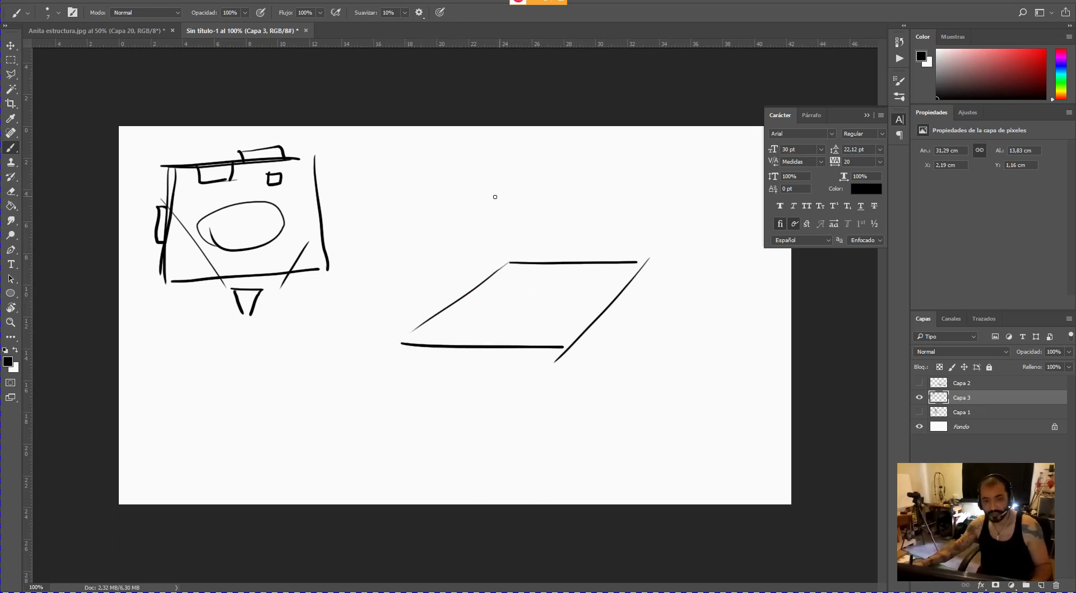
- Raise a back wall and a left side wall from the edges of the slanted floor plane
drag(486, 168, 516, 259)
key(ctrl+z)
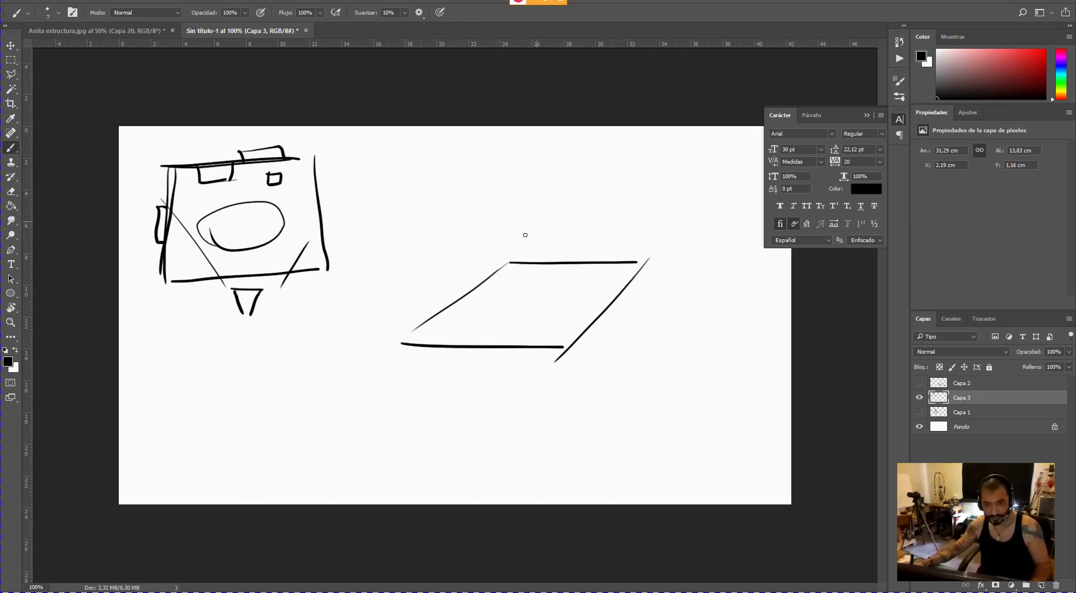
drag(500, 169, 509, 260)
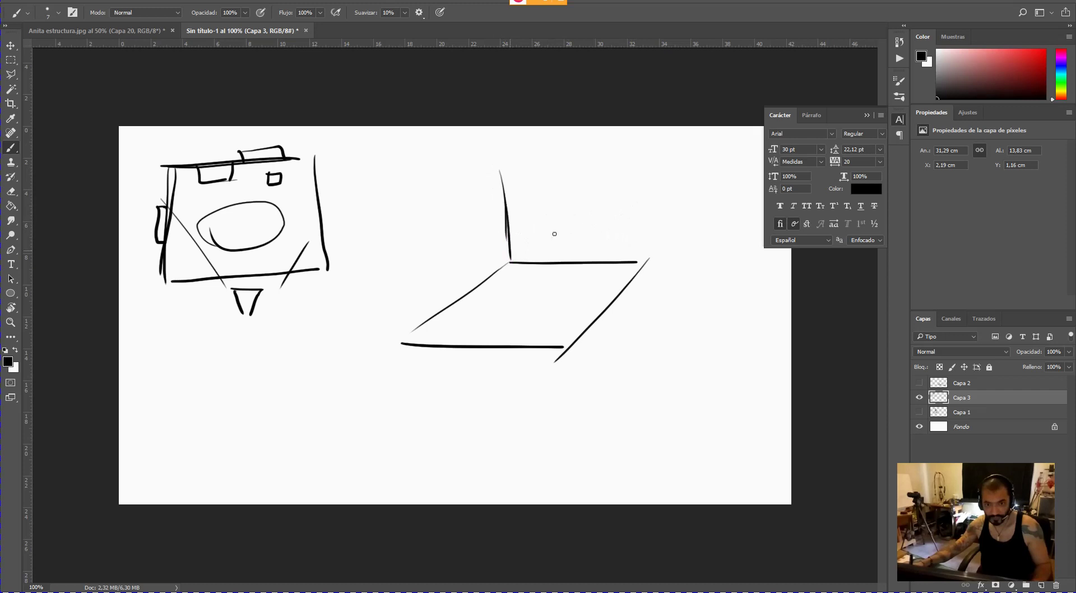
mouse_move(649, 249)
mouse_down()
mouse_move(646, 153)
mouse_move(649, 251)
mouse_up()
drag(497, 168, 650, 158)
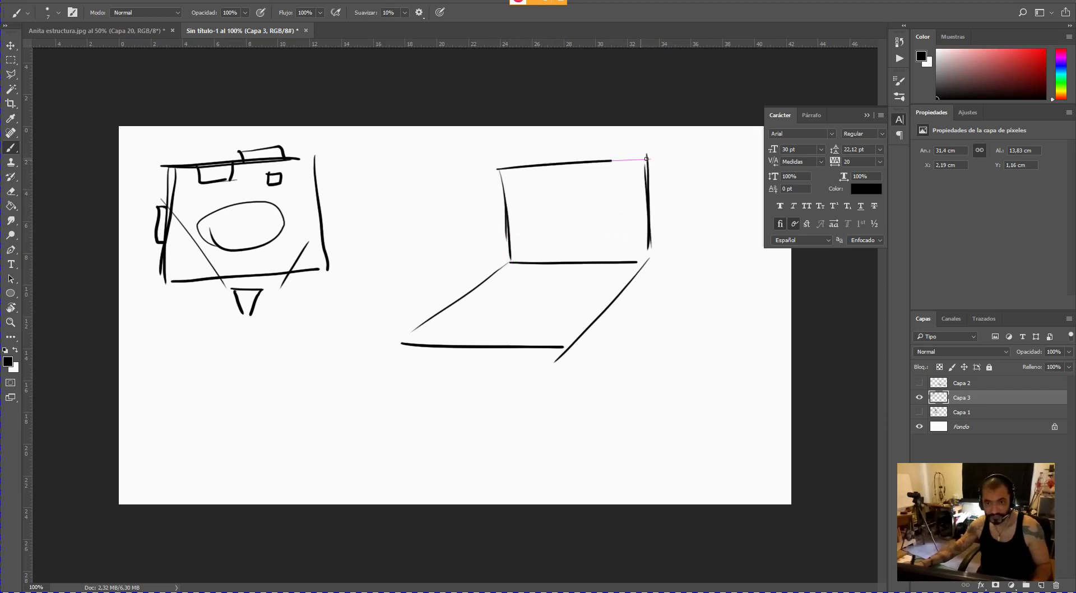
mouse_move(493, 172)
mouse_down()
mouse_move(386, 230)
mouse_move(401, 325)
mouse_up()
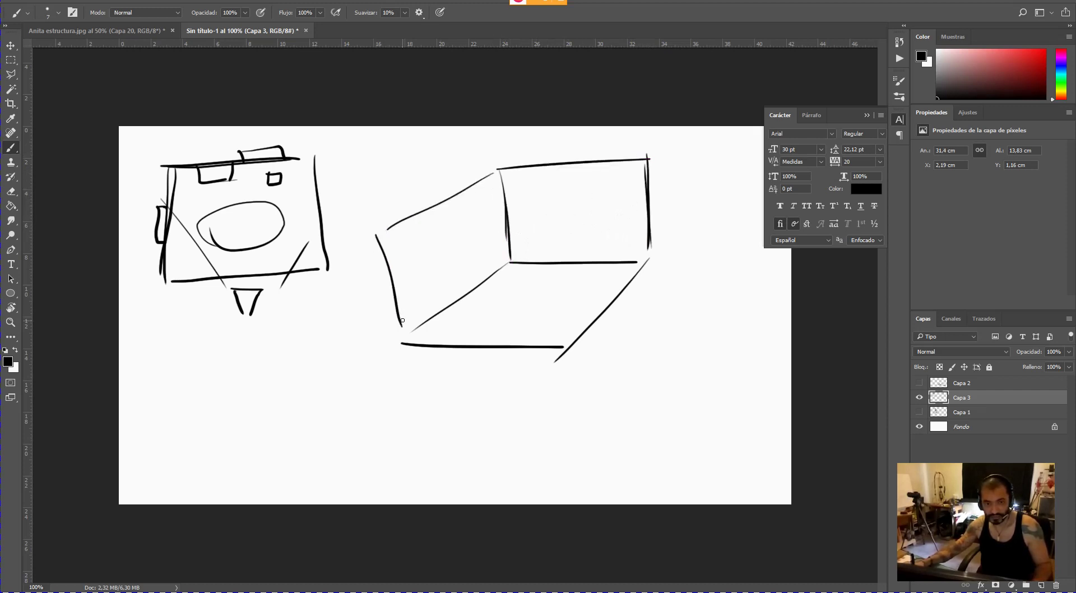
- Draw a flat oval on the perspective floor and a small three-dimensional box against the back wall
mouse_move(481, 319)
mouse_down()
mouse_move(560, 317)
mouse_move(475, 316)
mouse_up()
drag(481, 309, 520, 301)
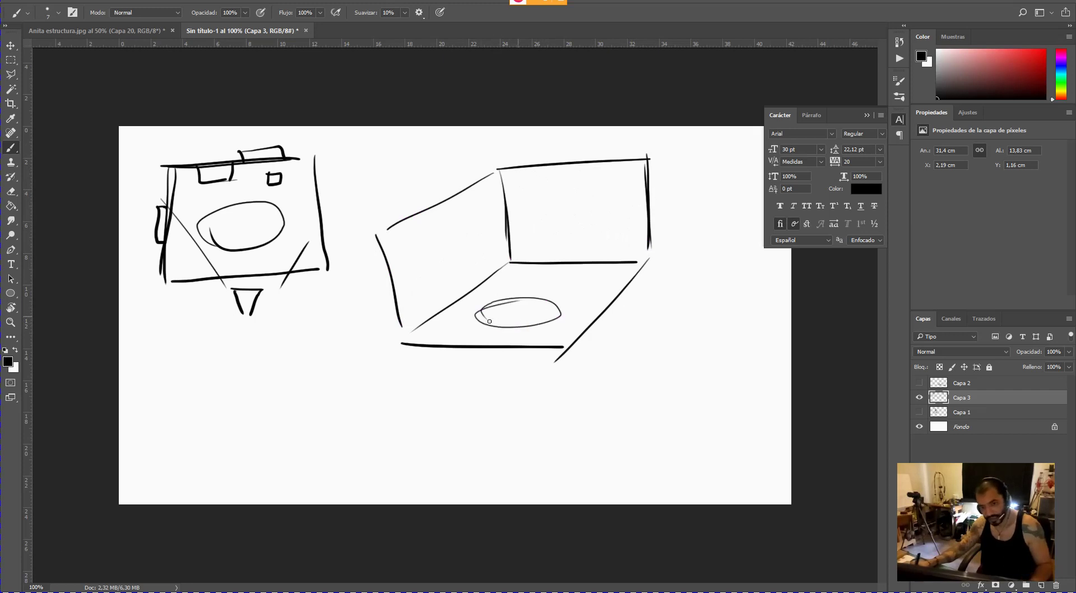
mouse_move(521, 260)
mouse_down()
mouse_move(569, 247)
mouse_move(550, 275)
mouse_move(526, 278)
mouse_move(569, 263)
mouse_up()
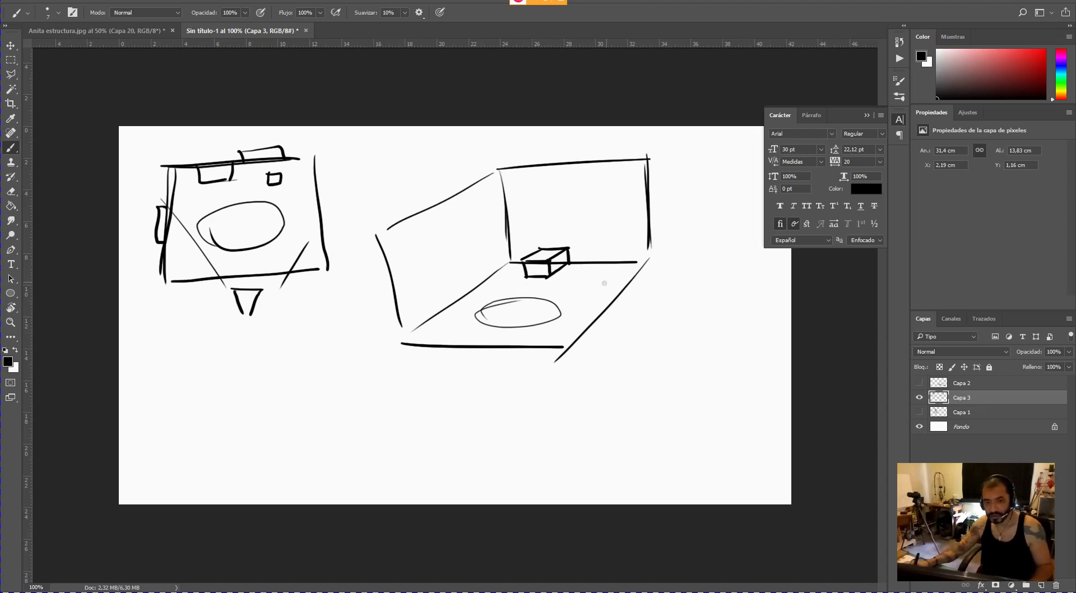
- Rotate the canvas sideways and draw a long thin column with rounded ends across the back wall
key(space)
key(r)
drag(631, 278, 453, 241)
key(b)
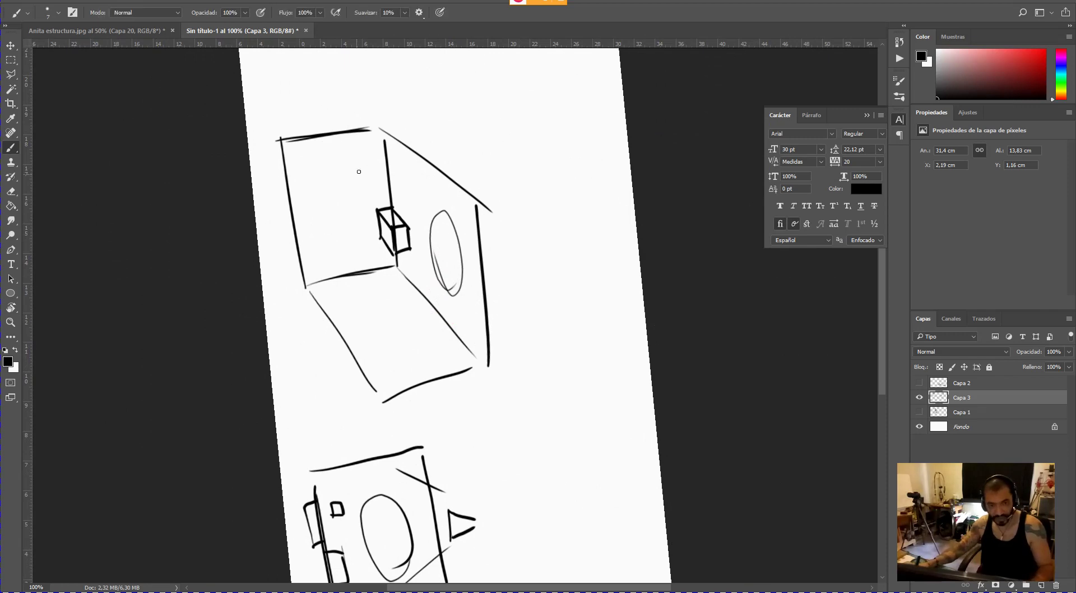
mouse_move(296, 181)
mouse_down()
mouse_move(394, 166)
mouse_move(384, 175)
mouse_up()
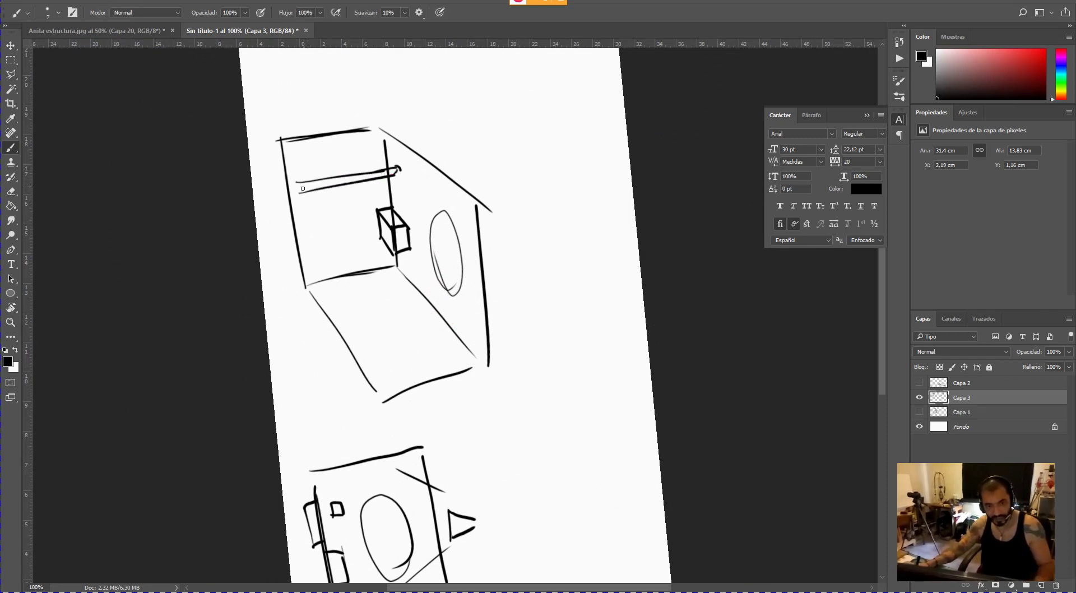
drag(303, 188, 301, 191)
- Return the canvas to its upright orientation and draw a window on the left wall and another behind the column
key(r)
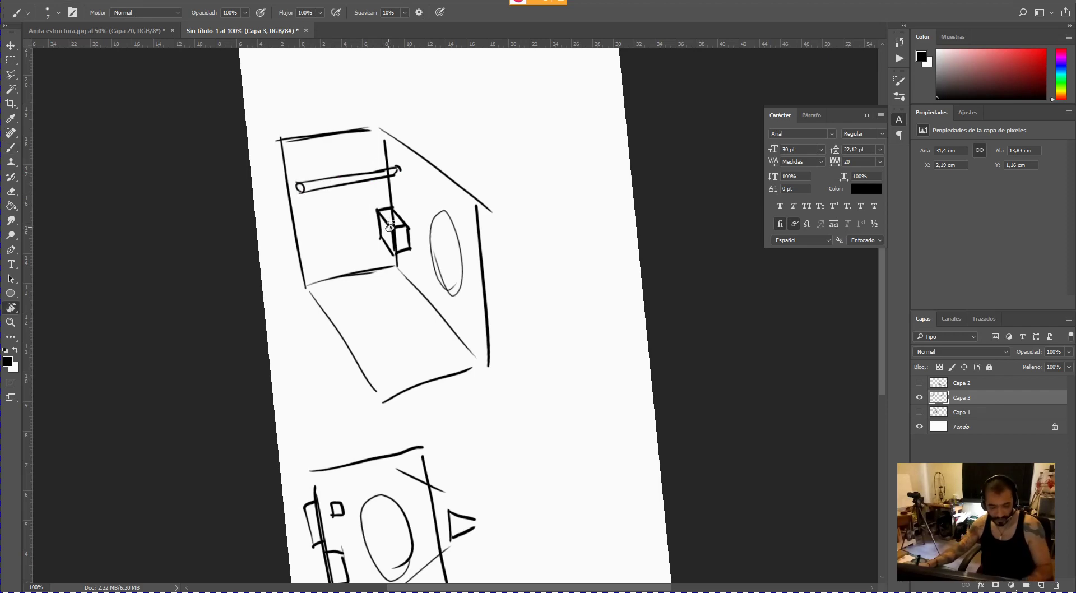
mouse_move(497, 275)
mouse_down()
mouse_move(380, 356)
mouse_move(538, 328)
mouse_move(552, 283)
mouse_move(602, 218)
mouse_move(572, 208)
mouse_move(573, 223)
mouse_move(599, 195)
mouse_move(625, 202)
mouse_move(617, 224)
mouse_move(595, 225)
mouse_up()
key(b)
mouse_move(469, 243)
mouse_down()
mouse_move(420, 269)
mouse_move(411, 238)
mouse_move(456, 223)
mouse_move(468, 244)
mouse_up()
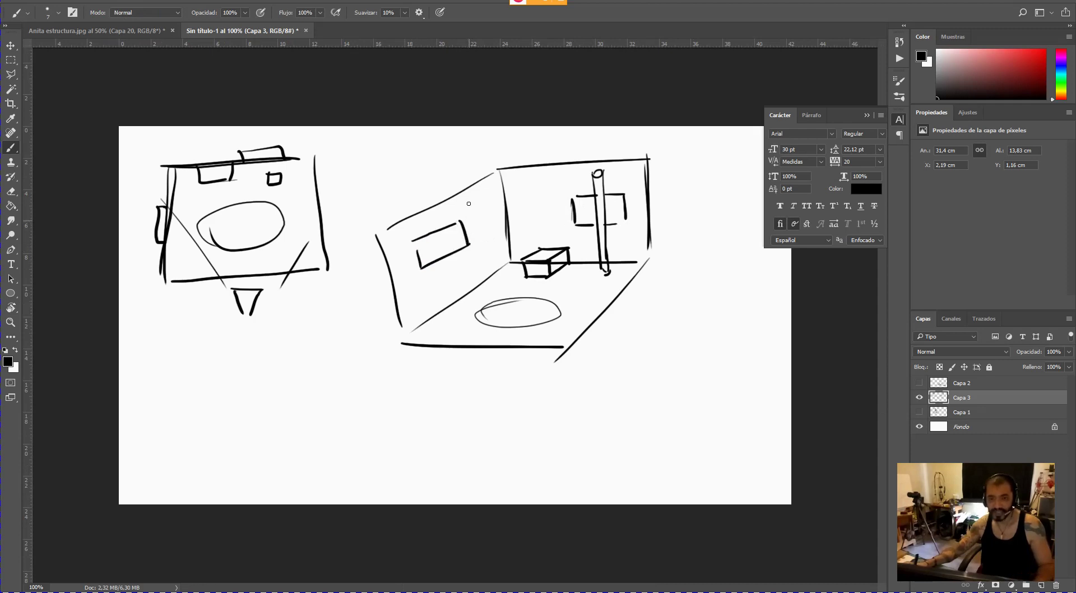
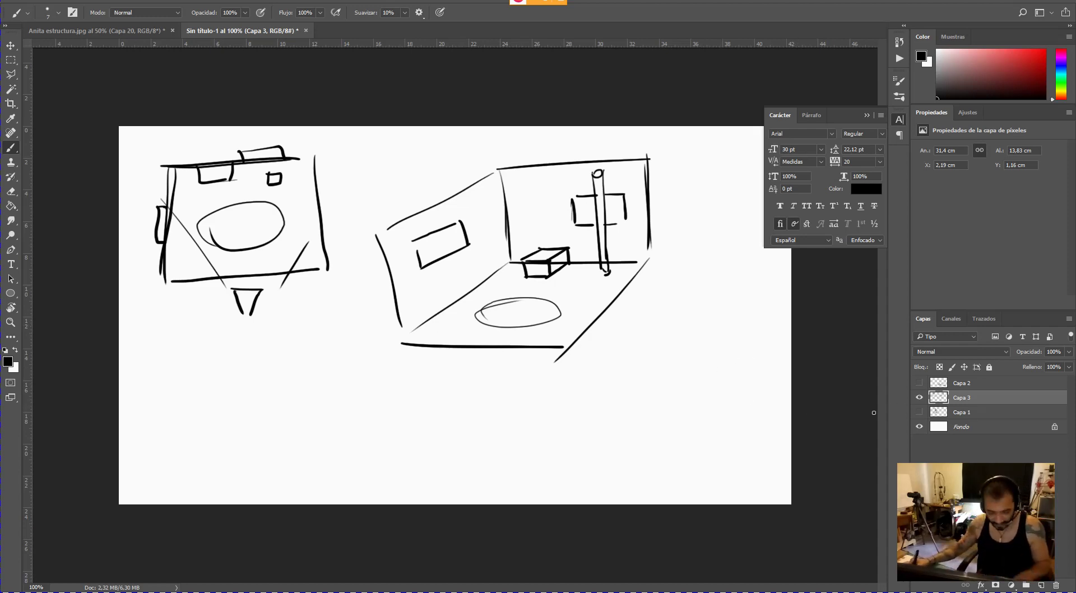
- Cut the perspective room sketch to its own layer, scale it down, and place it beside the top of the room plan
click(11, 59)
mouse_move(342, 139)
mouse_down()
mouse_move(713, 385)
mouse_move(631, 435)
mouse_up()
key(ctrl+shift+j)
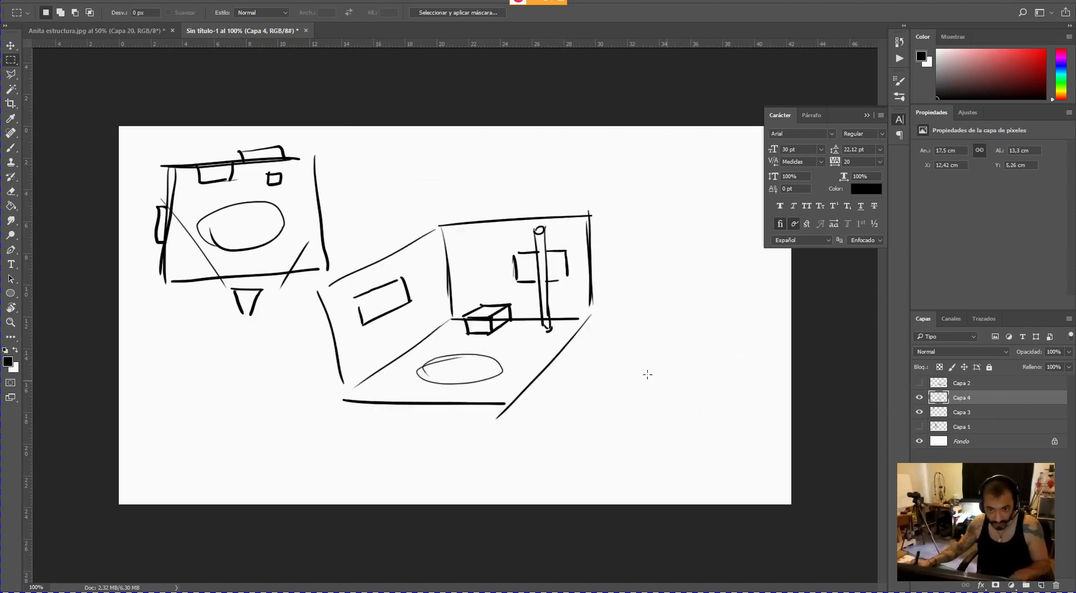
key(ctrl+t)
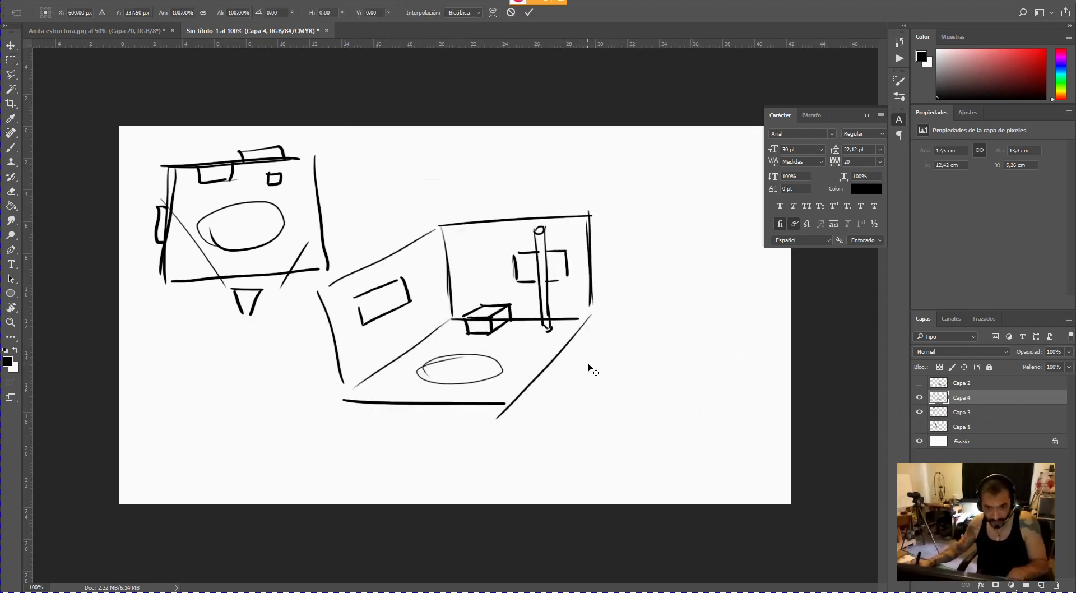
drag(594, 420, 483, 336)
mouse_move(480, 243)
mouse_down()
mouse_move(518, 155)
mouse_move(505, 165)
mouse_up()
key(Return)
key(m)
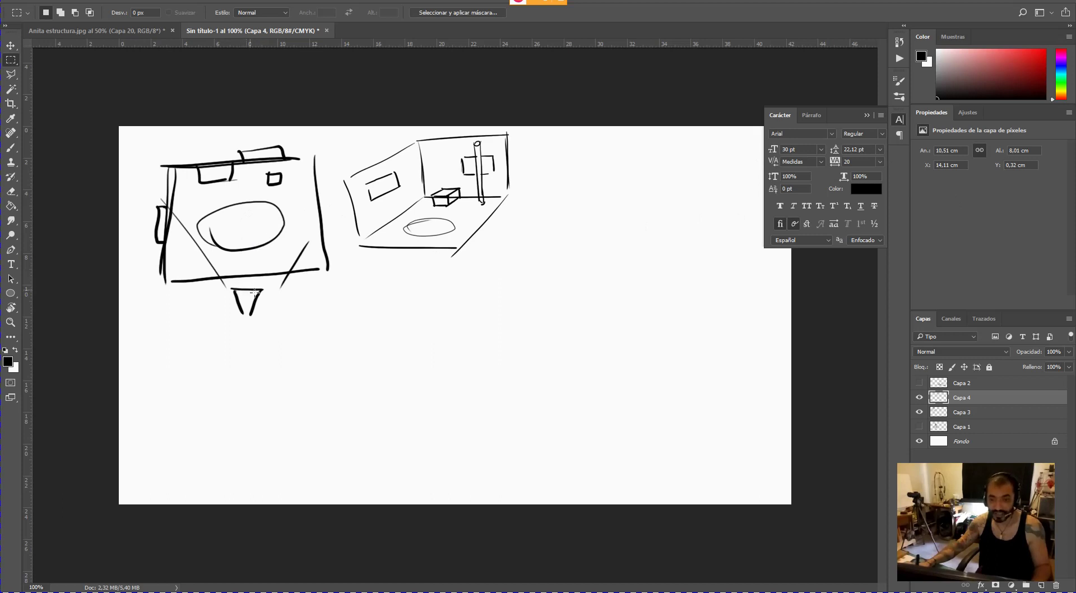
- Add an empty layer, return to Capa 3, and draw a second, angled camera wedge beside the first one below the plan
click(1041, 585)
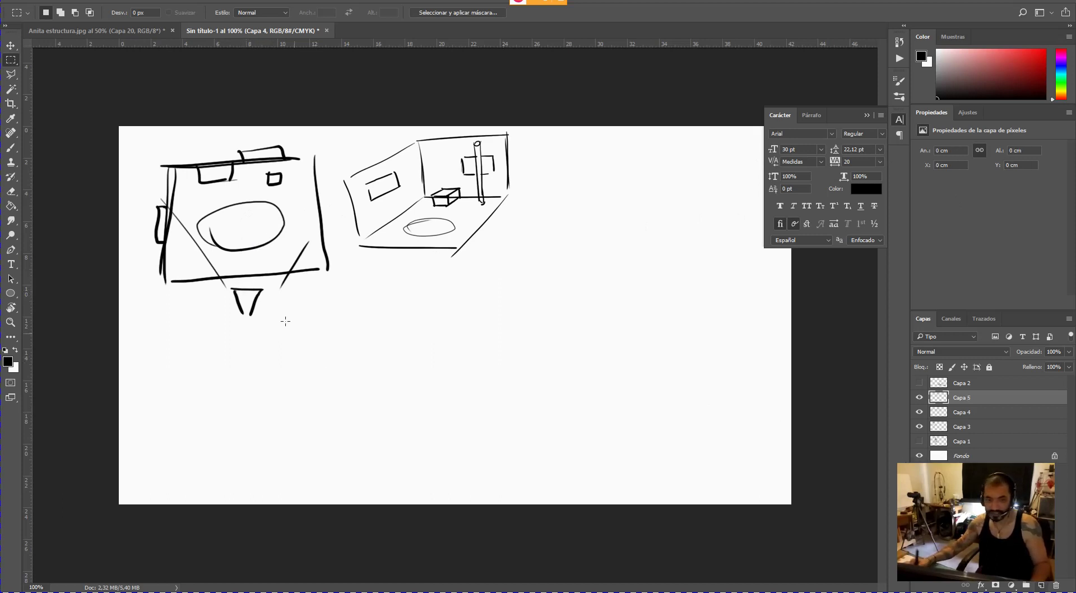
click(961, 426)
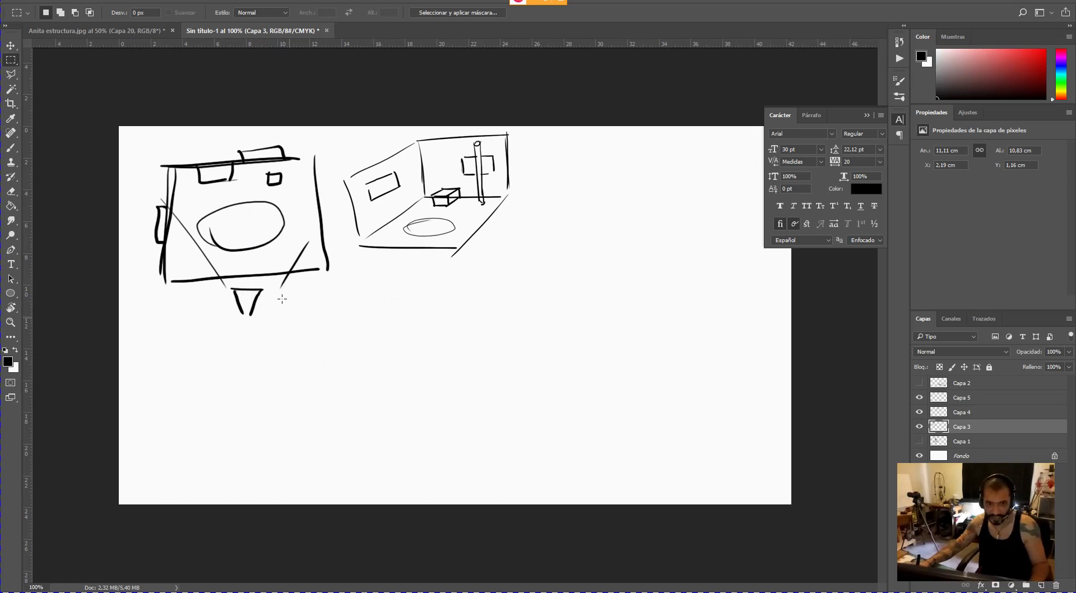
mouse_move(270, 288)
mouse_down()
mouse_move(285, 315)
mouse_move(317, 285)
mouse_move(324, 309)
mouse_up()
key(ctrl+d)
key(b)
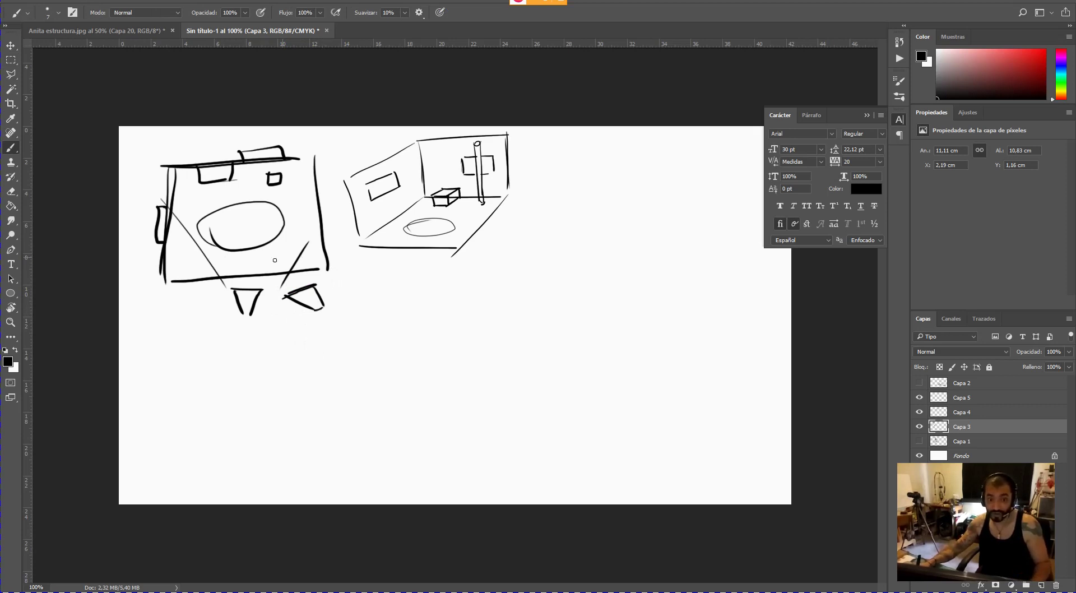
- Draw a wedge aimed at the floor oval and an arrow pointing at the left wall's window in the perspective room
mouse_move(371, 215)
mouse_down()
mouse_move(347, 244)
mouse_move(415, 224)
mouse_move(357, 245)
mouse_move(374, 246)
mouse_up()
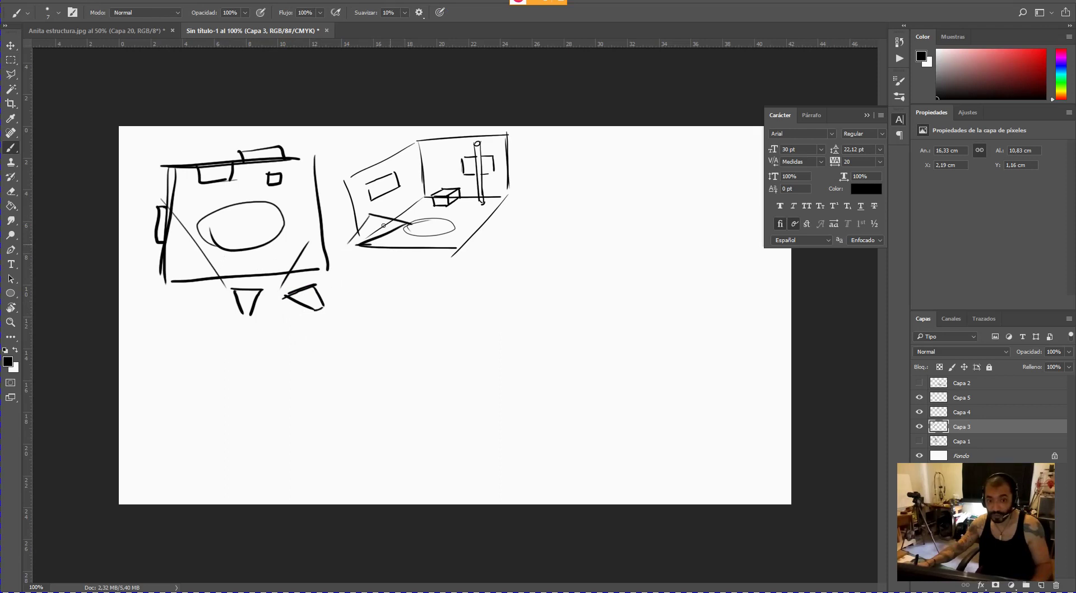
mouse_move(331, 153)
mouse_down()
mouse_move(383, 172)
mouse_move(369, 183)
mouse_up()
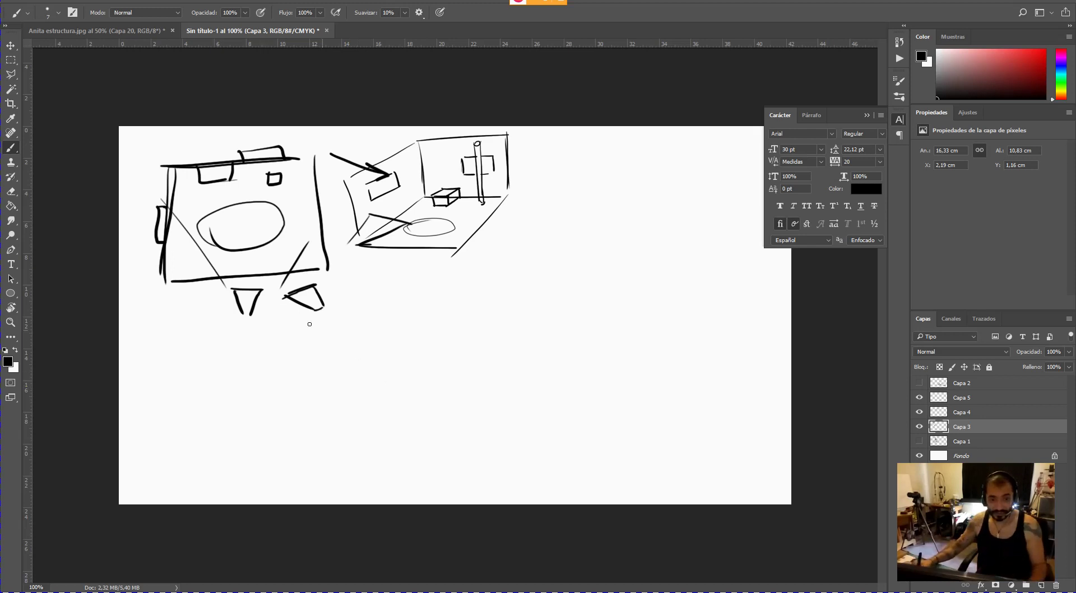
- Draw an arrow from the angled camera to the oval in the plan, and a large rectangular frame below the perspective room
drag(297, 285, 242, 232)
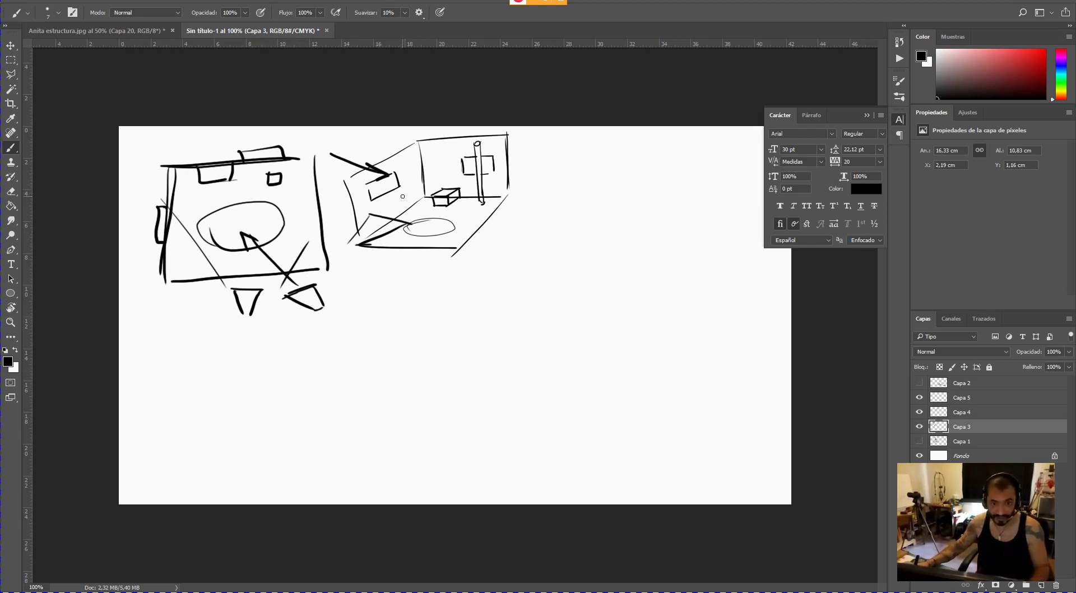
drag(412, 292, 429, 429)
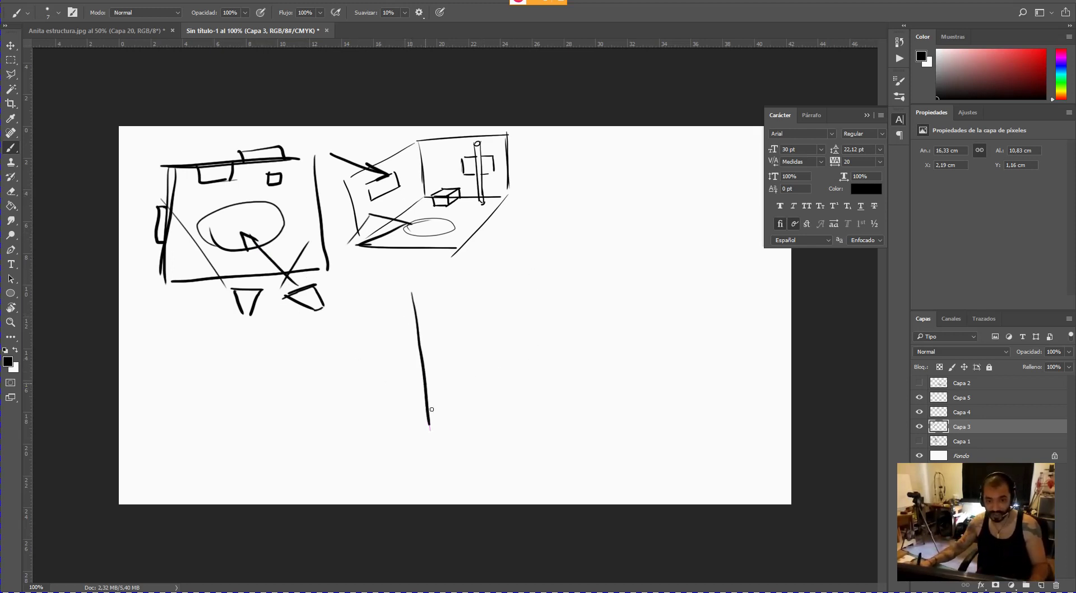
mouse_move(406, 294)
mouse_down()
mouse_move(712, 281)
mouse_move(713, 415)
mouse_up()
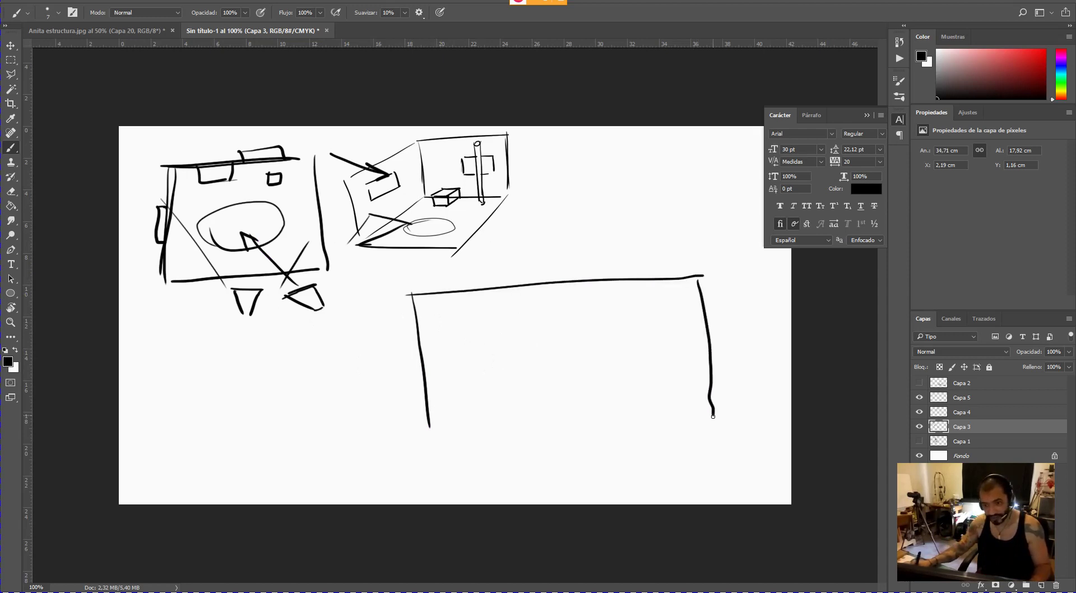
drag(442, 457, 707, 438)
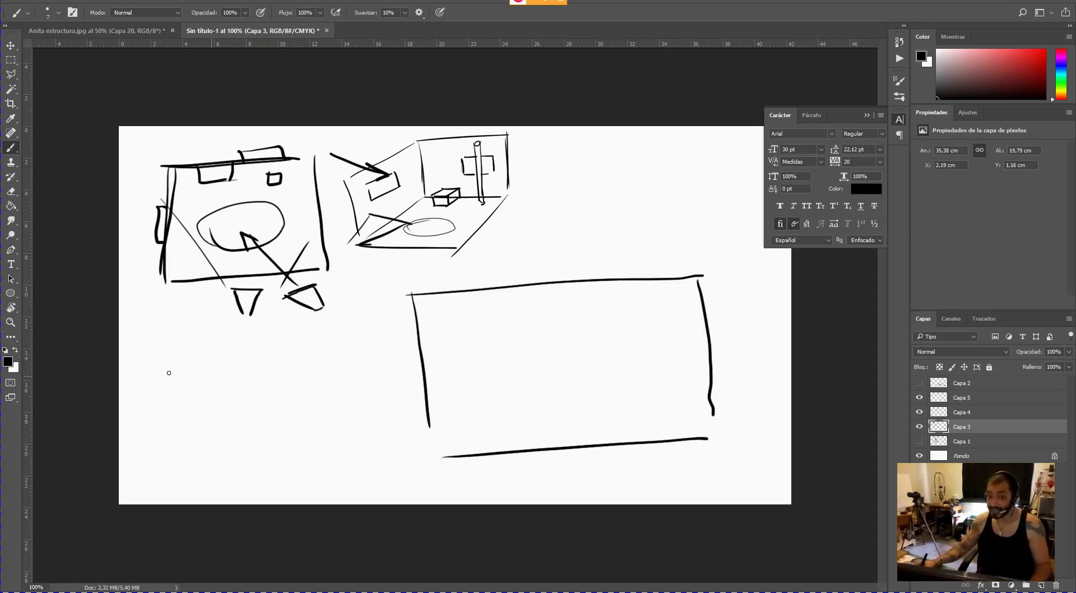
- Draw a wide, a squarish and a narrow upright frame beneath the plan, with a horizontal line across the wide one
drag(157, 384, 159, 432)
mouse_move(155, 383)
mouse_down()
mouse_move(295, 375)
mouse_move(286, 434)
mouse_up()
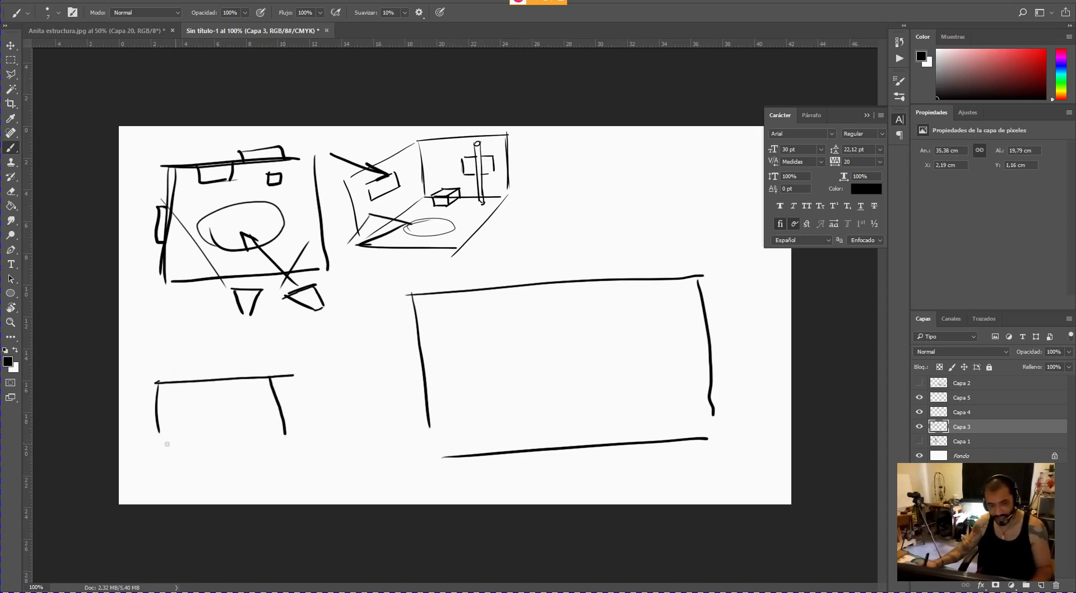
drag(165, 443, 275, 439)
drag(307, 379, 310, 432)
drag(392, 368, 300, 369)
drag(394, 369, 399, 437)
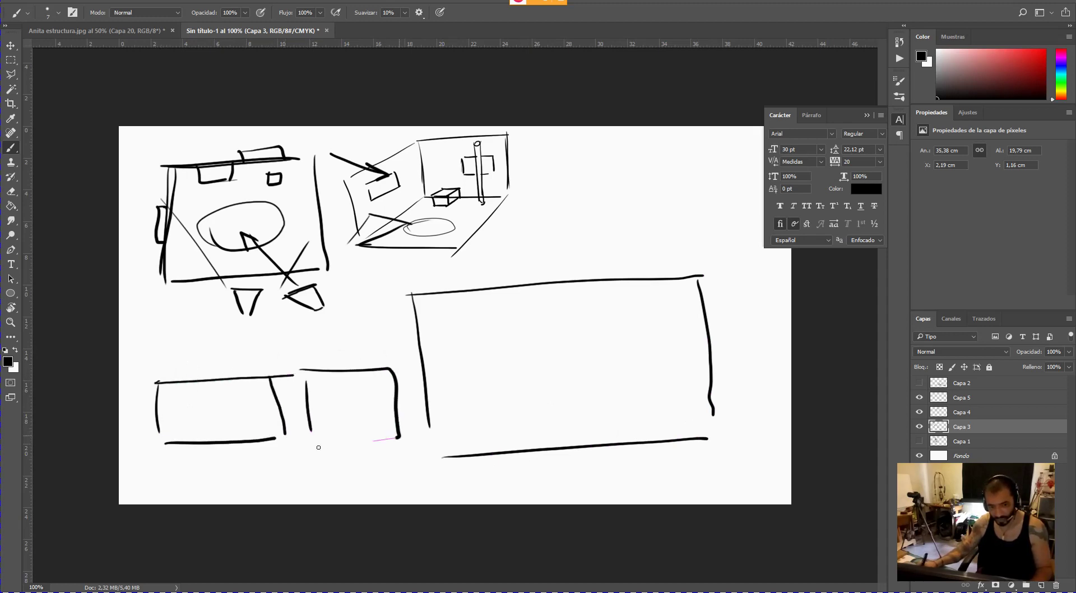
drag(315, 447, 397, 437)
mouse_move(191, 304)
mouse_down()
mouse_move(194, 357)
mouse_move(227, 356)
mouse_up()
drag(189, 359, 227, 358)
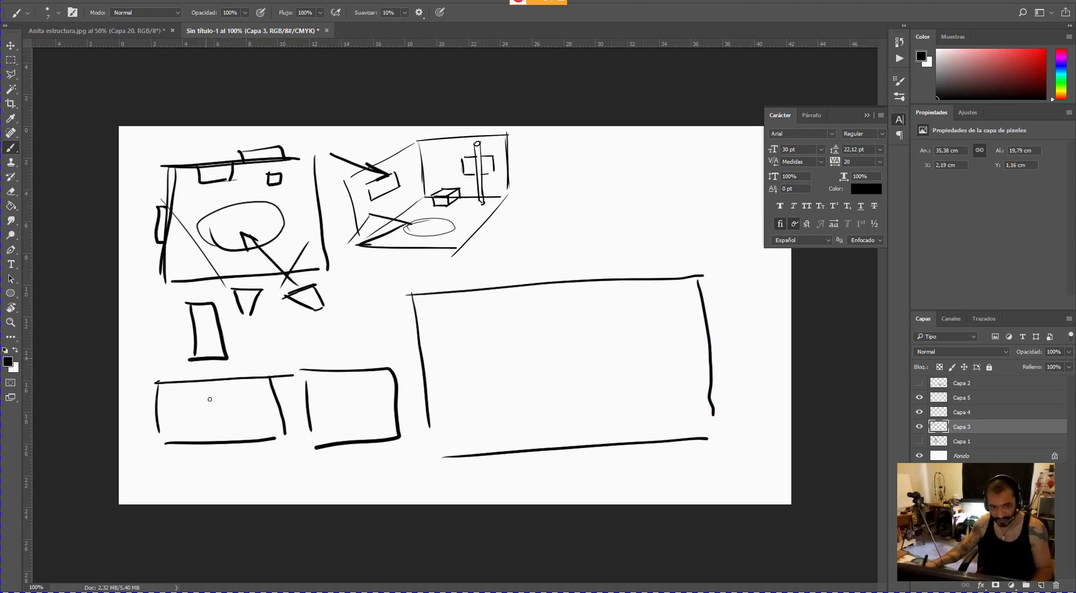
drag(267, 409, 152, 414)
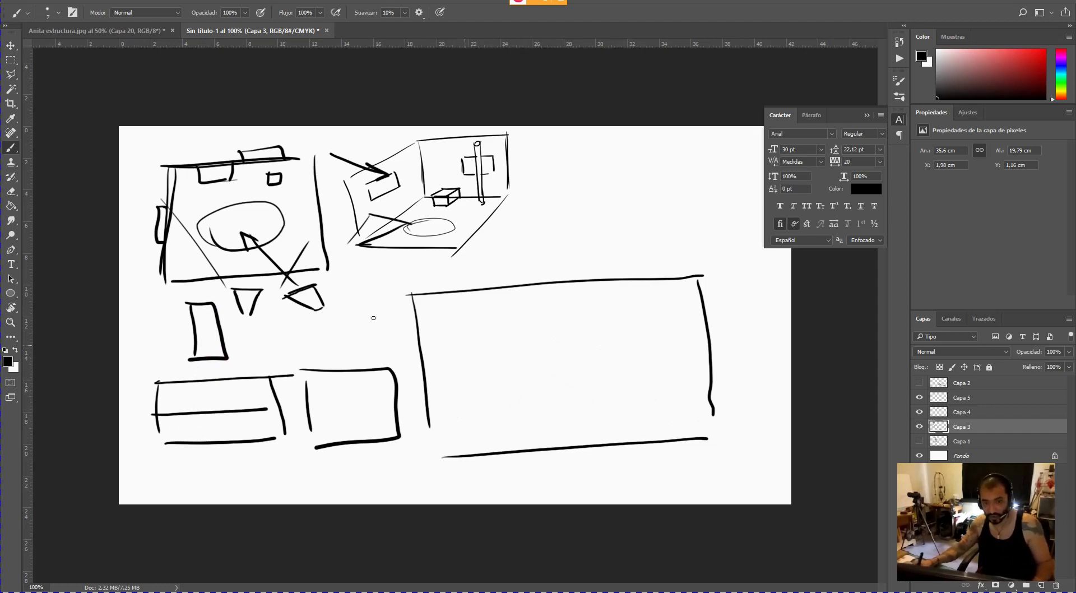
- Reinforce the camera arrow and far corner in the plan, and draw that corner's vertical edge and floor lines in the large frame
mouse_move(279, 296)
mouse_down()
mouse_move(313, 284)
mouse_move(320, 307)
mouse_move(303, 307)
mouse_move(329, 306)
mouse_move(318, 311)
mouse_move(244, 236)
mouse_up()
mouse_move(179, 173)
mouse_down()
mouse_move(160, 155)
mouse_move(178, 178)
mouse_up()
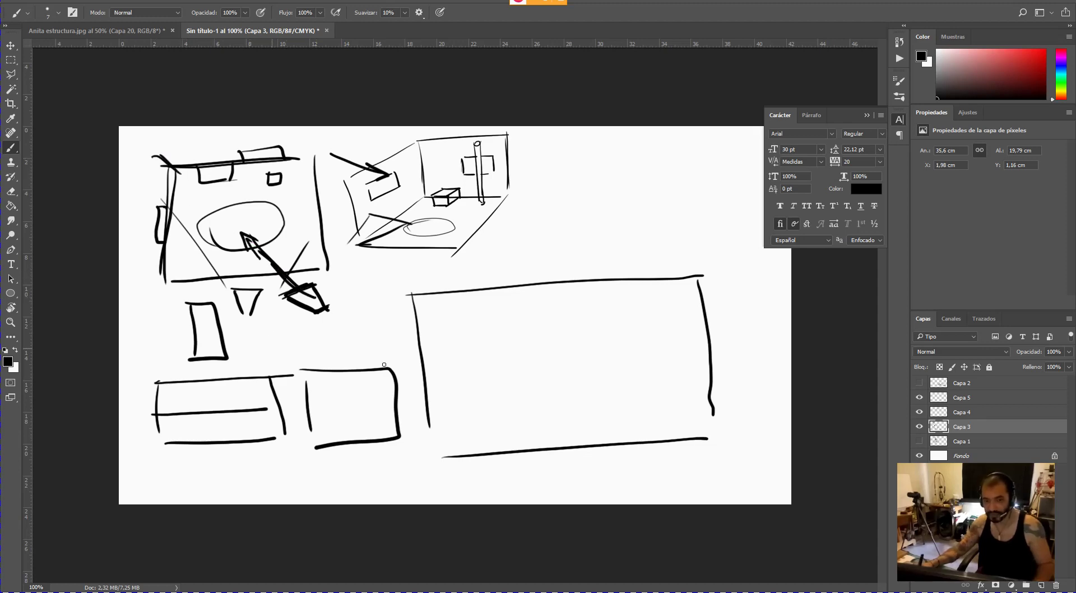
drag(545, 308, 549, 385)
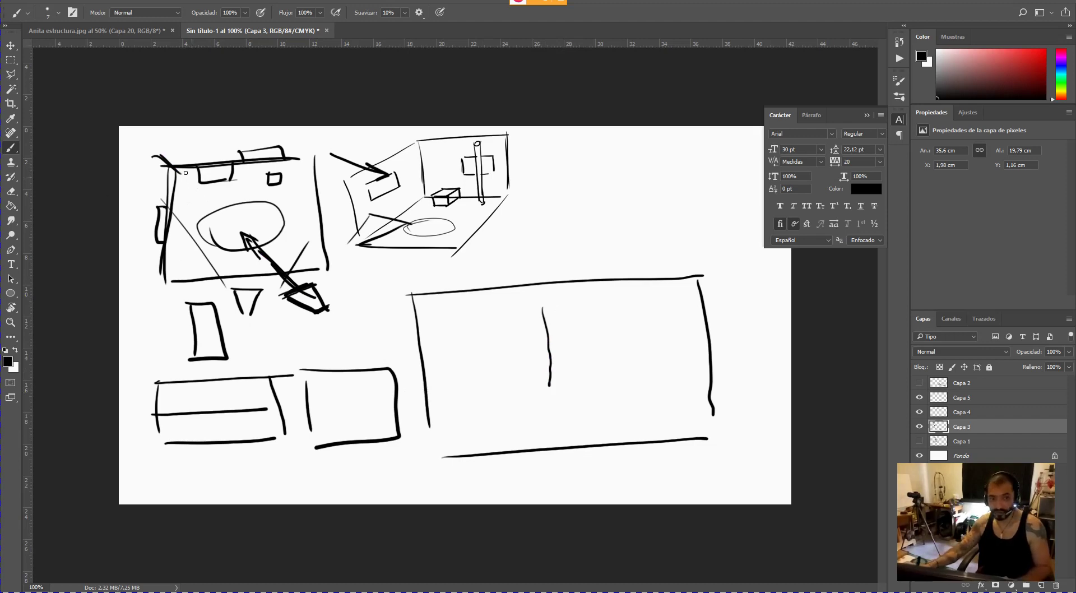
mouse_move(551, 386)
mouse_down()
mouse_move(711, 414)
mouse_move(542, 395)
mouse_move(425, 437)
mouse_up()
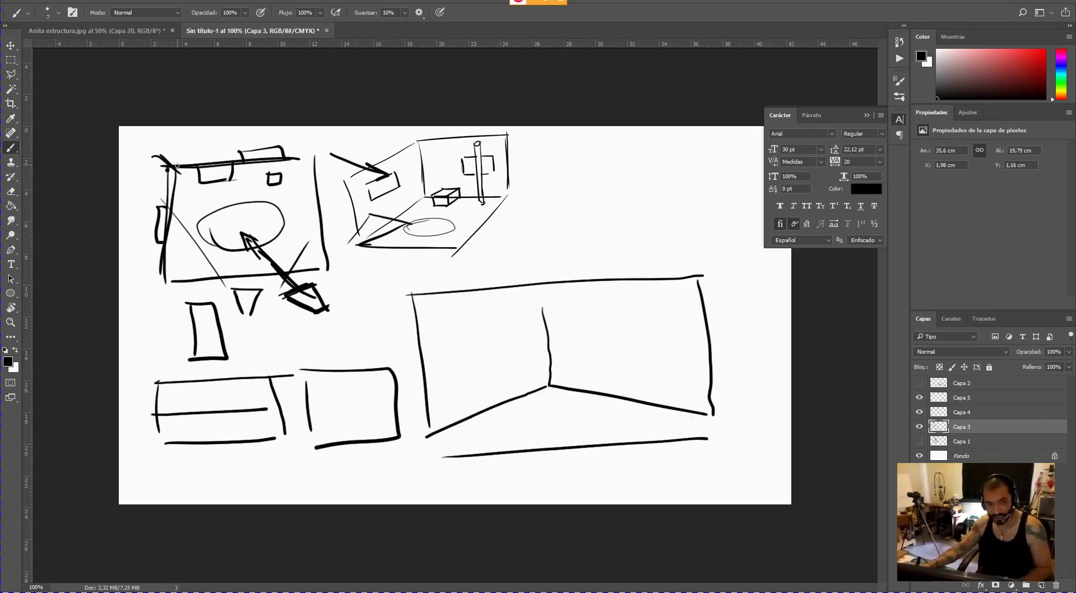
- Retrace the plan's back and left walls from the marked corner, and add ceiling lines descending from the corner in the large frame
drag(177, 165, 307, 156)
drag(175, 168, 161, 280)
drag(160, 225, 156, 274)
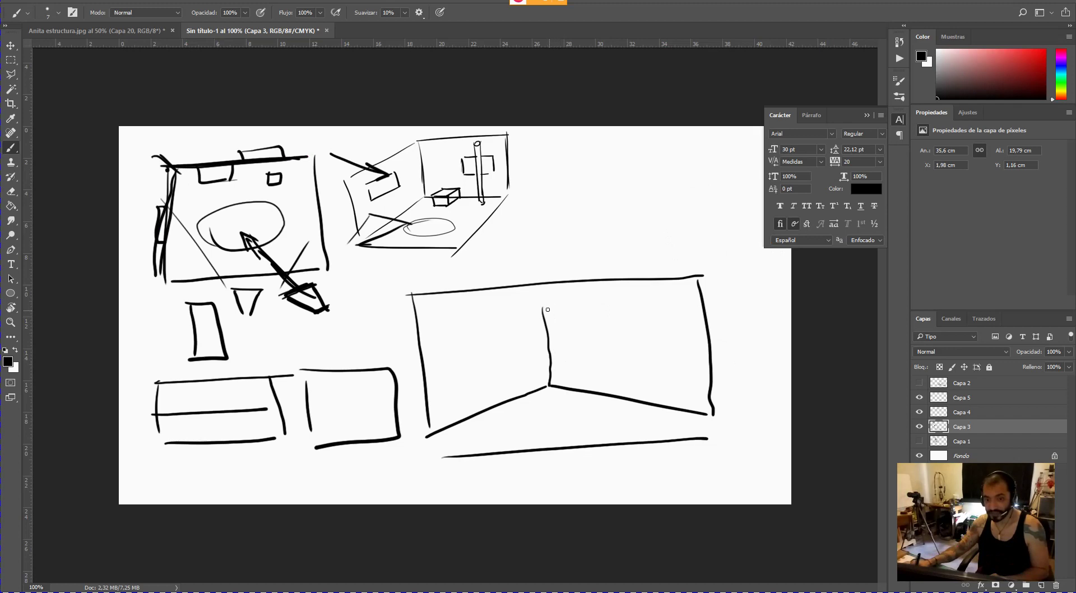
drag(548, 309, 718, 333)
drag(541, 307, 413, 346)
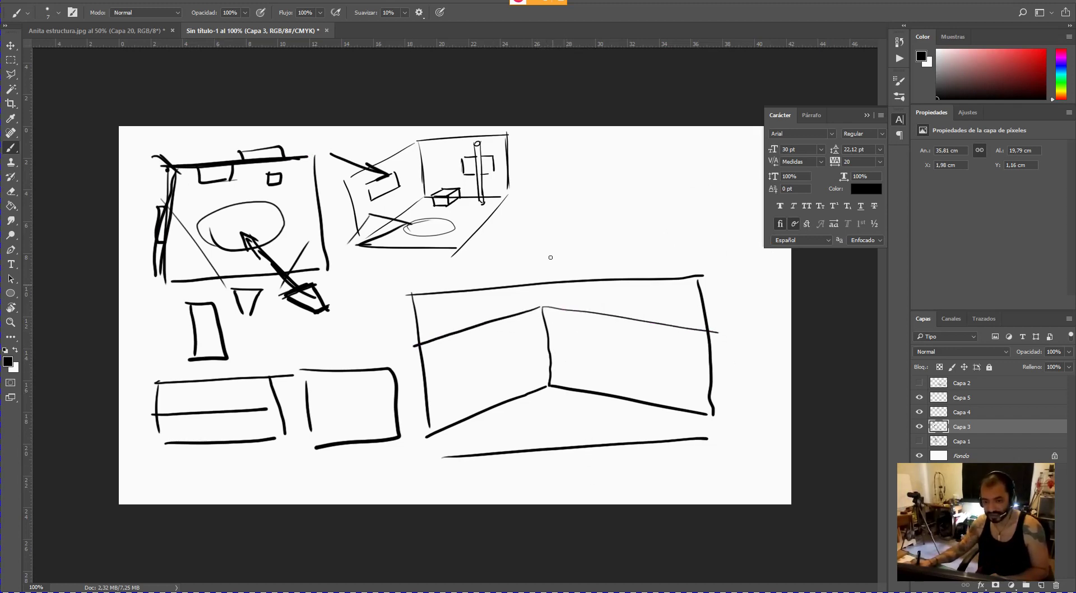
- Reinforce the arrow at the left wall's window and draw a thick arrow pointing at the back-left corner in the perspective room
drag(331, 157, 392, 177)
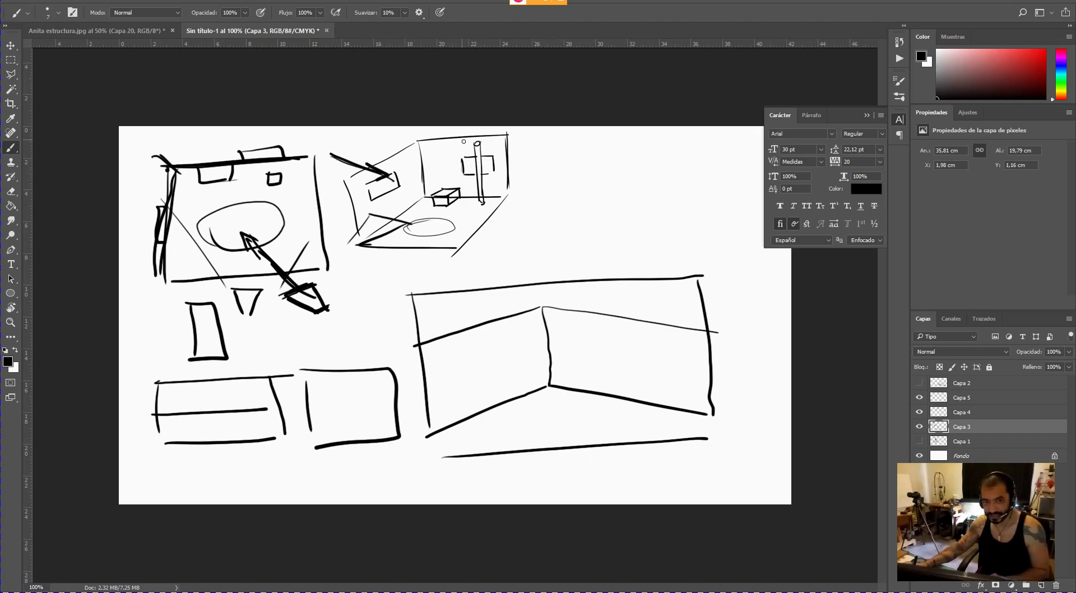
drag(485, 130, 433, 176)
drag(486, 128, 433, 177)
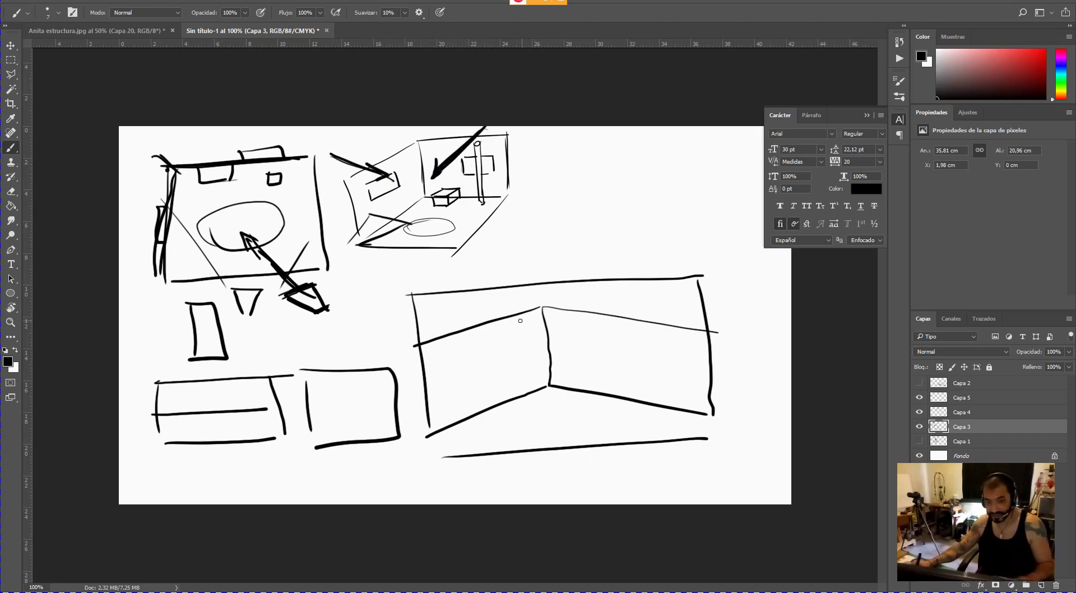
- Erase the descending ceiling lines in the large frame, repair its right edge, and redraw the ceiling lines rising from the corner
key(e)
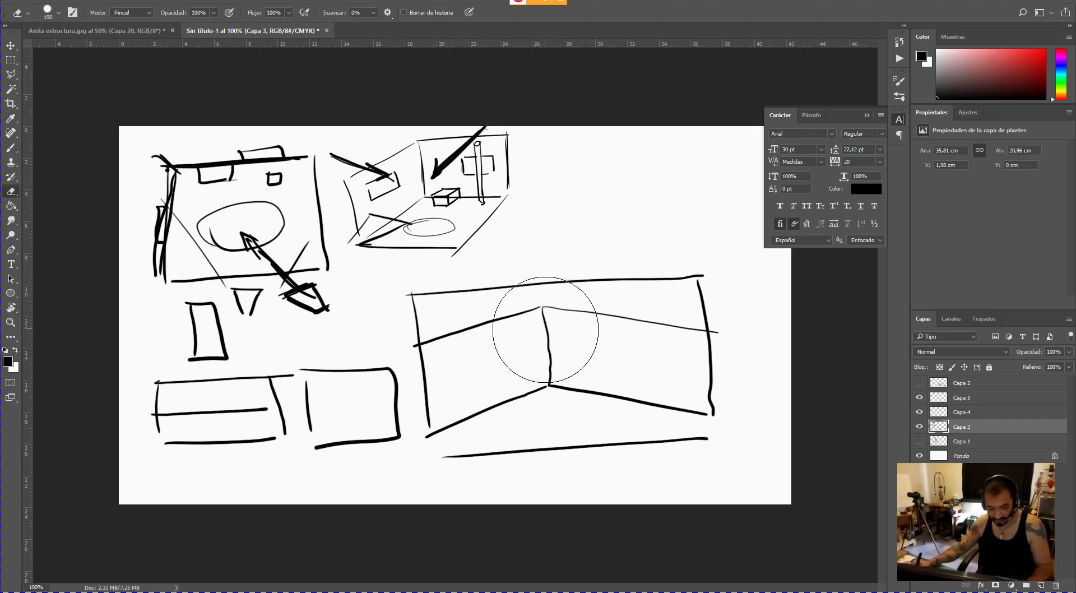
drag(544, 331, 504, 324)
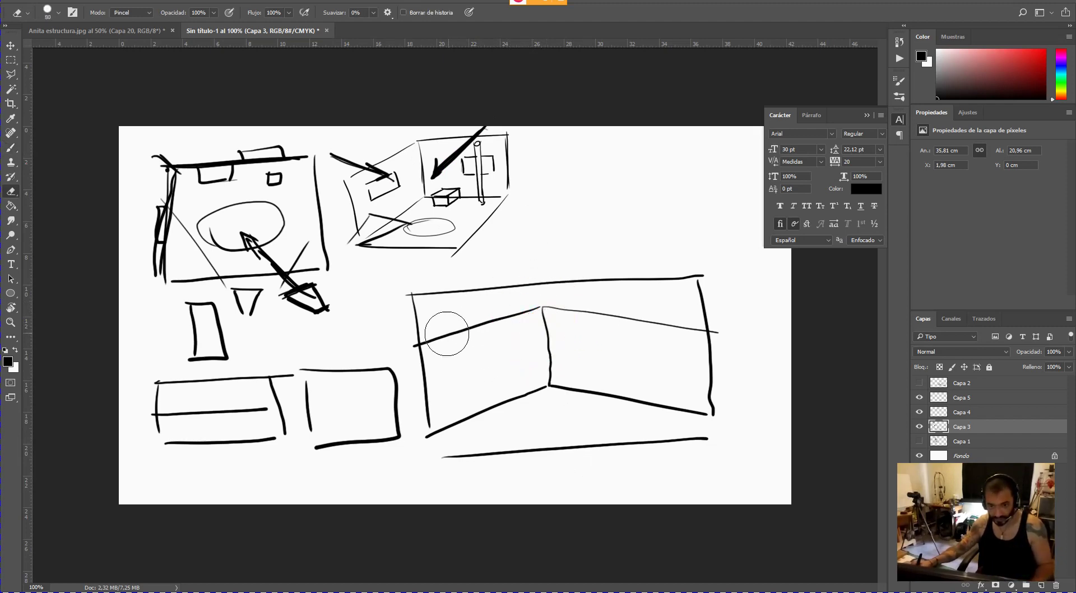
mouse_move(435, 339)
mouse_down()
mouse_move(566, 306)
mouse_move(721, 331)
mouse_up()
key(b)
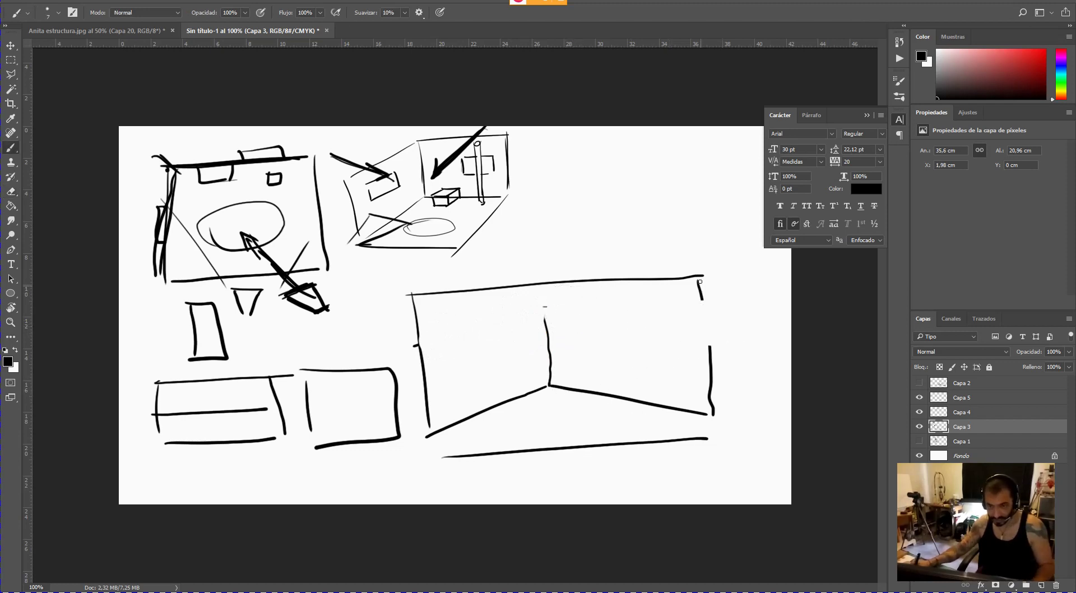
drag(700, 278, 707, 351)
drag(636, 279, 543, 306)
drag(435, 291, 539, 301)
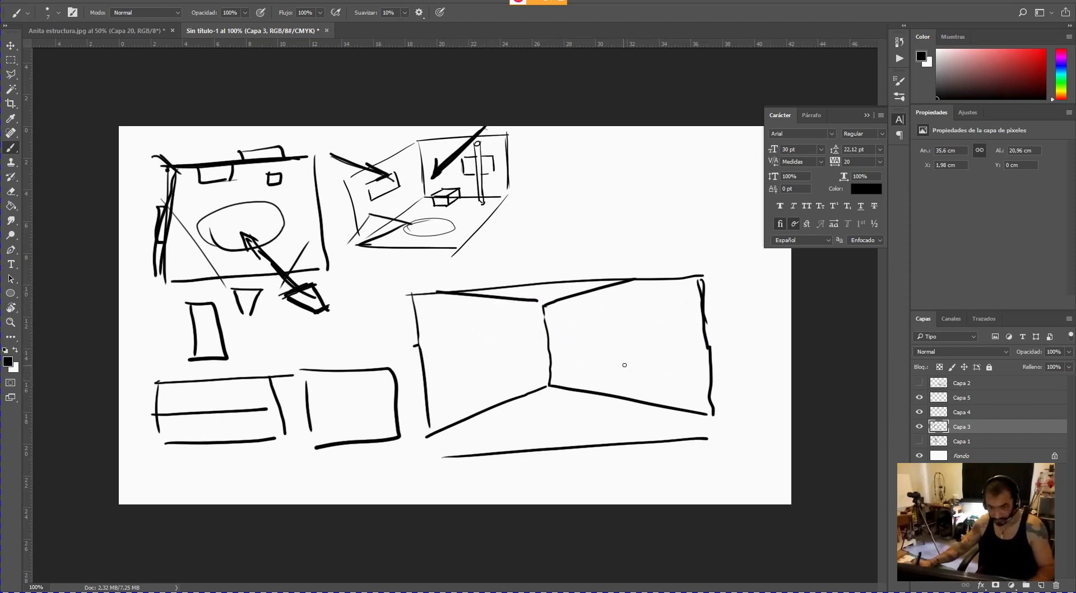
- Erase the room corner inside the large frame and redraw it with a longer vertical edge, new floor lines and steeper ceiling lines
key(e)
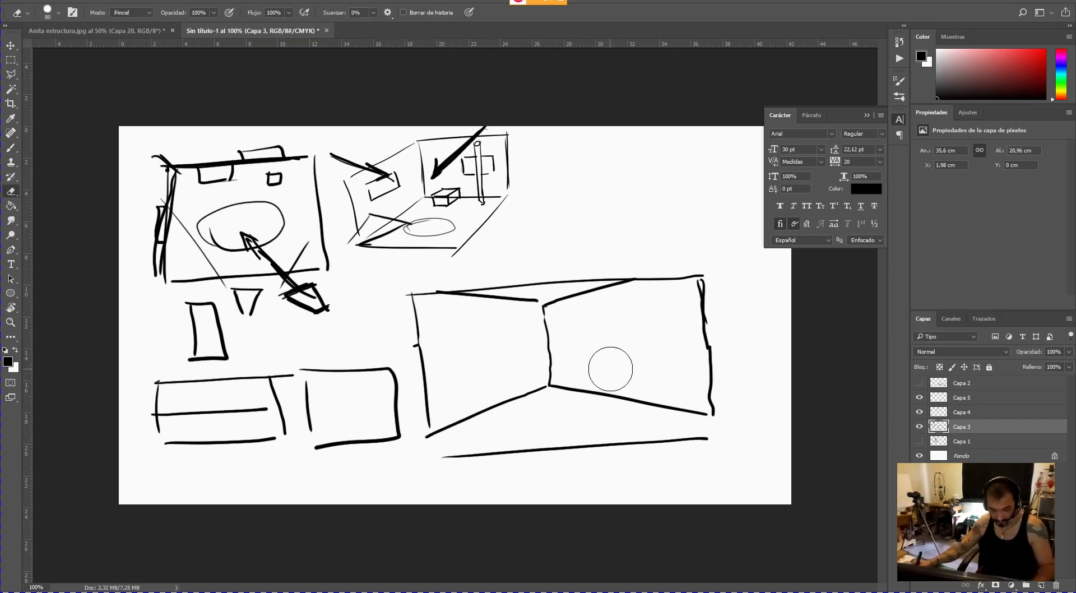
drag(605, 365, 589, 365)
mouse_move(532, 386)
mouse_down()
mouse_move(476, 413)
mouse_move(598, 396)
mouse_move(557, 385)
mouse_move(550, 306)
mouse_move(490, 314)
mouse_move(553, 375)
mouse_move(691, 413)
mouse_move(602, 386)
mouse_up()
key(b)
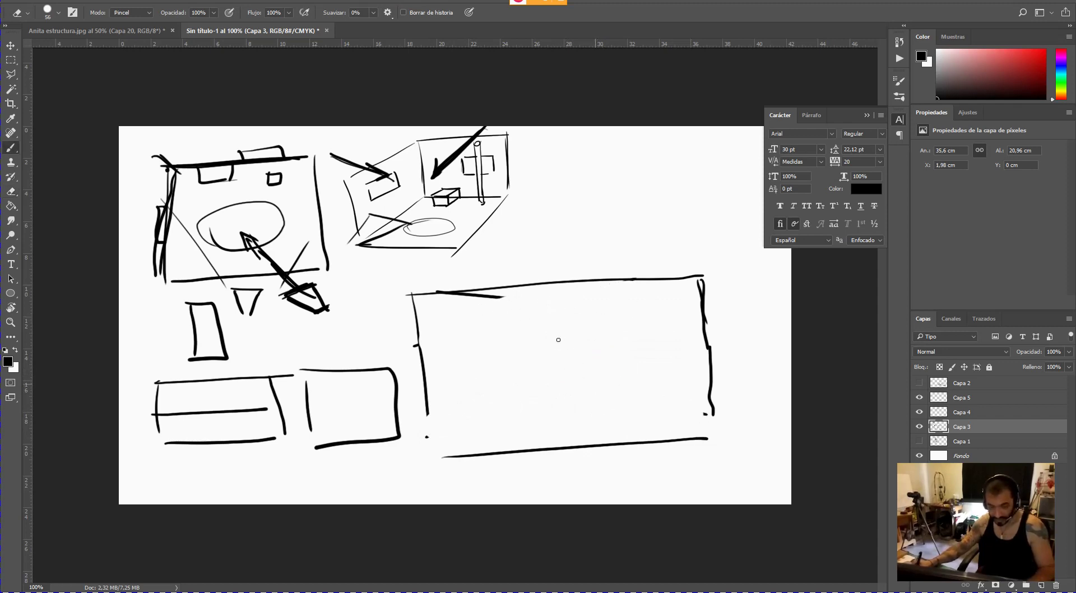
drag(557, 318, 556, 402)
drag(557, 319, 602, 275)
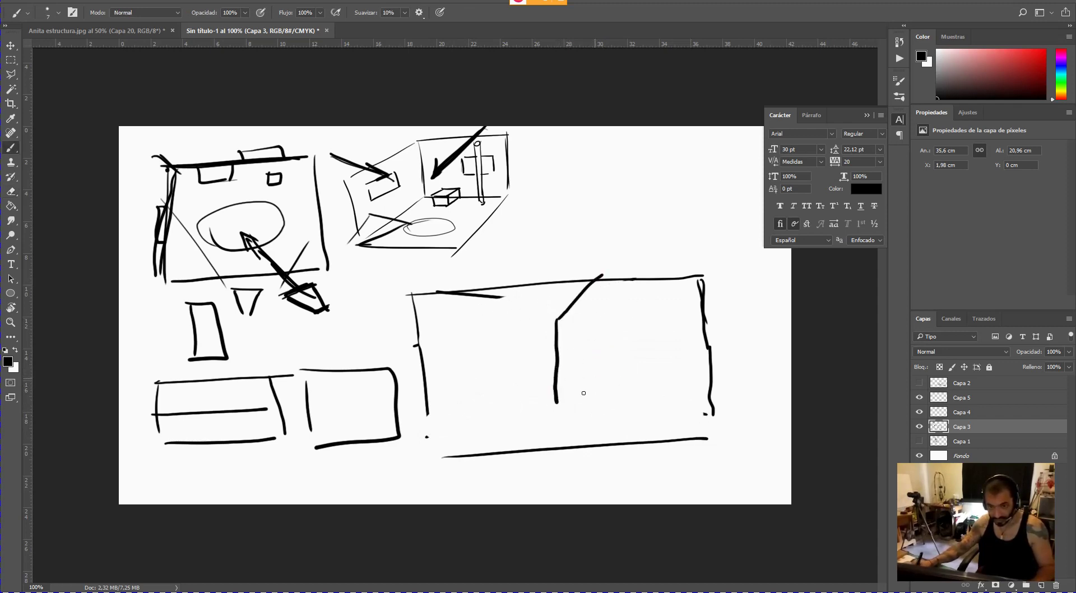
drag(556, 403, 705, 399)
drag(555, 403, 415, 435)
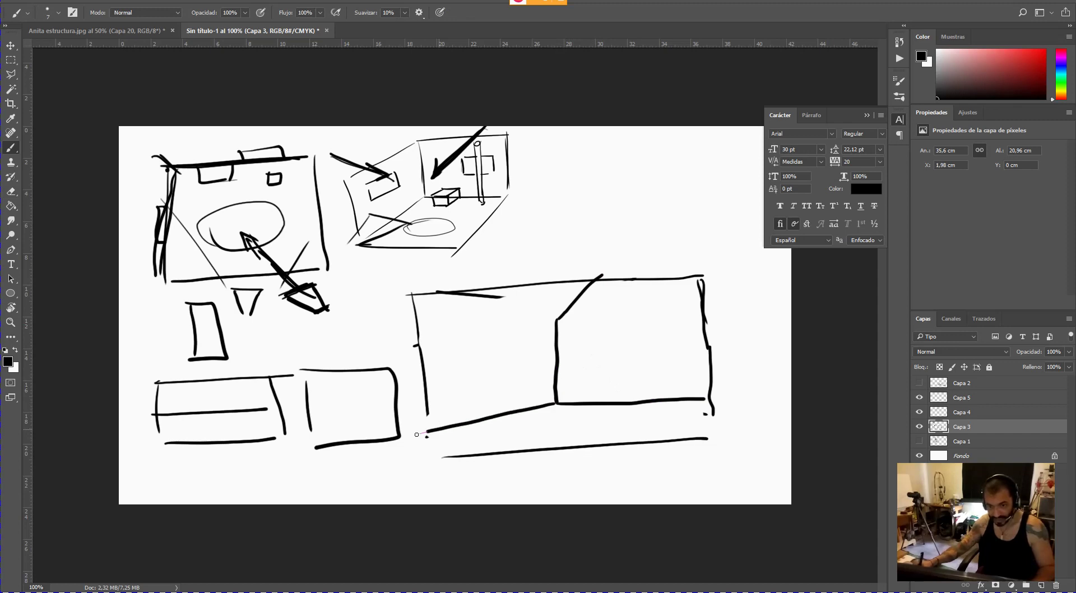
drag(551, 322, 414, 286)
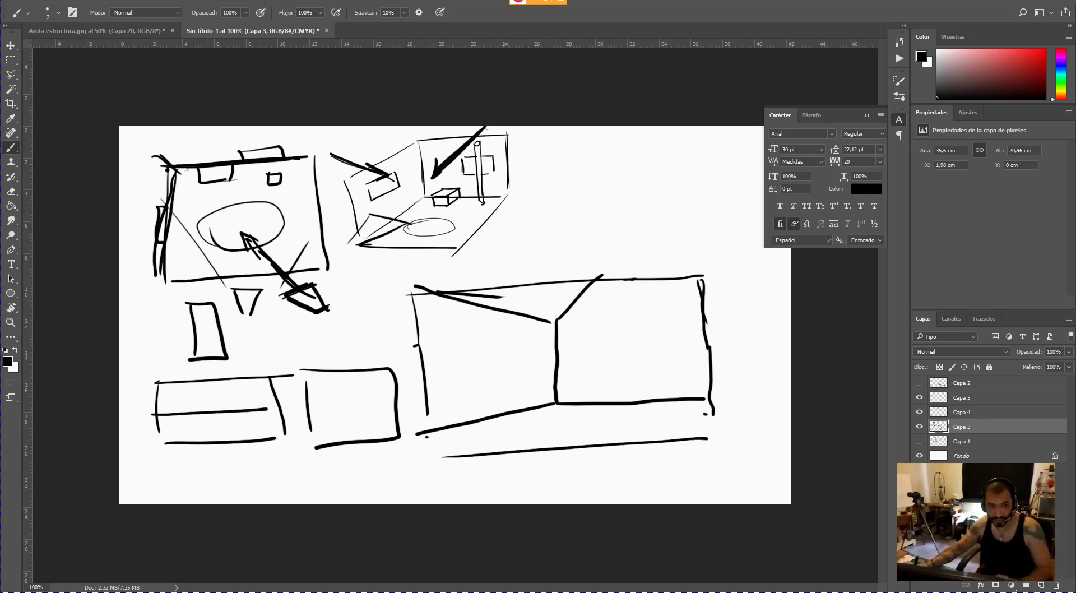
- Circle the plan's far corner and draw a grid of crossing perspective lines on the large room's floor
drag(174, 167, 159, 159)
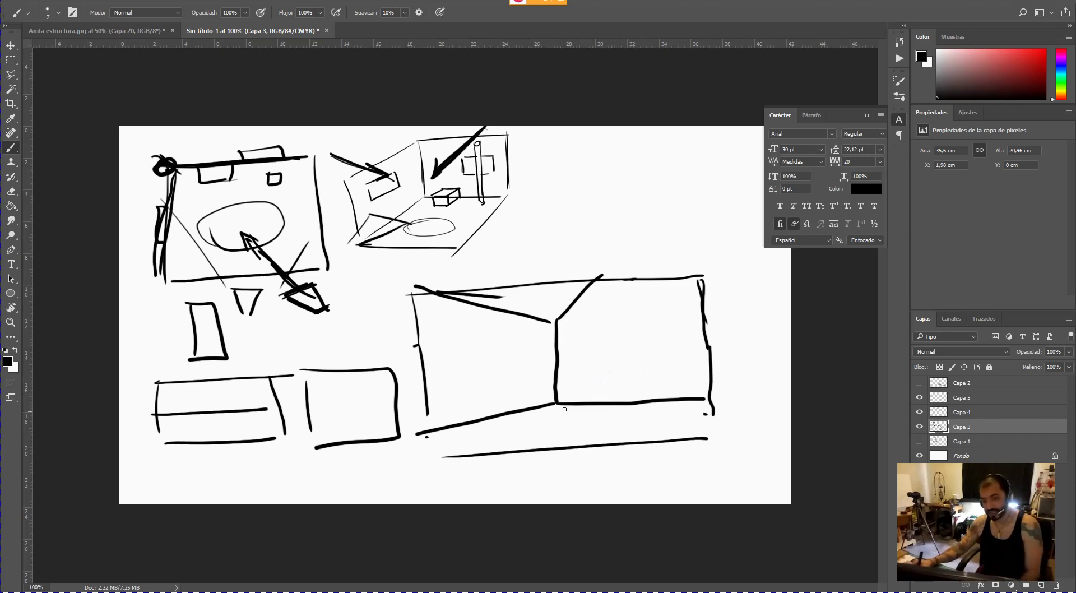
drag(577, 403, 485, 450)
drag(609, 405, 551, 447)
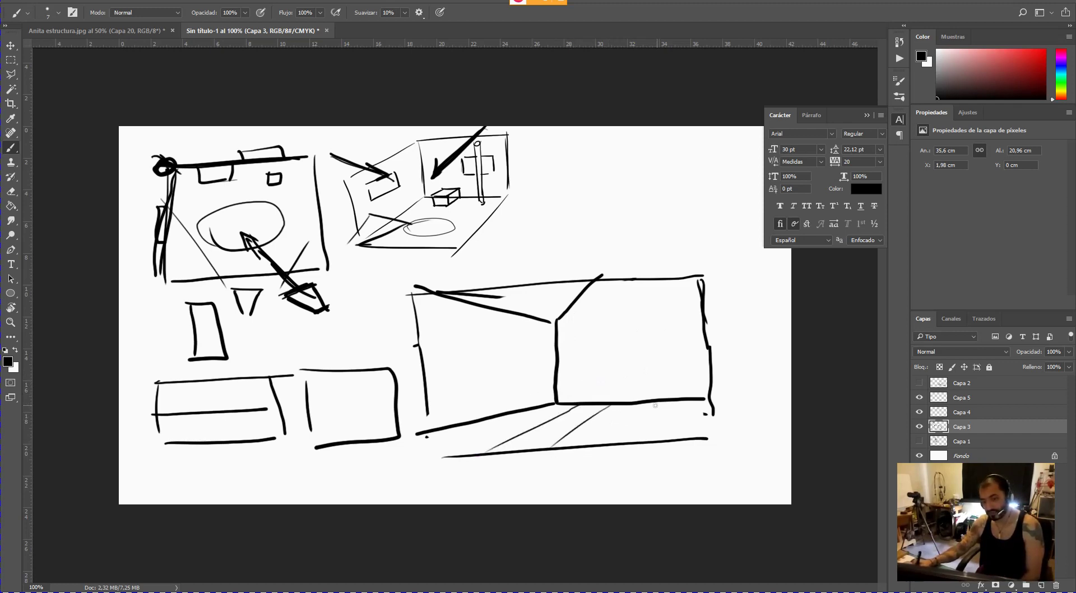
mouse_move(653, 402)
mouse_down()
mouse_move(588, 459)
mouse_move(637, 444)
mouse_up()
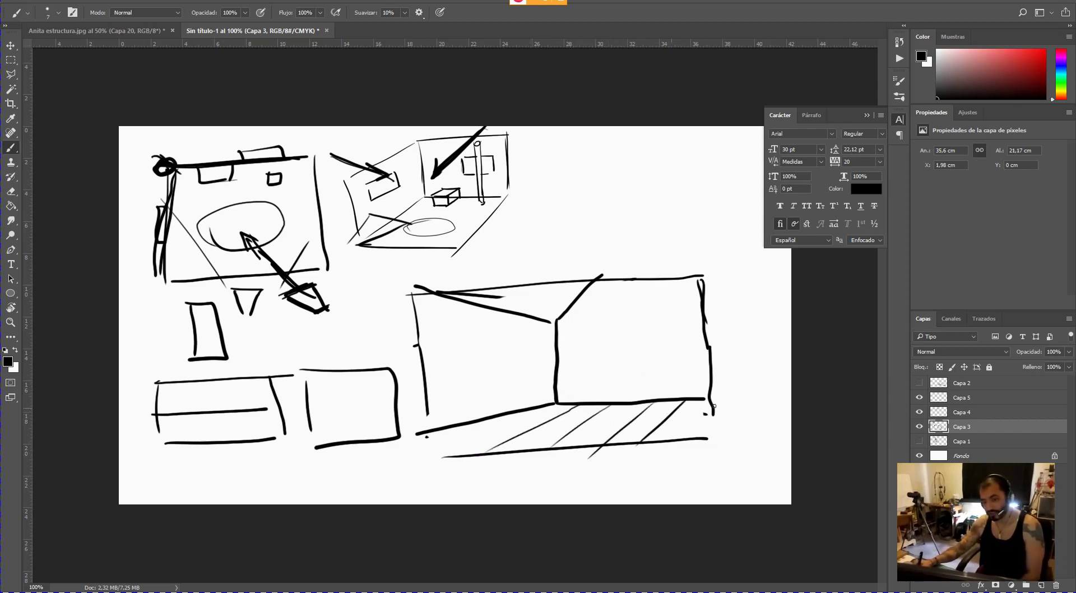
drag(714, 406, 527, 414)
drag(700, 452, 493, 428)
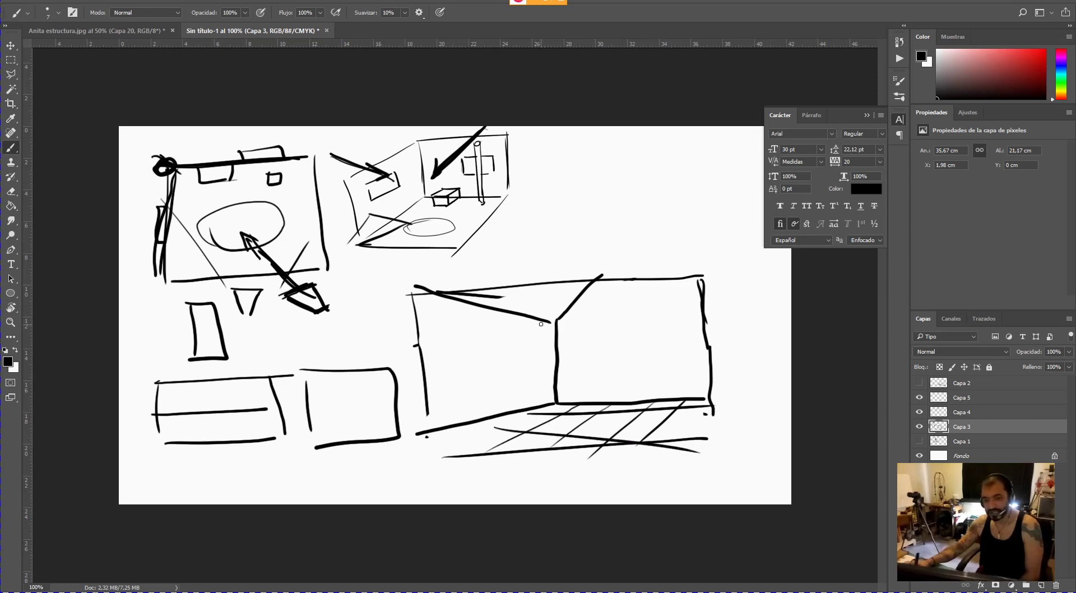
- Draw a perspective grid on the large room's left wall with three vertical lines and three lines running toward the corner
drag(538, 323, 532, 399)
drag(498, 320, 487, 423)
drag(442, 310, 435, 428)
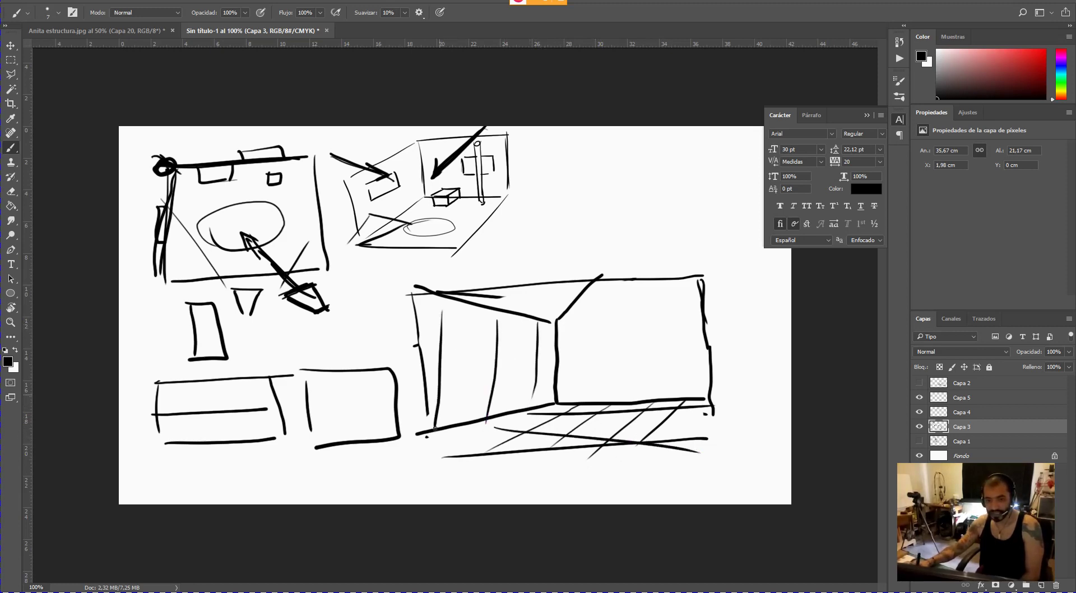
drag(549, 342, 384, 324)
drag(392, 383, 555, 357)
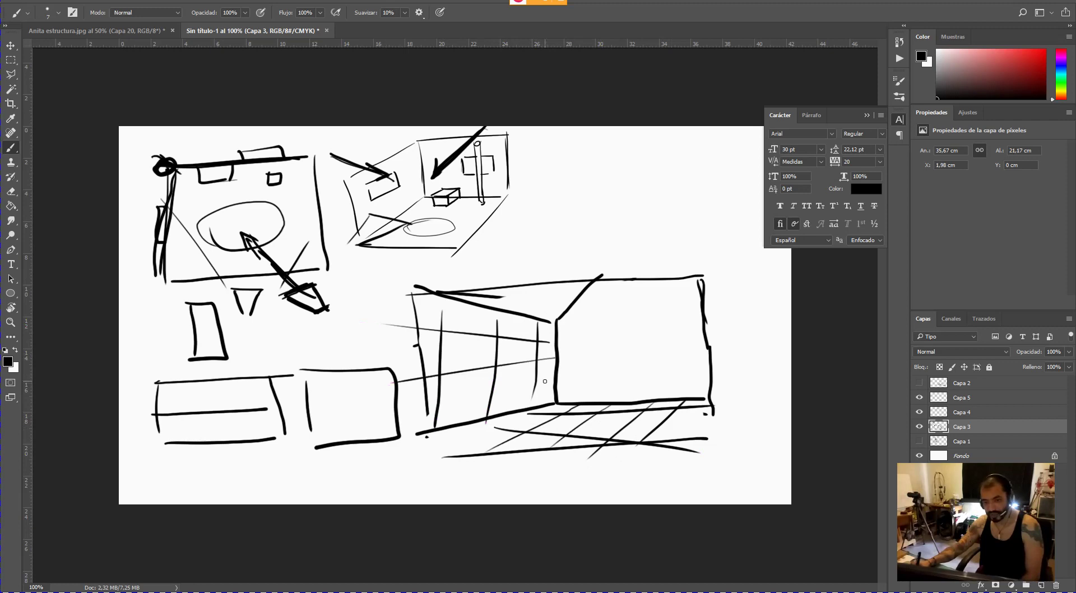
drag(397, 417, 551, 382)
- Draw a perspective grid on the large room's right wall with three vertical lines and three lines fanning out from the corner
drag(569, 307, 578, 399)
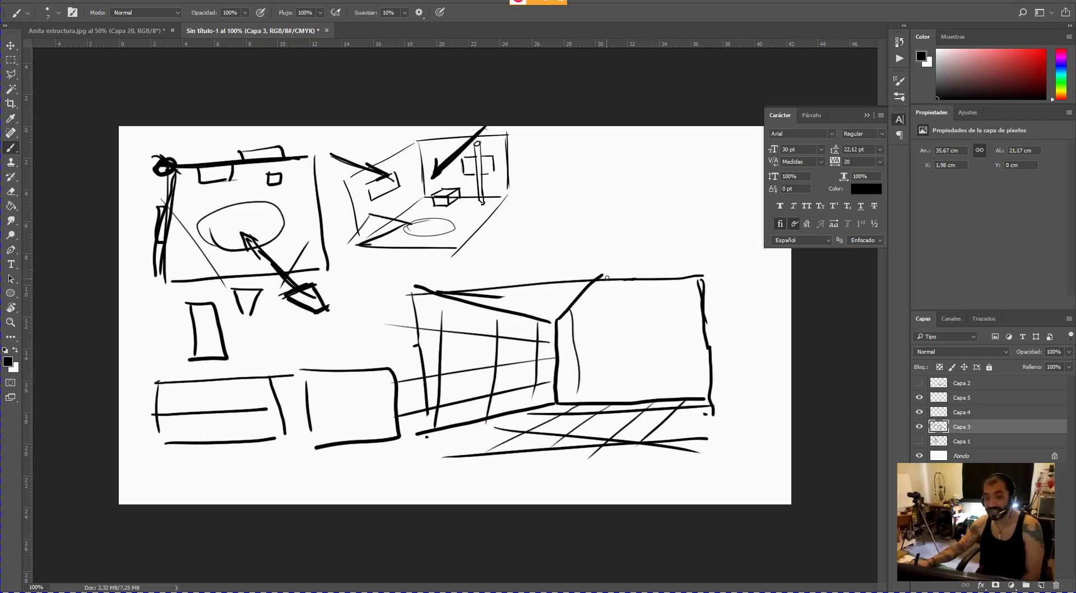
drag(606, 281, 612, 399)
drag(651, 281, 665, 399)
drag(557, 341, 697, 280)
drag(558, 360, 728, 323)
drag(554, 382, 740, 382)
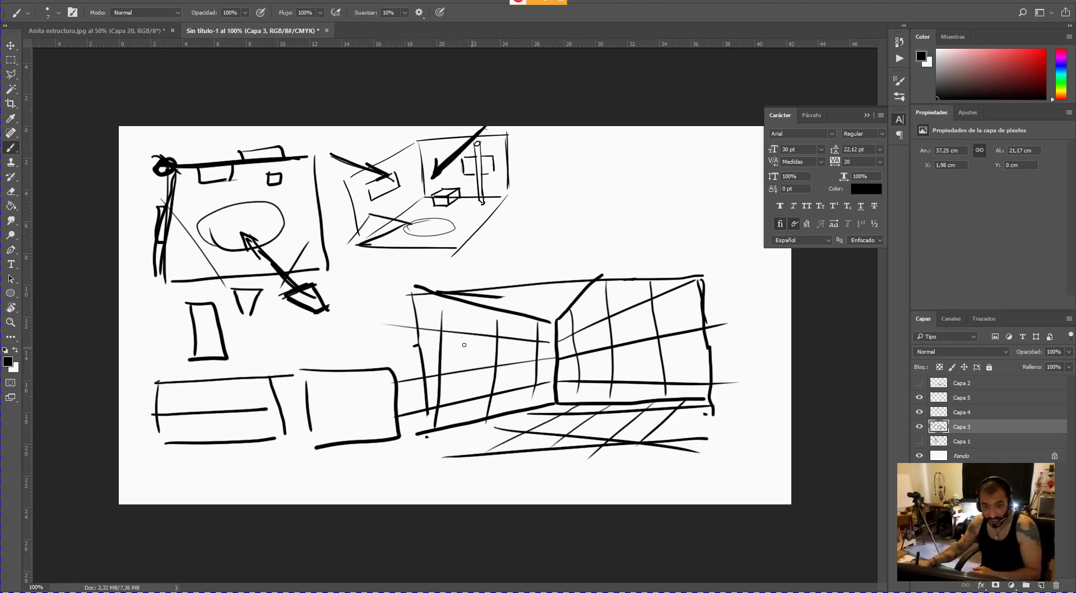
- Draw crossed diagonals in a grid section of the left wall and a panel with crossed diagonals on the right wall
mouse_move(495, 338)
mouse_down()
mouse_move(488, 362)
mouse_move(491, 340)
mouse_move(440, 373)
mouse_up()
mouse_move(440, 332)
mouse_down()
mouse_move(499, 365)
mouse_move(499, 356)
mouse_up()
drag(628, 344, 626, 310)
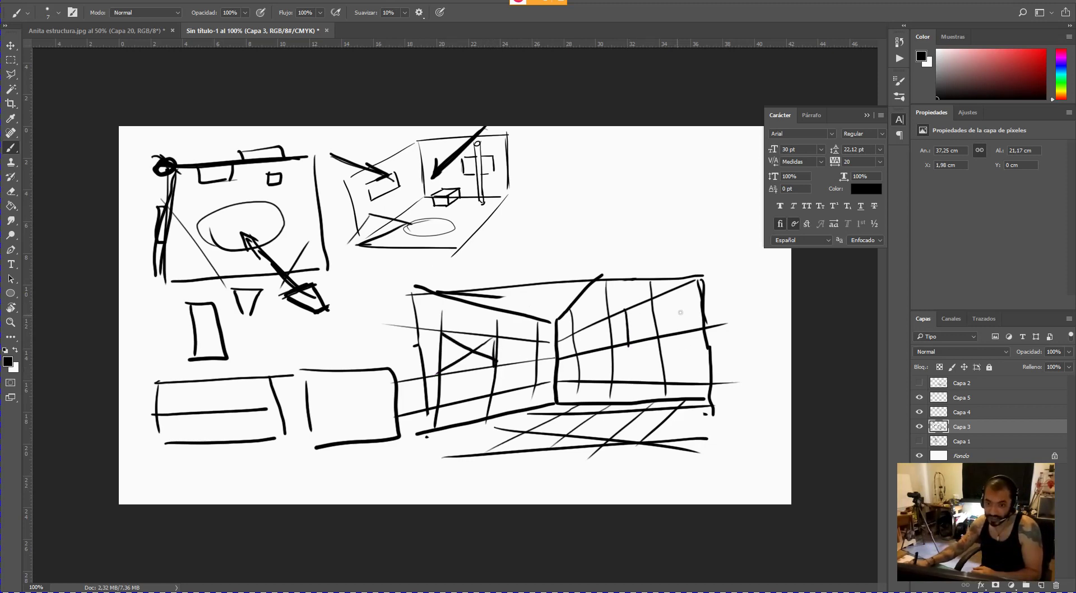
mouse_move(680, 336)
mouse_down()
mouse_move(682, 291)
mouse_move(628, 342)
mouse_move(626, 306)
mouse_up()
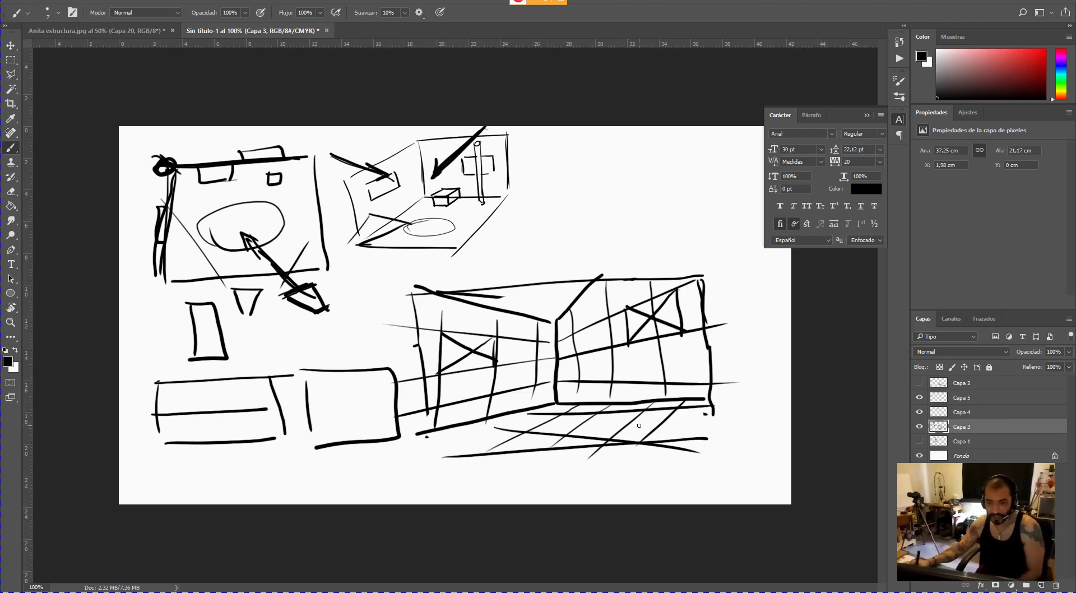
- Draw a column spanning the full height of the large room's right wall and fill it with dense black hatching
key(space)
mouse_move(697, 382)
mouse_down()
mouse_move(690, 325)
mouse_move(538, 218)
mouse_move(513, 247)
mouse_up()
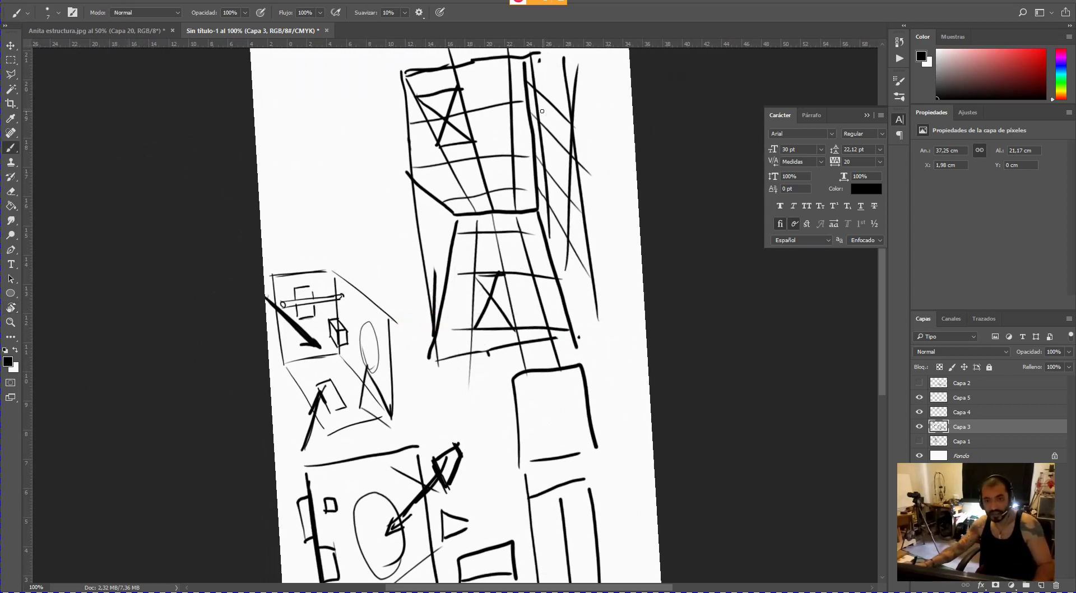
mouse_move(541, 126)
mouse_down()
mouse_move(393, 133)
mouse_move(476, 140)
mouse_up()
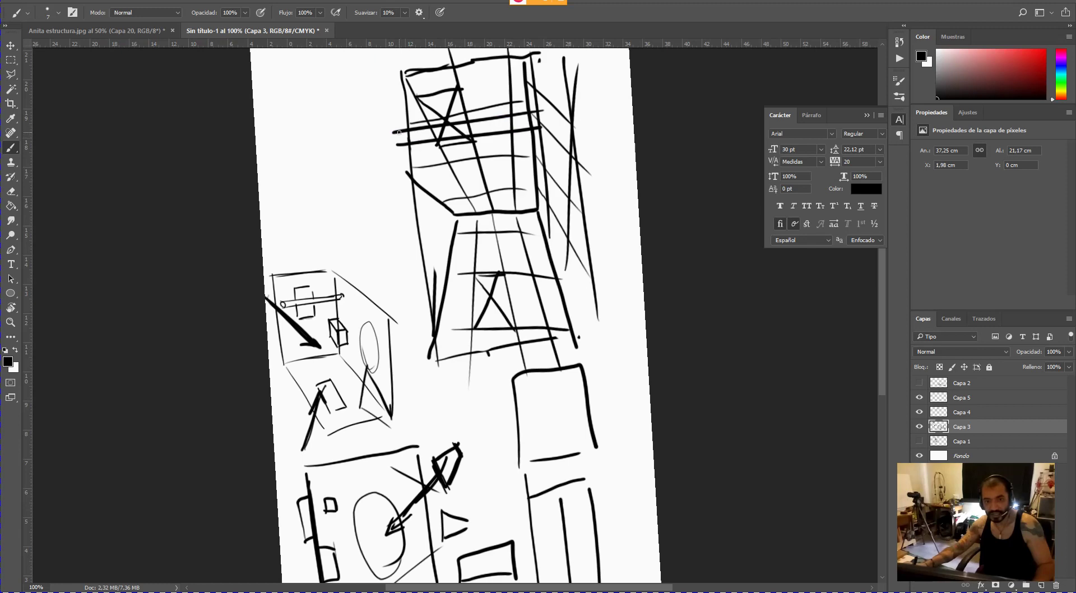
mouse_move(398, 132)
mouse_down()
mouse_move(454, 134)
mouse_move(489, 118)
mouse_move(488, 128)
mouse_move(541, 125)
mouse_up()
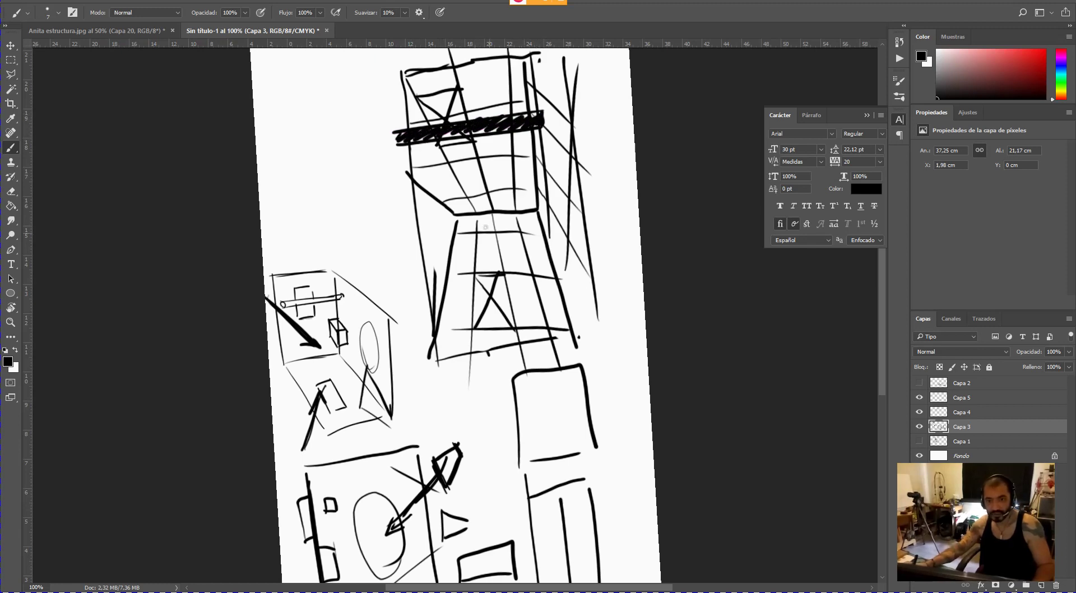
key(r)
drag(566, 238, 505, 345)
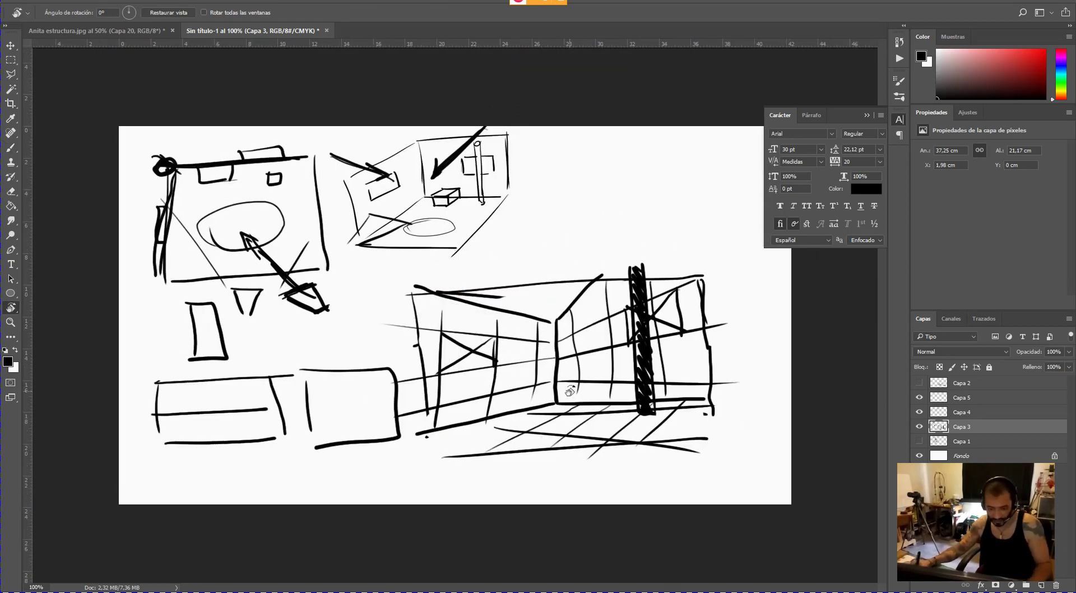
- Draw a box in perspective at the large room's far corner and shade its top and one side
key(b)
mouse_move(581, 377)
mouse_down()
mouse_move(532, 387)
mouse_move(614, 373)
mouse_up()
drag(544, 391, 600, 389)
drag(536, 388, 549, 435)
mouse_move(597, 390)
mouse_down()
mouse_move(595, 419)
mouse_move(537, 420)
mouse_move(609, 403)
mouse_move(612, 378)
mouse_move(600, 400)
mouse_move(608, 391)
mouse_move(556, 392)
mouse_move(560, 414)
mouse_up()
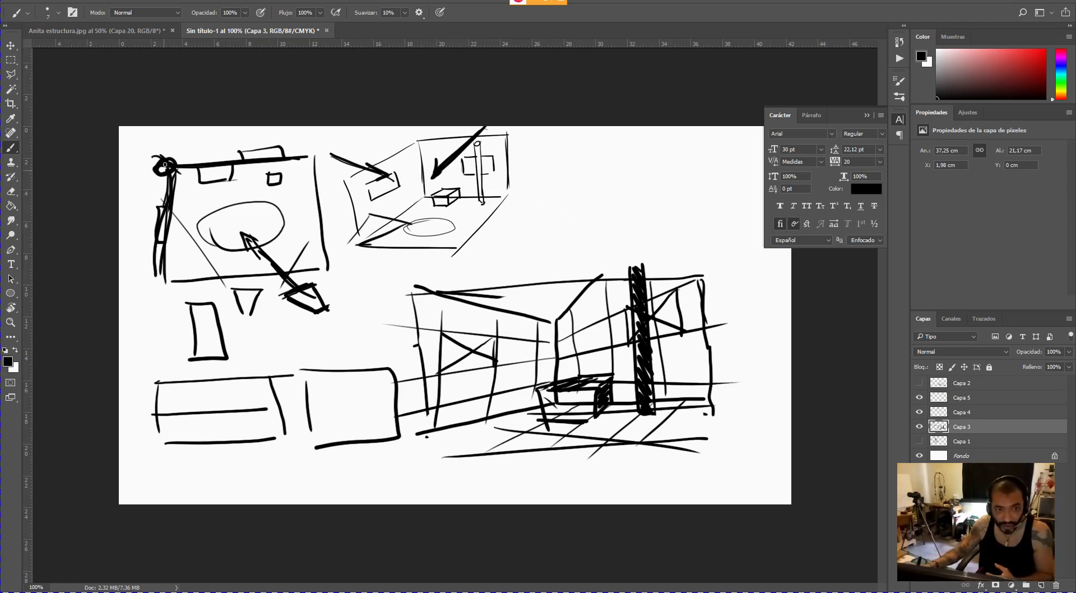
- Thicken the circle at the room plan's corner and draw a grid of vertical and horizontal lines across the plan
mouse_move(165, 165)
mouse_down()
mouse_move(210, 174)
mouse_move(196, 276)
mouse_move(233, 172)
mouse_up()
drag(173, 196, 324, 195)
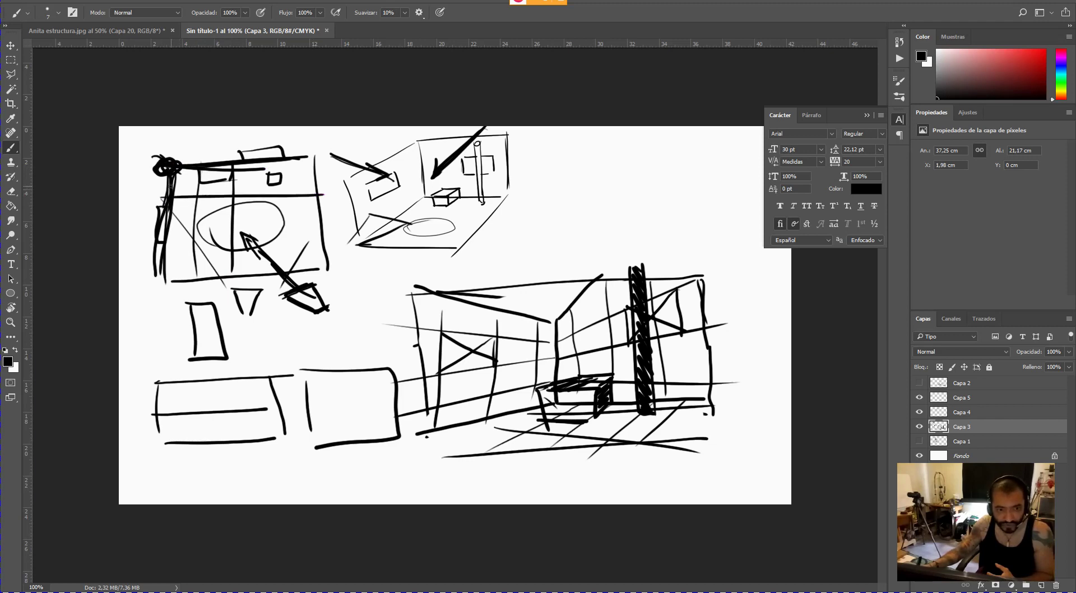
drag(168, 188, 331, 177)
drag(168, 228, 319, 218)
drag(170, 257, 301, 250)
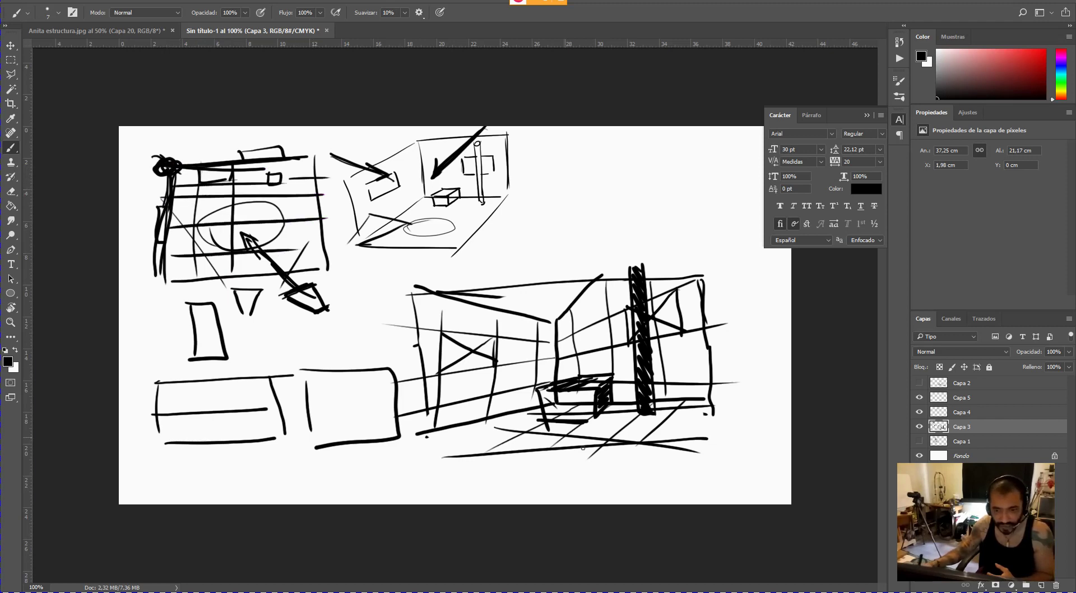
- Outline and shade a flat strip along the front edge of the large room's floor grid
drag(480, 448, 638, 439)
drag(480, 451, 588, 445)
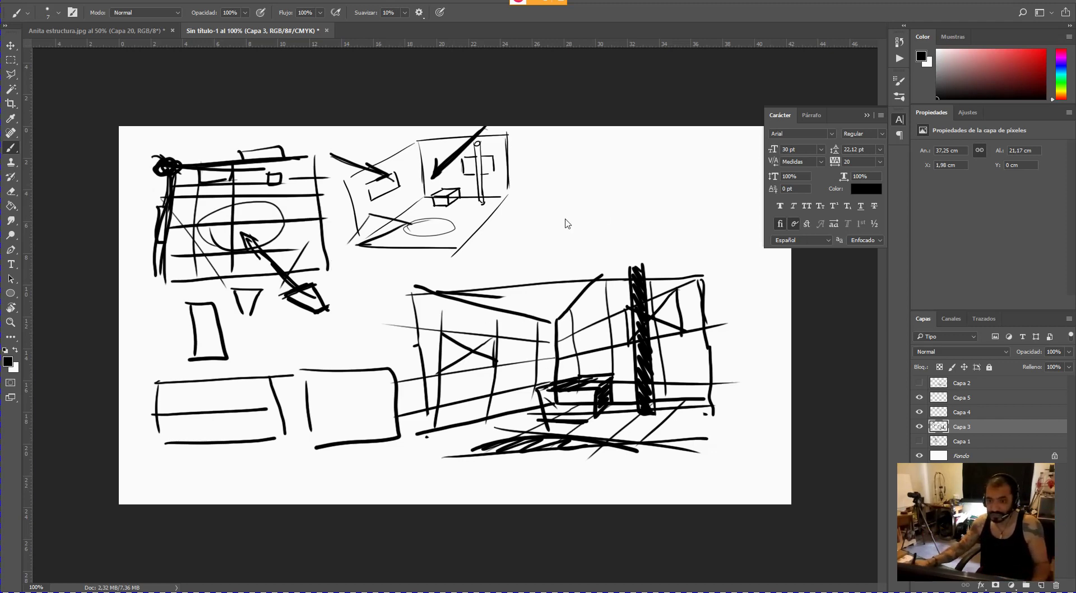
key(alt)
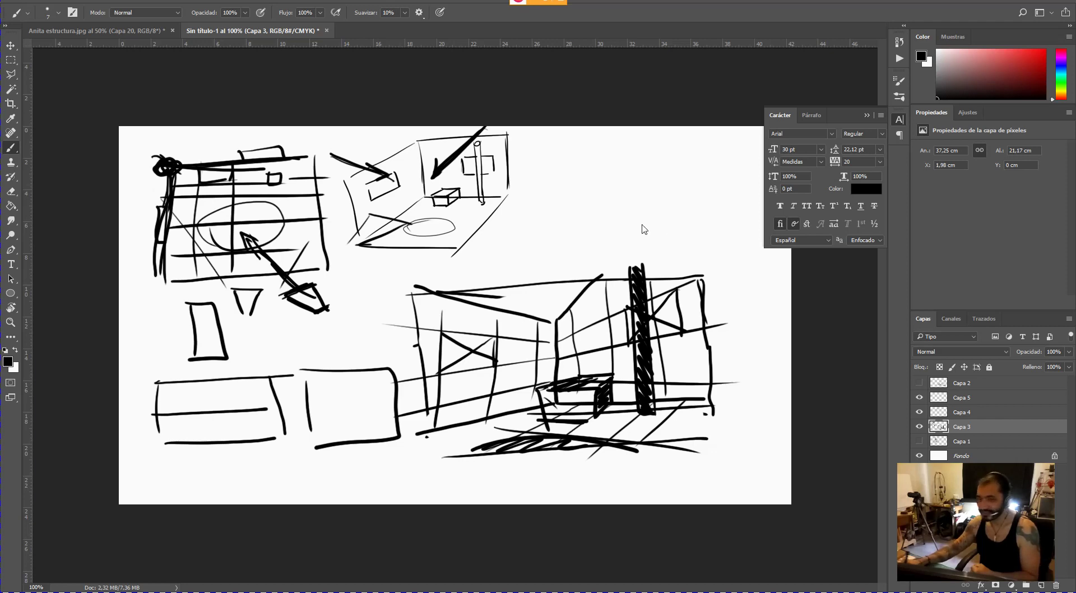
- Switch to Firefox, return from the Anita structure image to the course page and examine Anita's expression and pose illustrations
click(149, 31)
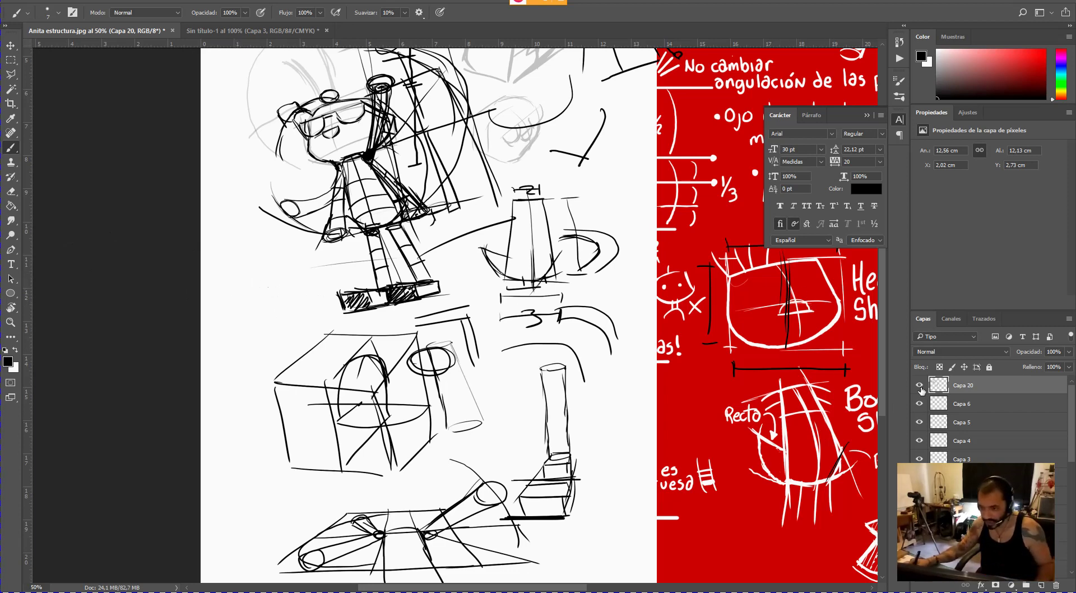
key(alt+Tab)
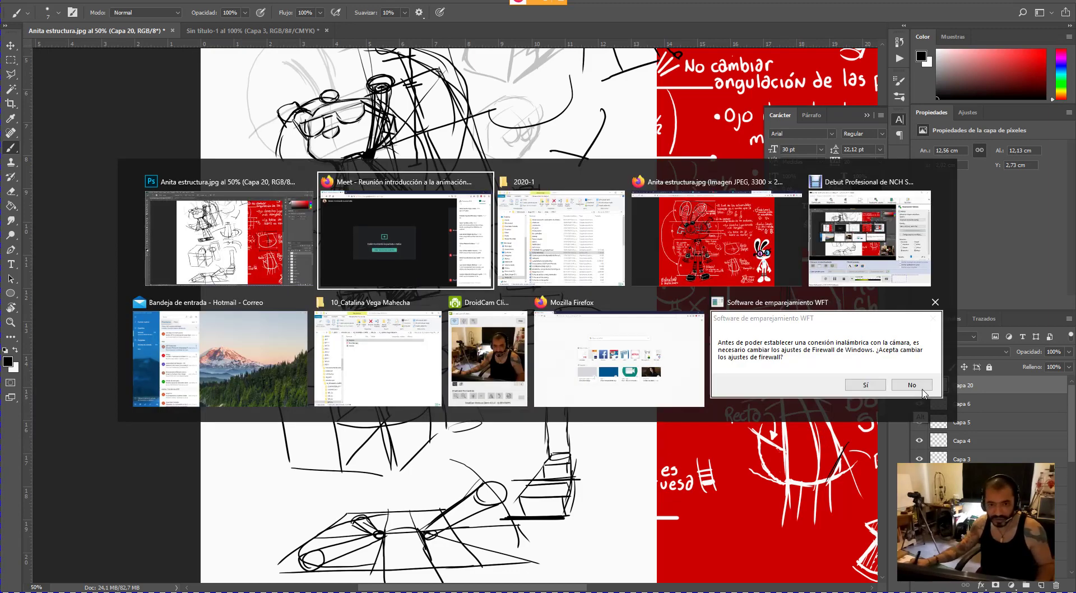
key(alt+Tab)
key(alt+Tab)
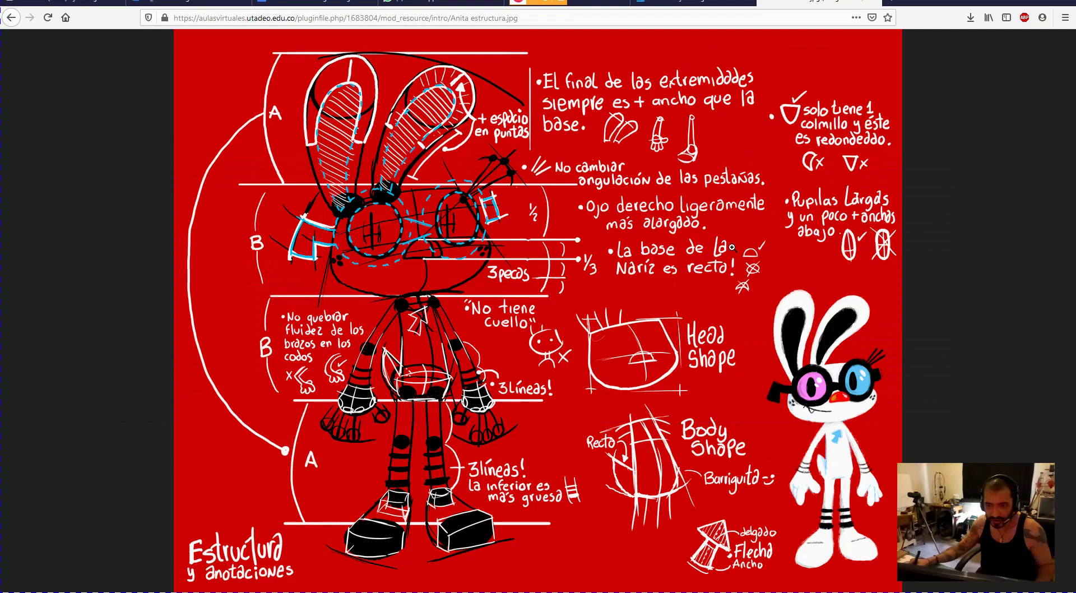
click(11, 17)
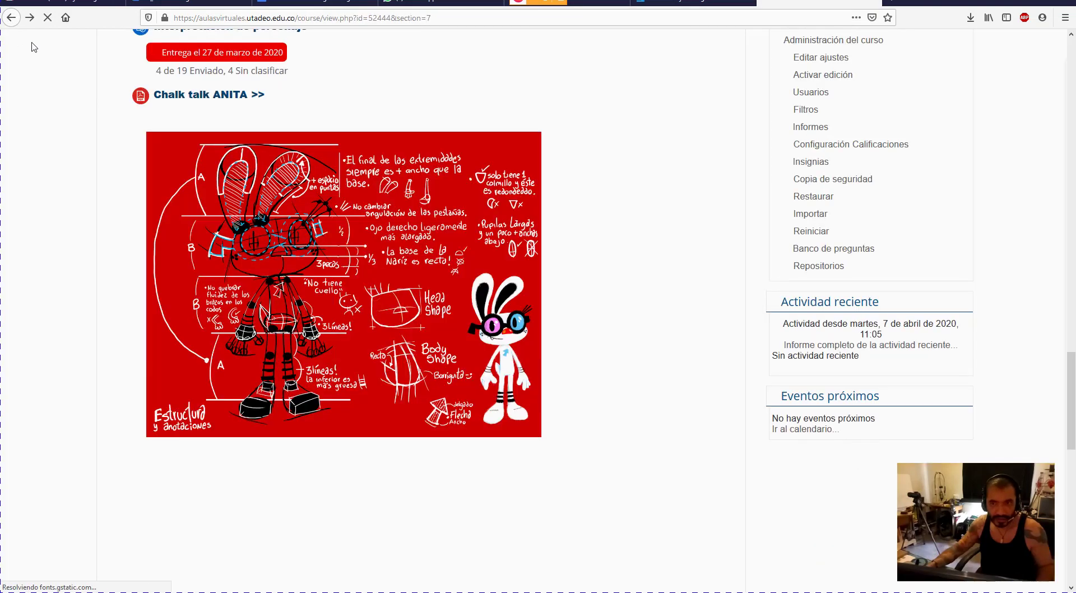
scroll(1052, 449, down, 7)
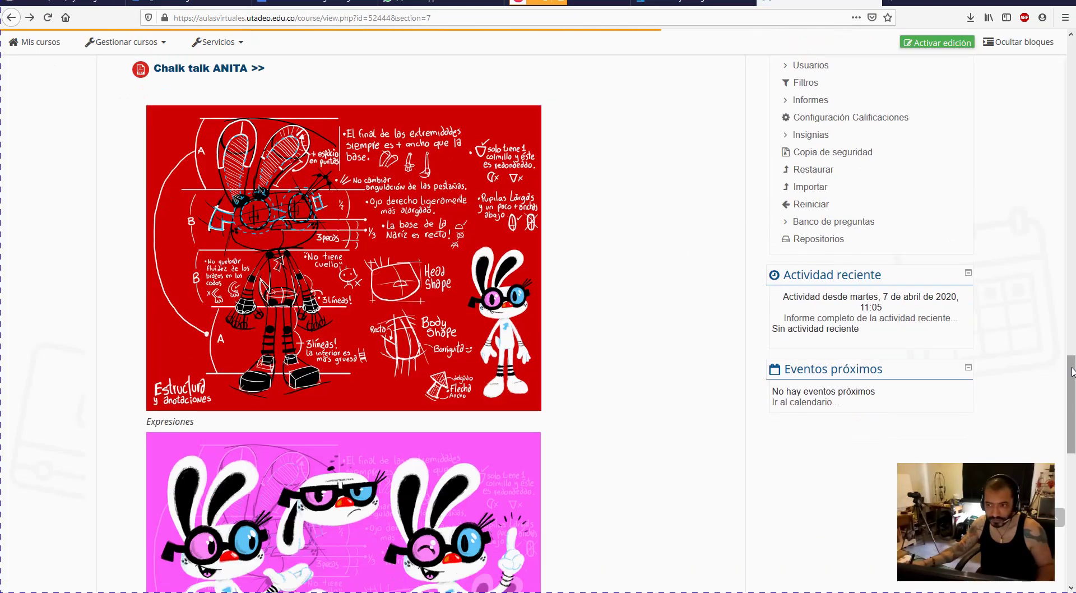
scroll(1052, 448, down, 2)
scroll(1052, 451, up, 3)
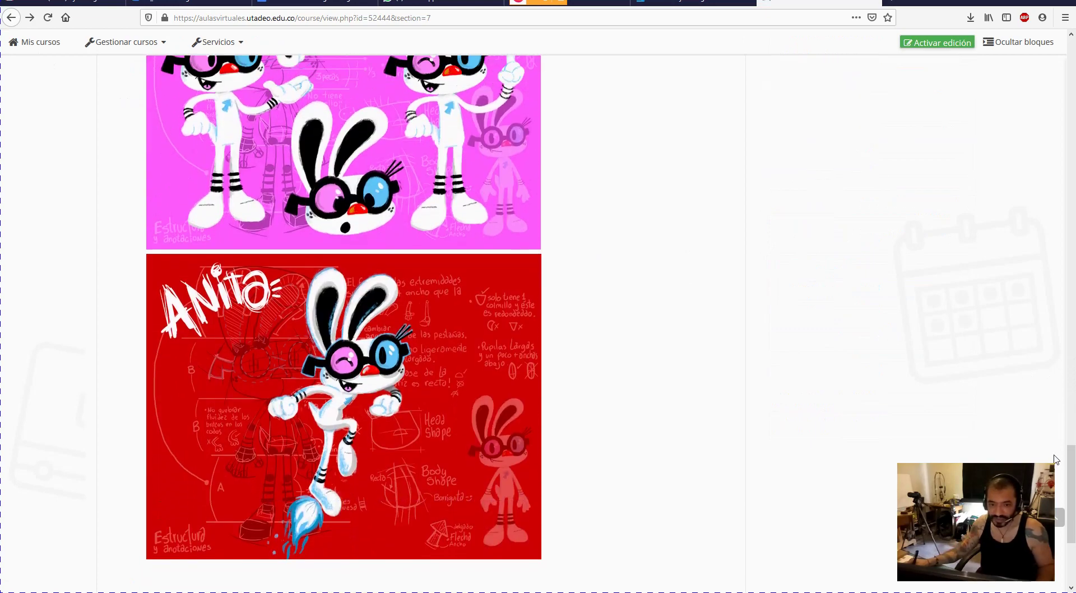
scroll(1051, 458, down, 3)
scroll(1065, 448, up, 2)
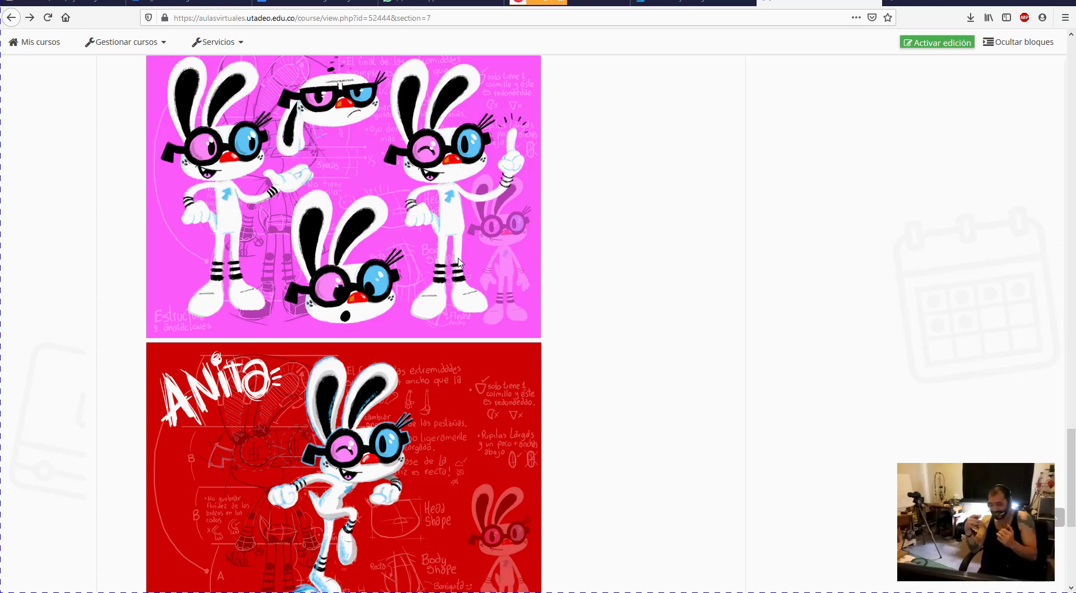
- Switch back to Photoshop and group the sketch layers from Capa 2 through Capa 20 of Anita estructura.jpg
key(alt+Tab)
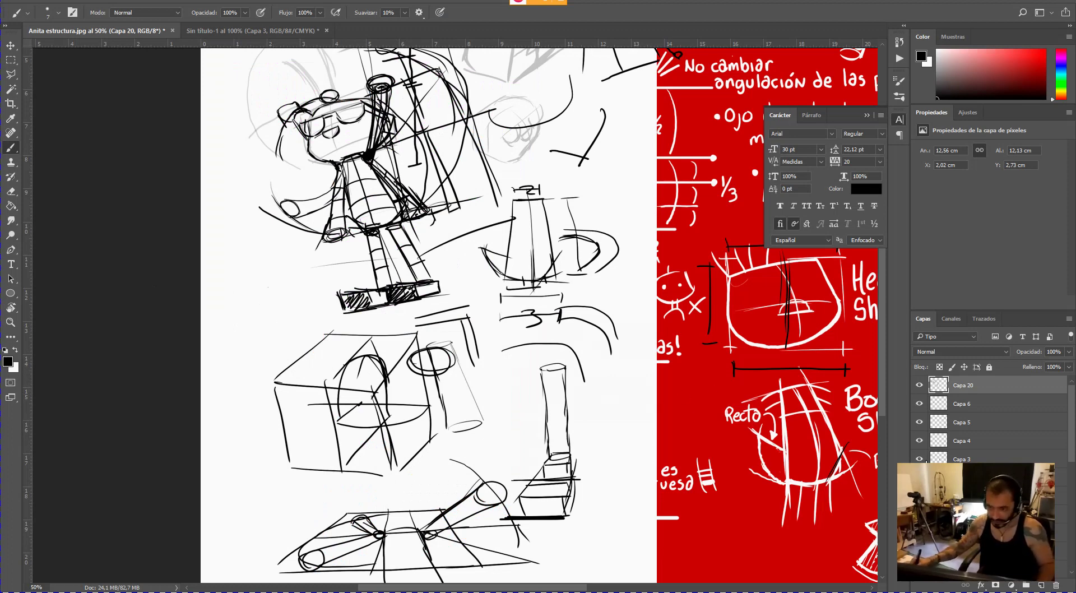
scroll(1067, 549, down, 5)
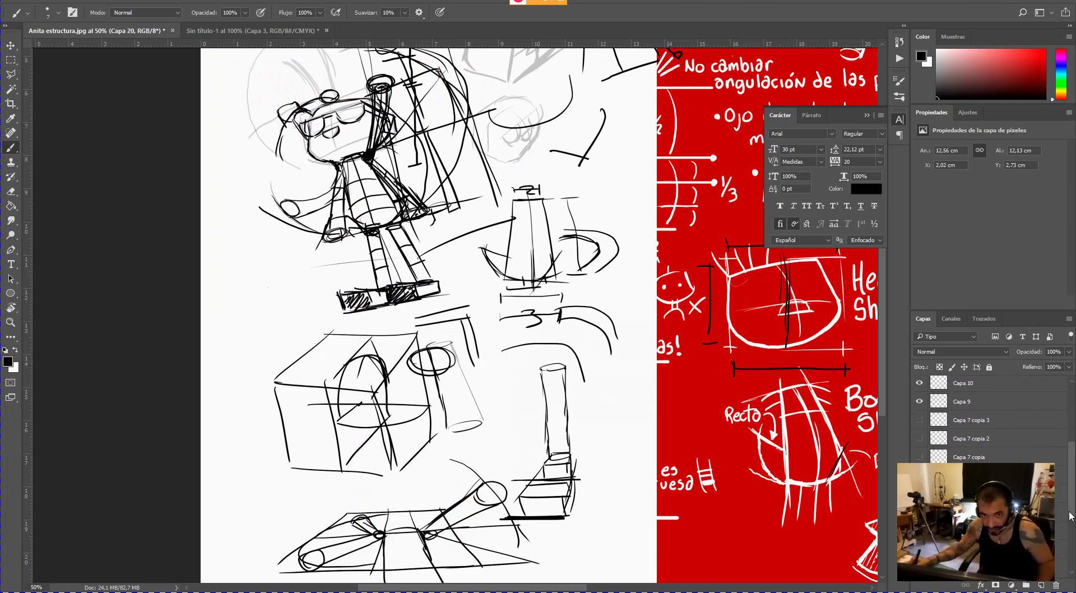
drag(1068, 549, 1069, 576)
key(alt+[)
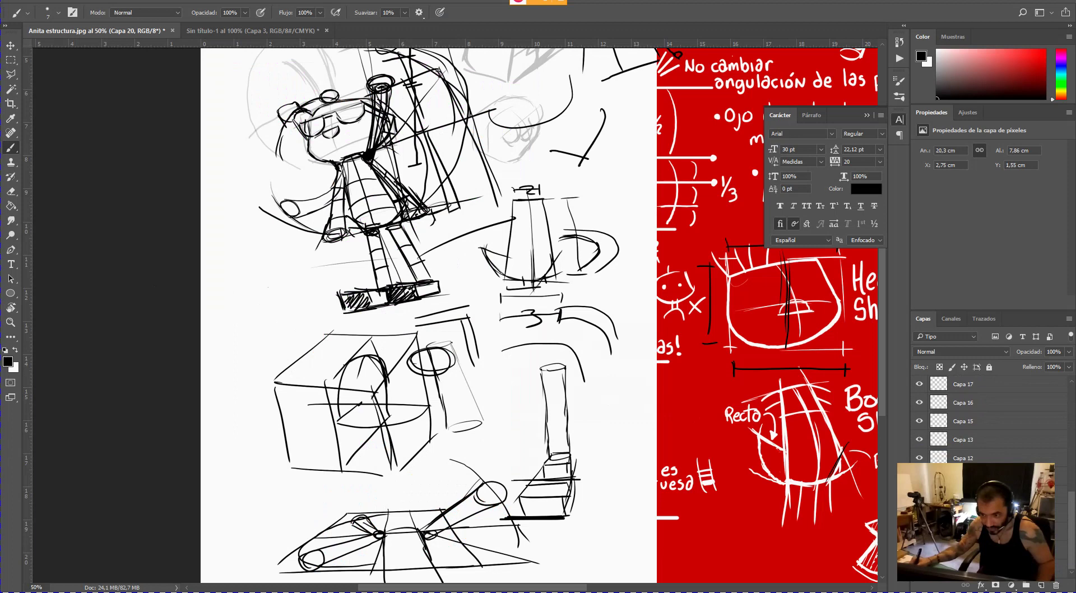
scroll(1055, 398, up, 10)
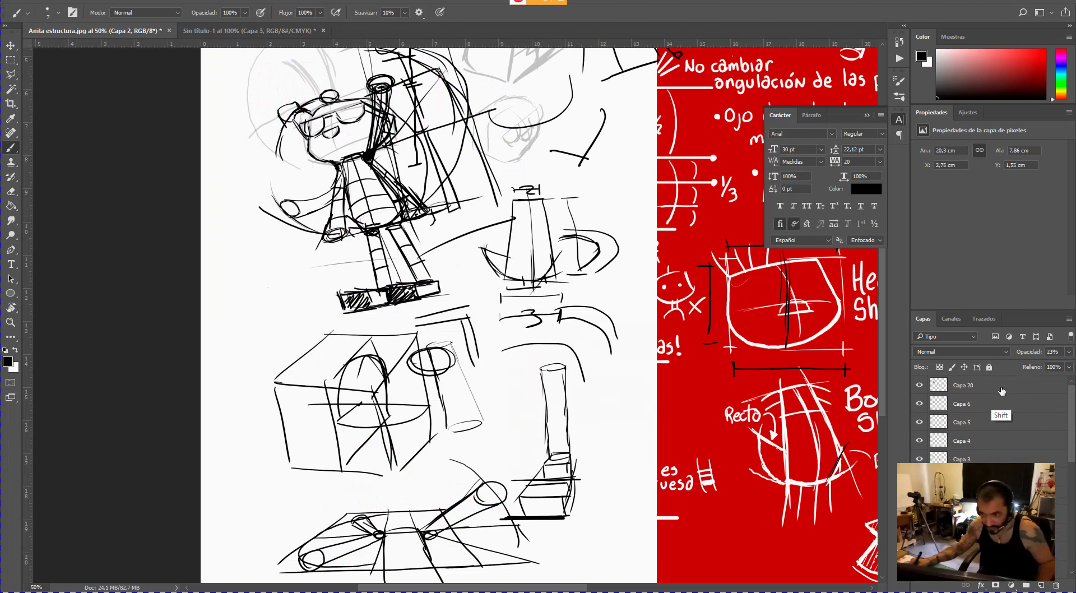
key(ctrl+g)
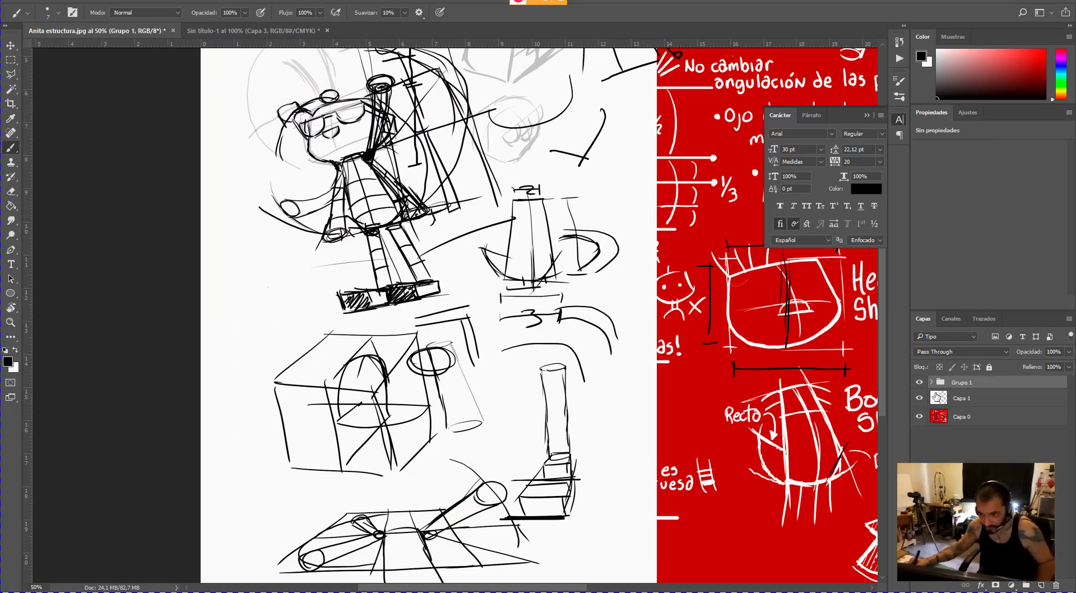
- Add a new layer above Grupo 1 and hide the group
click(1039, 586)
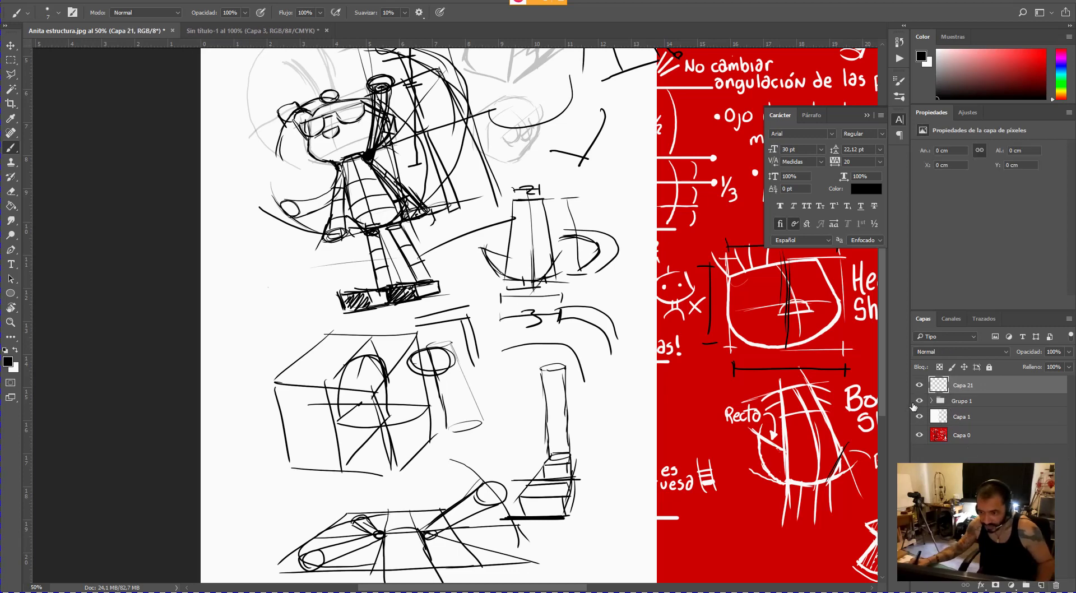
click(919, 401)
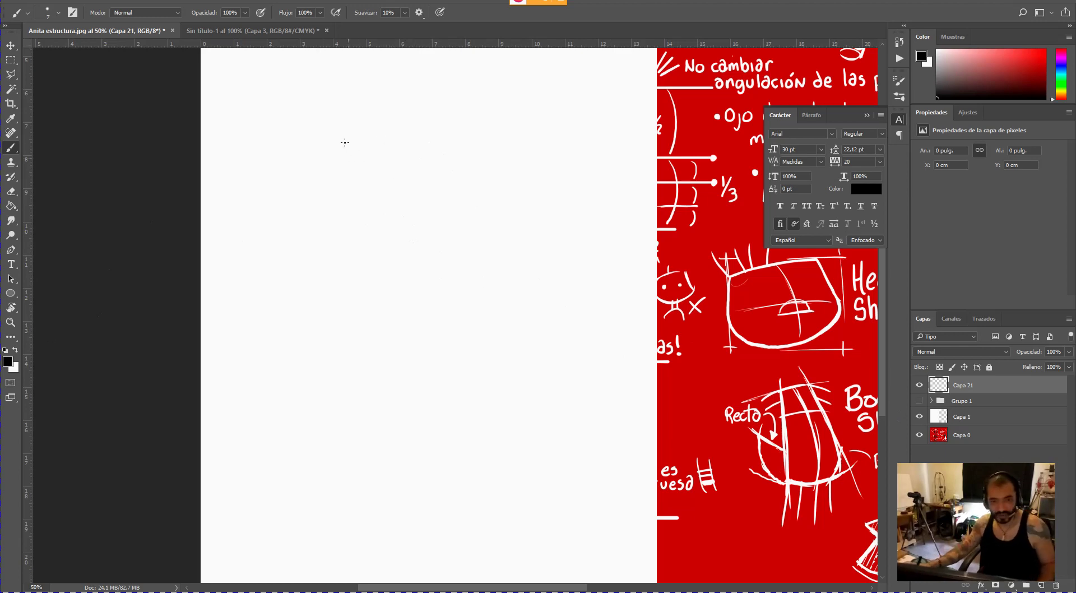
- Sketch a rectangular head about 0.8 by 0.63 inches with a tapered body beneath it
mouse_move(344, 139)
mouse_down()
mouse_move(343, 185)
mouse_move(399, 137)
mouse_move(404, 187)
mouse_up()
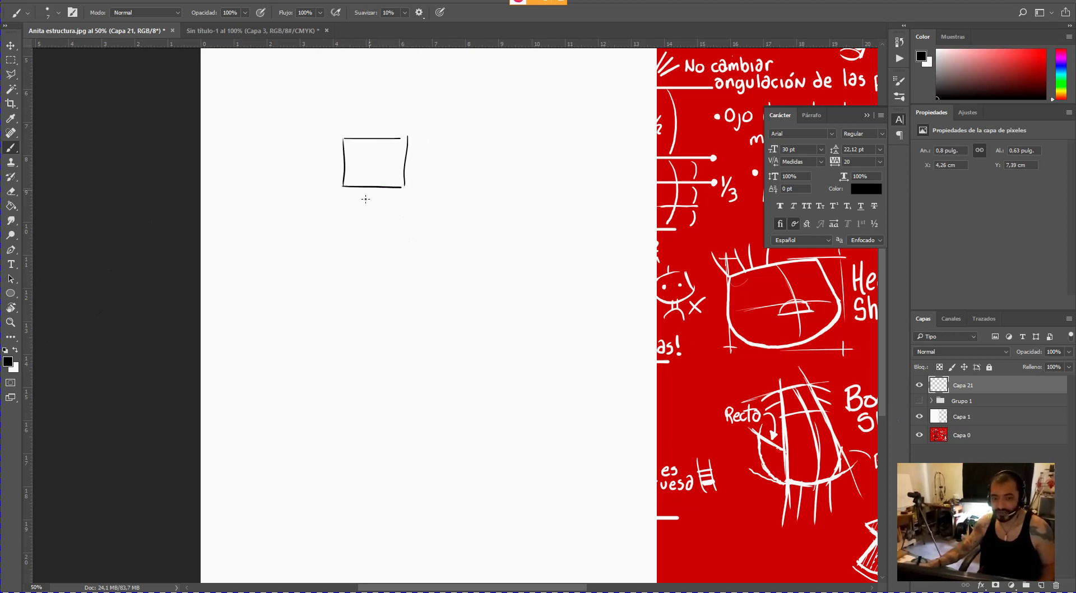
drag(360, 207, 347, 255)
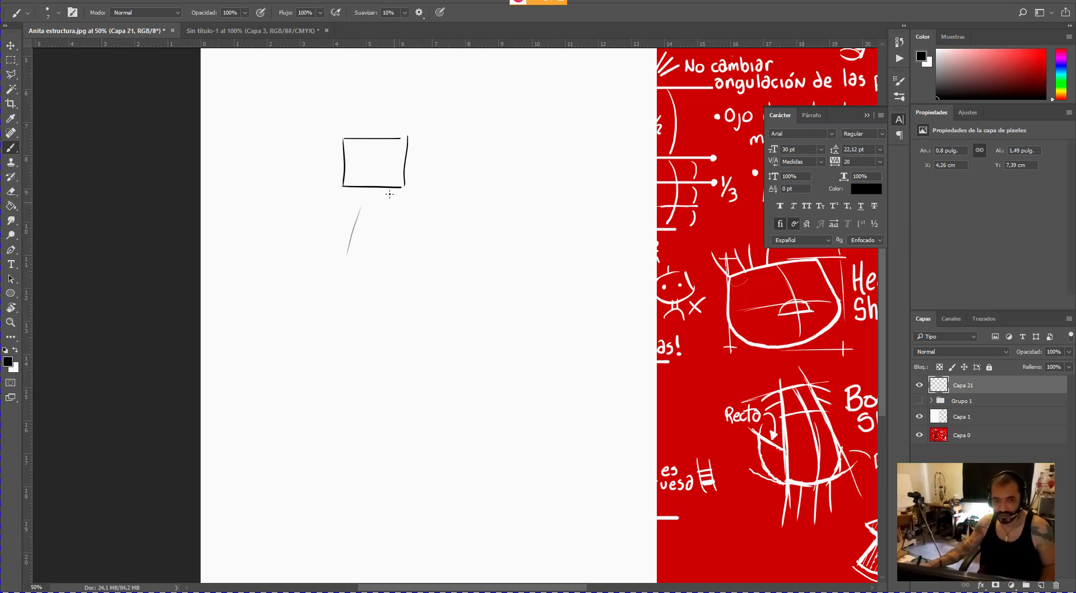
mouse_move(383, 195)
mouse_down()
mouse_move(390, 252)
mouse_move(353, 233)
mouse_move(357, 261)
mouse_move(391, 244)
mouse_up()
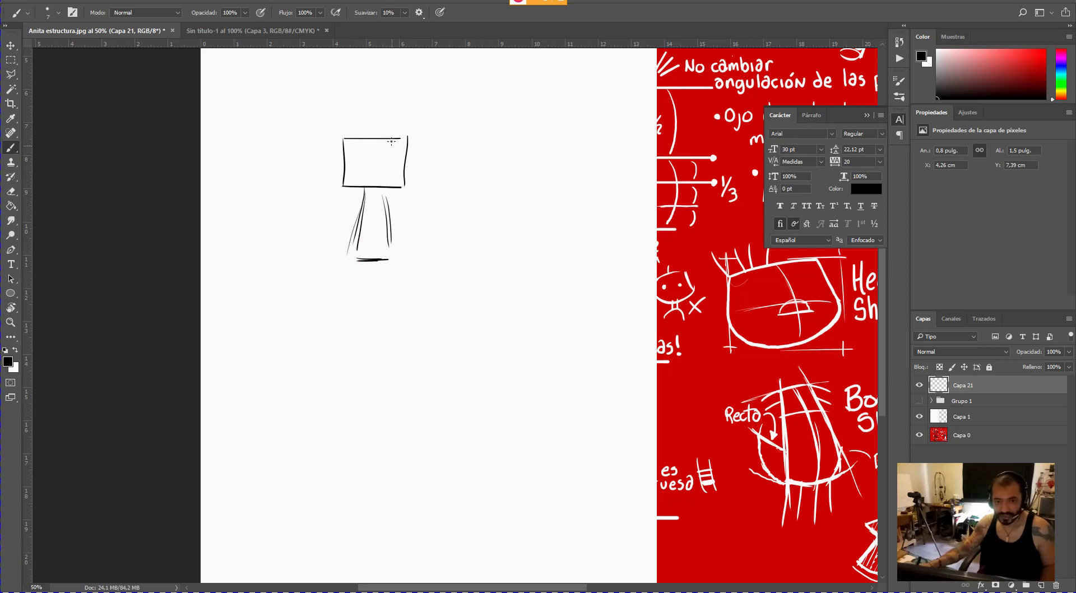
- Draw the notched cheek, slanted jaw and rounded chin on the head box, marking the same jaw slant on the reference head shape
drag(392, 139, 405, 160)
key(ctrl+z)
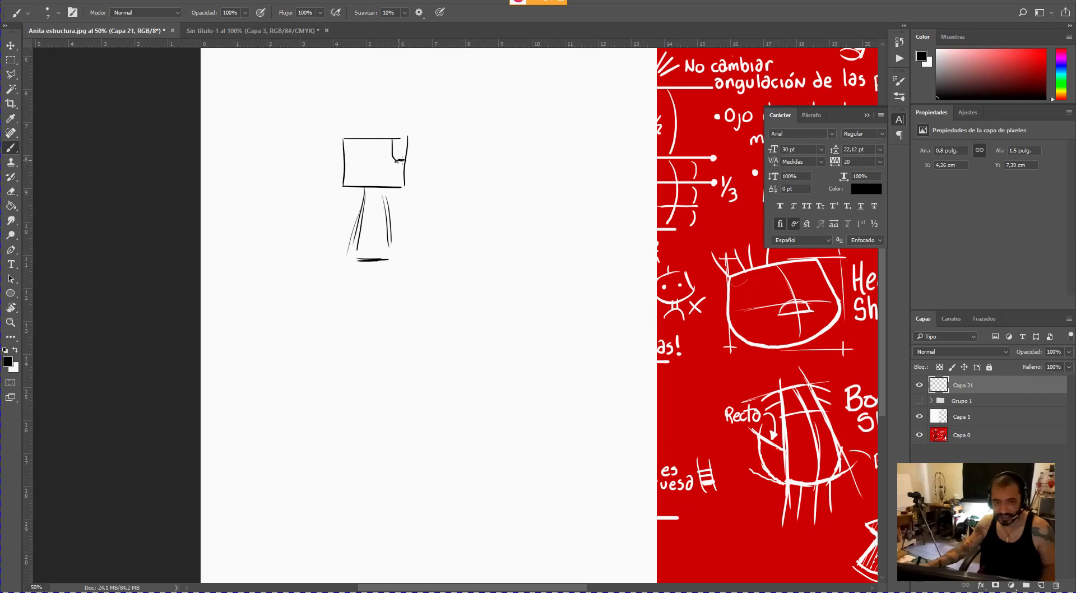
drag(404, 161, 385, 188)
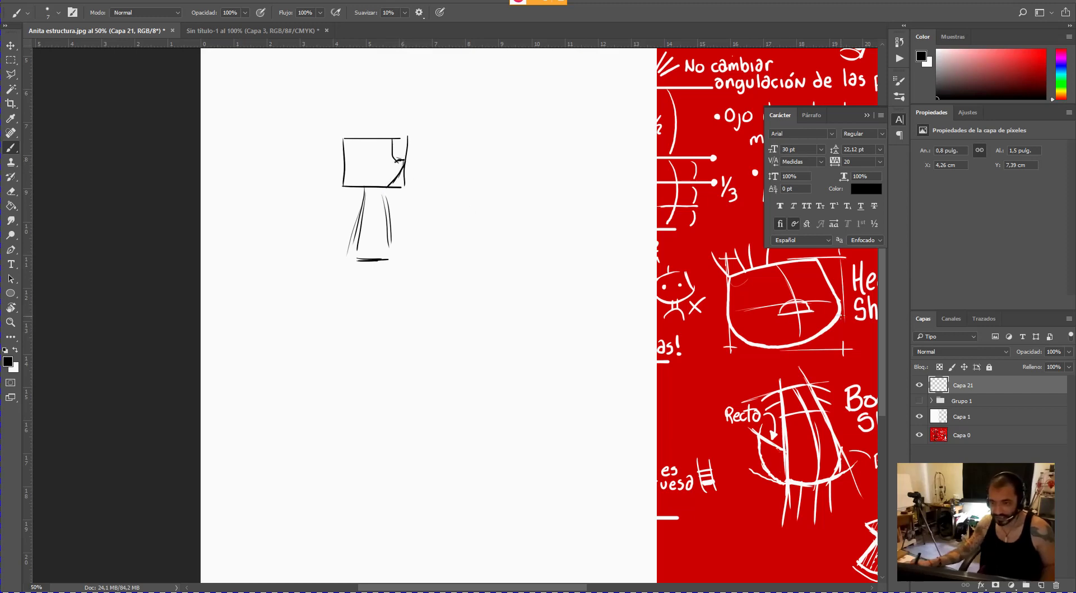
mouse_move(857, 291)
mouse_down()
mouse_move(784, 369)
mouse_move(852, 297)
mouse_move(807, 347)
mouse_up()
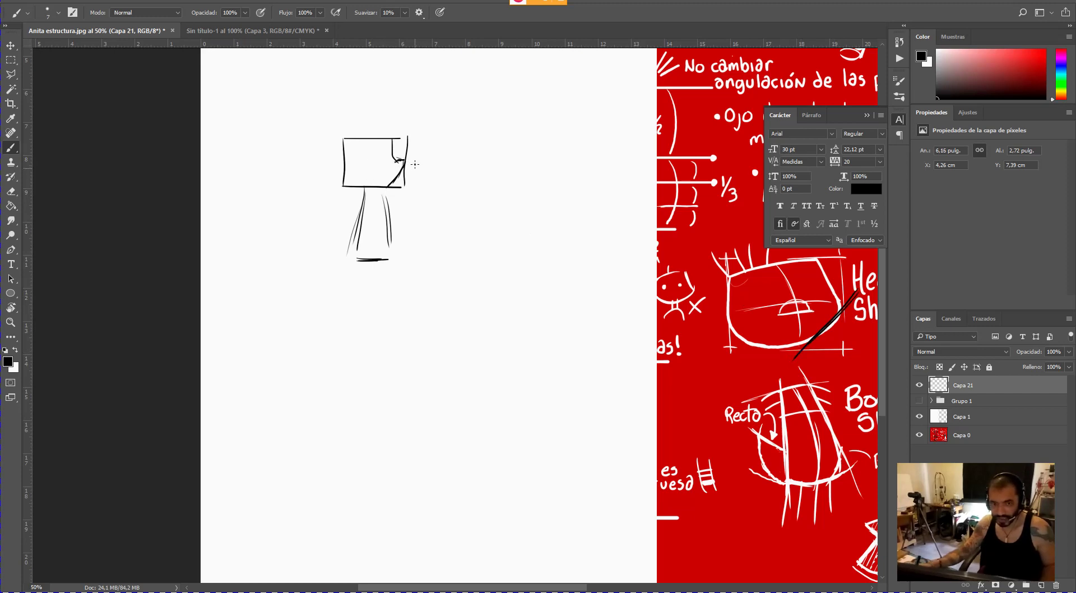
drag(418, 155, 371, 206)
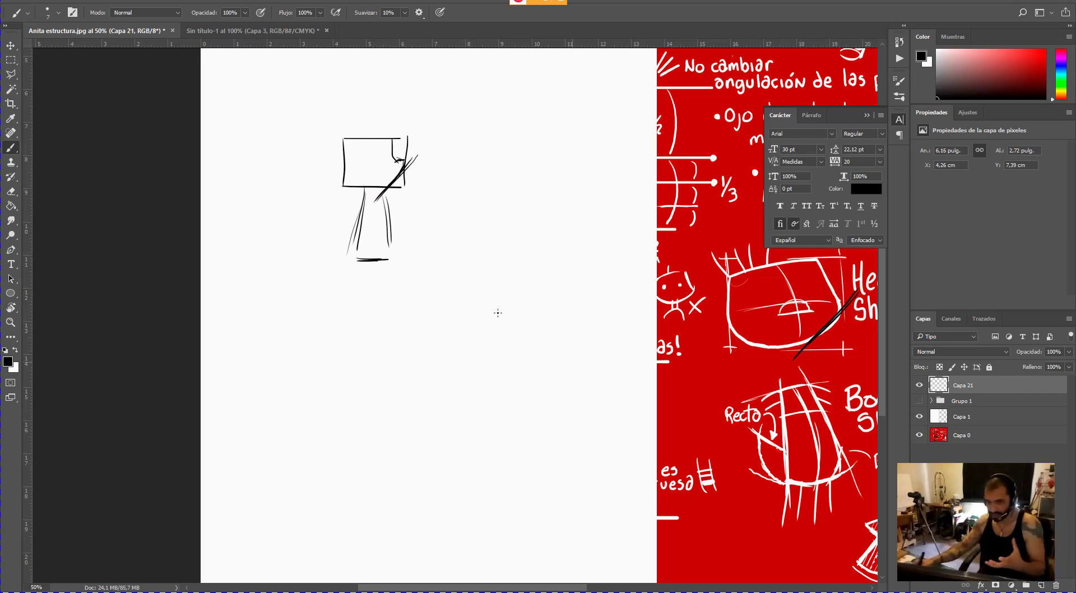
mouse_move(342, 178)
mouse_down()
mouse_move(359, 193)
mouse_move(393, 185)
mouse_up()
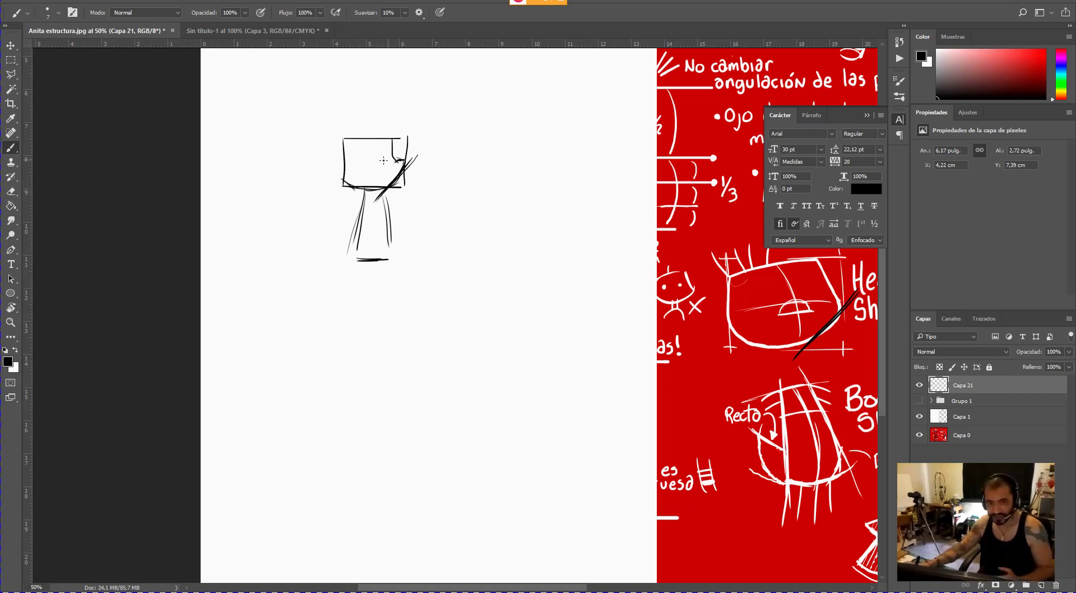
- Add a horizontal guideline across the head and darken its upper cheek slant, tracing the matching slant on the reference head shape
drag(324, 165, 365, 163)
drag(434, 159, 325, 165)
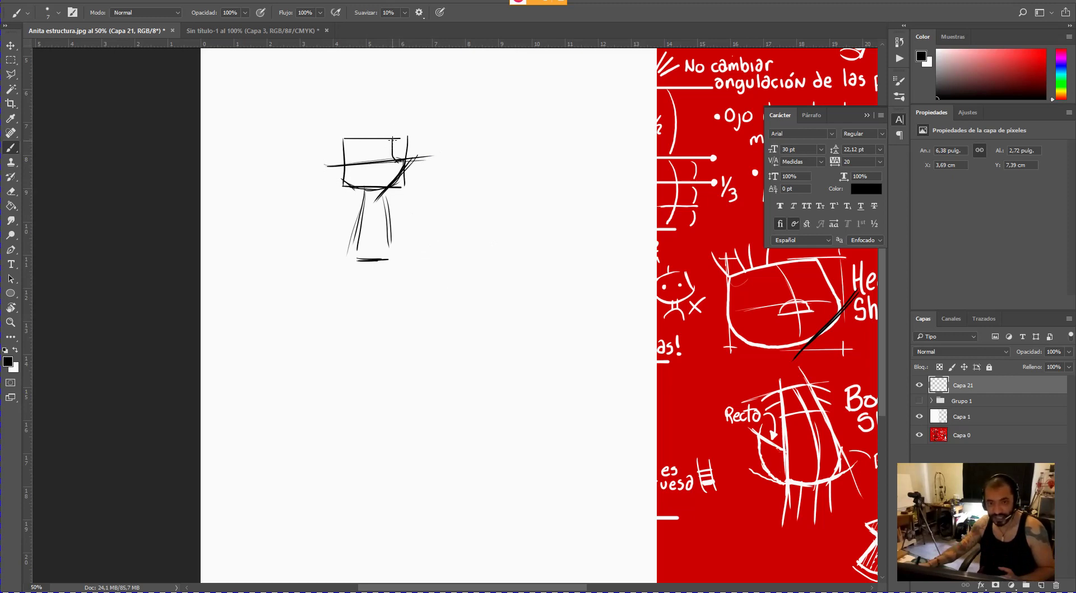
mouse_move(394, 147)
mouse_down()
mouse_move(411, 168)
mouse_move(402, 157)
mouse_up()
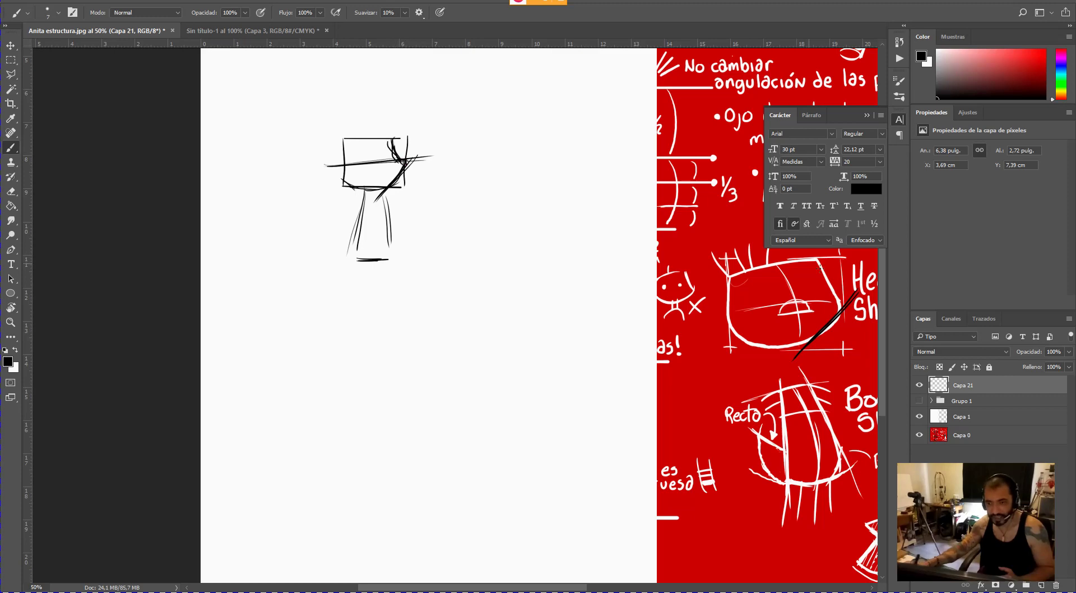
drag(822, 256, 847, 300)
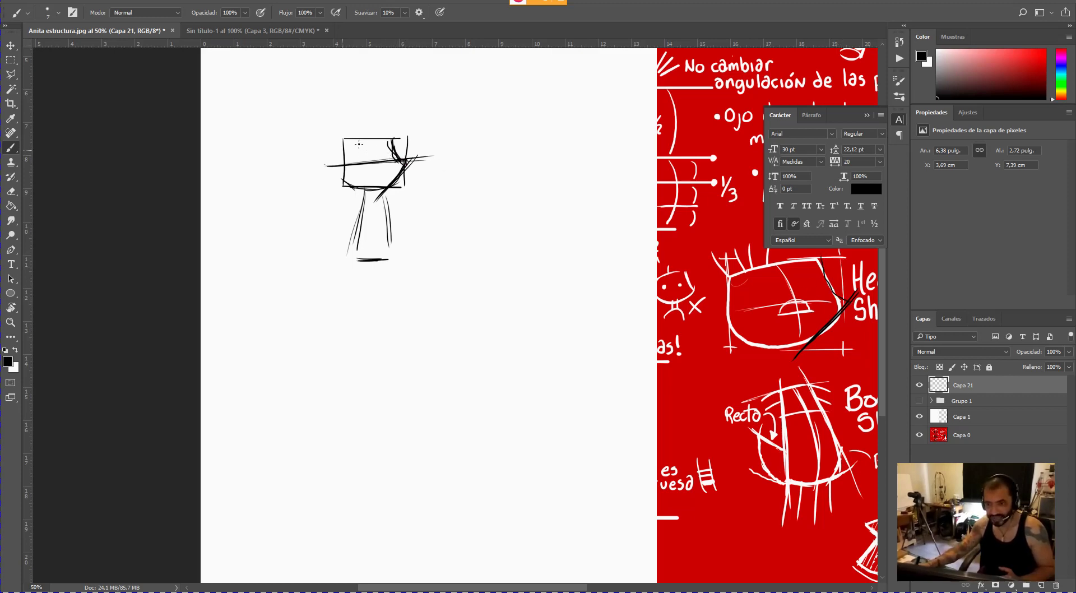
- Sketch a rounded, notched three-quarter head beside the boxy one, with parallel corner lines inside it, and slant the boxy head's top edge
mouse_move(340, 150)
mouse_down()
mouse_move(394, 140)
mouse_move(459, 181)
mouse_up()
mouse_move(447, 143)
mouse_down()
mouse_move(494, 133)
mouse_move(531, 146)
mouse_move(513, 183)
mouse_up()
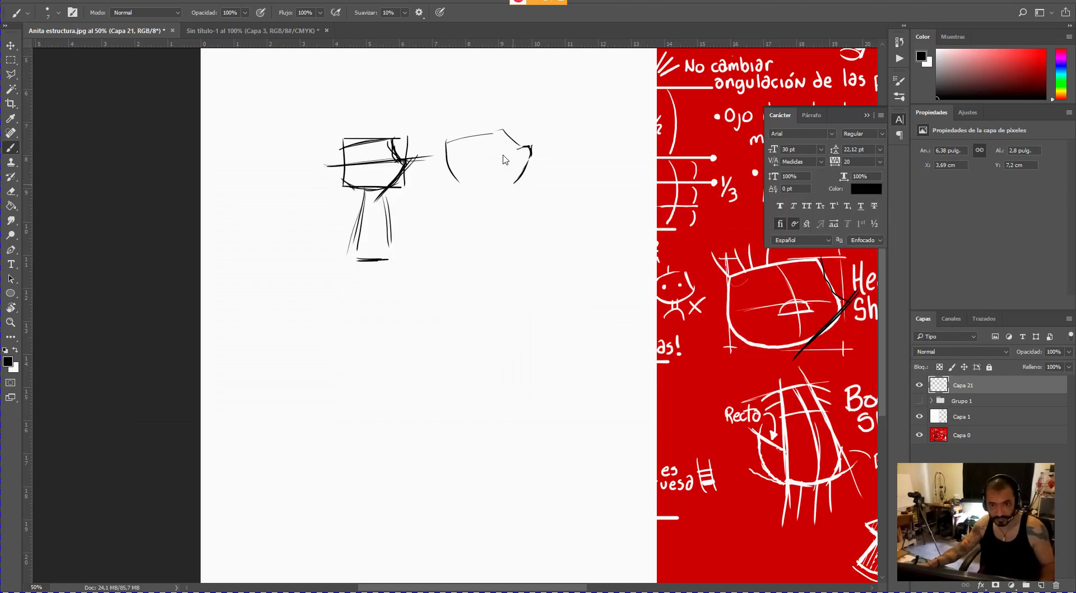
mouse_move(512, 132)
mouse_down()
mouse_move(516, 148)
mouse_move(511, 138)
mouse_move(479, 153)
mouse_move(463, 174)
mouse_move(501, 129)
mouse_move(513, 134)
mouse_up()
mouse_move(448, 145)
mouse_down()
mouse_move(478, 190)
mouse_move(459, 190)
mouse_move(522, 177)
mouse_up()
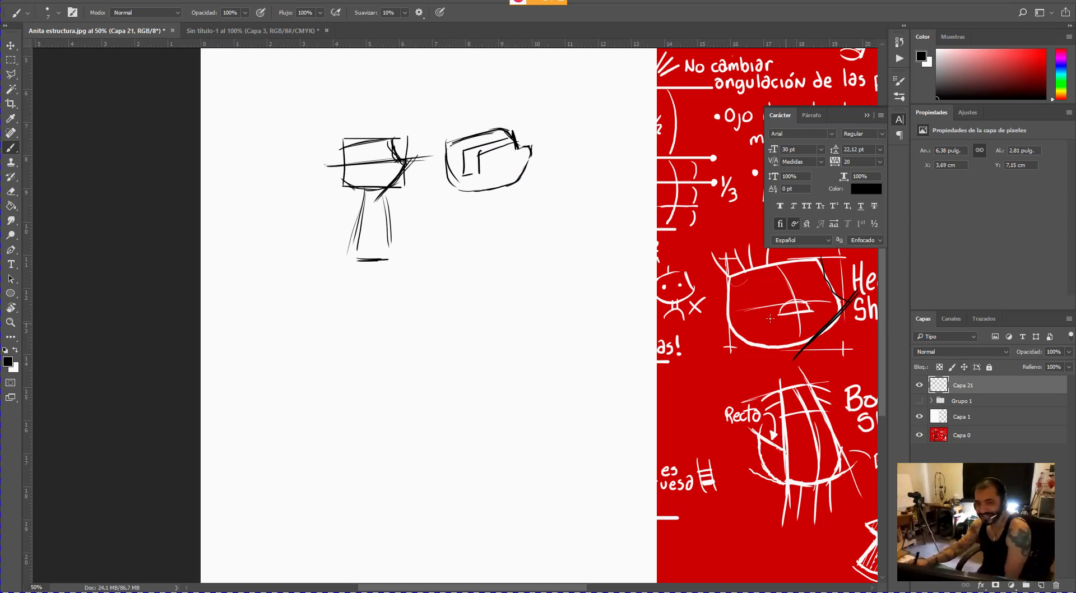
- Mark the reference head shape with an arrow at the rear jaw, a darkened cheek slant and circles around the cheek point and central facial feature
mouse_move(695, 324)
mouse_down()
mouse_move(735, 320)
mouse_move(731, 333)
mouse_up()
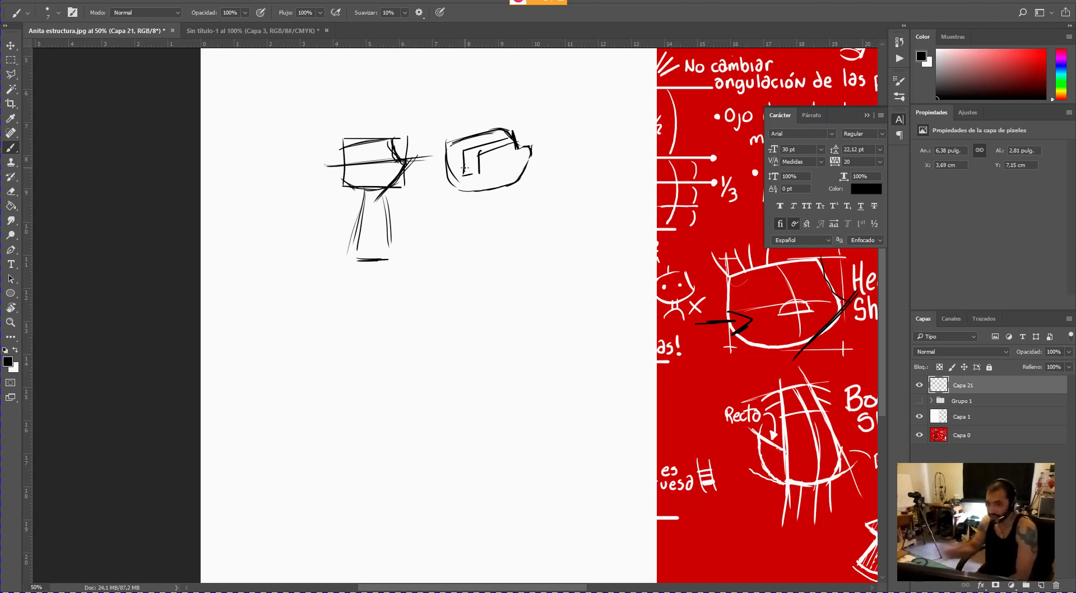
mouse_move(814, 310)
mouse_down()
mouse_move(846, 296)
mouse_move(829, 300)
mouse_move(845, 309)
mouse_move(841, 297)
mouse_move(832, 322)
mouse_up()
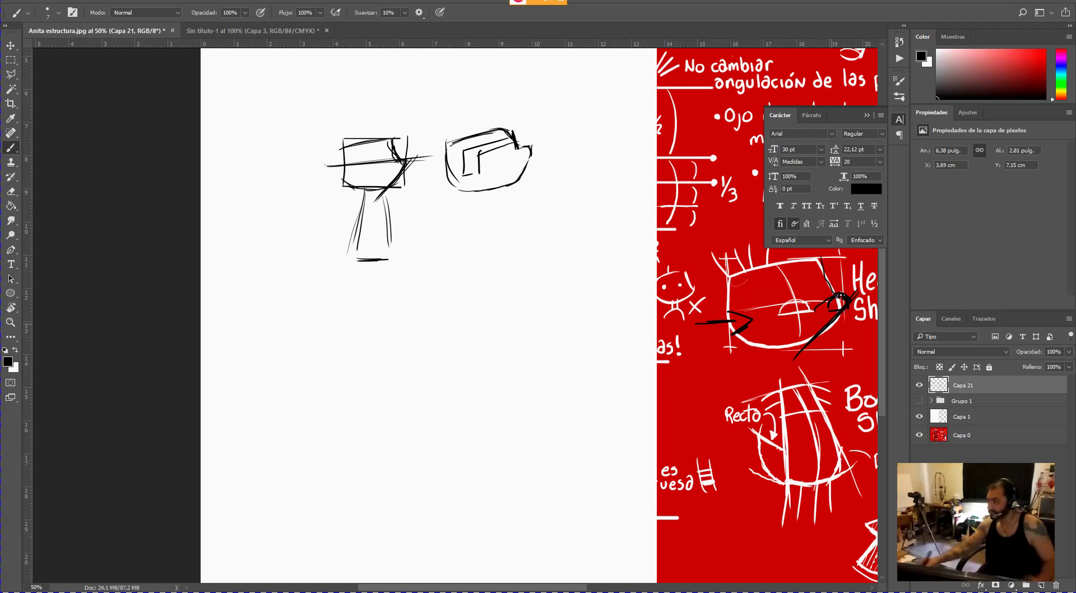
key(alt)
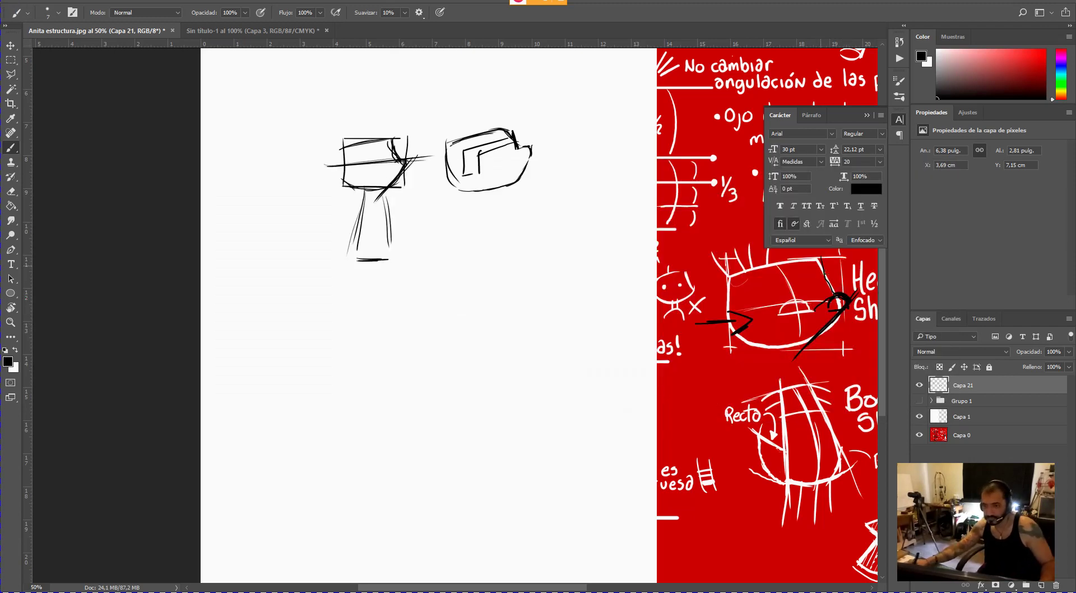
mouse_move(840, 296)
mouse_down()
mouse_move(827, 270)
mouse_move(840, 297)
mouse_up()
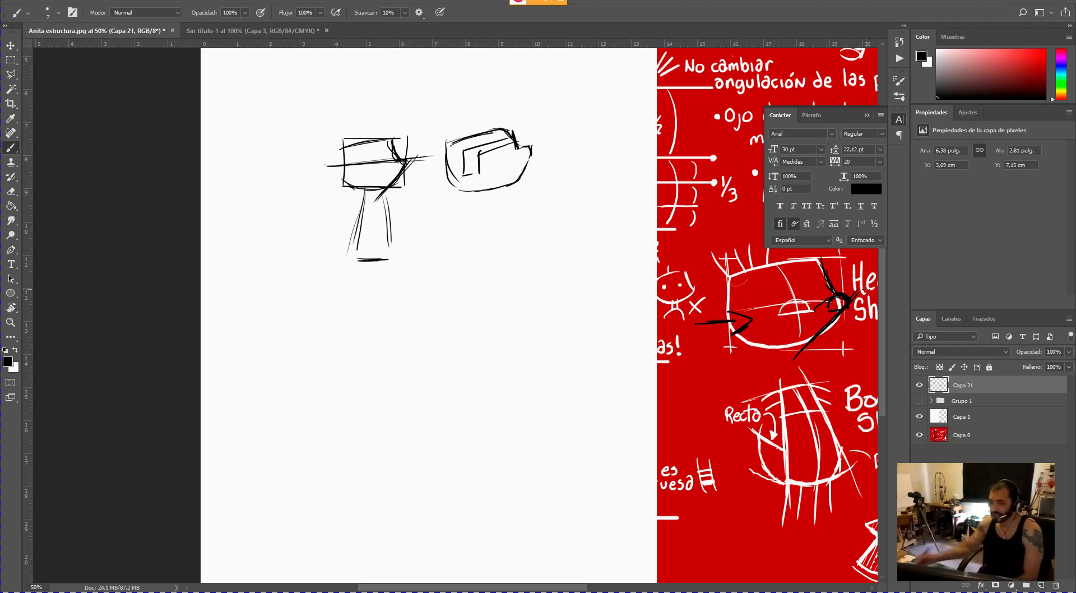
mouse_move(780, 297)
mouse_down()
mouse_move(775, 308)
mouse_move(800, 317)
mouse_up()
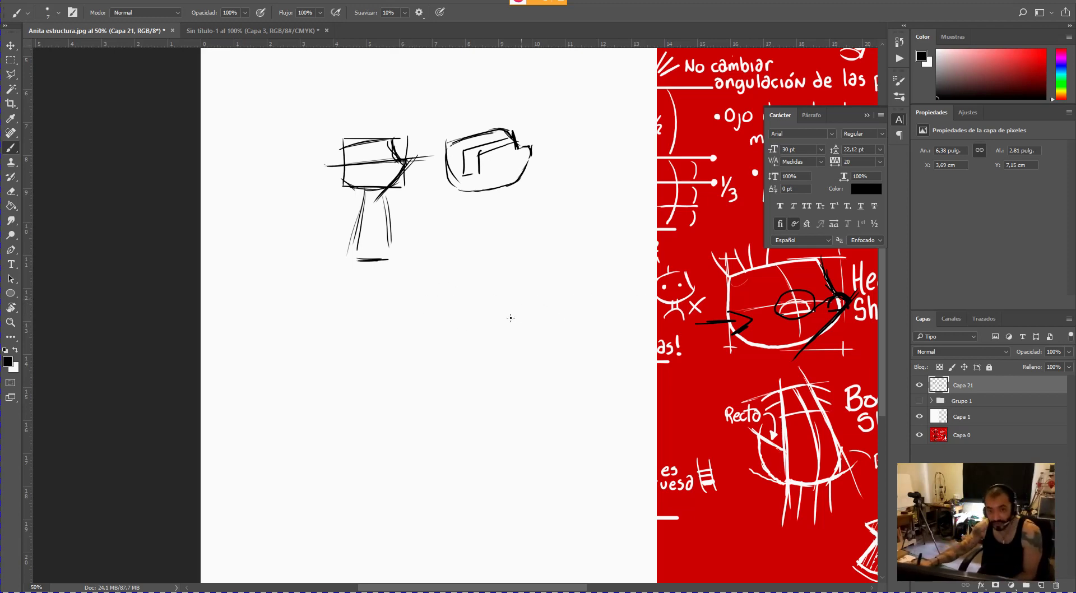
- Below the heads, draw a ground line with a foot and curved line of action, then build the supporting leg along the curve
mouse_move(425, 438)
mouse_down()
mouse_move(522, 435)
mouse_move(430, 434)
mouse_move(466, 427)
mouse_move(472, 440)
mouse_up()
mouse_move(451, 280)
mouse_down()
mouse_move(499, 358)
mouse_move(467, 409)
mouse_up()
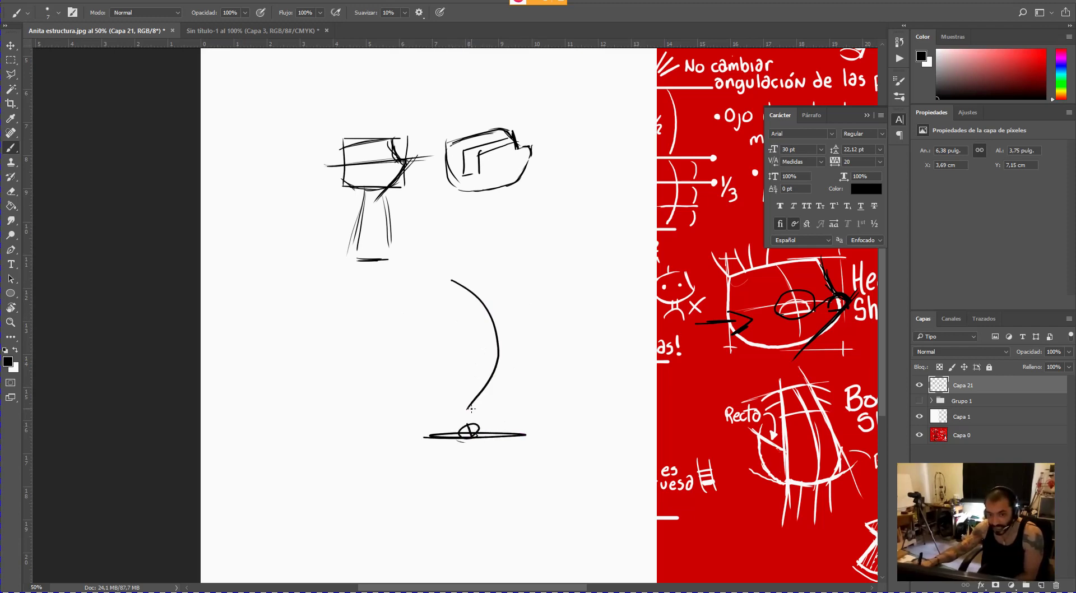
drag(484, 351, 467, 411)
mouse_move(494, 365)
mouse_down()
mouse_move(481, 434)
mouse_move(448, 426)
mouse_move(472, 425)
mouse_up()
drag(502, 354, 482, 415)
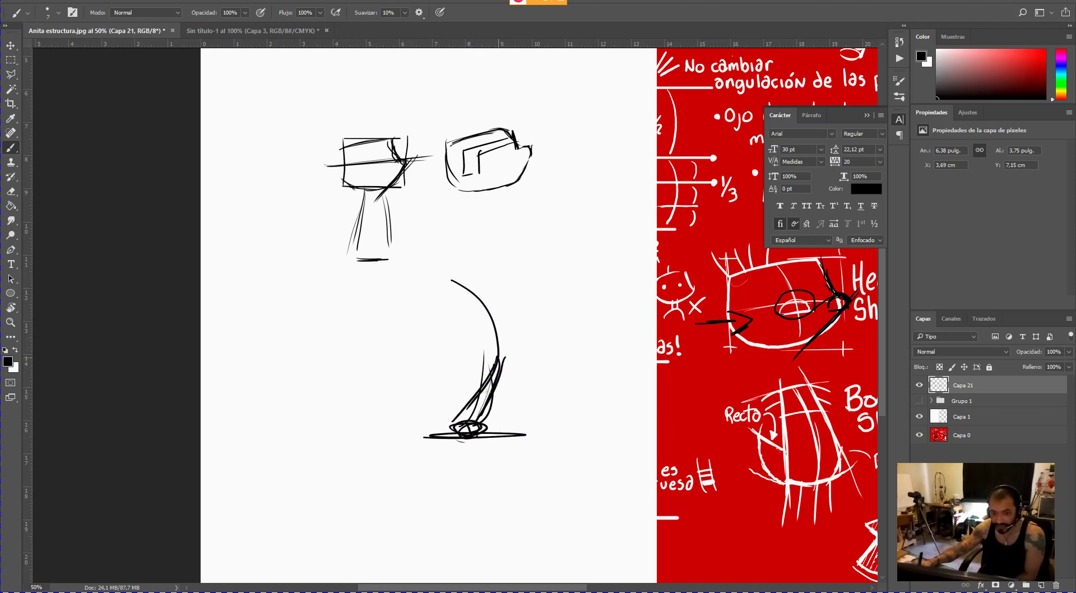
mouse_move(494, 363)
mouse_down()
mouse_move(463, 300)
mouse_move(481, 363)
mouse_up()
- Complete the leaning figure with a curved torso, an oval head, a leg stretched horizontally to its foot and two outstretched arms
mouse_move(452, 280)
mouse_down()
mouse_move(486, 295)
mouse_move(508, 357)
mouse_up()
mouse_move(473, 259)
mouse_down()
mouse_move(426, 303)
mouse_move(476, 286)
mouse_up()
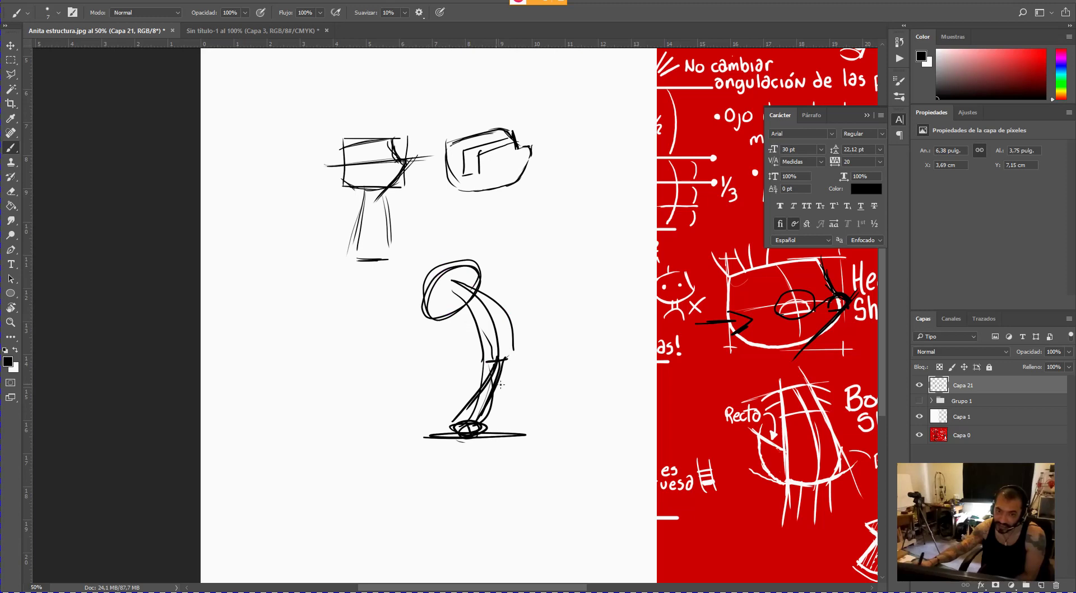
drag(509, 352, 580, 357)
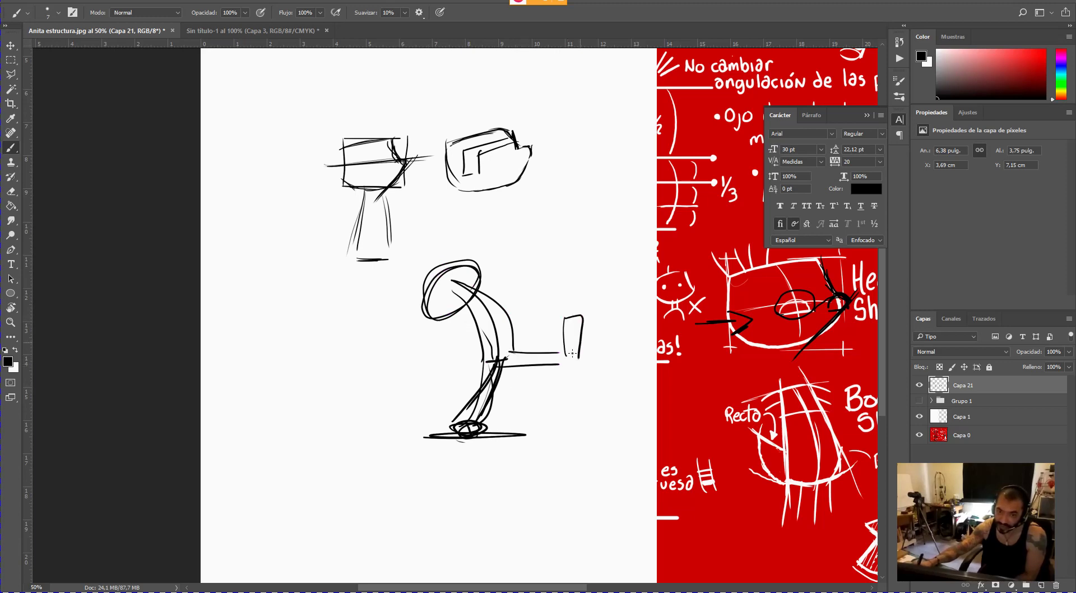
mouse_move(479, 320)
mouse_down()
mouse_move(405, 357)
mouse_move(537, 262)
mouse_up()
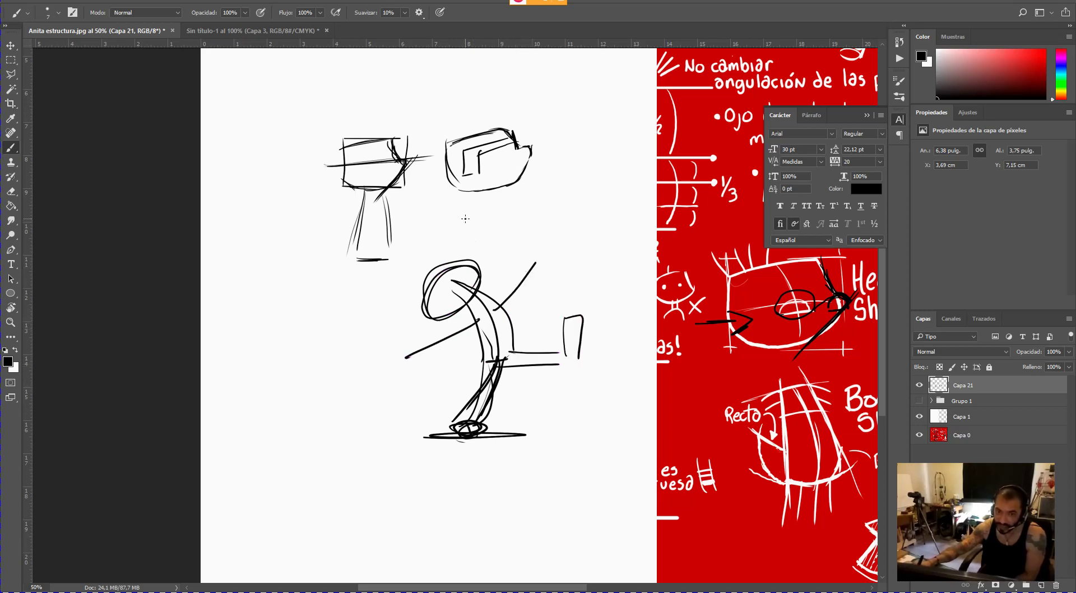
- Draw a vertical balance axis through the leaning figure's supporting foot, add its hand, and place a curved falling arrow above the extended leg
drag(471, 202, 474, 447)
drag(468, 455, 470, 458)
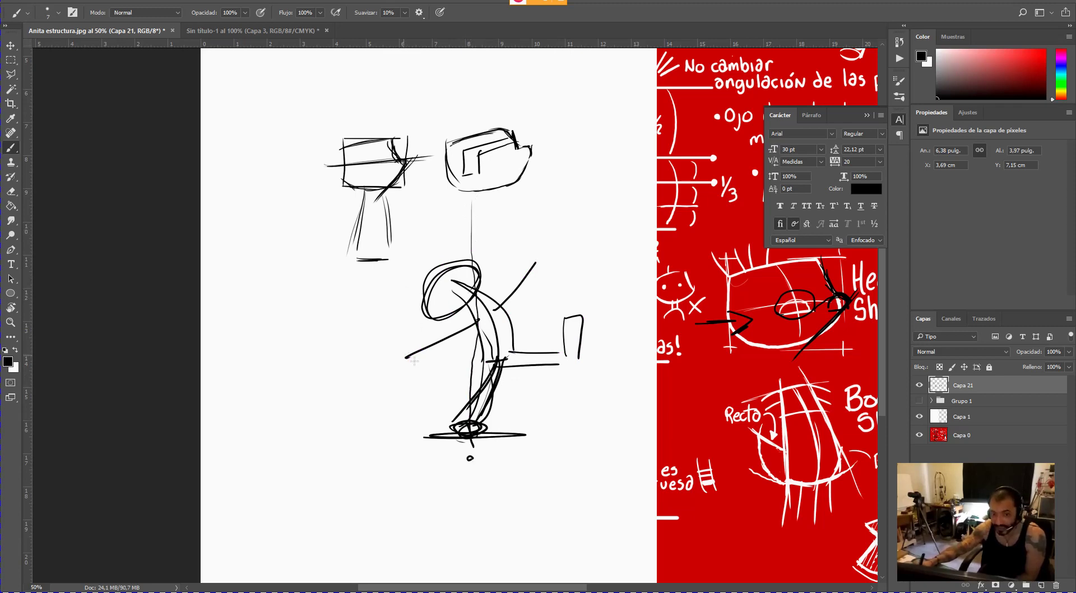
drag(414, 361, 407, 354)
mouse_move(502, 277)
mouse_down()
mouse_move(576, 300)
mouse_move(601, 307)
mouse_up()
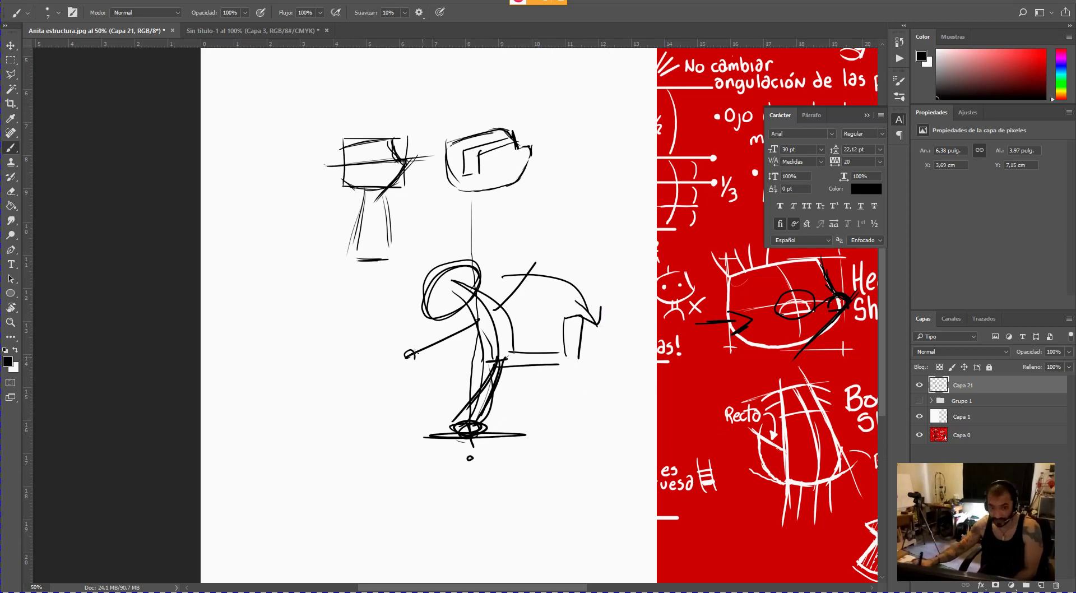
- Beside the leaning pose, sketch a second figure with an upright supporting leg, round hip, horizontal raised leg and straight torso
mouse_move(301, 367)
mouse_down()
mouse_move(305, 462)
mouse_move(324, 458)
mouse_move(314, 481)
mouse_move(331, 469)
mouse_move(322, 360)
mouse_move(367, 350)
mouse_move(335, 370)
mouse_up()
drag(379, 357, 381, 365)
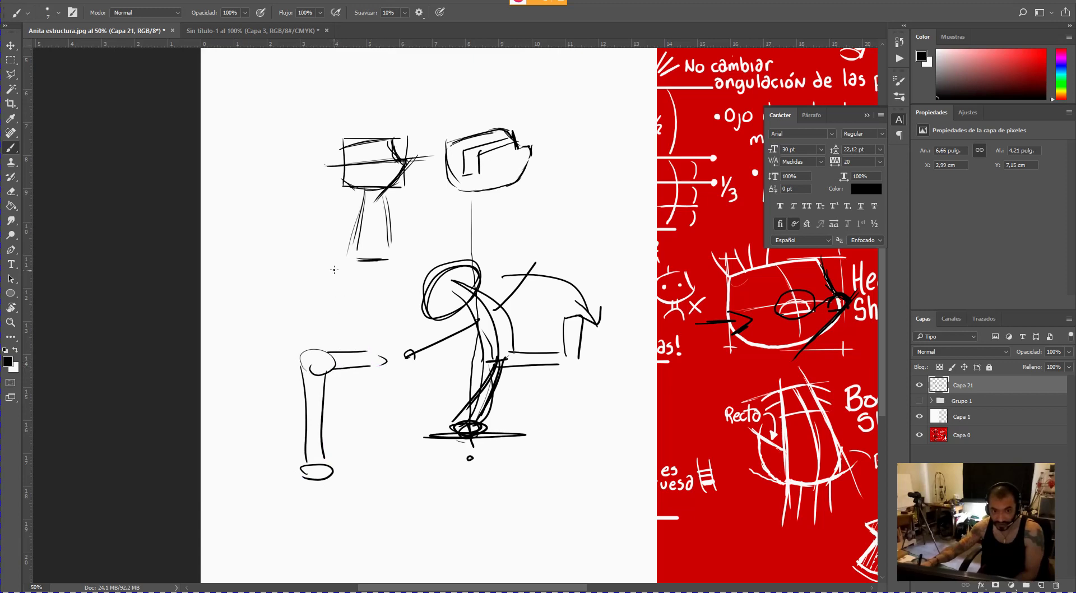
drag(334, 270, 331, 353)
drag(288, 251, 298, 355)
drag(336, 255, 334, 343)
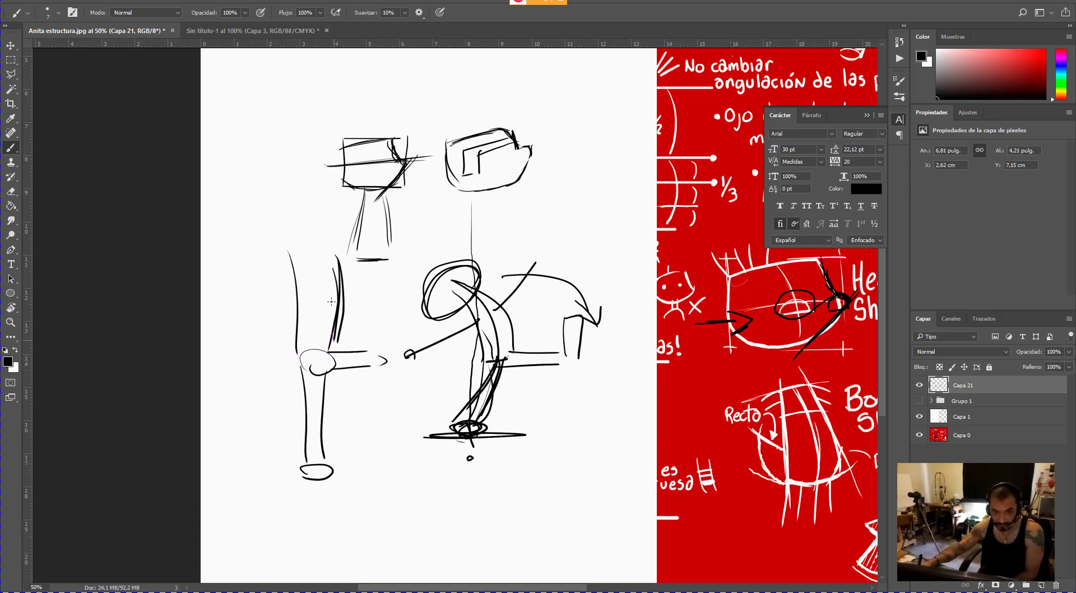
- Give the upright figure an oval head and two raised arms, and draw a curved downward arrow beneath its horizontal leg
mouse_move(359, 225)
mouse_down()
mouse_move(293, 248)
mouse_move(336, 263)
mouse_up()
drag(254, 214, 295, 275)
drag(370, 203, 354, 277)
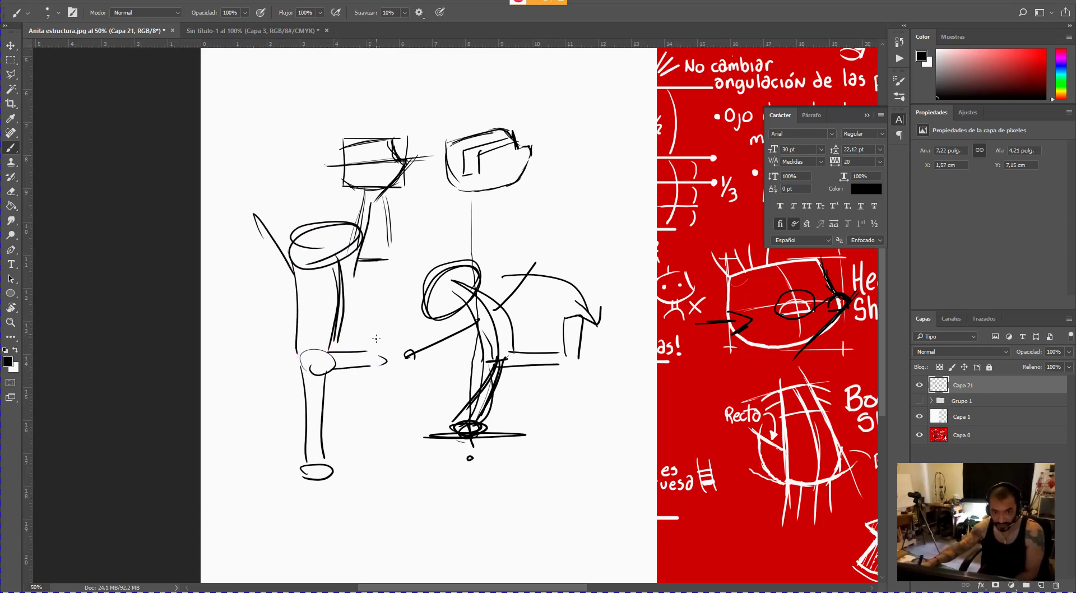
mouse_move(398, 347)
mouse_down()
mouse_move(407, 431)
mouse_move(412, 423)
mouse_up()
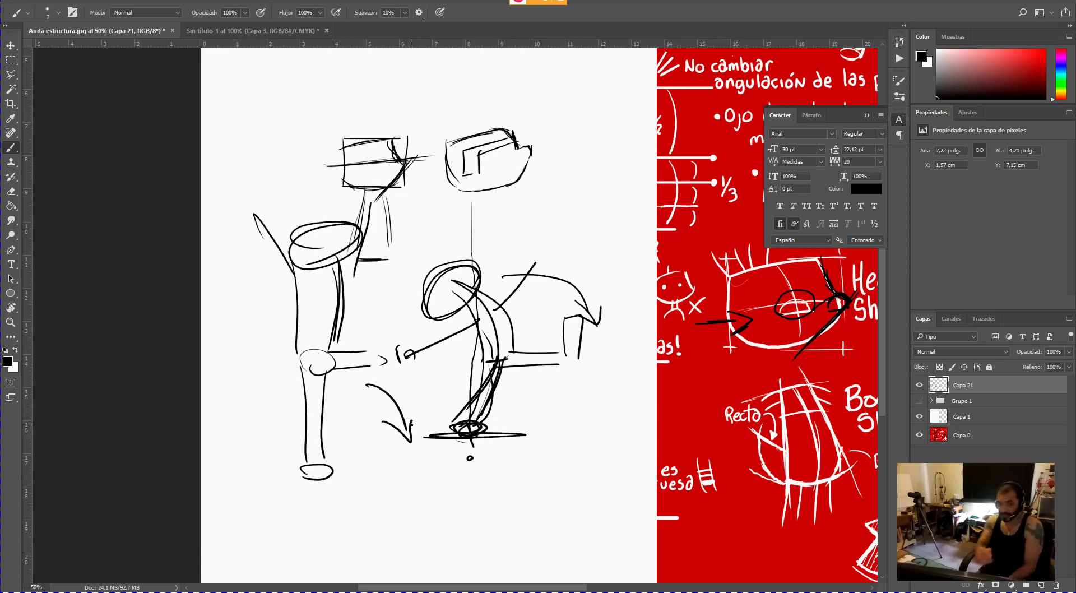
- Redraw the upright figure's legs, torso and head with overlapping strokes to show alternative positions of the body over the supporting foot
drag(290, 373, 303, 462)
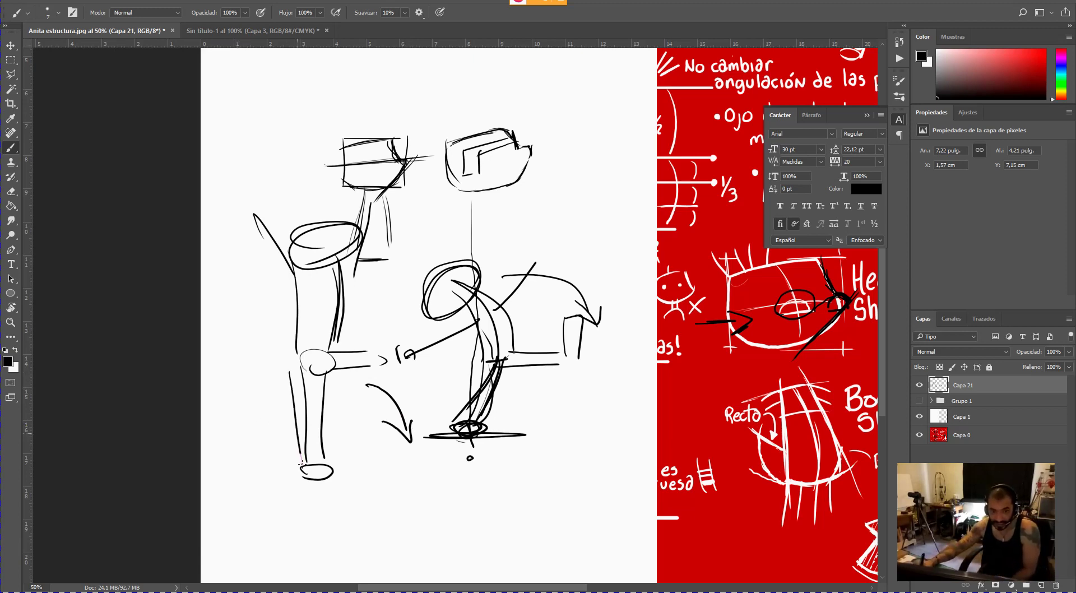
mouse_move(315, 372)
mouse_down()
mouse_move(306, 437)
mouse_move(324, 463)
mouse_up()
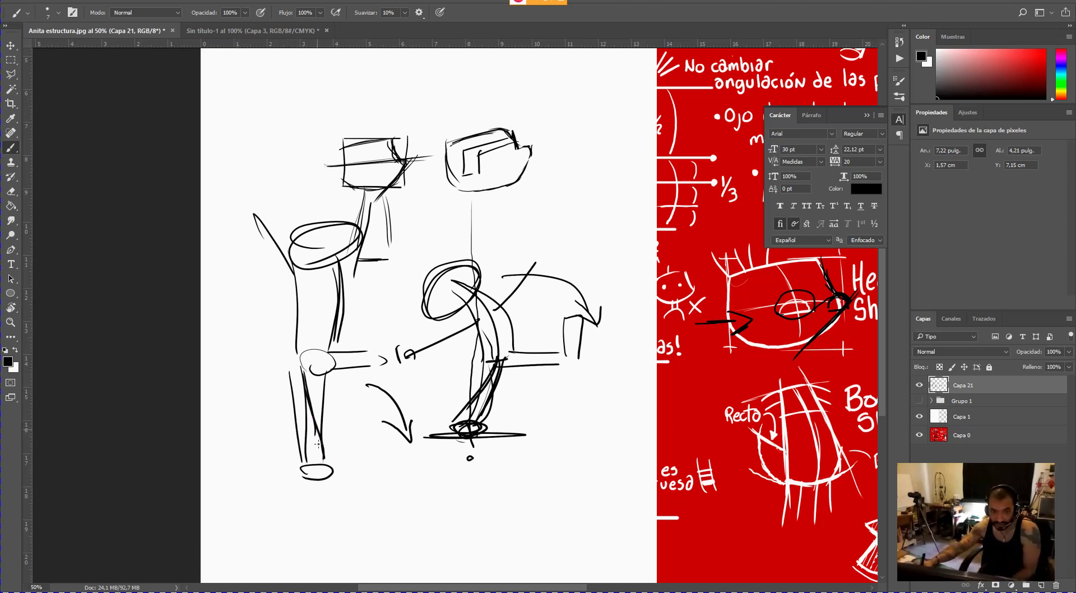
drag(311, 255, 298, 381)
drag(351, 275, 310, 393)
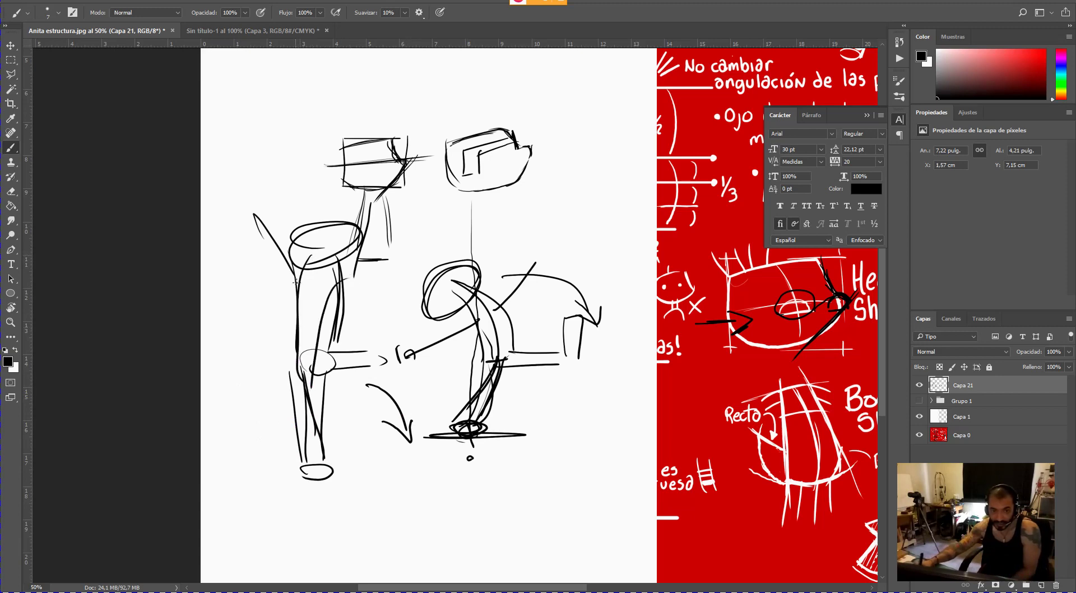
mouse_move(297, 272)
mouse_down()
mouse_move(286, 310)
mouse_move(283, 390)
mouse_up()
drag(351, 277, 311, 387)
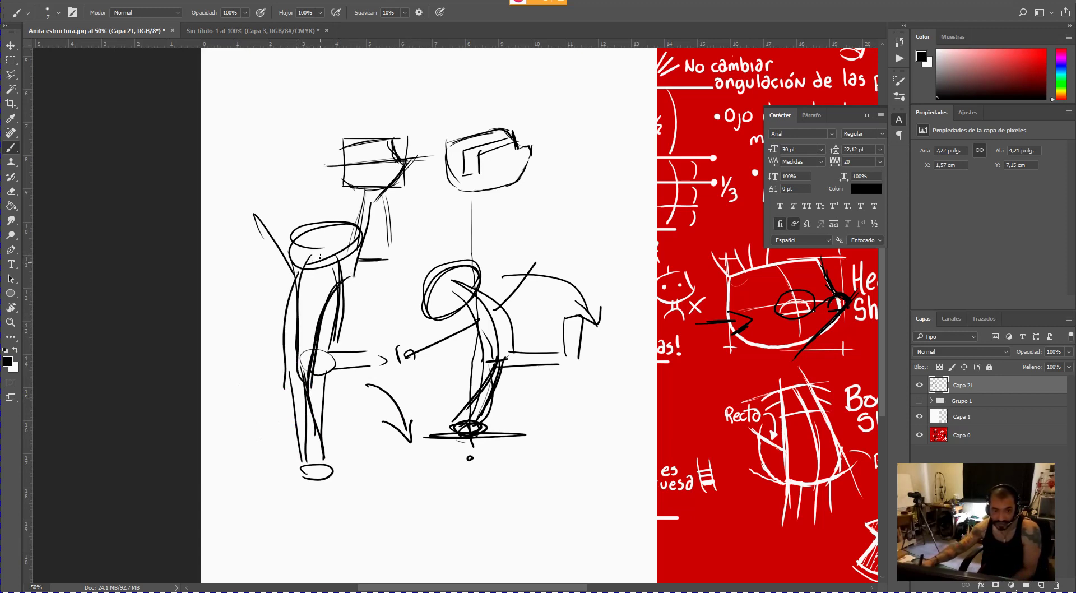
mouse_move(350, 248)
mouse_down()
mouse_move(326, 282)
mouse_move(344, 277)
mouse_move(292, 381)
mouse_move(303, 421)
mouse_move(288, 423)
mouse_up()
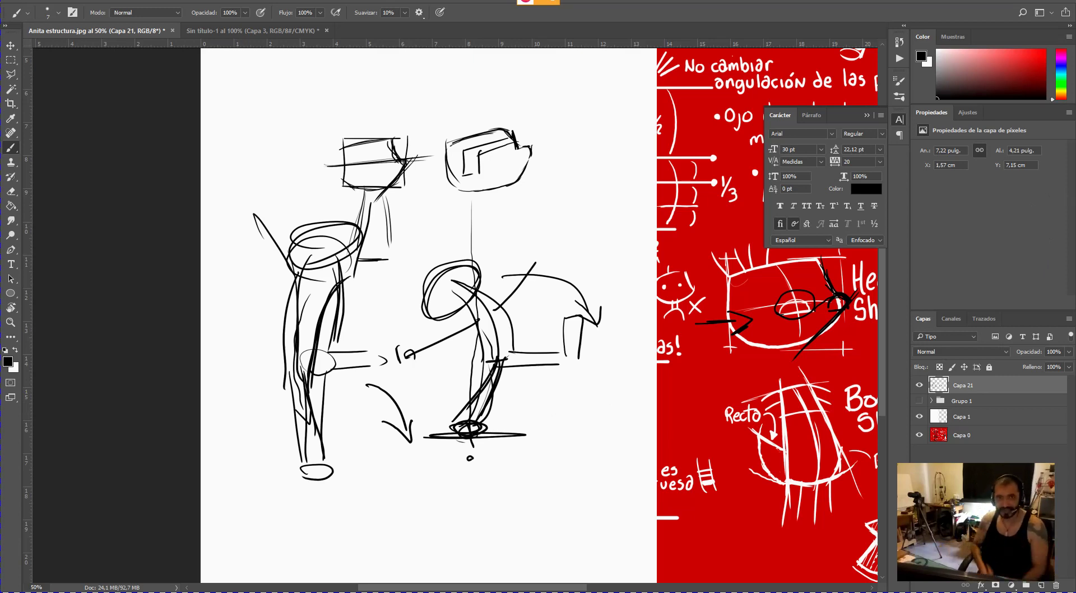
key(alt+Tab)
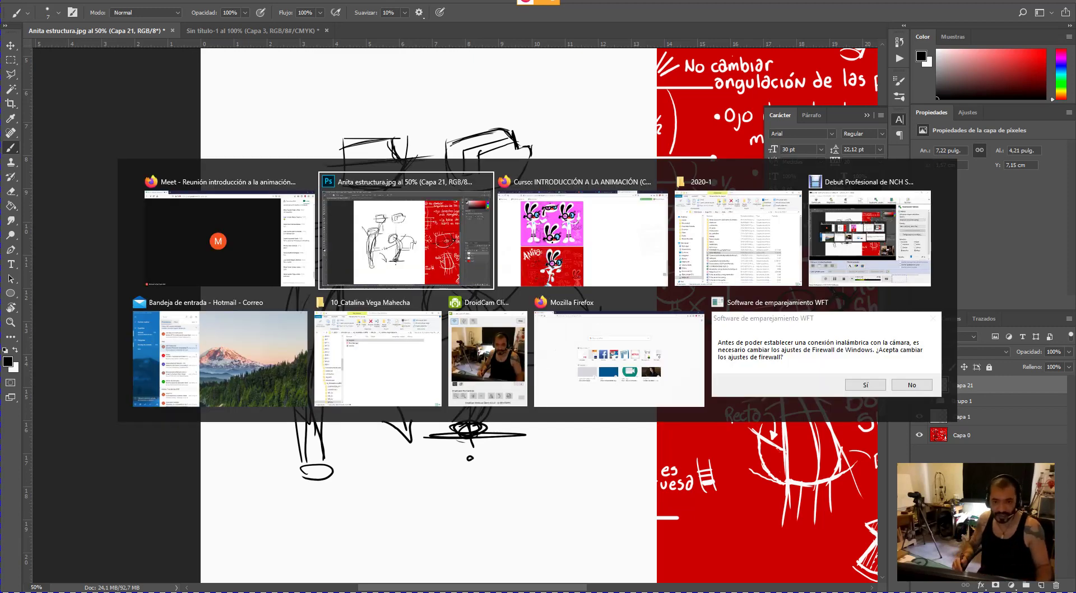
key(alt+Tab)
key(alt+Tab)
key(alt+Tab)
key(Escape)
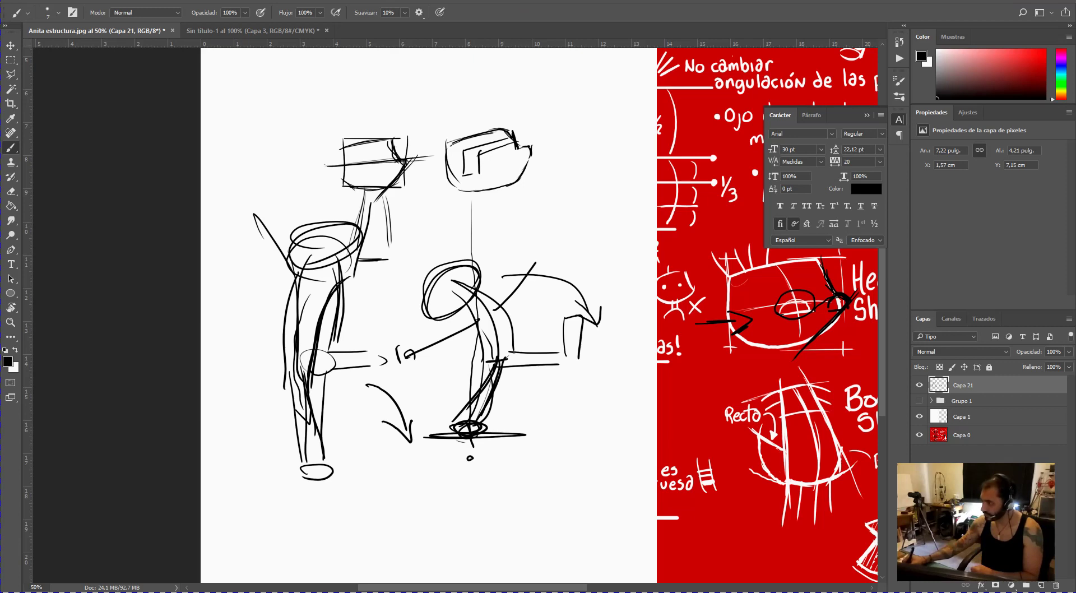
key(alt+Tab)
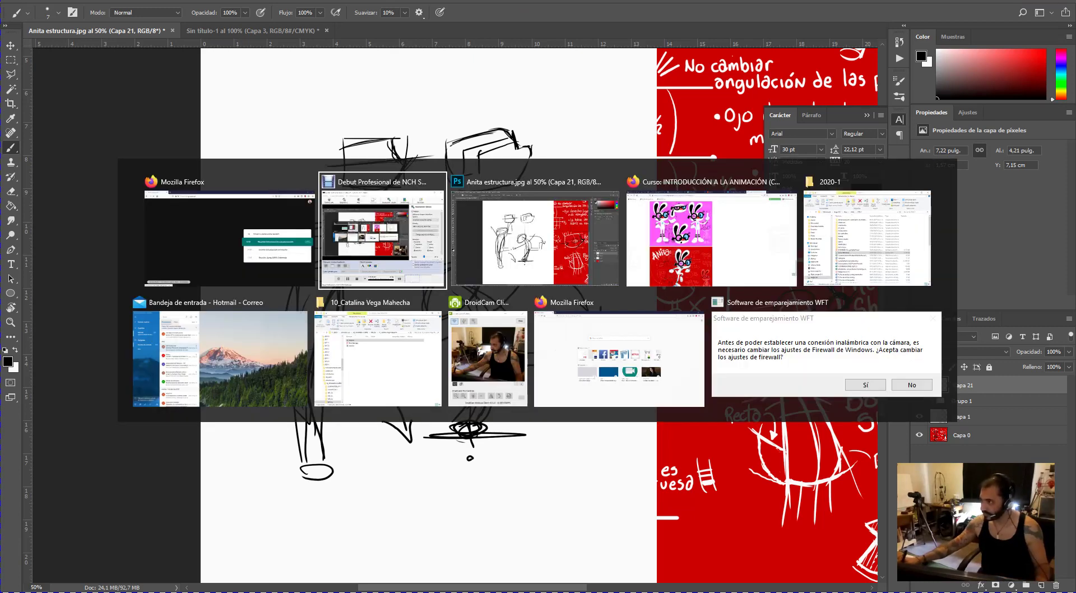